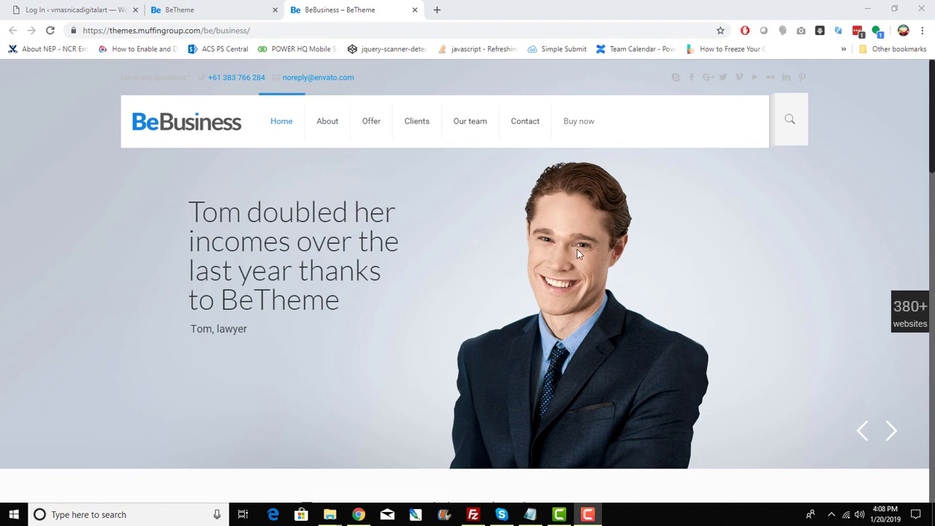
Scroll through the BeTheme demo gallery, glance at BeBusiness, then start a blank browser tab.
{"action": "left_click", "coordinate": [221, 13]}
{"action": "scroll", "coordinate": [381, 437], "scroll_direction": "up", "scroll_amount": 5}
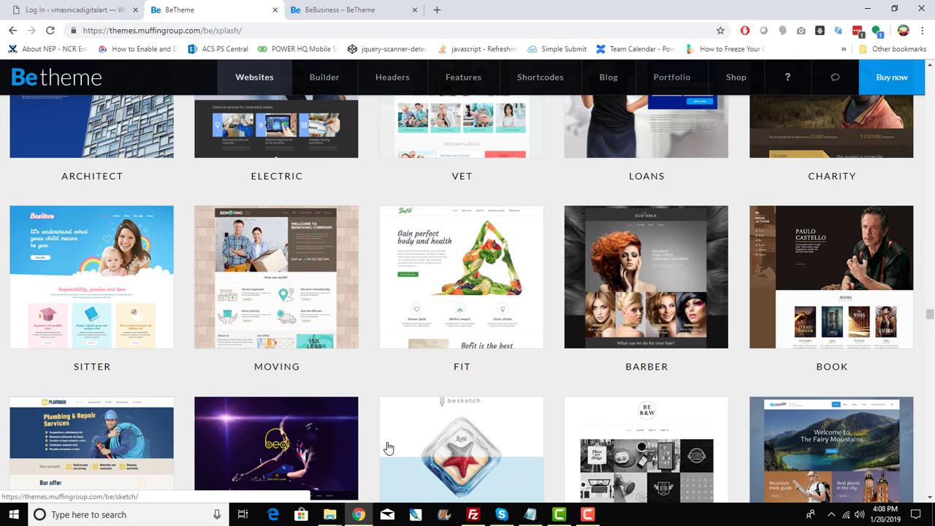
{"action": "scroll", "coordinate": [388, 447], "scroll_direction": "down", "scroll_amount": 3}
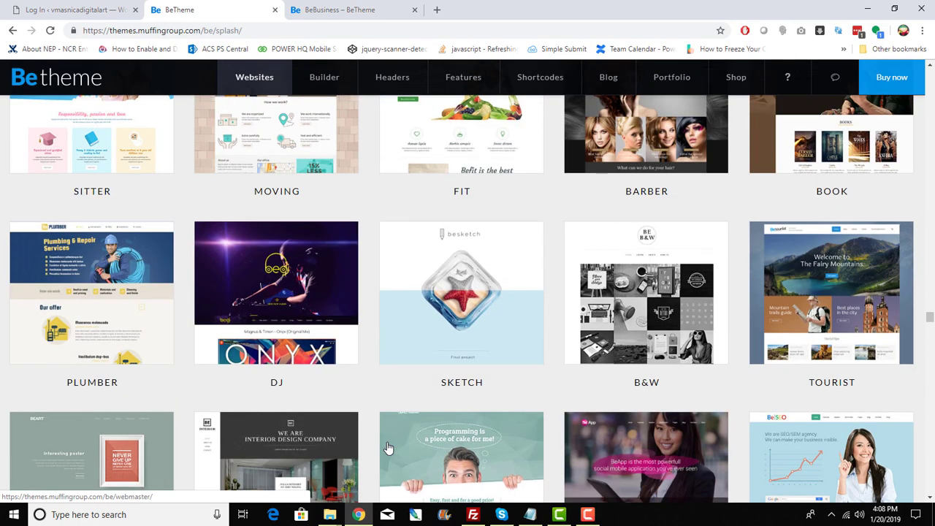
{"action": "scroll", "coordinate": [388, 448], "scroll_direction": "down", "scroll_amount": 3}
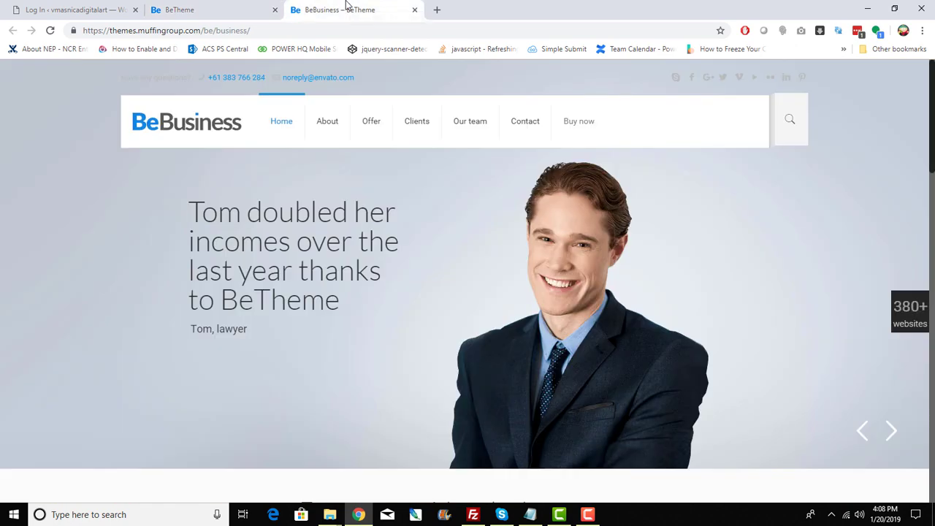
{"action": "left_click", "coordinate": [346, 7]}
{"action": "left_click", "coordinate": [235, 6]}
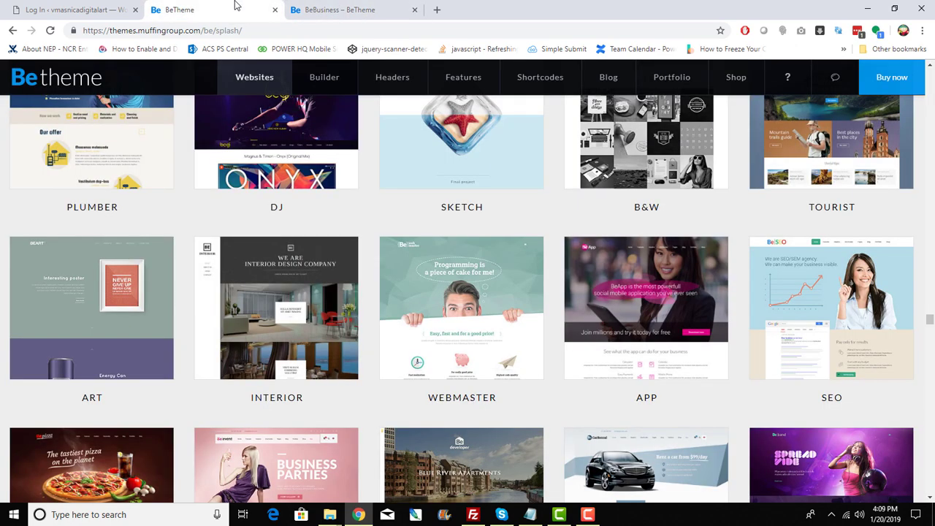
{"action": "left_click", "coordinate": [436, 9]}
Load the site's wp-admin Dashboard from the address bar suggestion.
{"action": "type", "text": "idesignsmart.com"}
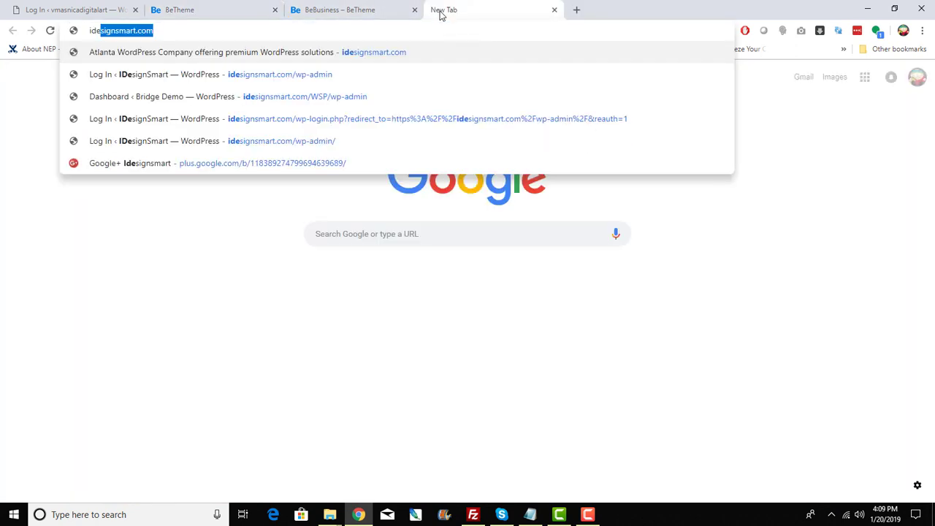
{"action": "key", "text": "Down"}
{"action": "key", "text": "Down"}
{"action": "key", "text": "Return"}
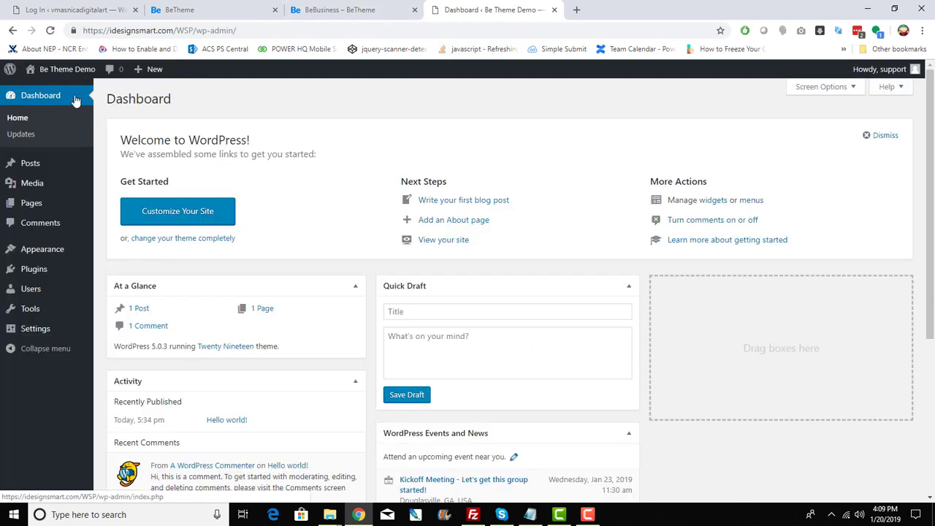
Open Visit Site in a new tab, view the live front page, then return to Dashboard.
{"action": "mouse_move", "coordinate": [67, 72]}
{"action": "right_click", "coordinate": [40, 90]}
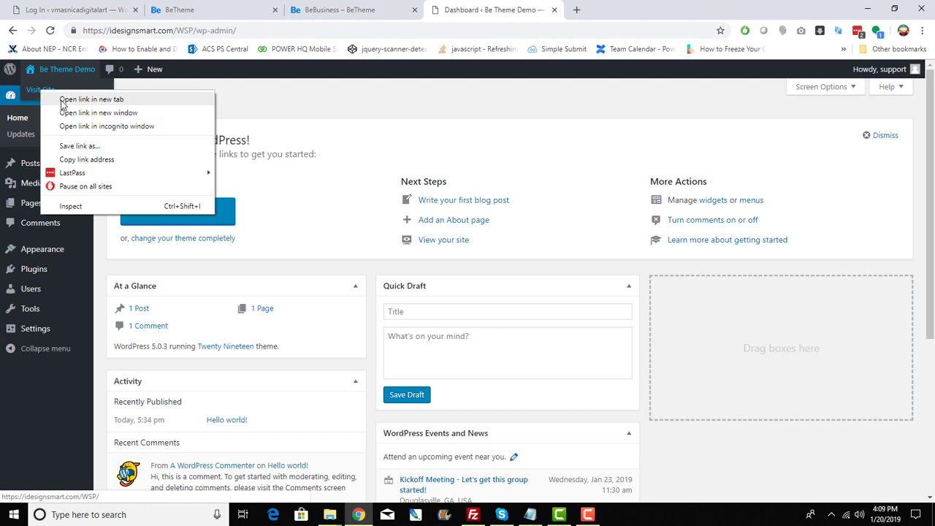
{"action": "left_click", "coordinate": [70, 99]}
{"action": "left_click", "coordinate": [574, 9]}
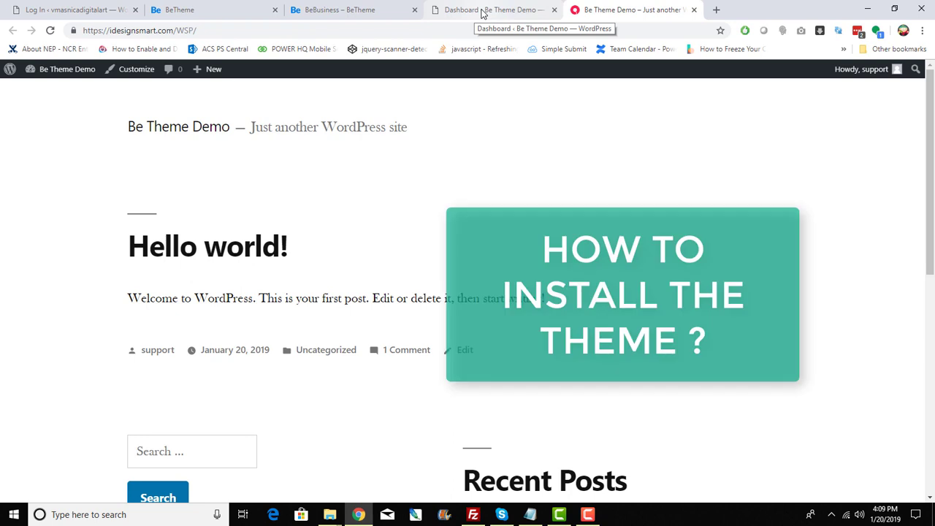
{"action": "left_click", "coordinate": [482, 11]}
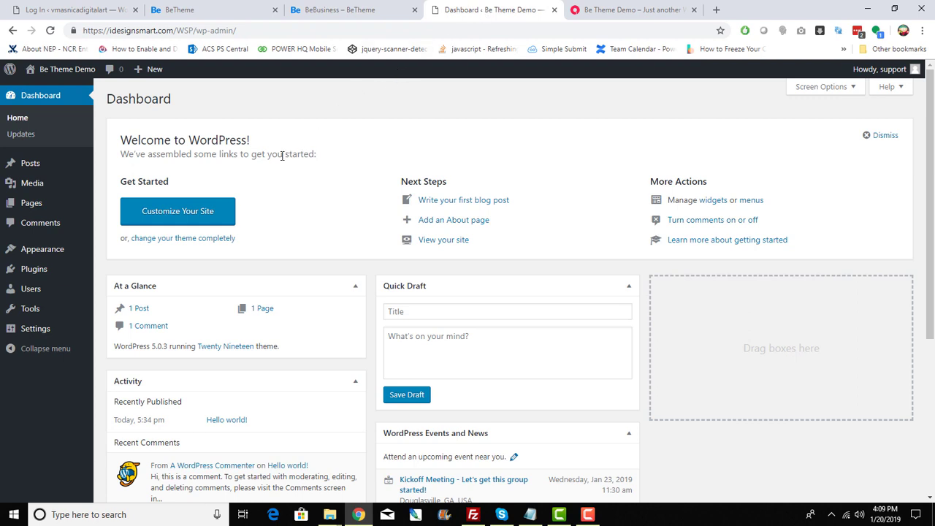
Delete Betheme from its Theme Details in Appearance > Themes, then go to Add New.
{"action": "mouse_move", "coordinate": [52, 255]}
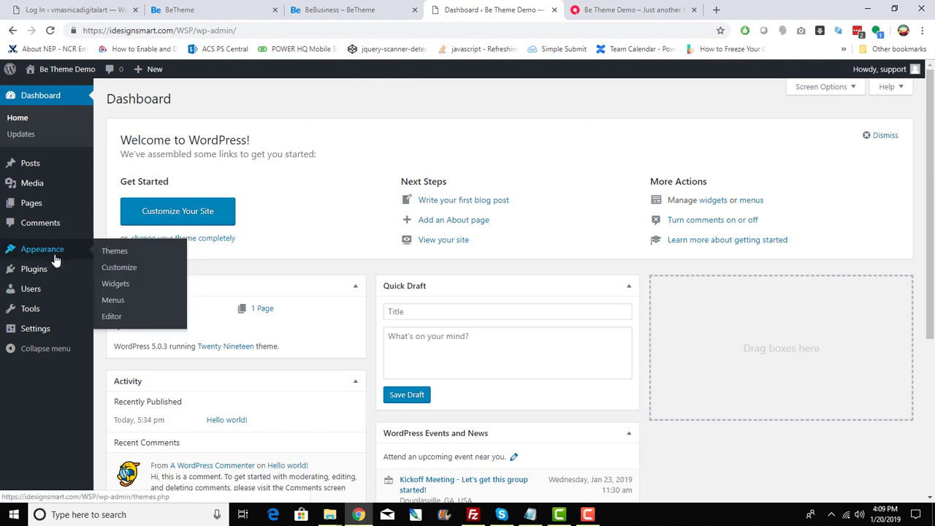
{"action": "left_click", "coordinate": [114, 261]}
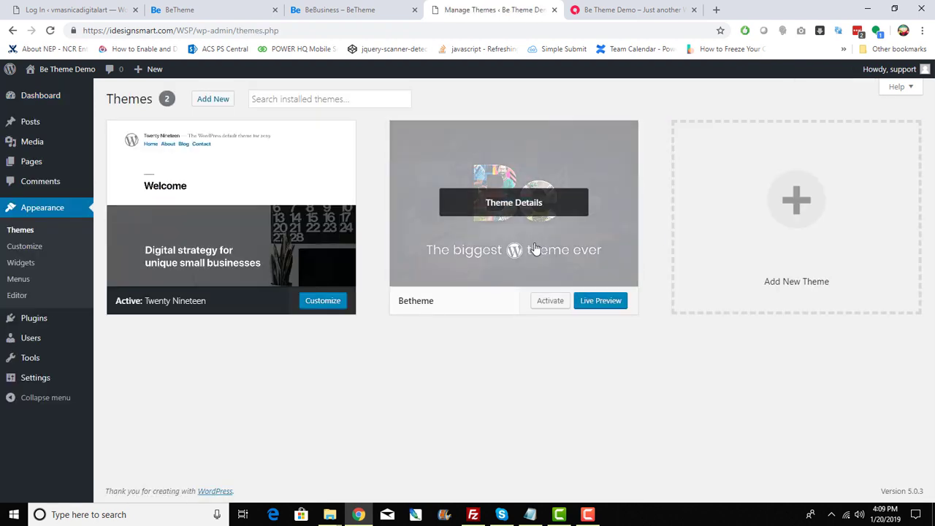
{"action": "left_click", "coordinate": [534, 248]}
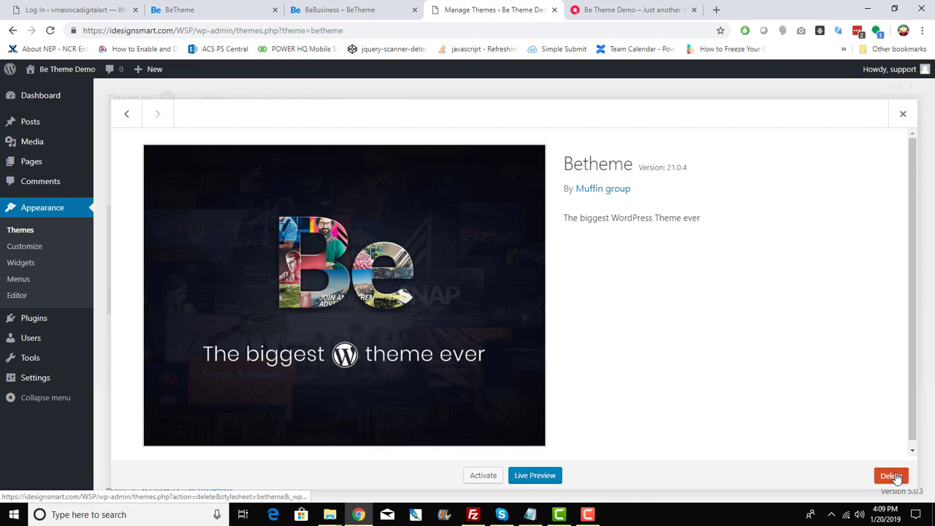
{"action": "left_click", "coordinate": [892, 476]}
{"action": "left_click", "coordinate": [520, 117]}
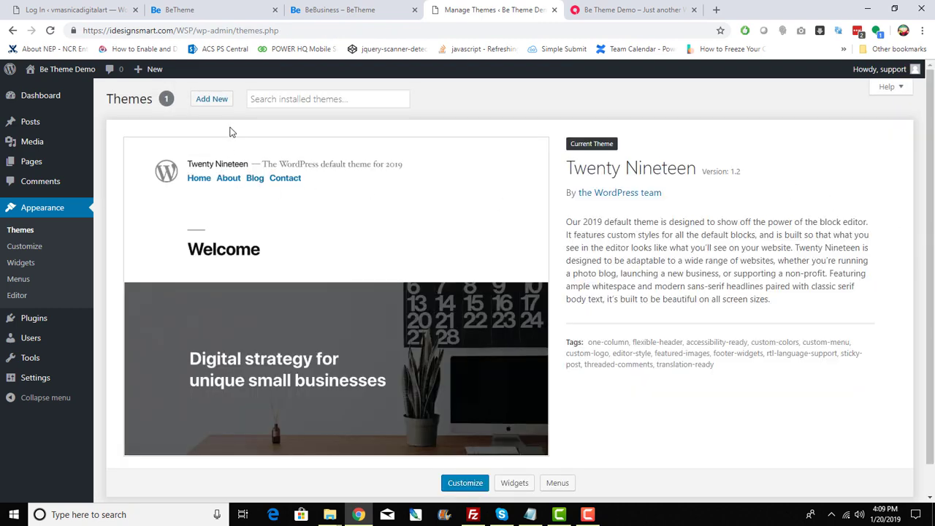
{"action": "left_click", "coordinate": [217, 100]}
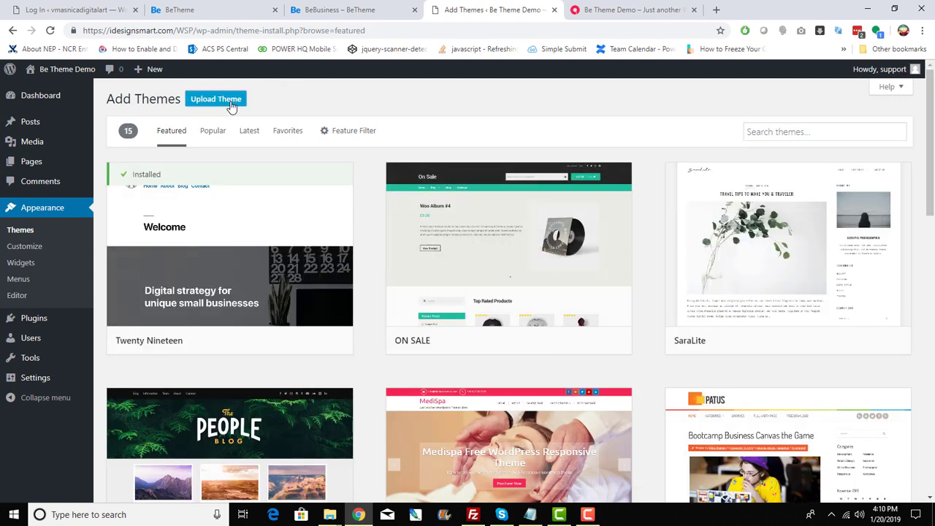
Upload betheme.zip from the betheme-premium-wordpress-theme folder and install it.
{"action": "left_click", "coordinate": [232, 107]}
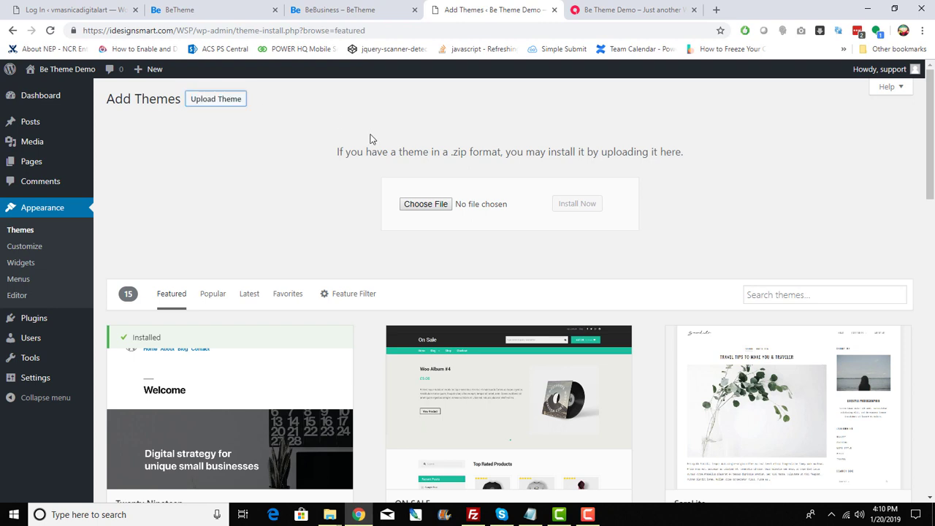
{"action": "left_click", "coordinate": [412, 204]}
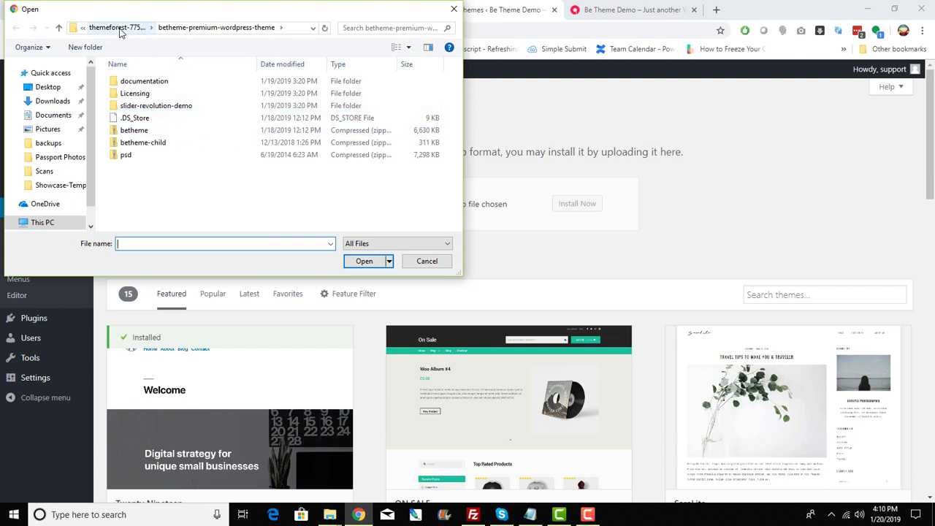
{"action": "left_click", "coordinate": [120, 28]}
{"action": "double_click", "coordinate": [168, 100]}
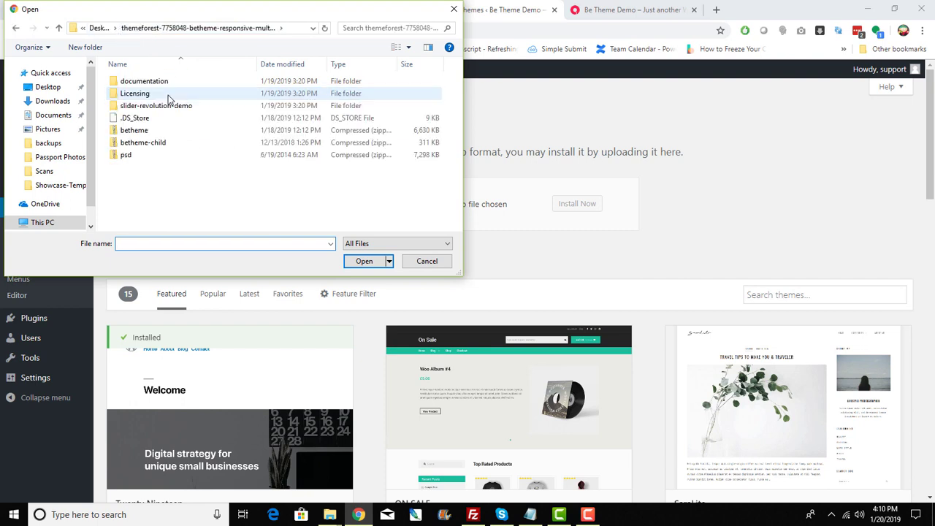
{"action": "left_click", "coordinate": [130, 28]}
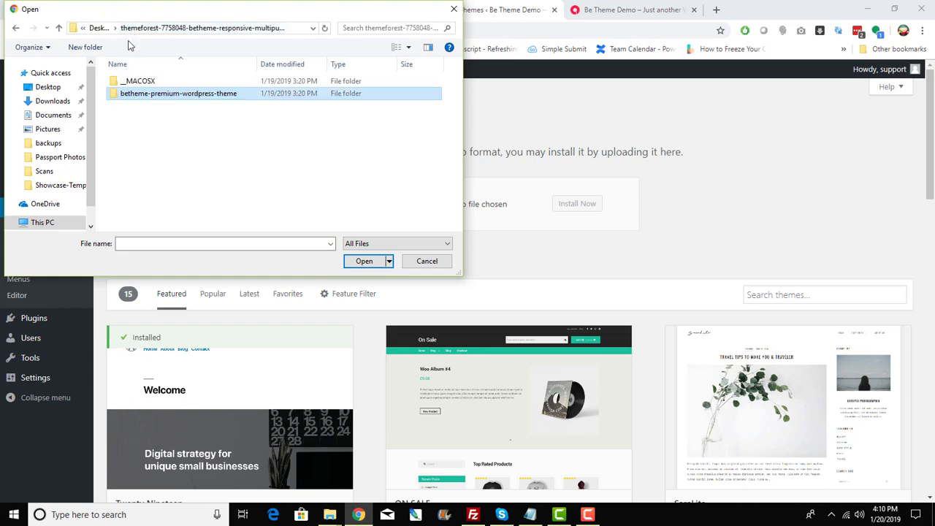
{"action": "double_click", "coordinate": [178, 96]}
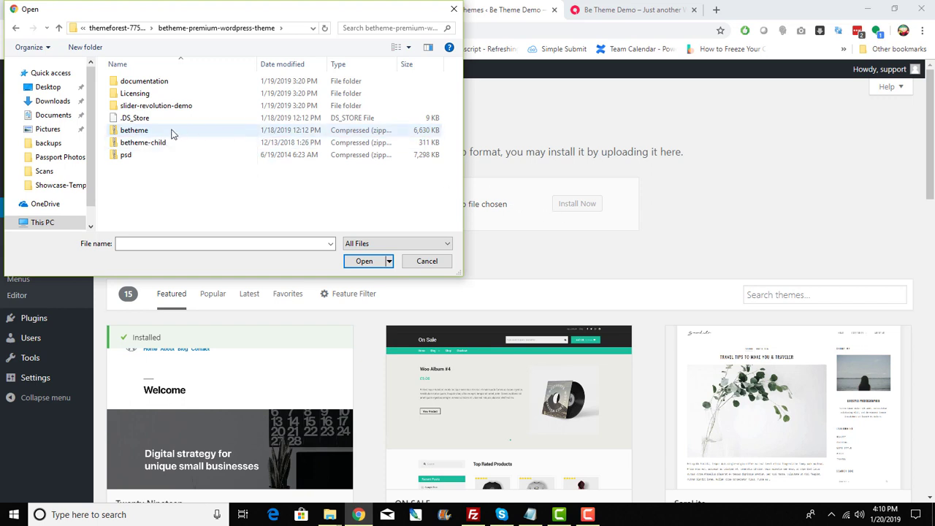
{"action": "double_click", "coordinate": [171, 132]}
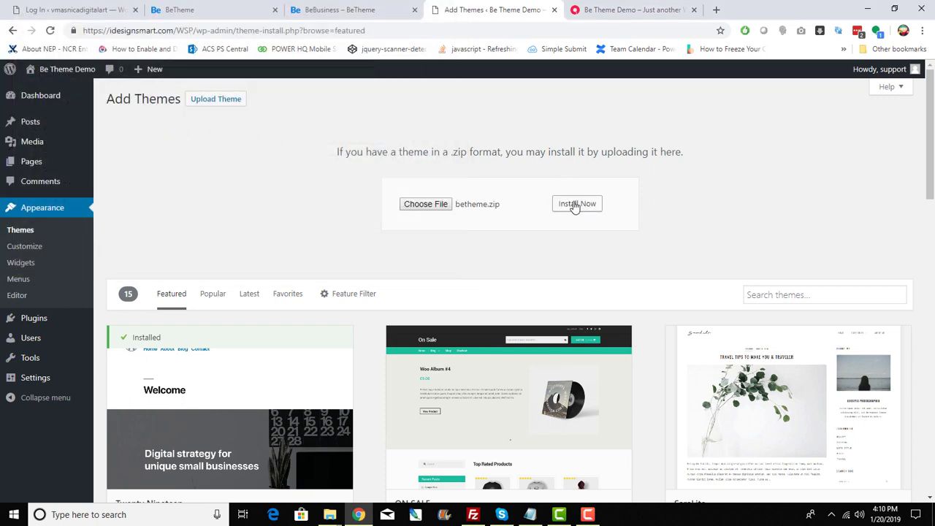
{"action": "left_click", "coordinate": [572, 204]}
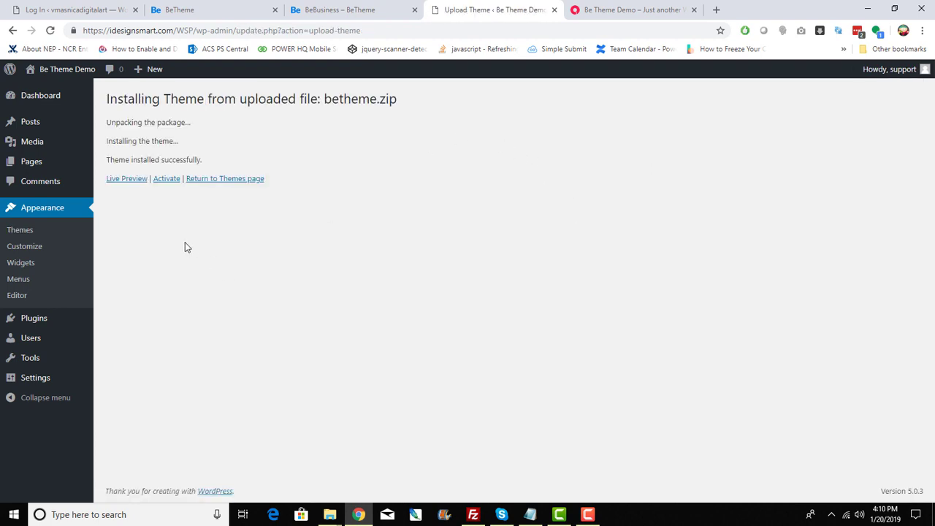
Activate the freshly installed Betheme from the installation results page.
{"action": "left_click", "coordinate": [157, 184]}
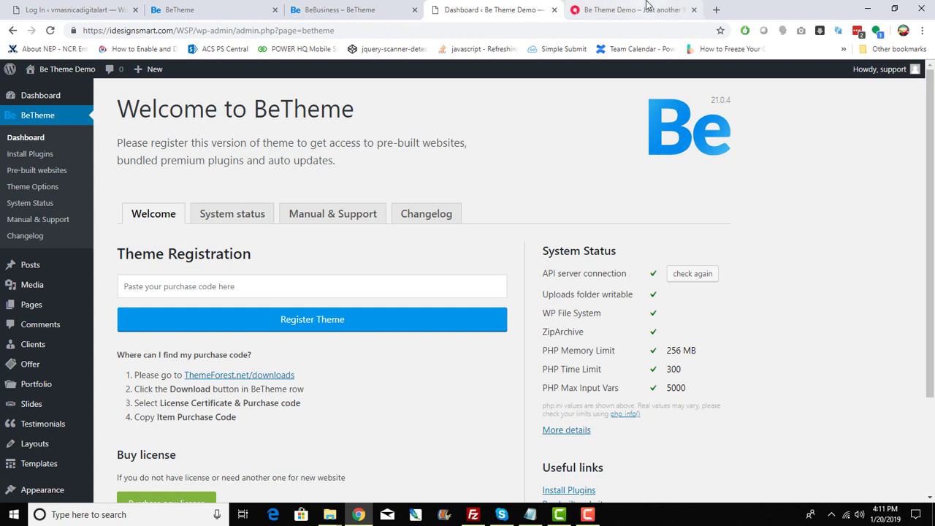
Open themeforest.net in a new tab, sign in, and go to the account's Downloads page.
{"action": "left_click", "coordinate": [716, 8]}
{"action": "type", "text": "theme"}
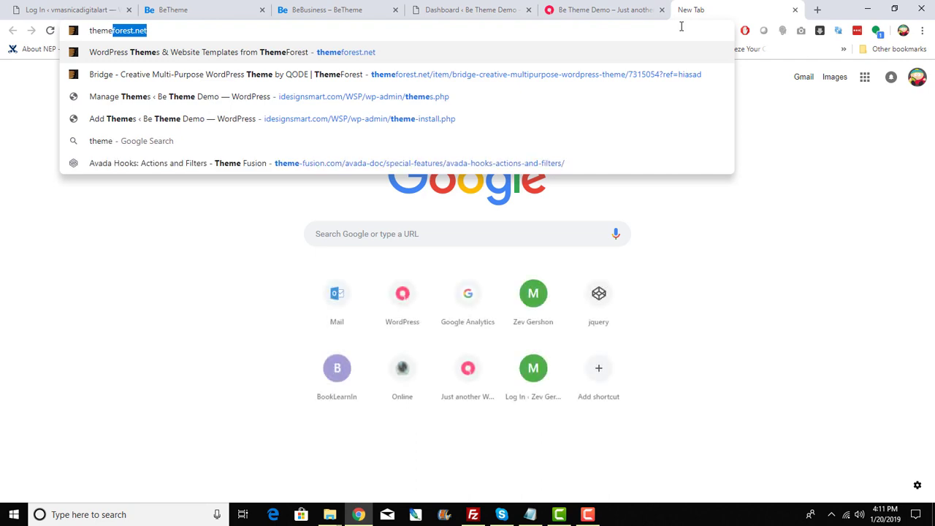
{"action": "key", "text": "Return"}
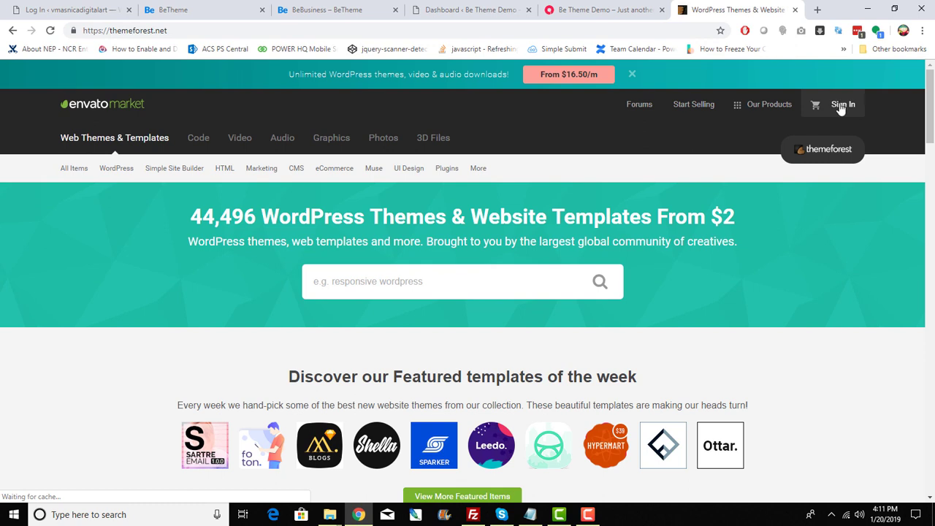
{"action": "left_click", "coordinate": [841, 106]}
{"action": "mouse_move", "coordinate": [840, 109]}
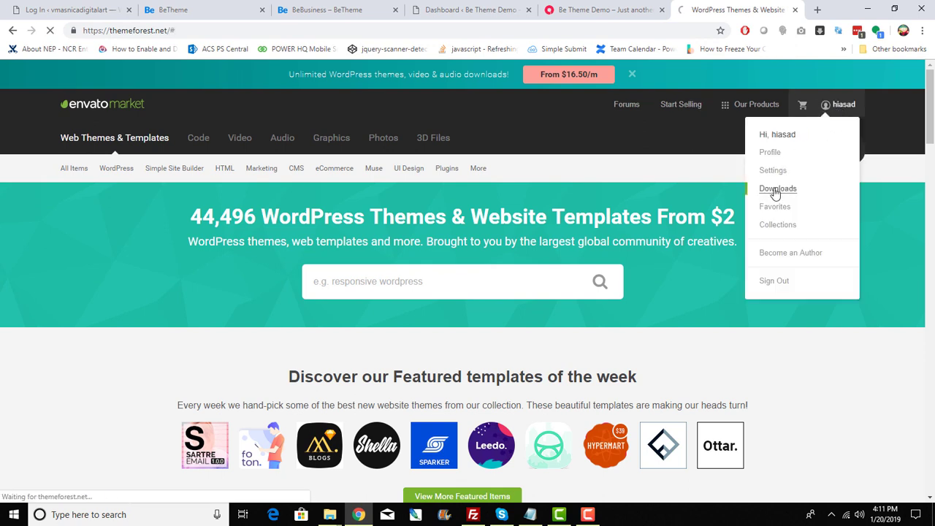
{"action": "left_click", "coordinate": [774, 193]}
Show BeTheme's download options, then switch back to the BeBusiness demo tab.
{"action": "scroll", "coordinate": [638, 202], "scroll_direction": "down", "scroll_amount": 6}
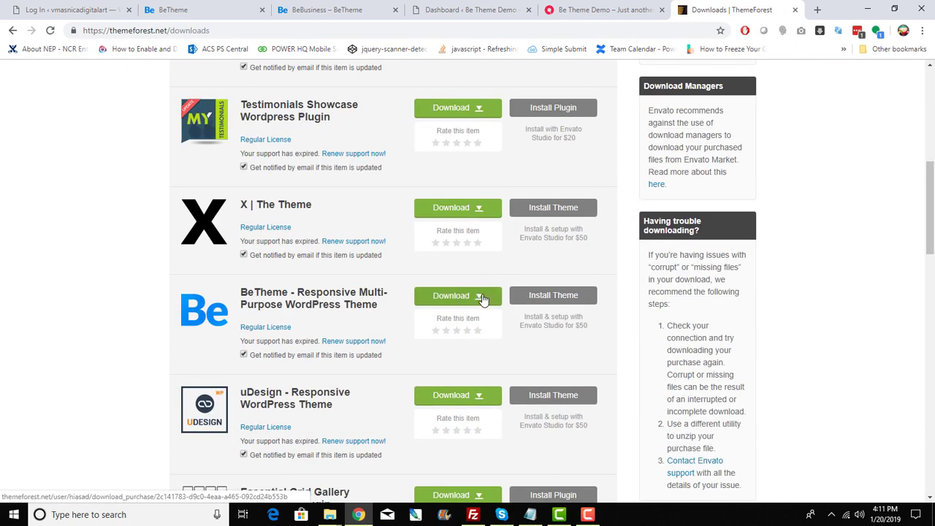
{"action": "left_click", "coordinate": [479, 296]}
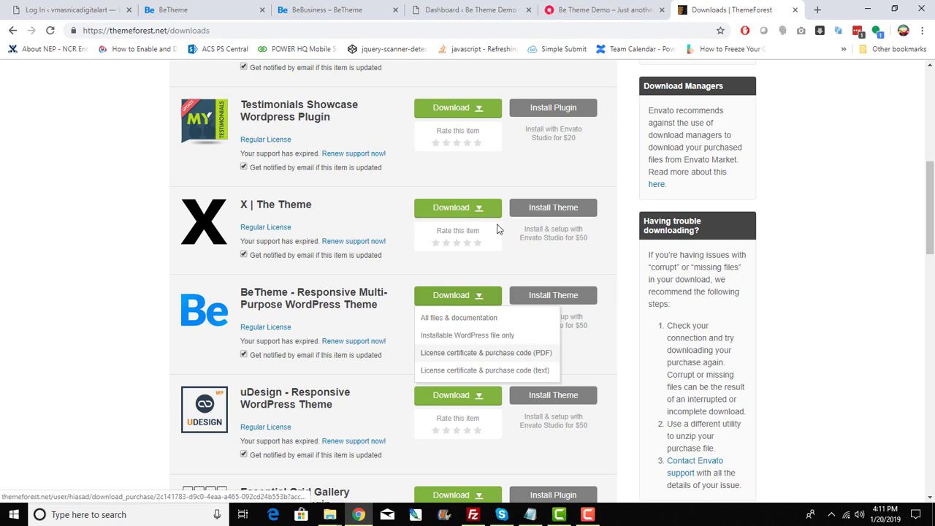
{"action": "left_click", "coordinate": [370, 6]}
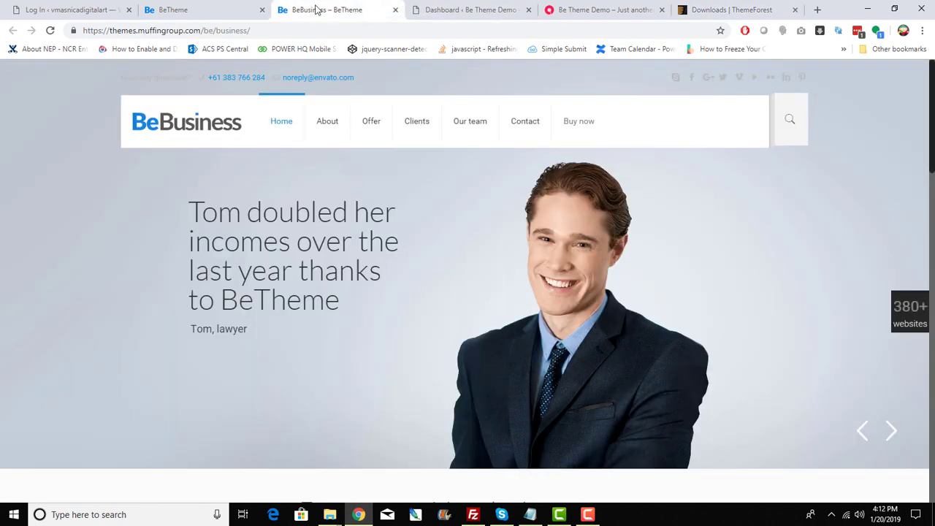
Paste the purchase code into BeTheme's Theme Registration form and register the theme.
{"action": "left_click", "coordinate": [244, 6]}
{"action": "left_click", "coordinate": [456, 9]}
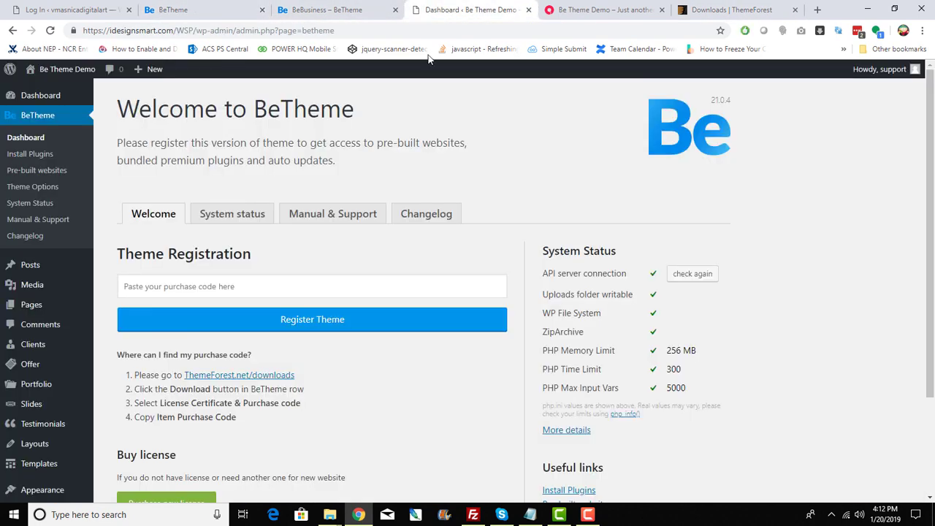
{"action": "left_click", "coordinate": [350, 283]}
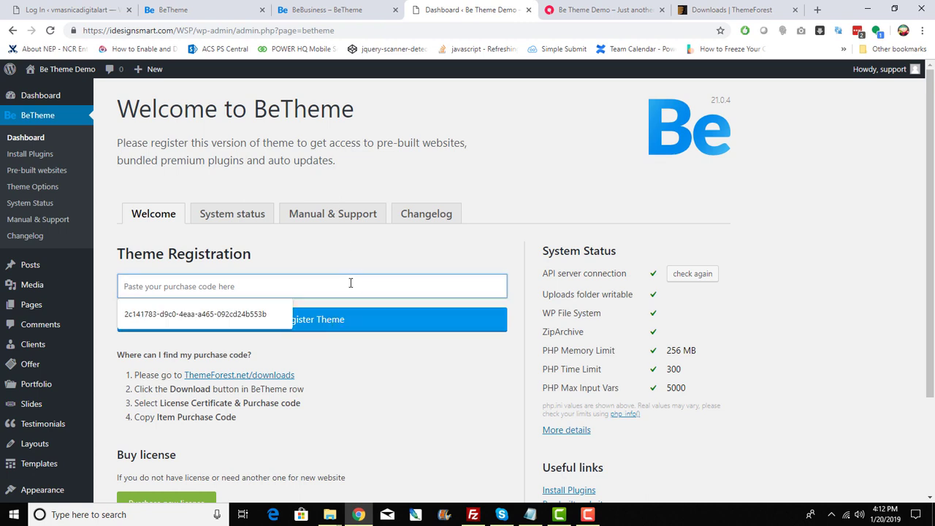
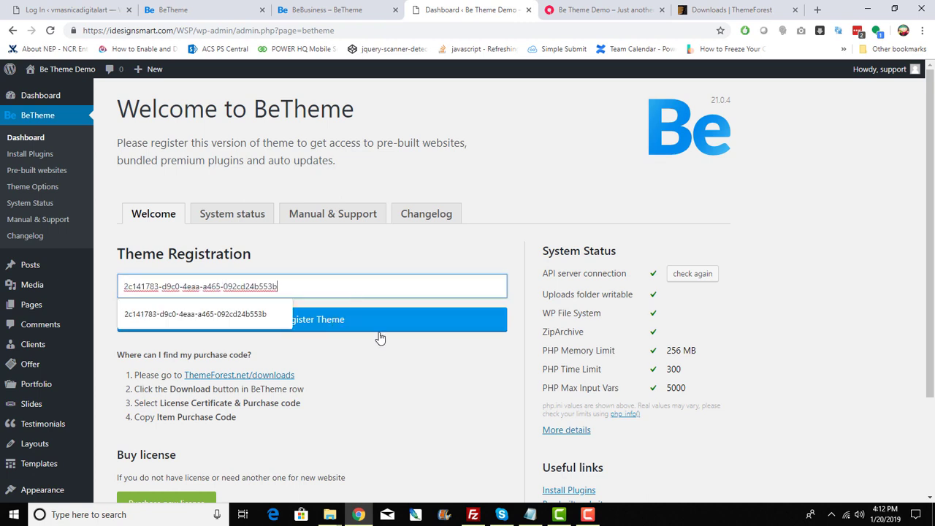
{"action": "left_click", "coordinate": [422, 323]}
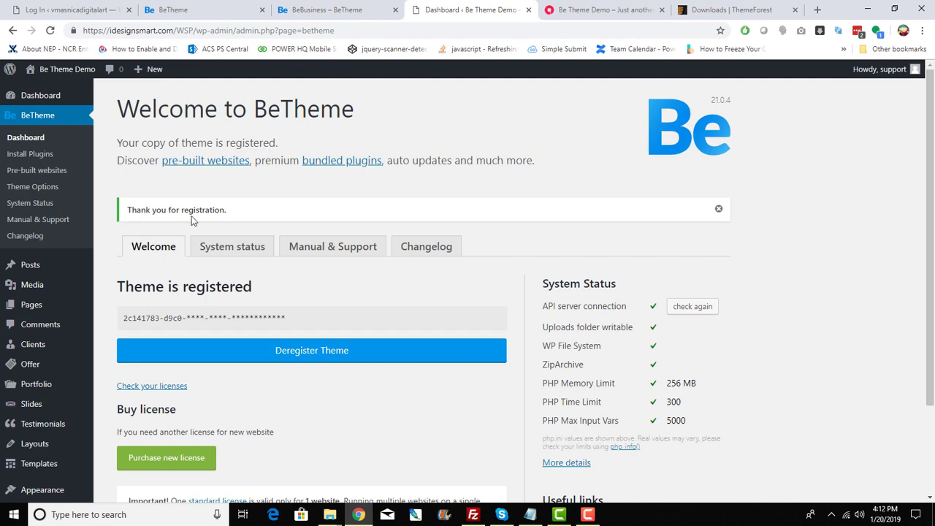
Scroll through the Welcome panel and System Status to confirm all checks pass.
{"action": "scroll", "coordinate": [386, 328], "scroll_direction": "down", "scroll_amount": 2}
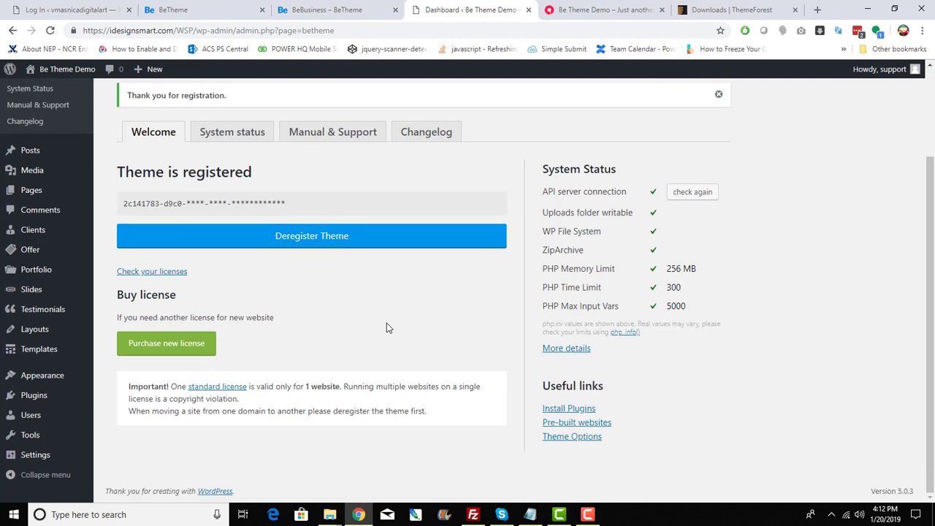
{"action": "scroll", "coordinate": [387, 328], "scroll_direction": "up", "scroll_amount": 2}
{"action": "scroll", "coordinate": [386, 328], "scroll_direction": "down", "scroll_amount": 2}
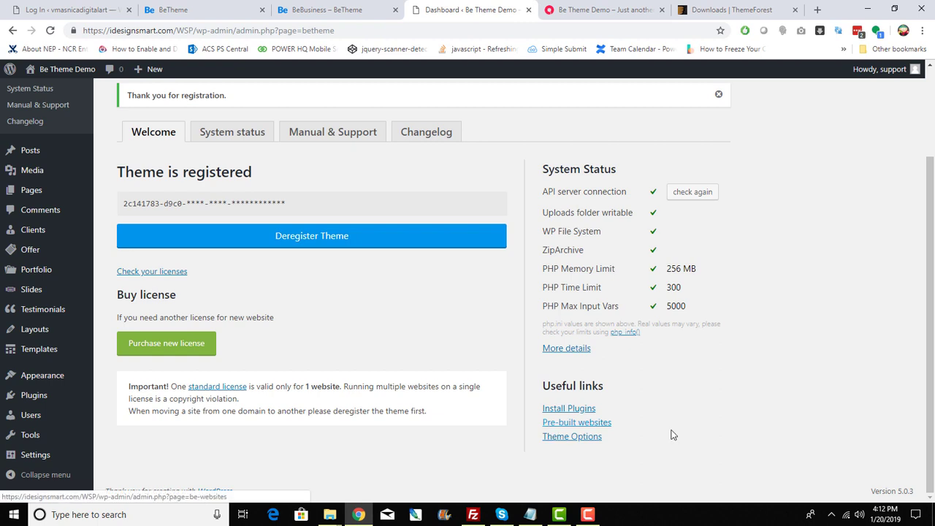
{"action": "scroll", "coordinate": [350, 330], "scroll_direction": "up", "scroll_amount": 2}
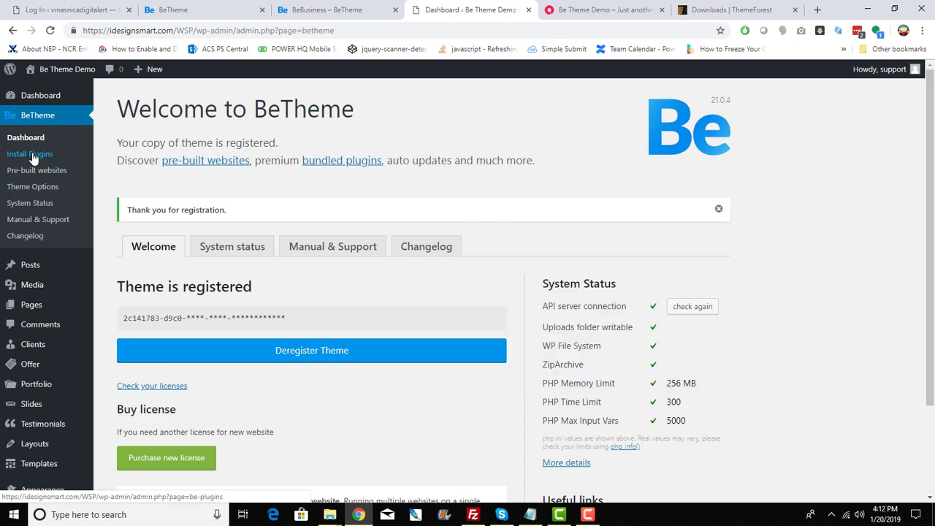
Open BeTheme > Install Plugins and tick WPBakery Page Builder in the plugin table.
{"action": "left_click", "coordinate": [32, 157]}
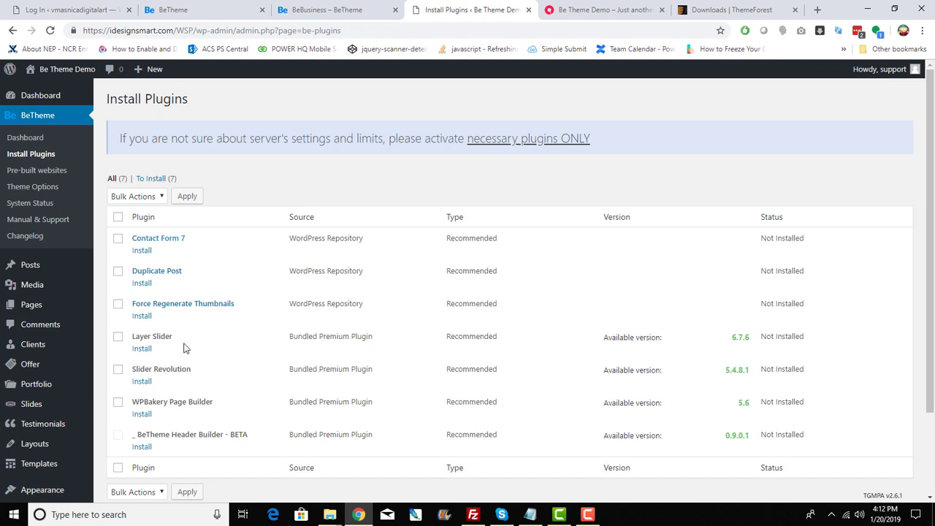
{"action": "scroll", "coordinate": [136, 400], "scroll_direction": "down", "scroll_amount": 2}
{"action": "scroll", "coordinate": [162, 403], "scroll_direction": "up", "scroll_amount": 2}
{"action": "scroll", "coordinate": [184, 394], "scroll_direction": "down", "scroll_amount": 2}
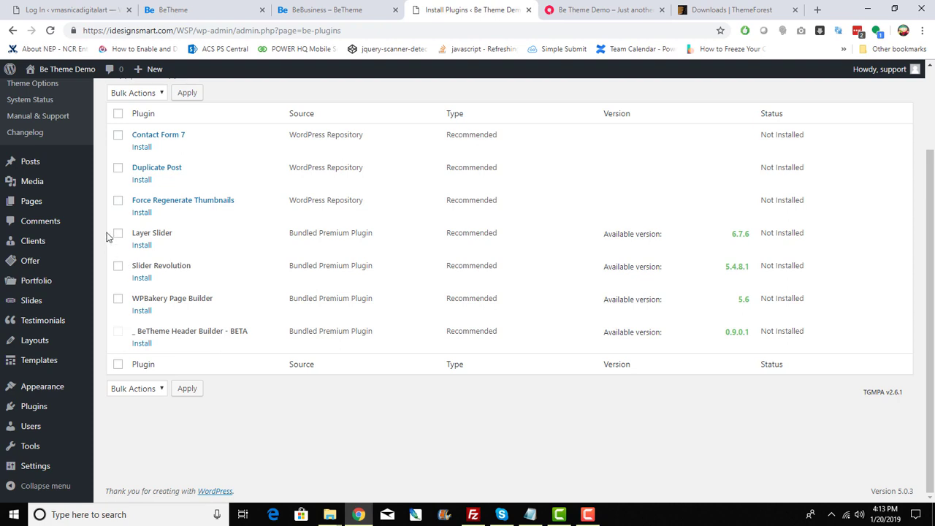
{"action": "left_click", "coordinate": [118, 298]}
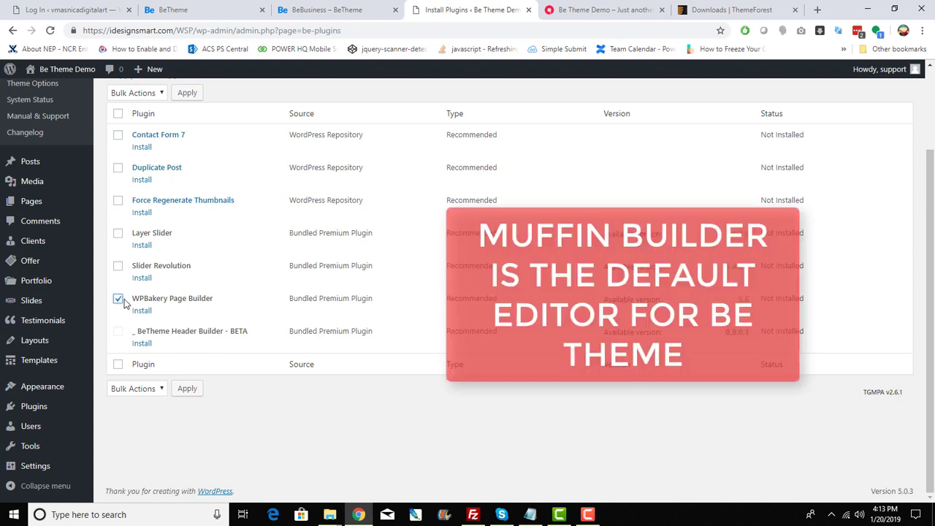
Install Contact Form 7, Duplicate Post and Force Regenerate Thumbnails, returning to the installer after each.
{"action": "left_click", "coordinate": [144, 148]}
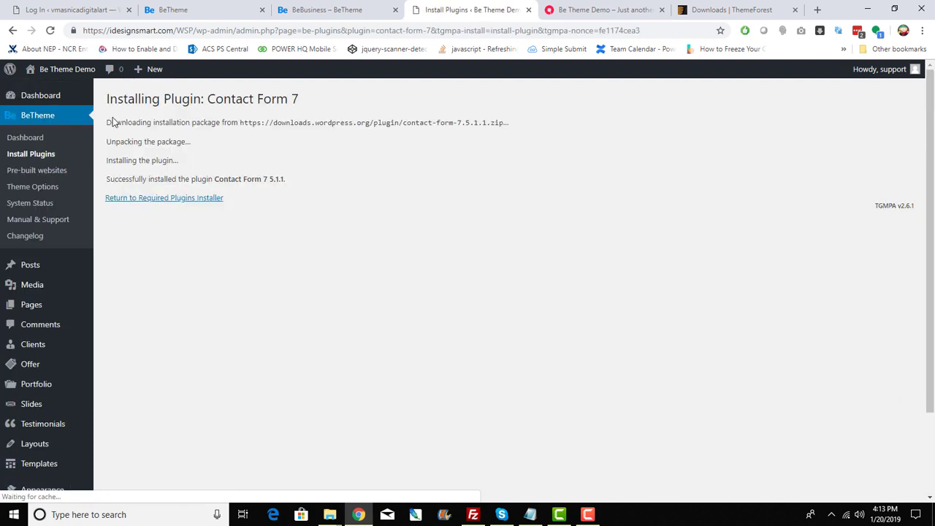
{"action": "left_click", "coordinate": [141, 197]}
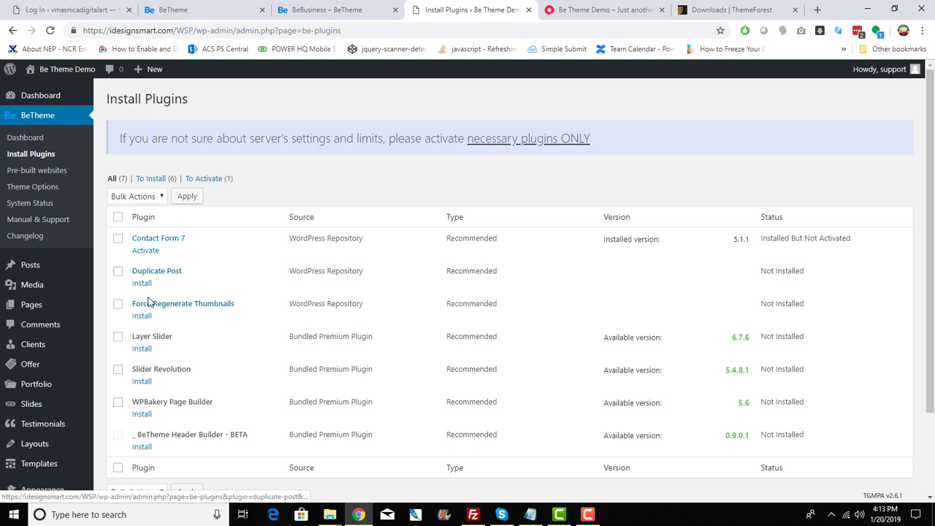
{"action": "left_click", "coordinate": [143, 284]}
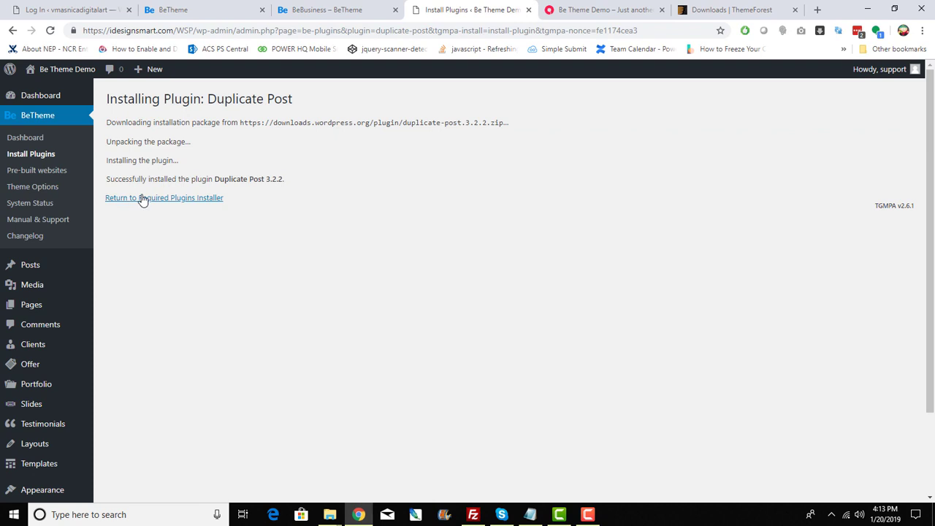
{"action": "left_click", "coordinate": [143, 200]}
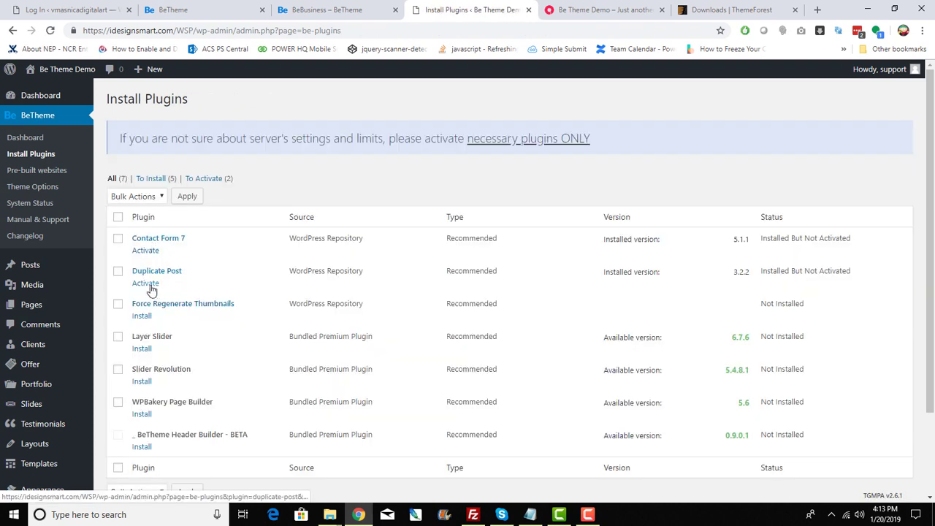
{"action": "left_click", "coordinate": [143, 316]}
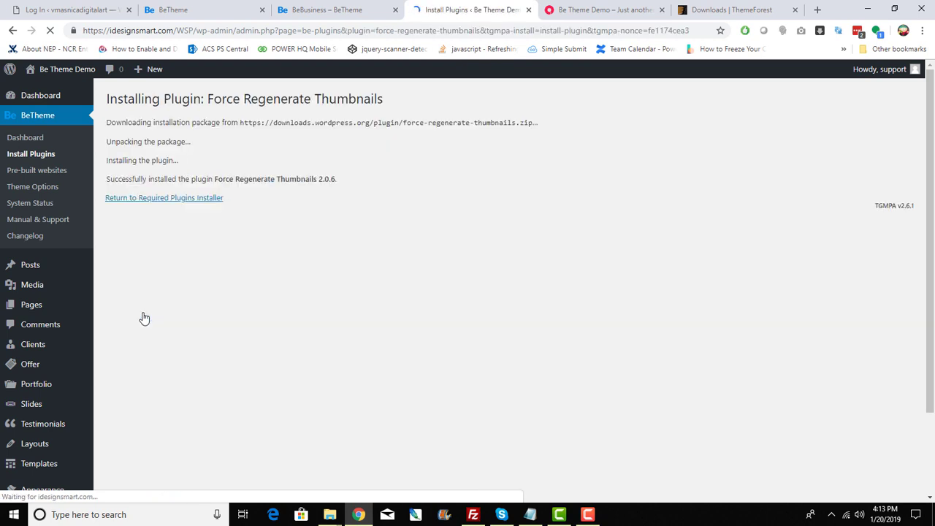
{"action": "left_click", "coordinate": [145, 200]}
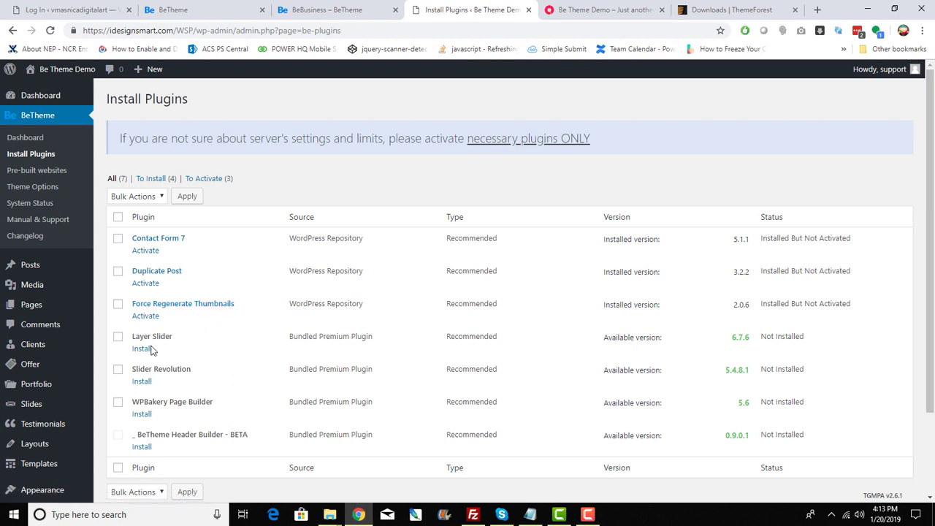
Install Slider Revolution and BeTheme Header Builder - BETA, returning to the installer each time.
{"action": "left_click", "coordinate": [142, 382]}
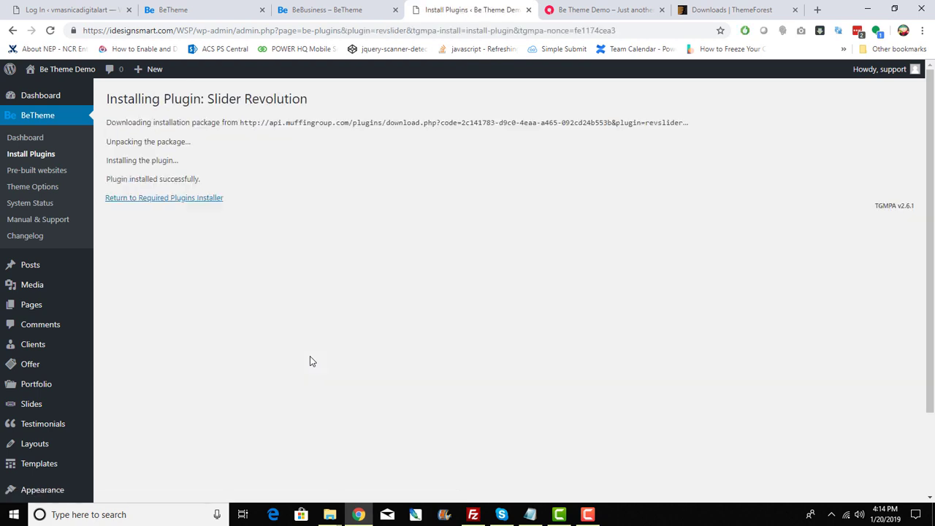
{"action": "left_click", "coordinate": [166, 199]}
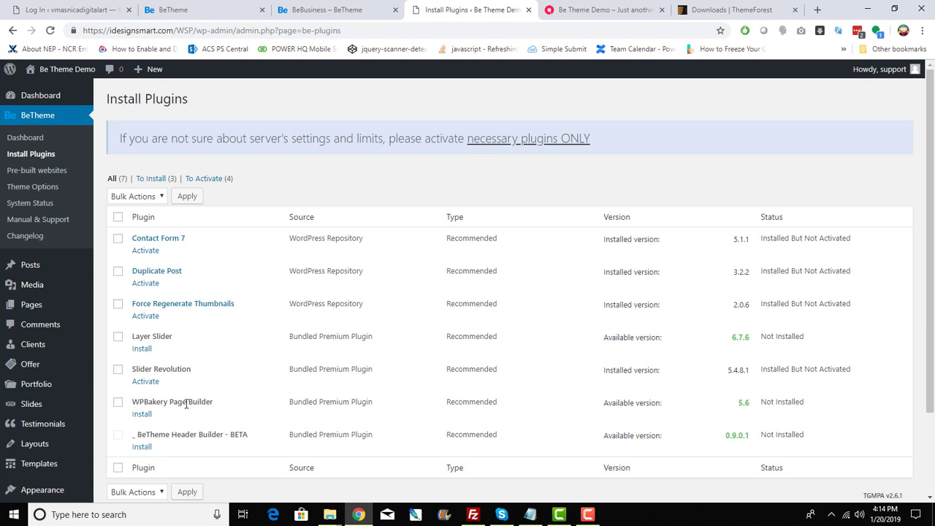
{"action": "left_click", "coordinate": [136, 447]}
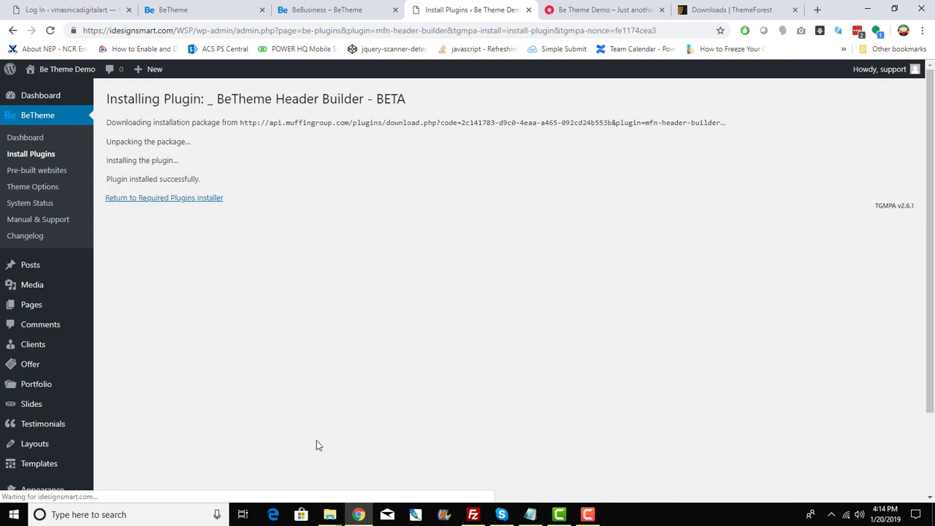
{"action": "left_click", "coordinate": [170, 203]}
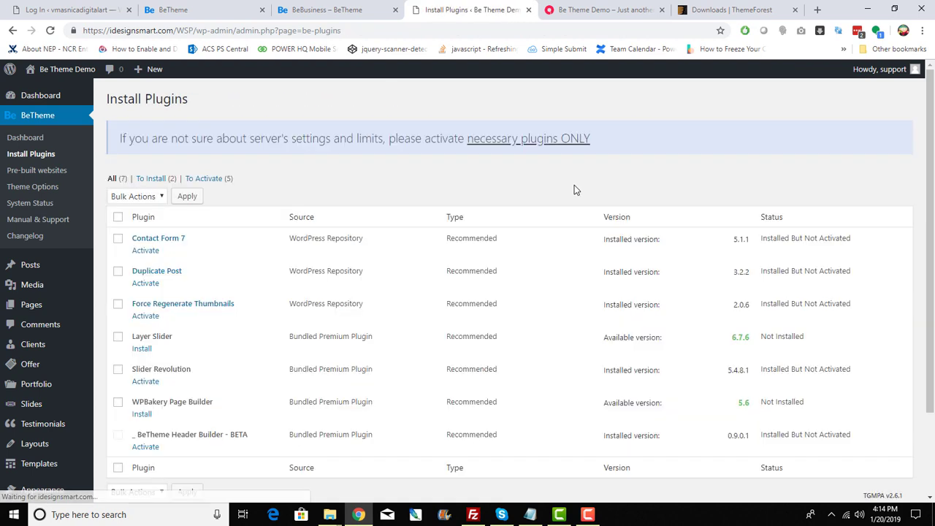
Activate Contact Form 7, Duplicate Post, Force Regenerate Thumbnails, Slider Revolution and BeTheme Header Builder - BETA.
{"action": "scroll", "coordinate": [621, 387], "scroll_direction": "down", "scroll_amount": 2}
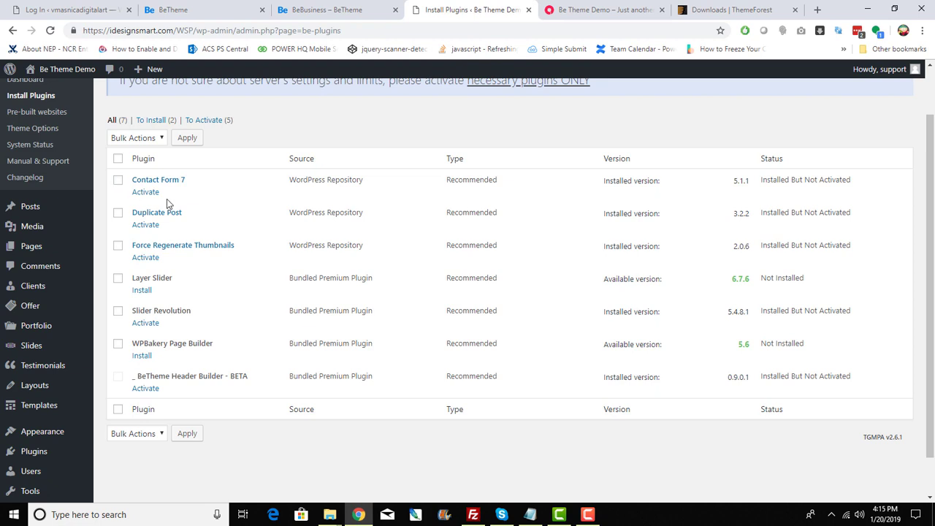
{"action": "left_click", "coordinate": [147, 195]}
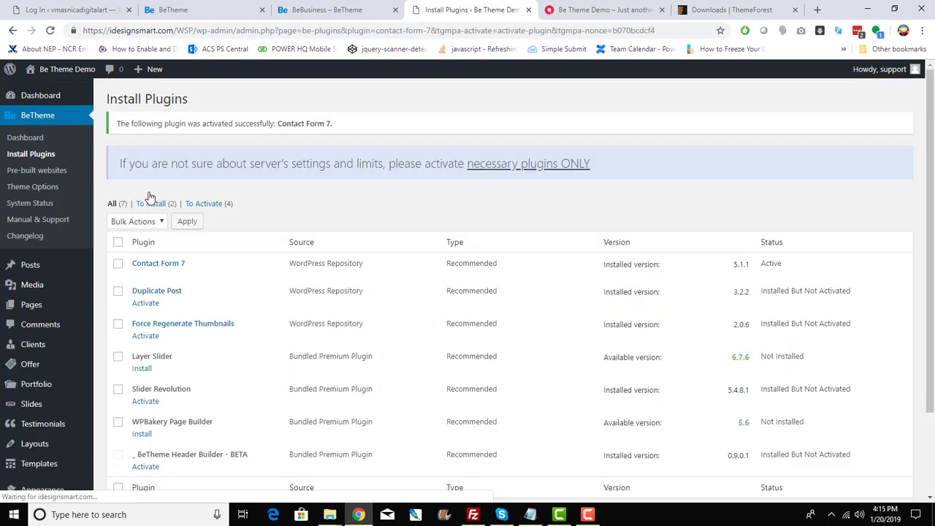
{"action": "left_click", "coordinate": [147, 304]}
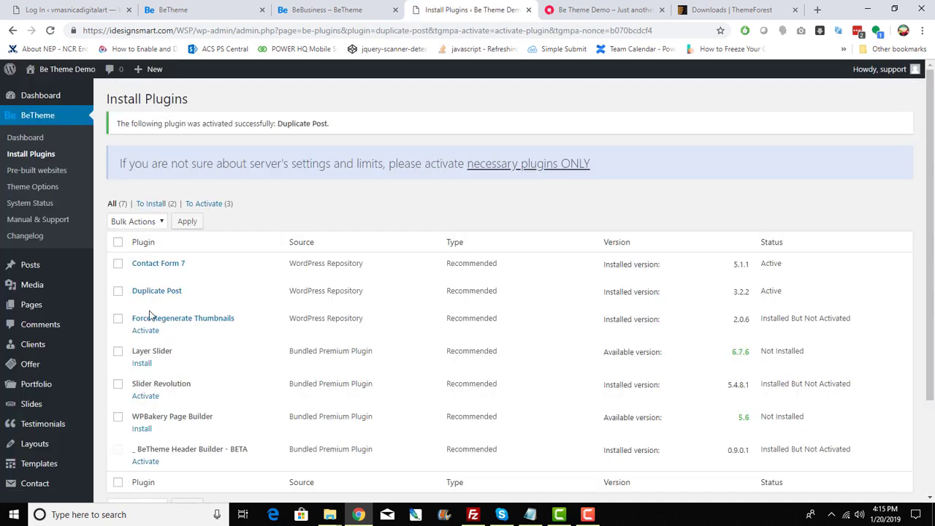
{"action": "left_click", "coordinate": [146, 332]}
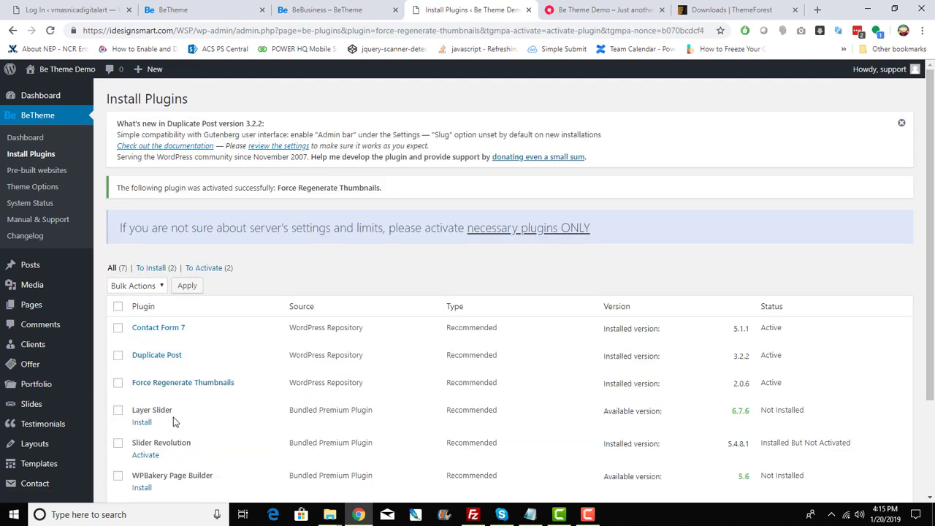
{"action": "scroll", "coordinate": [174, 421], "scroll_direction": "down", "scroll_amount": 2}
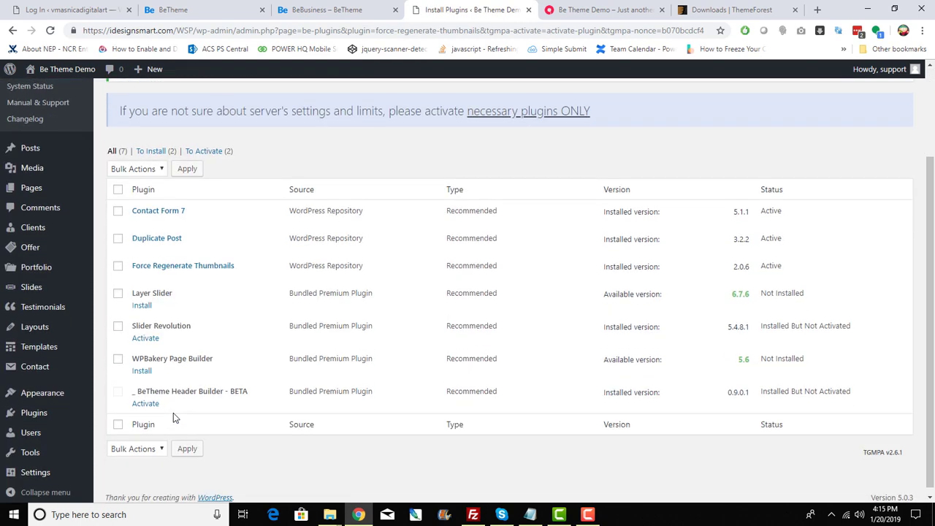
{"action": "left_click", "coordinate": [144, 340]}
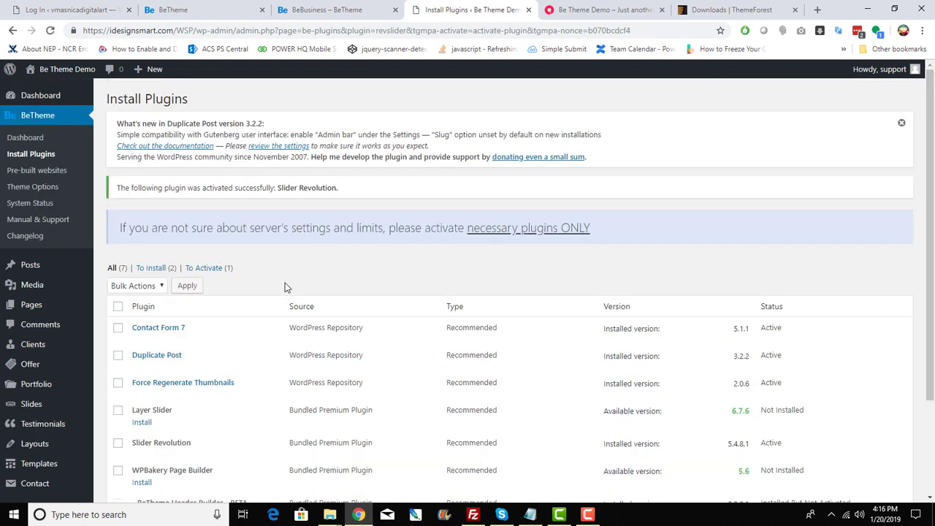
{"action": "scroll", "coordinate": [300, 156], "scroll_direction": "down", "scroll_amount": 2}
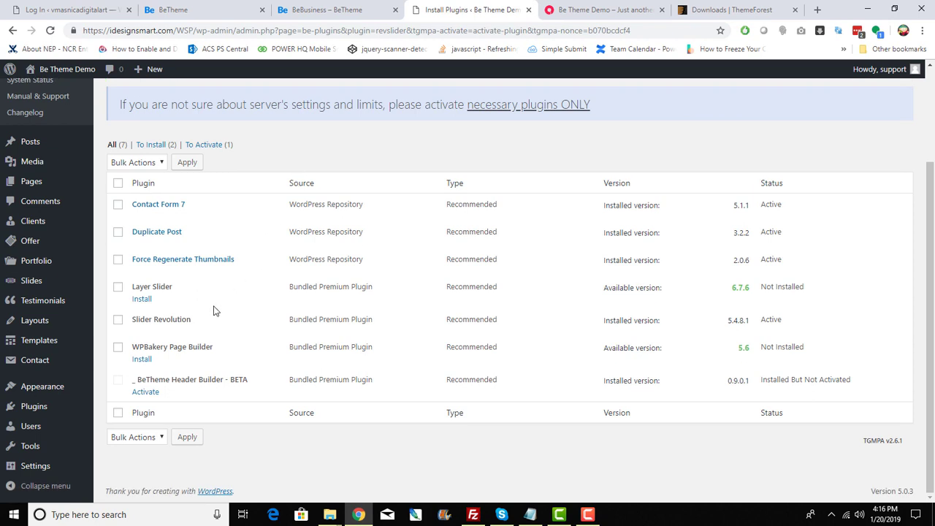
{"action": "left_click", "coordinate": [147, 394]}
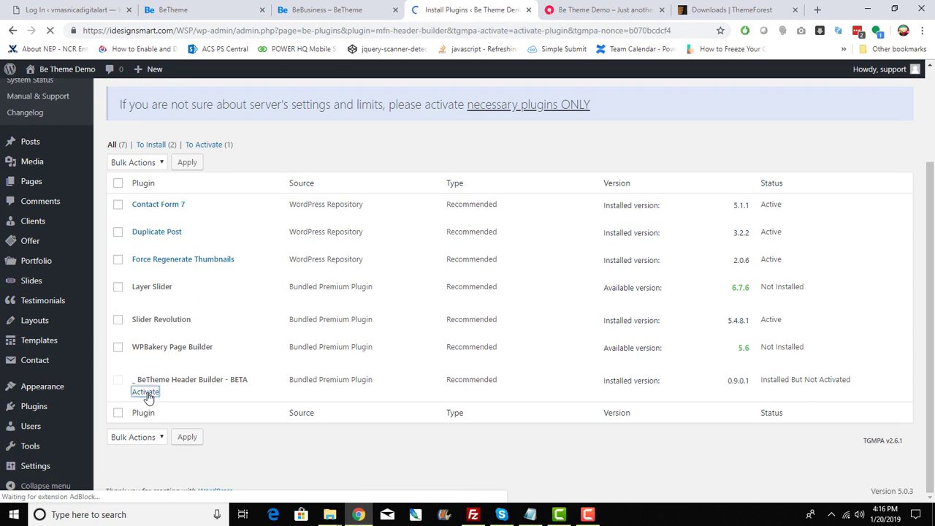
{"action": "scroll", "coordinate": [194, 374], "scroll_direction": "down", "scroll_amount": 2}
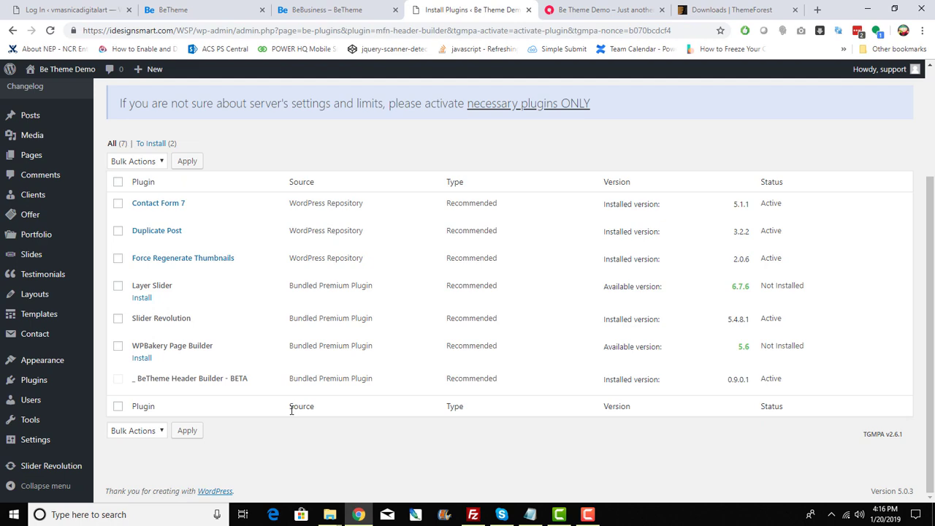
{"action": "scroll", "coordinate": [292, 409], "scroll_direction": "up", "scroll_amount": 2}
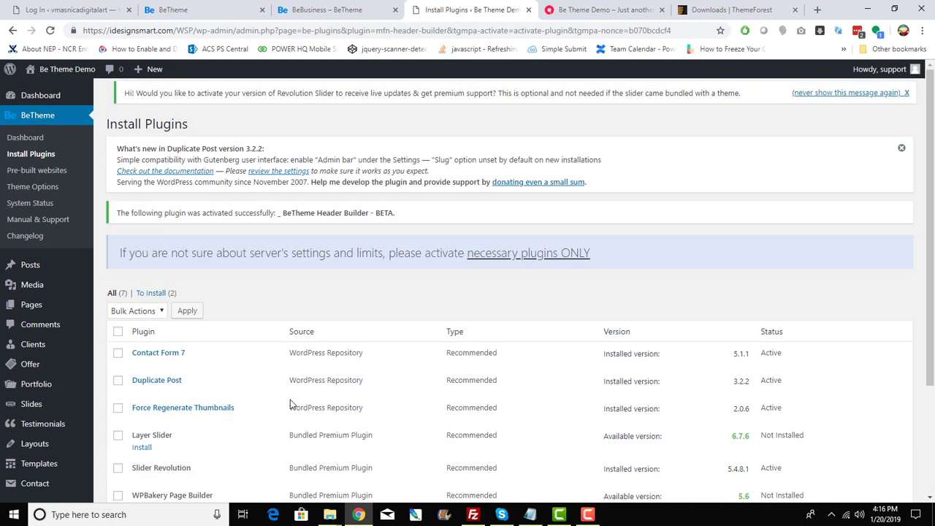
{"action": "mouse_move", "coordinate": [45, 71]}
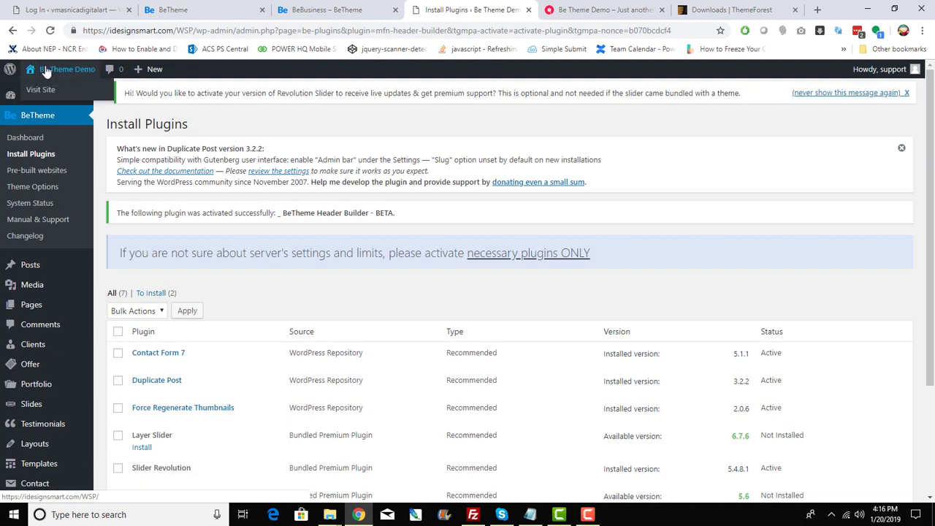
Open the live site from Visit Site in a new tab and close the old demo tabs.
{"action": "right_click", "coordinate": [41, 92]}
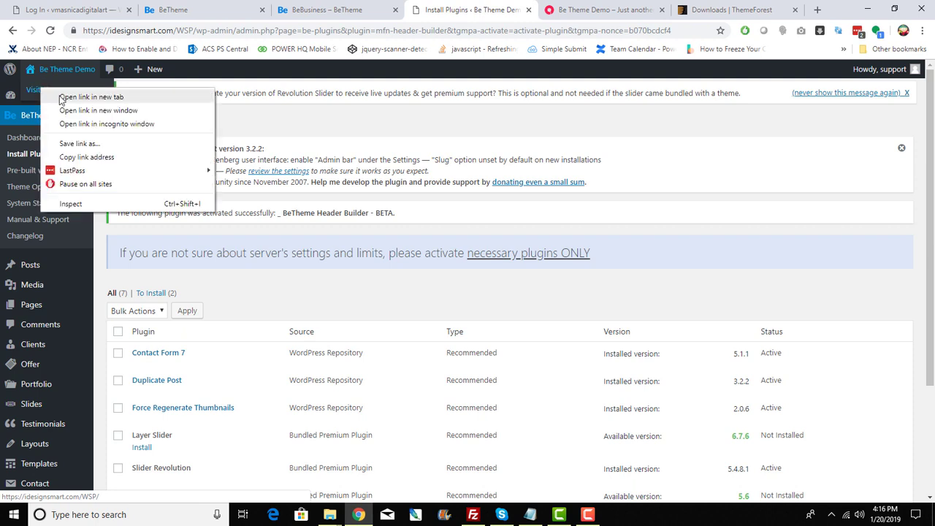
{"action": "left_click", "coordinate": [62, 100]}
{"action": "left_click", "coordinate": [682, 11]}
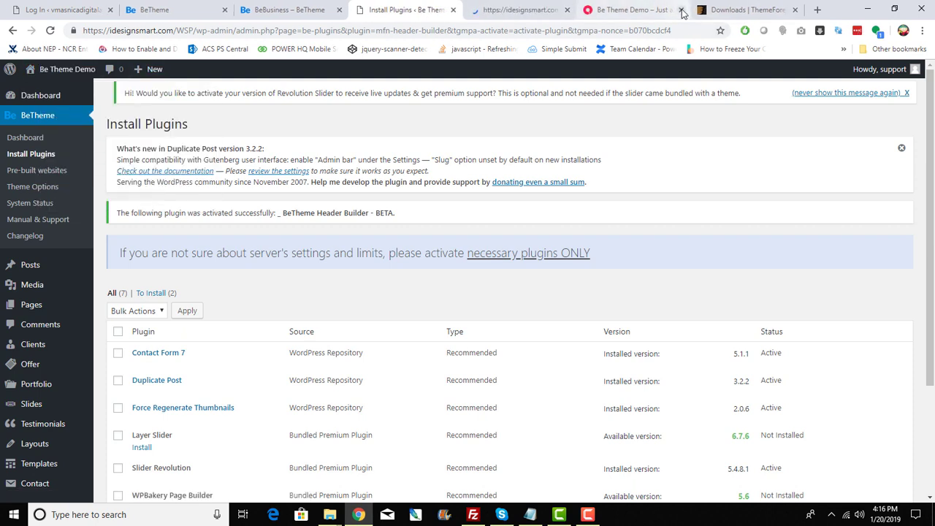
{"action": "left_click", "coordinate": [538, 10]}
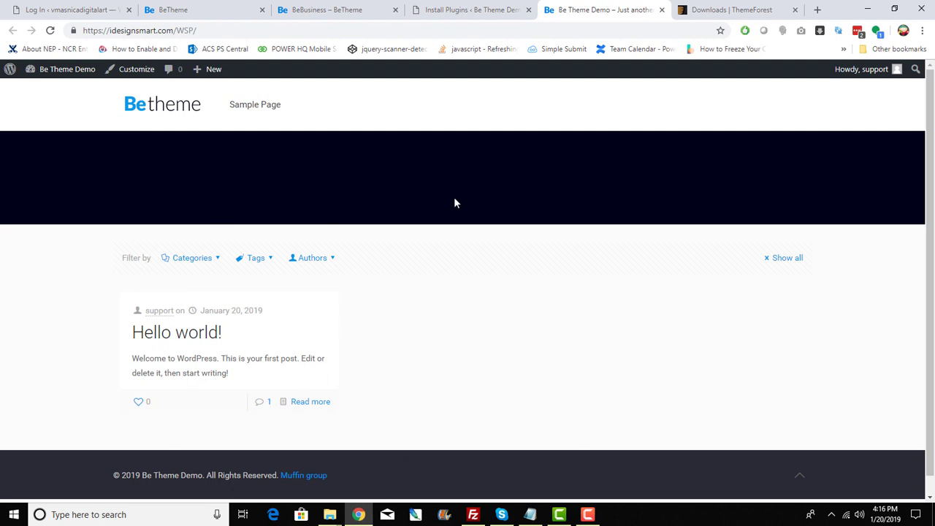
{"action": "left_click", "coordinate": [340, 4]}
{"action": "left_click", "coordinate": [413, 7]}
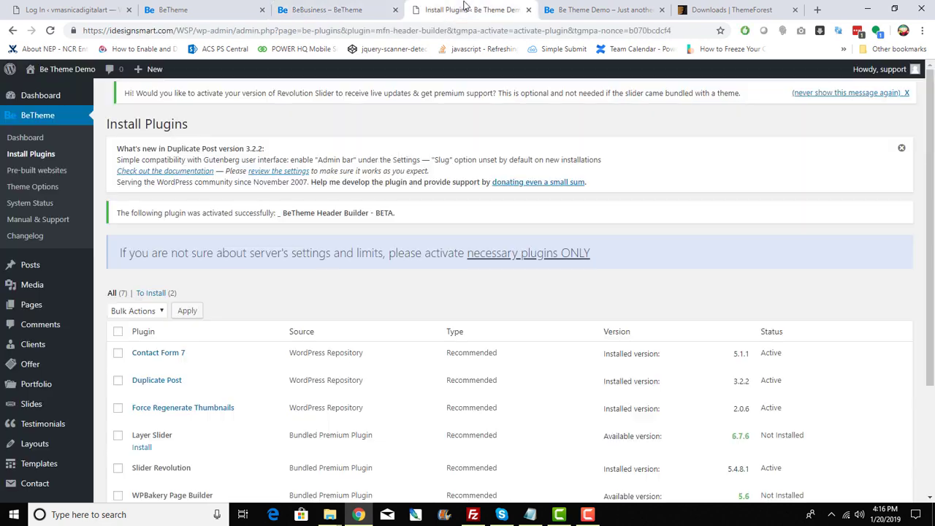
{"action": "left_click", "coordinate": [395, 10]}
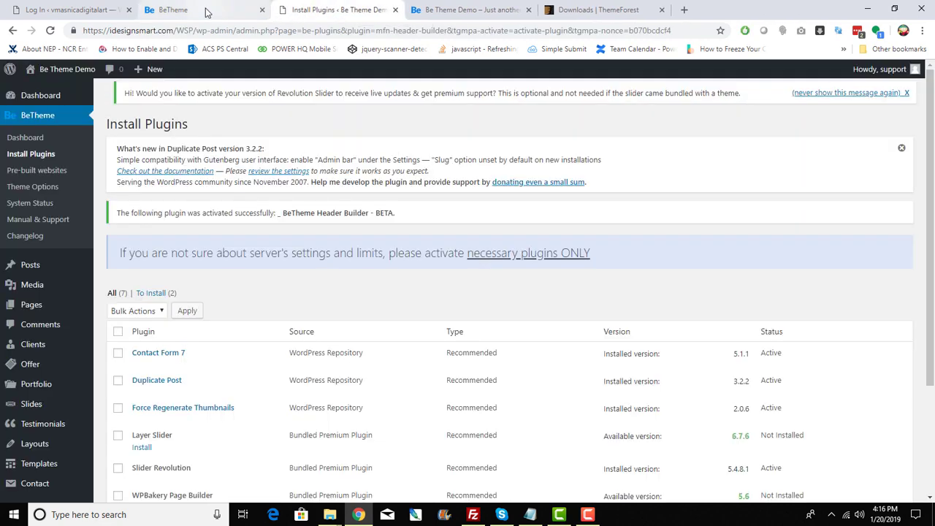
{"action": "left_click", "coordinate": [206, 10]}
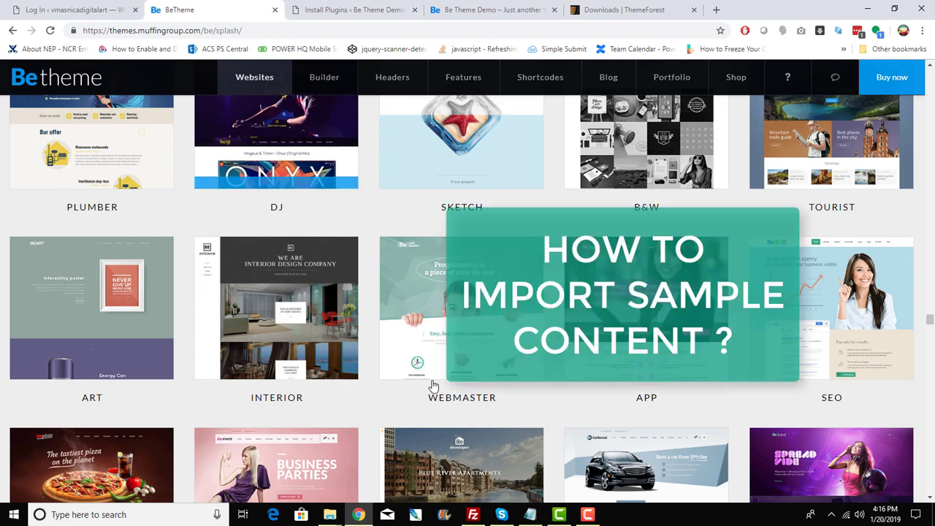
{"action": "scroll", "coordinate": [475, 313], "scroll_direction": "up", "scroll_amount": 1}
{"action": "scroll", "coordinate": [475, 311], "scroll_direction": "up", "scroll_amount": 8}
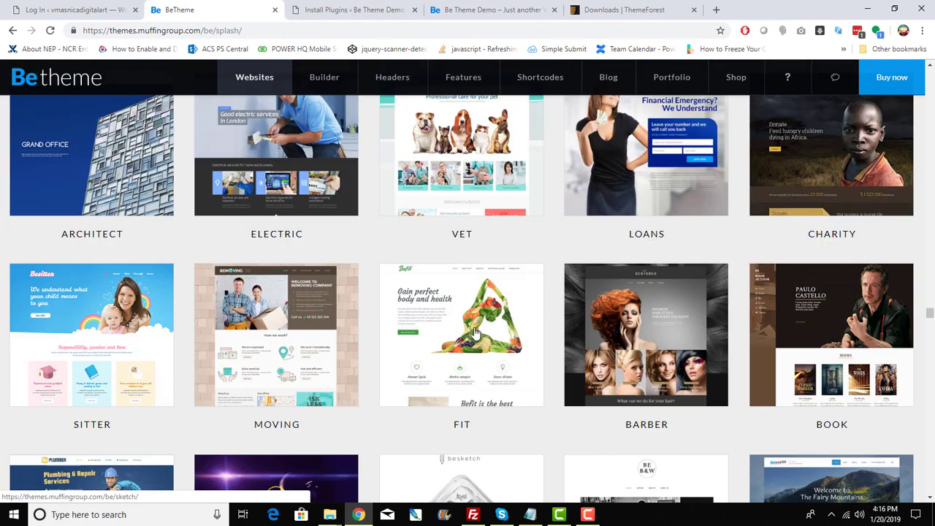
{"action": "scroll", "coordinate": [475, 333], "scroll_direction": "up", "scroll_amount": 10}
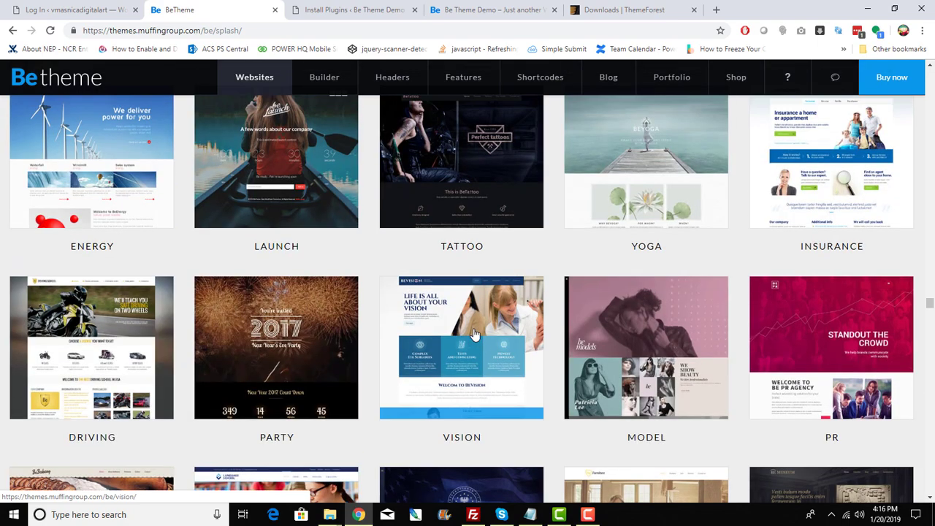
{"action": "scroll", "coordinate": [474, 345], "scroll_direction": "up", "scroll_amount": 6}
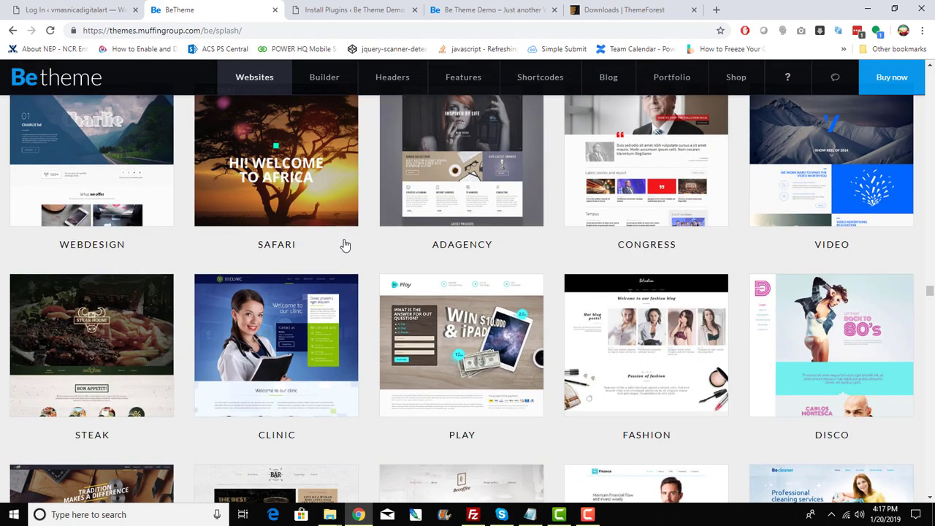
{"action": "scroll", "coordinate": [342, 244], "scroll_direction": "up", "scroll_amount": 10}
{"action": "scroll", "coordinate": [363, 295], "scroll_direction": "up", "scroll_amount": 10}
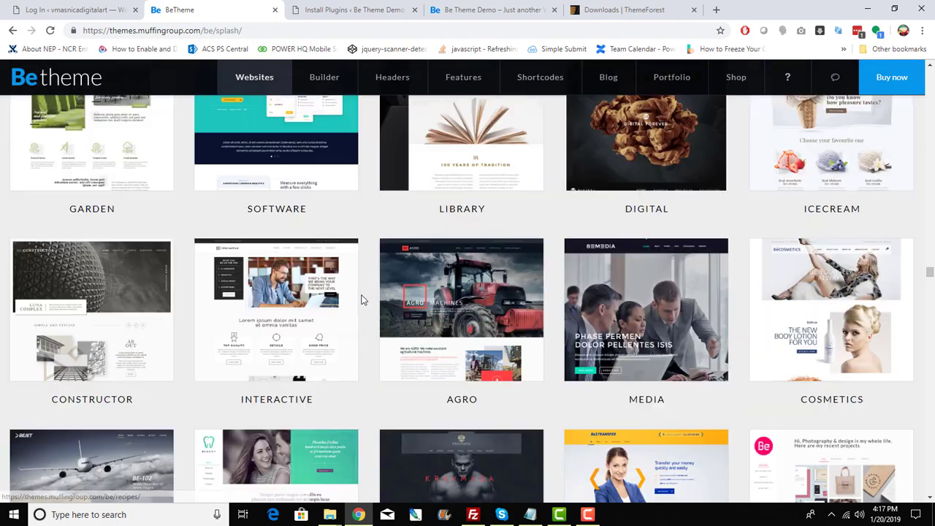
{"action": "scroll", "coordinate": [362, 300], "scroll_direction": "down", "scroll_amount": 15}
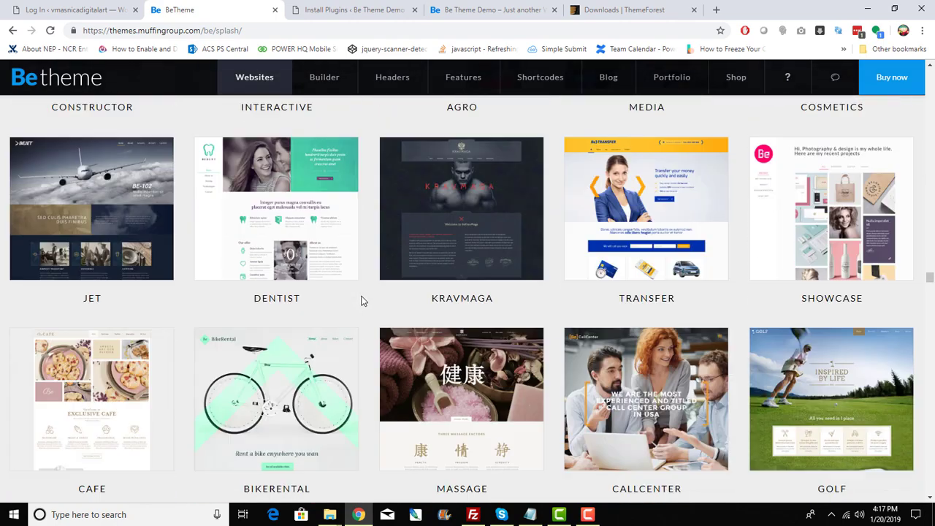
{"action": "scroll", "coordinate": [361, 301], "scroll_direction": "down", "scroll_amount": 15}
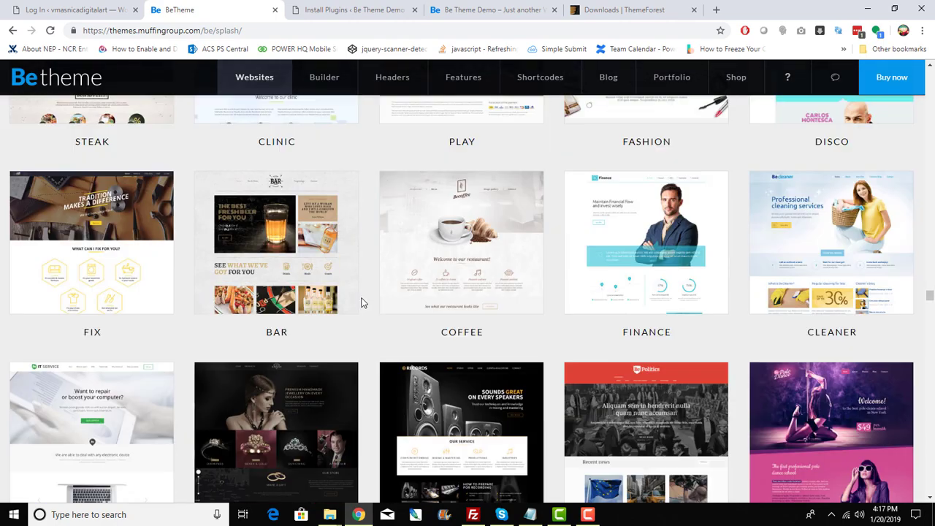
{"action": "scroll", "coordinate": [361, 299], "scroll_direction": "down", "scroll_amount": 10}
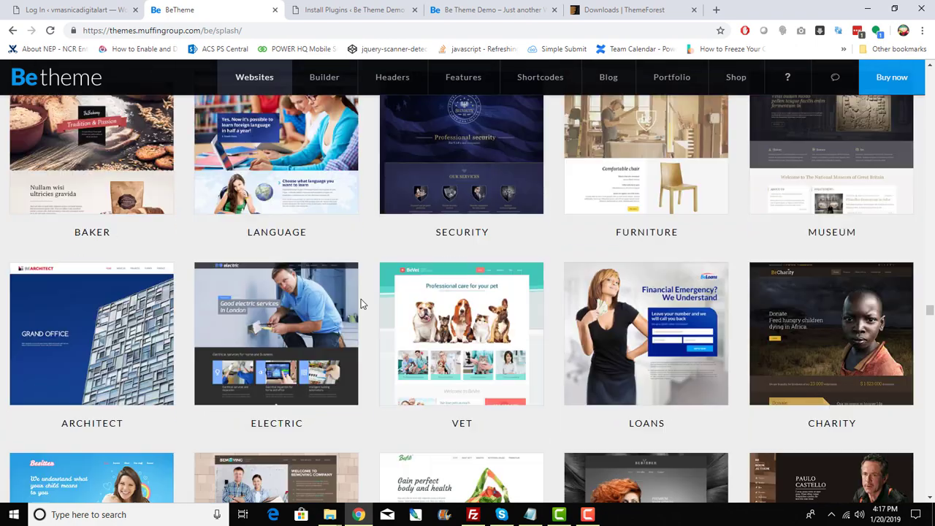
{"action": "scroll", "coordinate": [361, 299], "scroll_direction": "down", "scroll_amount": 3}
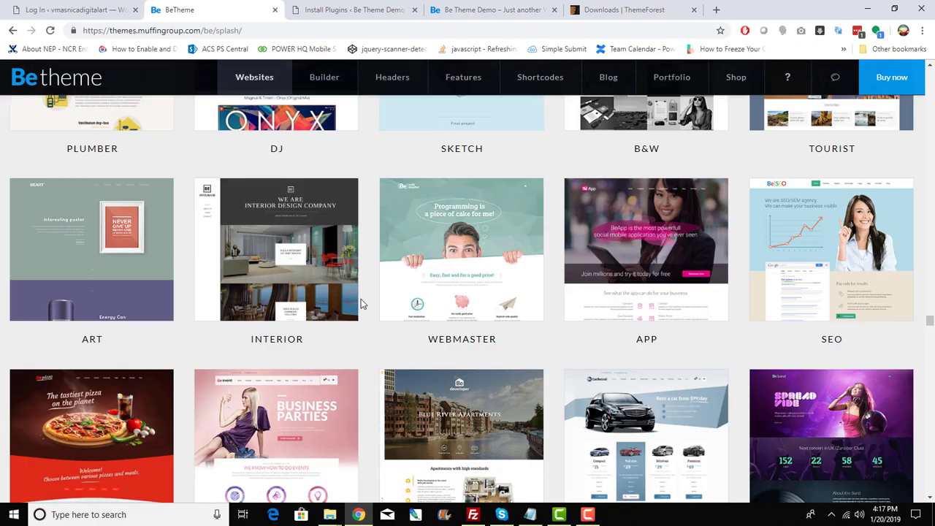
{"action": "scroll", "coordinate": [360, 299], "scroll_direction": "down", "scroll_amount": 3}
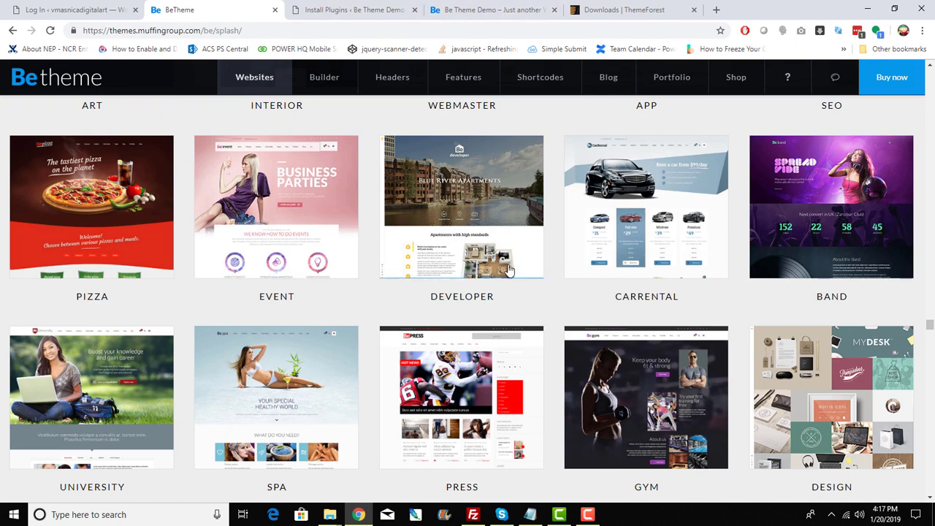
{"action": "mouse_move", "coordinate": [508, 279]}
{"action": "scroll", "coordinate": [508, 279], "scroll_direction": "down", "scroll_amount": 7}
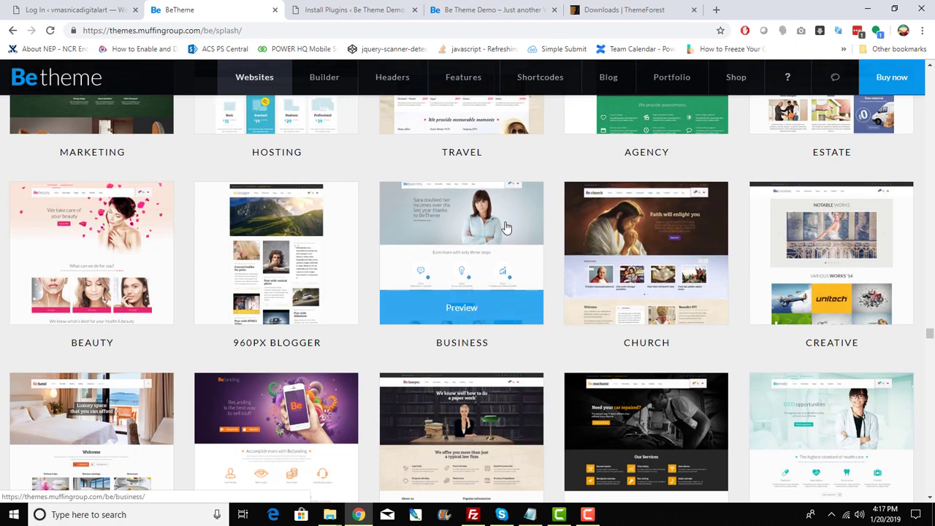
{"action": "left_click", "coordinate": [506, 227]}
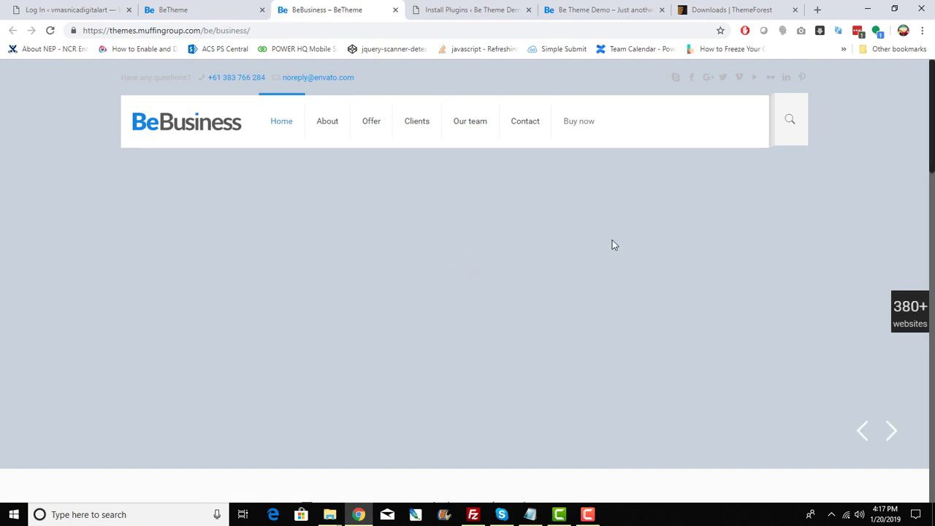
{"action": "scroll", "coordinate": [604, 246], "scroll_direction": "down", "scroll_amount": 5}
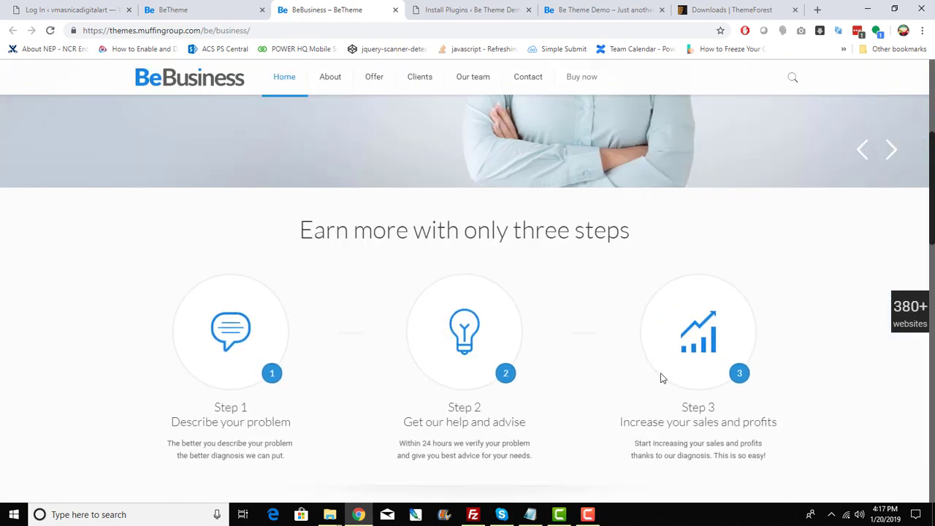
{"action": "scroll", "coordinate": [479, 269], "scroll_direction": "up", "scroll_amount": 5}
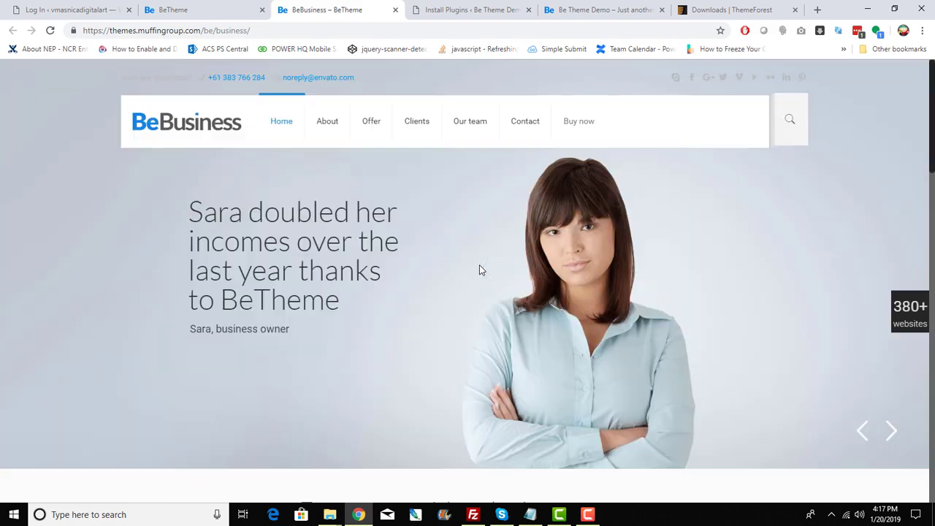
{"action": "scroll", "coordinate": [479, 270], "scroll_direction": "down", "scroll_amount": 15}
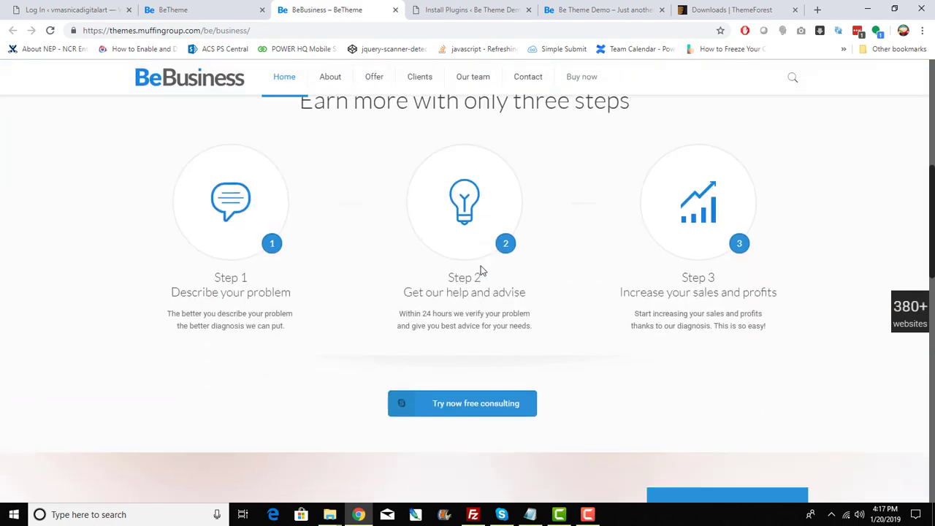
{"action": "scroll", "coordinate": [480, 270], "scroll_direction": "down", "scroll_amount": 3}
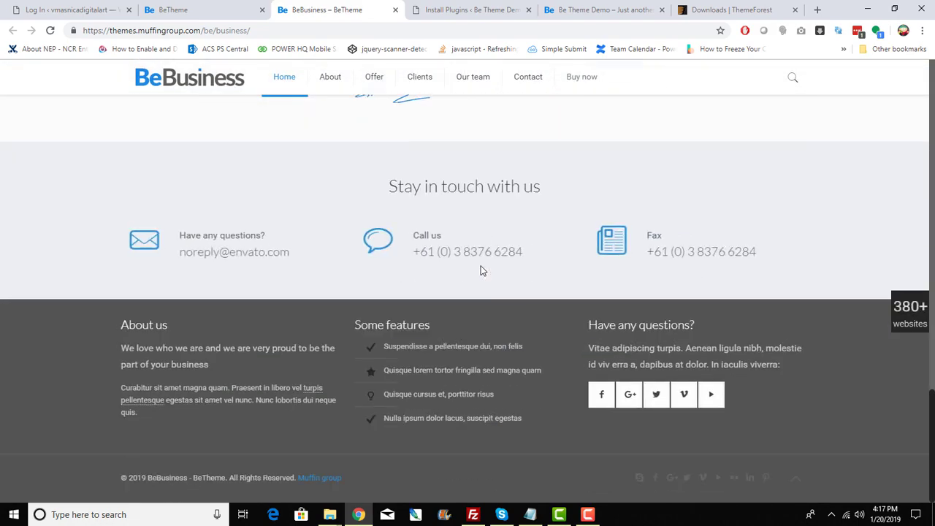
{"action": "scroll", "coordinate": [480, 271], "scroll_direction": "up", "scroll_amount": 10}
{"action": "scroll", "coordinate": [480, 269], "scroll_direction": "up", "scroll_amount": 5}
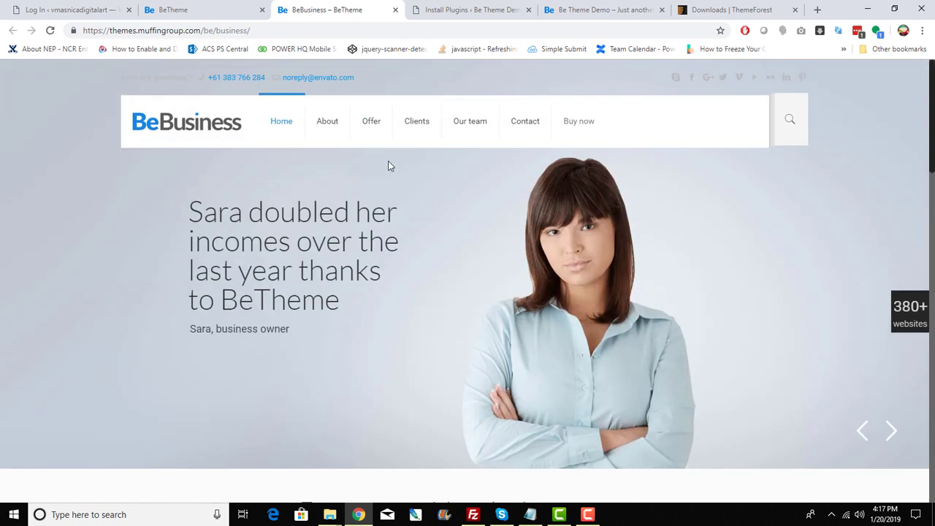
{"action": "left_click", "coordinate": [328, 120]}
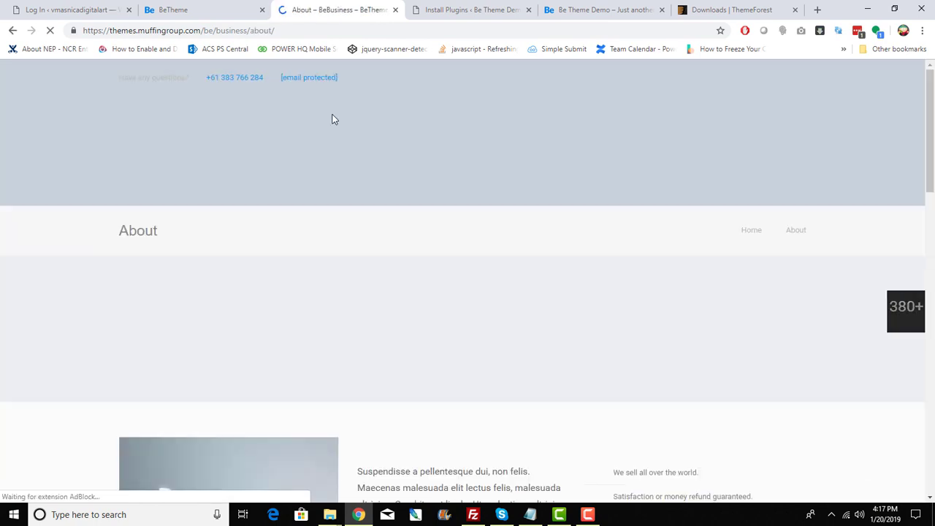
{"action": "scroll", "coordinate": [641, 312], "scroll_direction": "down", "scroll_amount": 20}
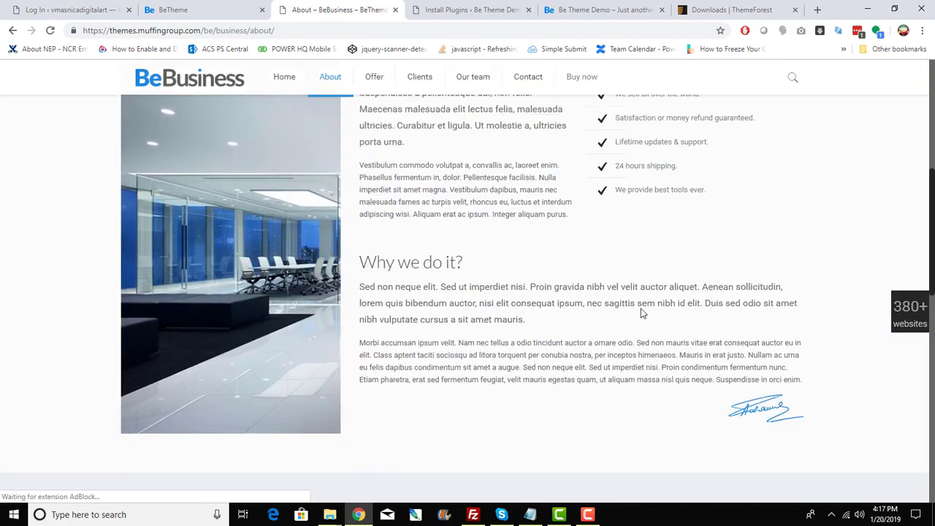
{"action": "scroll", "coordinate": [641, 307], "scroll_direction": "up", "scroll_amount": 15}
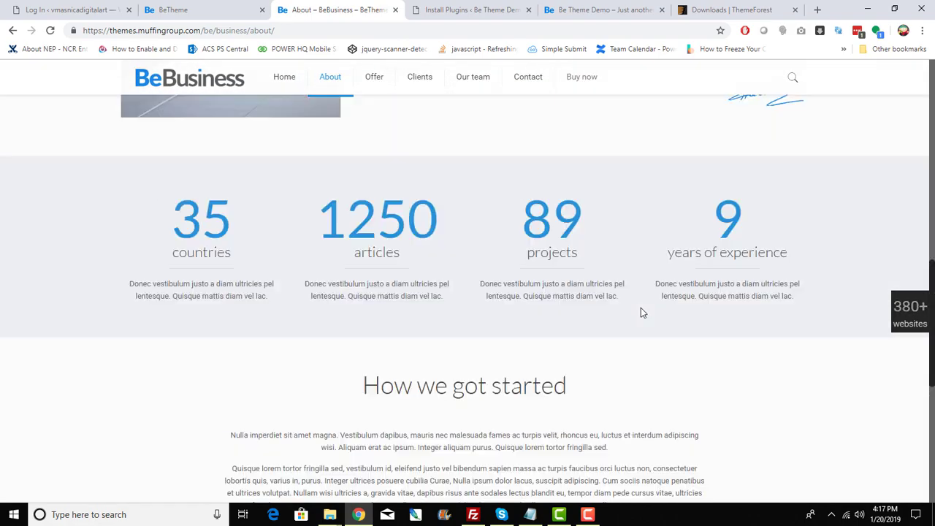
{"action": "scroll", "coordinate": [641, 312], "scroll_direction": "up", "scroll_amount": 2}
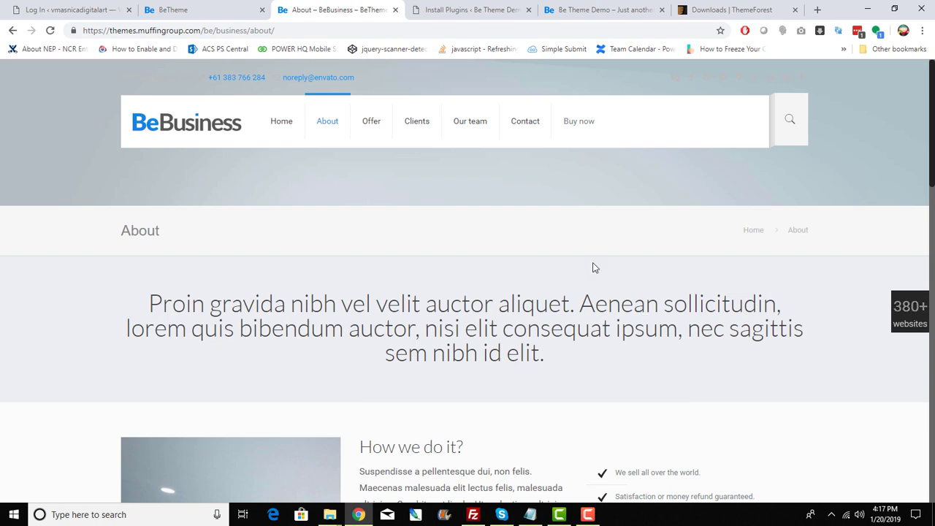
{"action": "left_click", "coordinate": [215, 10]}
{"action": "left_click", "coordinate": [395, 10]}
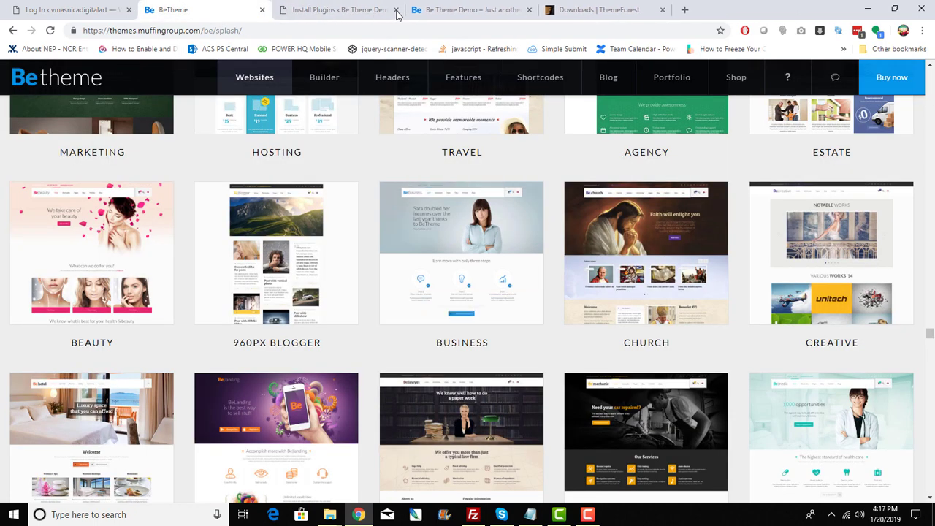
{"action": "left_click", "coordinate": [368, 13]}
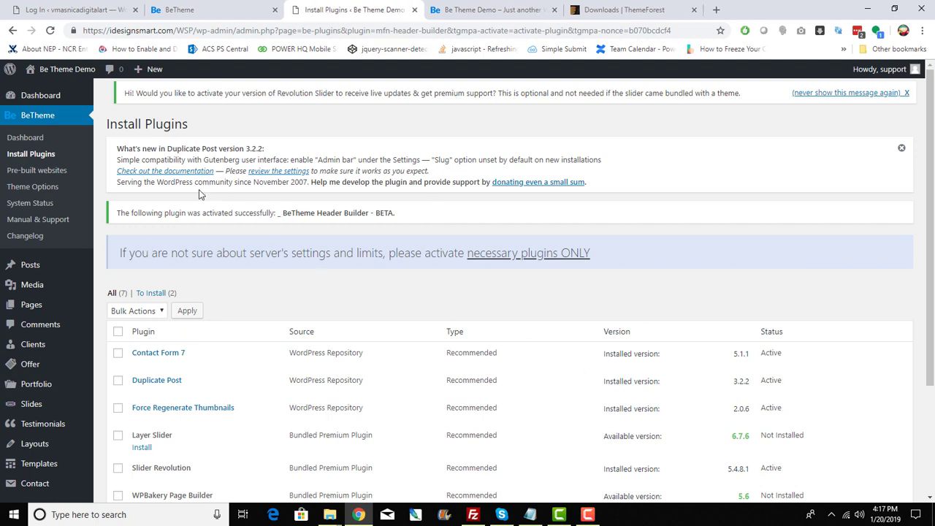
Open BeTheme's pre-built websites installer, closing the ThemeForest downloads page along the way.
{"action": "left_click", "coordinate": [37, 172]}
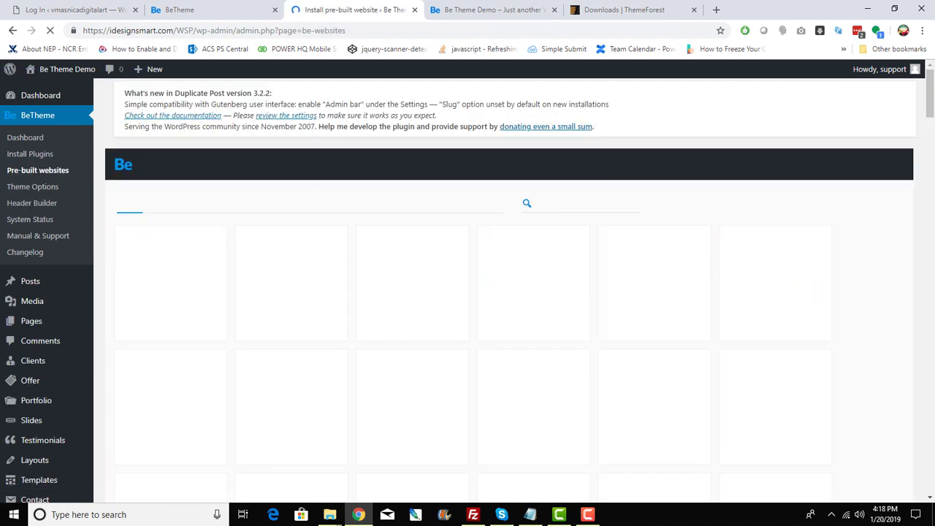
{"action": "left_click", "coordinate": [477, 8]}
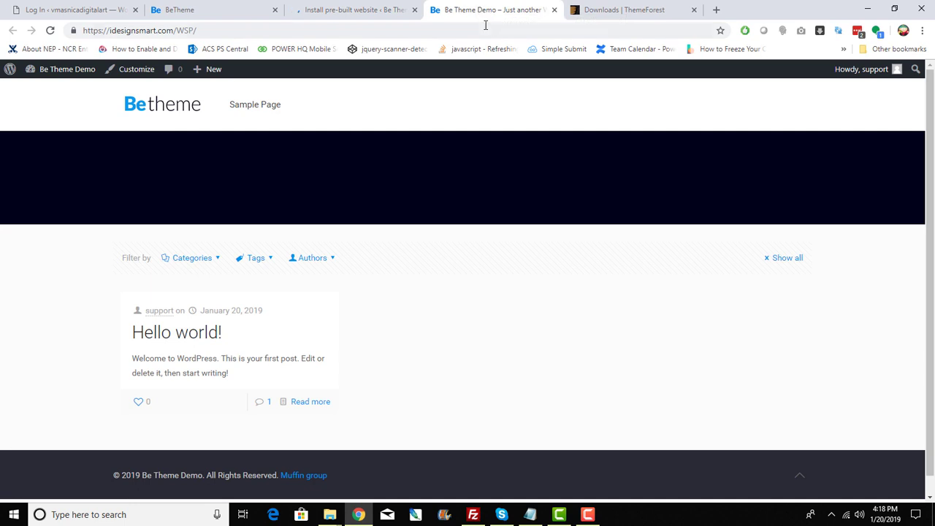
{"action": "left_click", "coordinate": [693, 10]}
{"action": "left_click", "coordinate": [199, 7]}
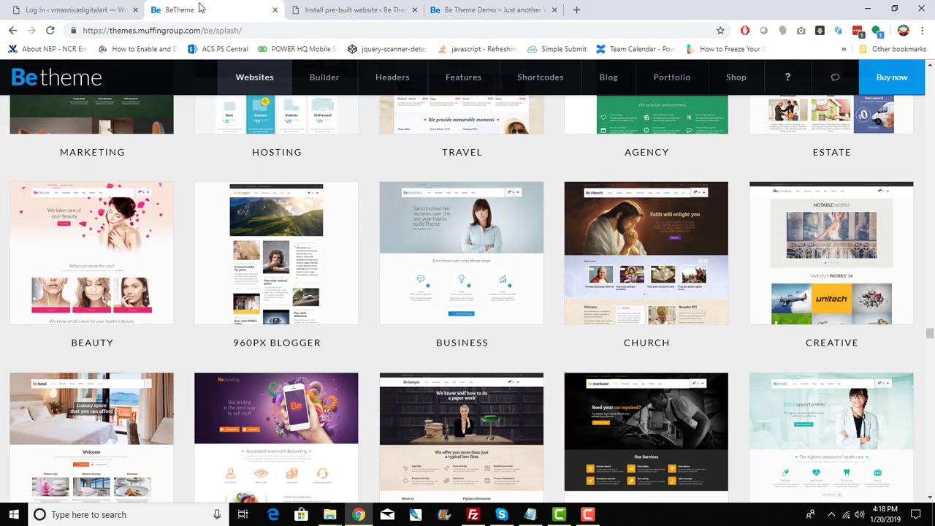
{"action": "left_click", "coordinate": [344, 9]}
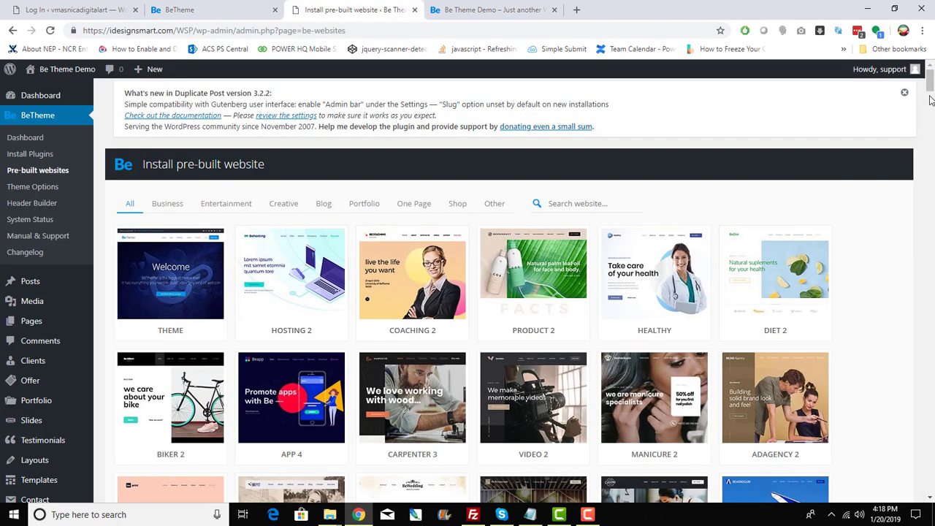
Scroll the pre-built website gallery to the bottom and back up to the BUSINESS thumbnail.
{"action": "left_click_drag", "start_coordinate": [930, 80], "coordinate": [912, 295]}
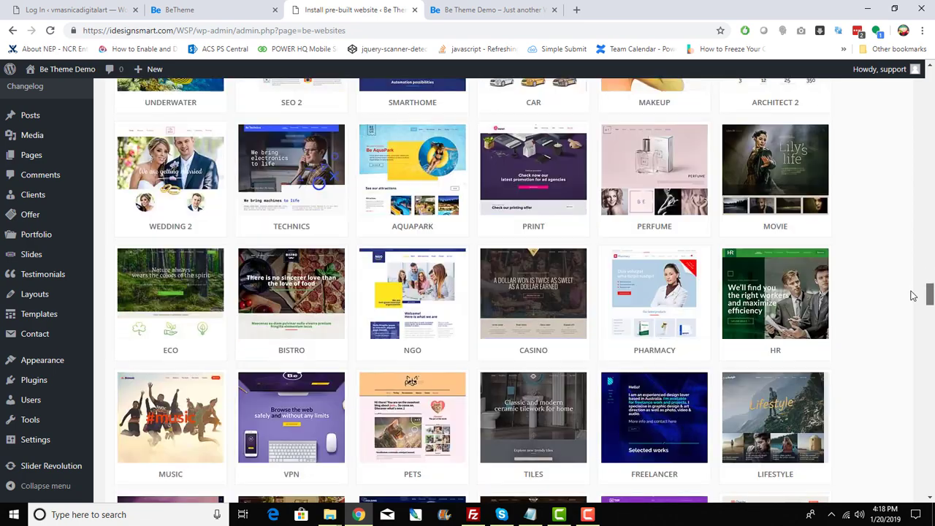
{"action": "scroll", "coordinate": [745, 326], "scroll_direction": "down", "scroll_amount": 8}
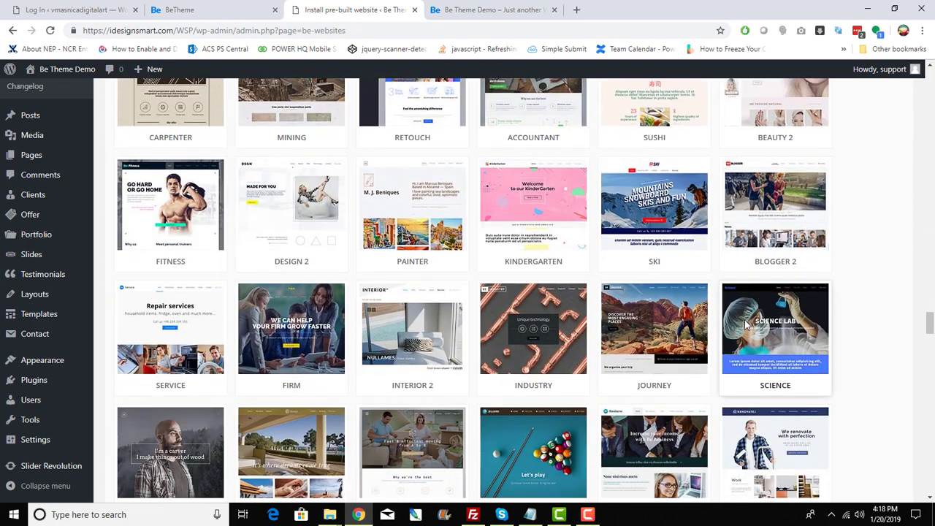
{"action": "scroll", "coordinate": [745, 326], "scroll_direction": "down", "scroll_amount": 4}
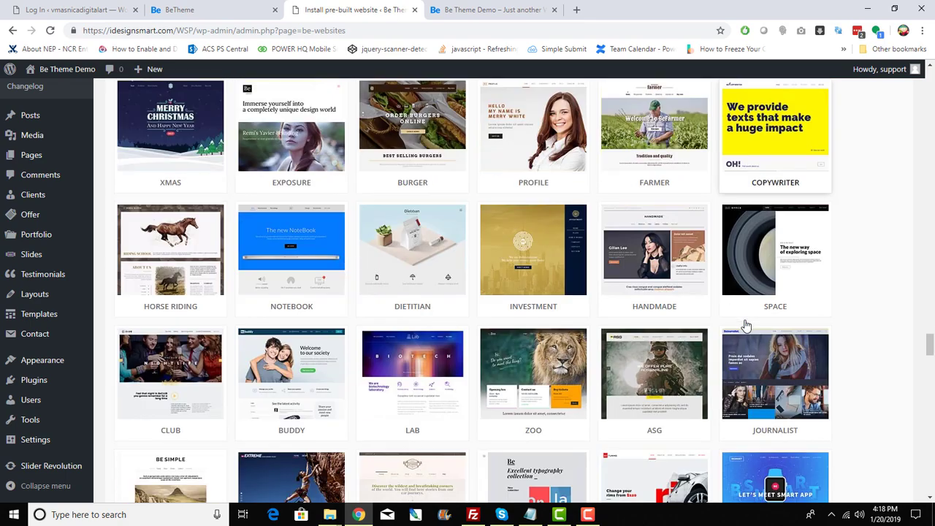
{"action": "scroll", "coordinate": [745, 325], "scroll_direction": "down", "scroll_amount": 6}
{"action": "scroll", "coordinate": [746, 326], "scroll_direction": "up", "scroll_amount": 3}
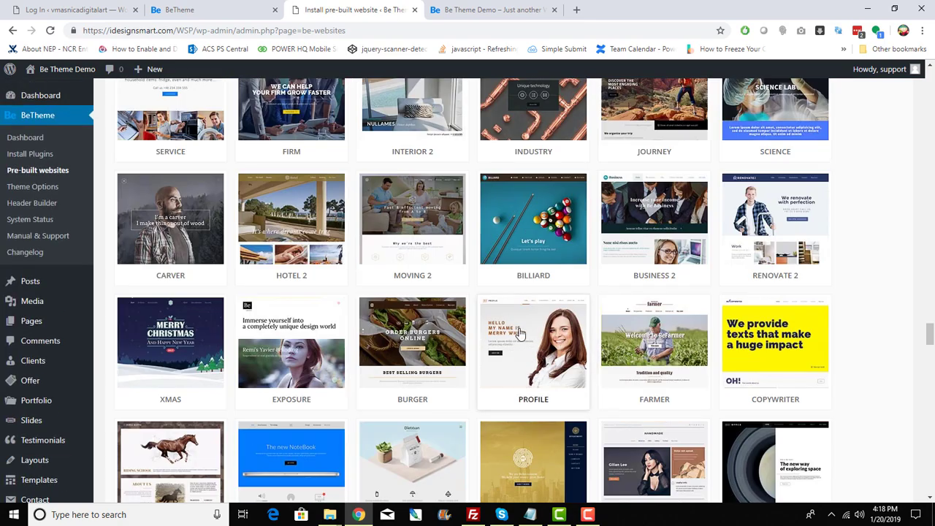
{"action": "scroll", "coordinate": [569, 358], "scroll_direction": "down", "scroll_amount": 8}
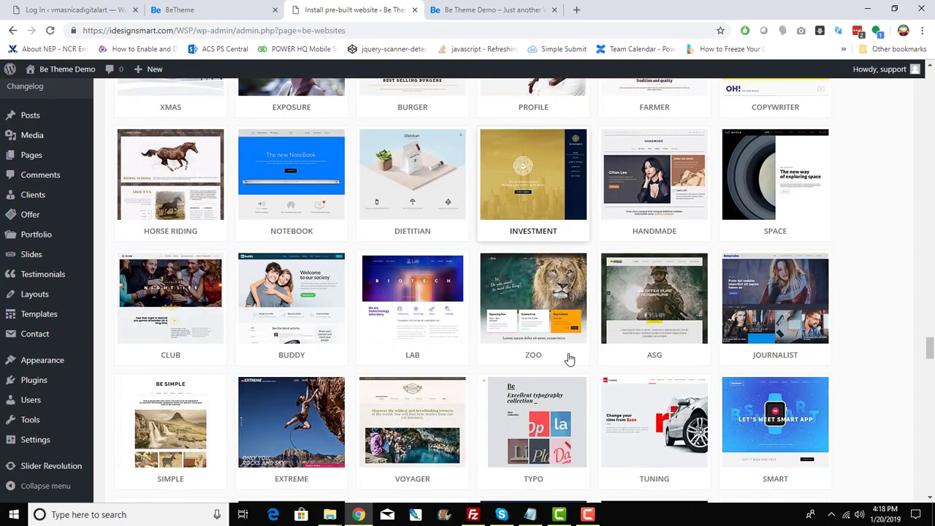
{"action": "scroll", "coordinate": [570, 357], "scroll_direction": "down", "scroll_amount": 10}
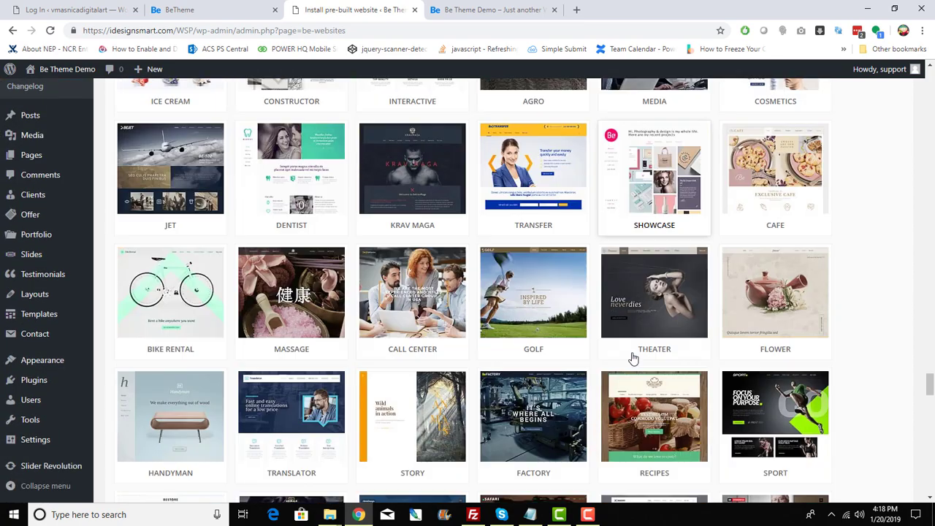
{"action": "scroll", "coordinate": [632, 358], "scroll_direction": "down", "scroll_amount": 3}
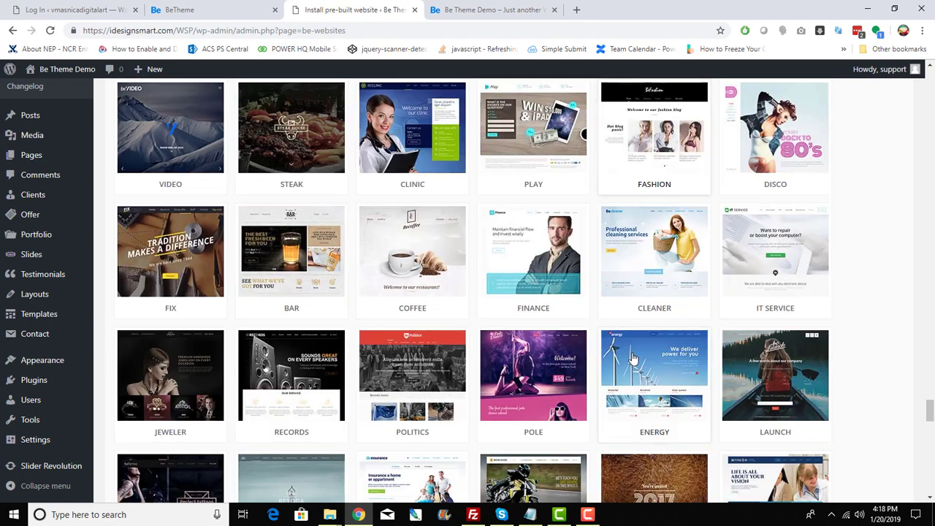
{"action": "scroll", "coordinate": [632, 358], "scroll_direction": "down", "scroll_amount": 1}
{"action": "scroll", "coordinate": [633, 358], "scroll_direction": "down", "scroll_amount": 8}
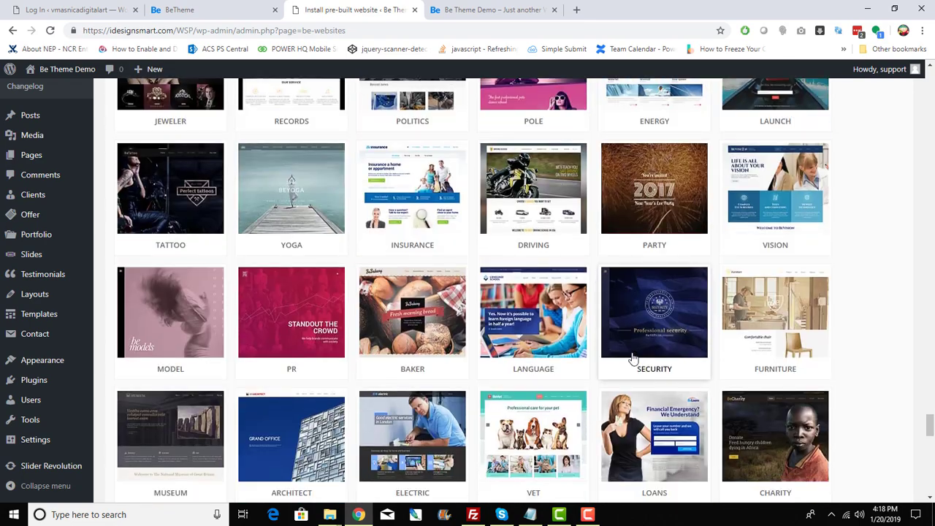
{"action": "scroll", "coordinate": [632, 357], "scroll_direction": "down", "scroll_amount": 10}
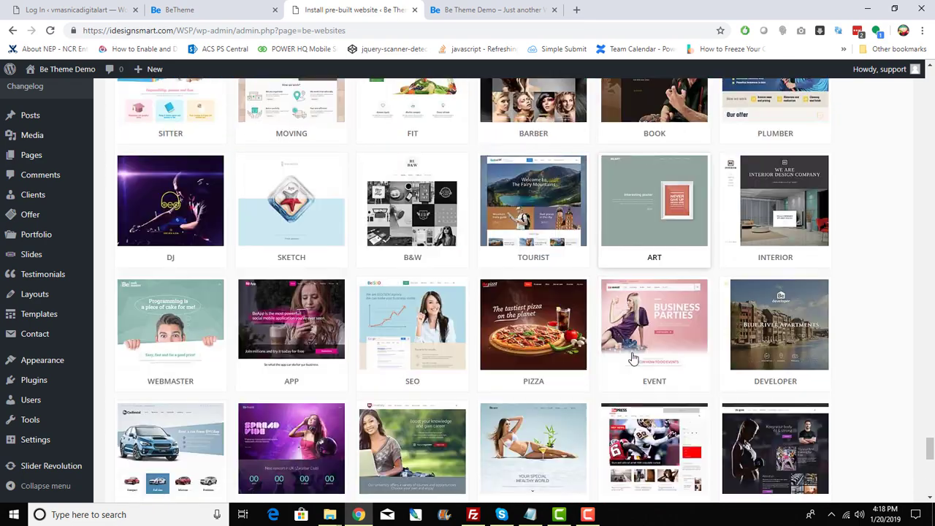
{"action": "scroll", "coordinate": [633, 358], "scroll_direction": "down", "scroll_amount": 2}
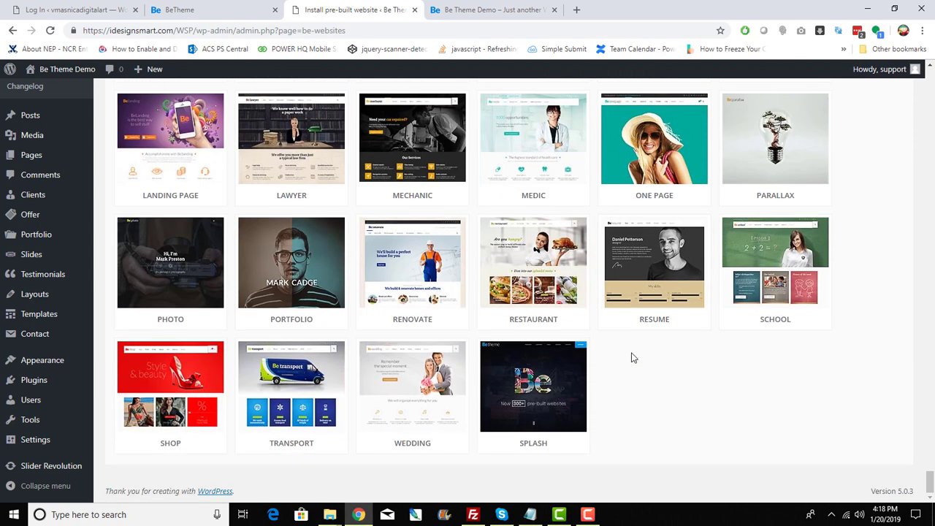
{"action": "scroll", "coordinate": [632, 358], "scroll_direction": "up", "scroll_amount": 2}
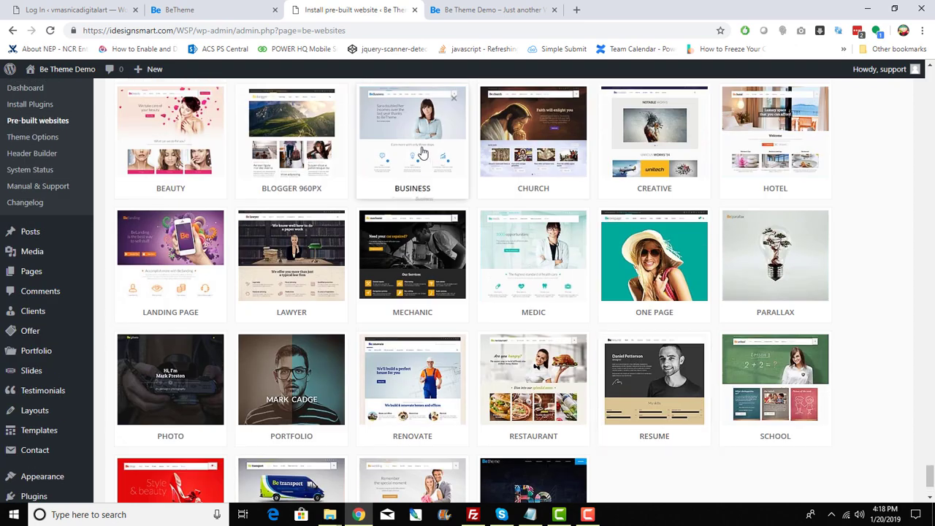
Open the BUSINESS template's options, check the current front page, then start its installation.
{"action": "left_click", "coordinate": [421, 152]}
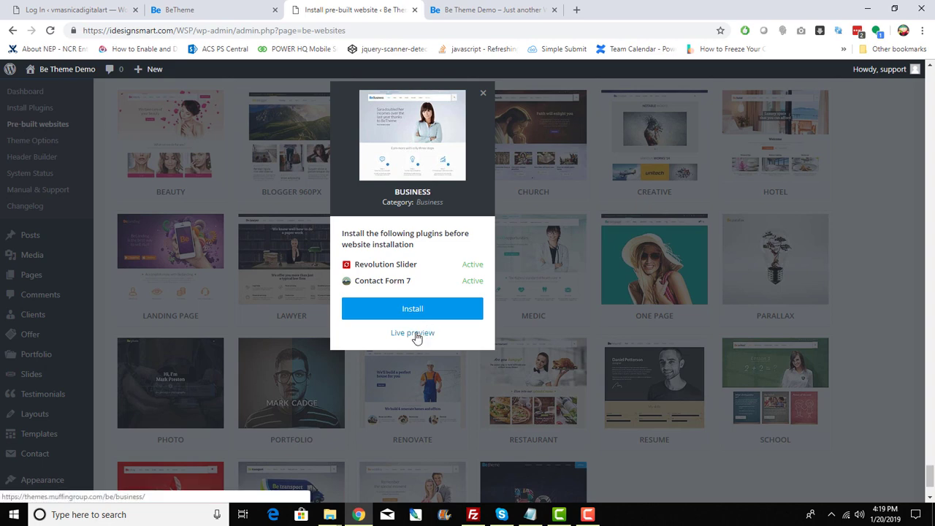
{"action": "left_click", "coordinate": [468, 7]}
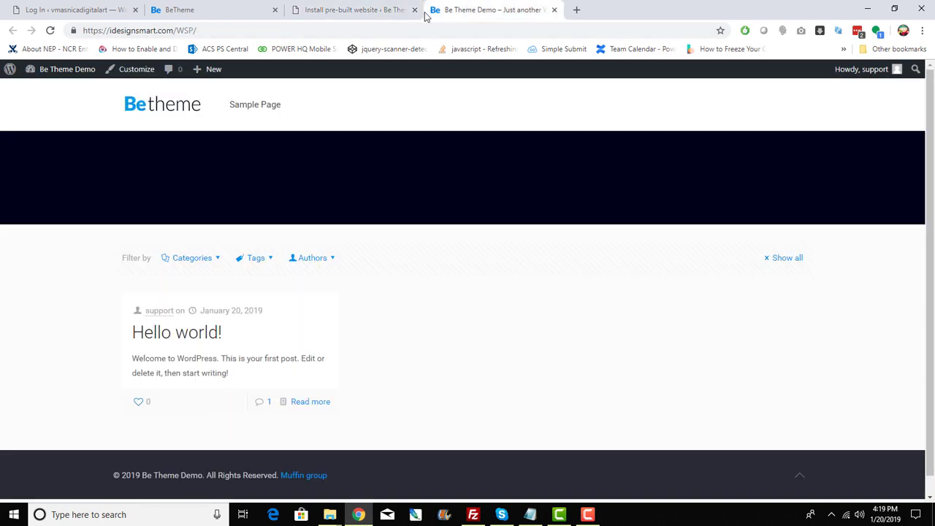
{"action": "left_click", "coordinate": [329, 8]}
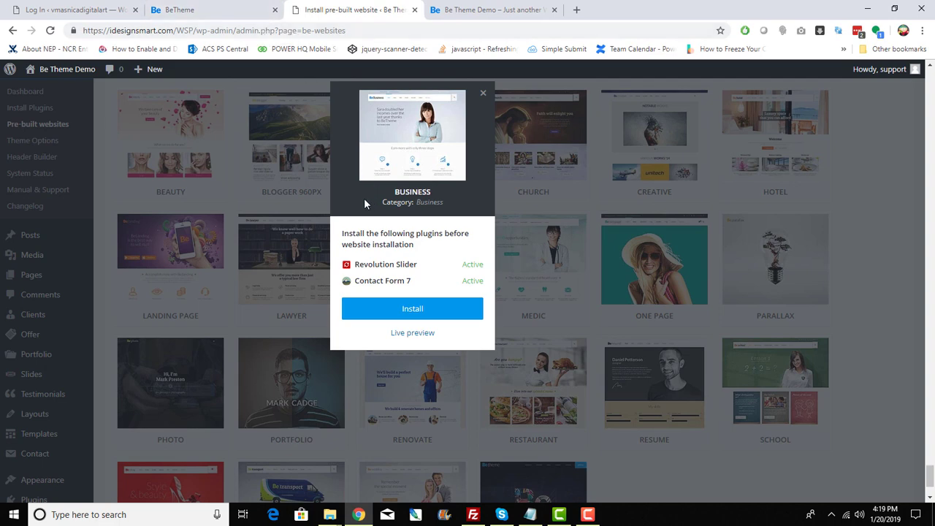
{"action": "left_click", "coordinate": [423, 310]}
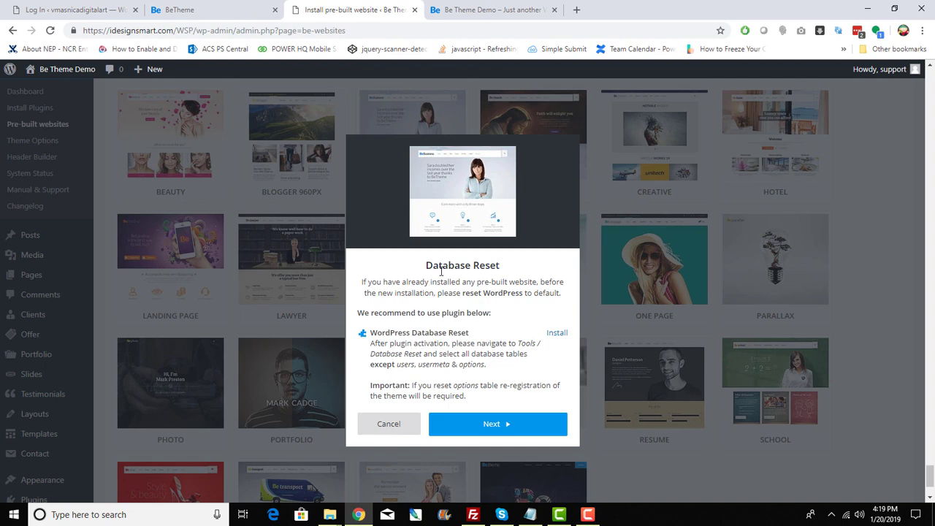
Continue past the Database Reset notice and install the complete BeBusiness website with media and slider.
{"action": "left_click_drag", "start_coordinate": [365, 282], "coordinate": [560, 297]}
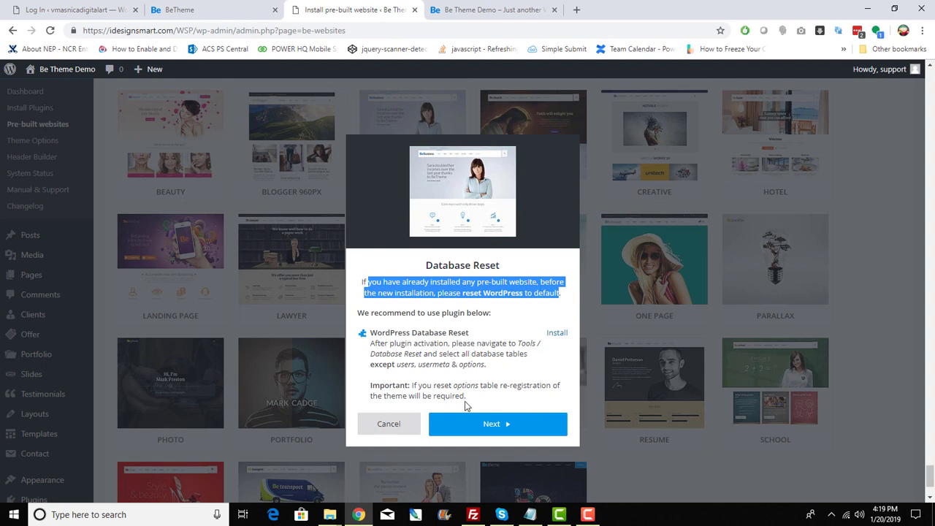
{"action": "left_click", "coordinate": [477, 431]}
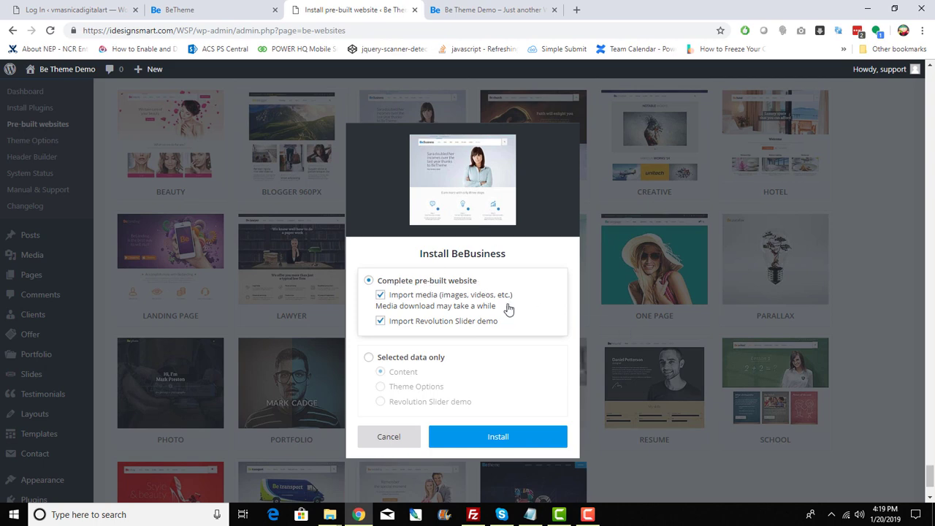
{"action": "left_click", "coordinate": [491, 436]}
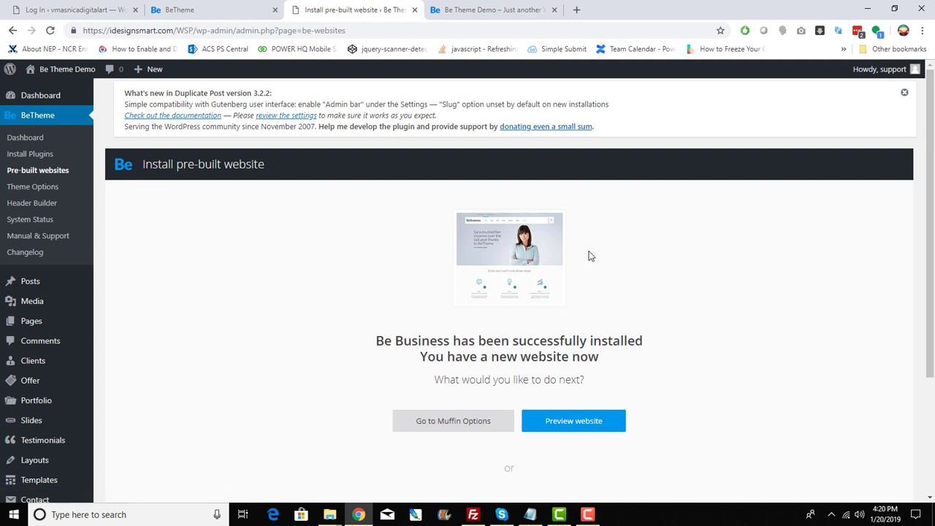
Close the old Be Theme Demo front-page tab and the BeTheme gallery tab.
{"action": "scroll", "coordinate": [590, 255], "scroll_direction": "down", "scroll_amount": 3}
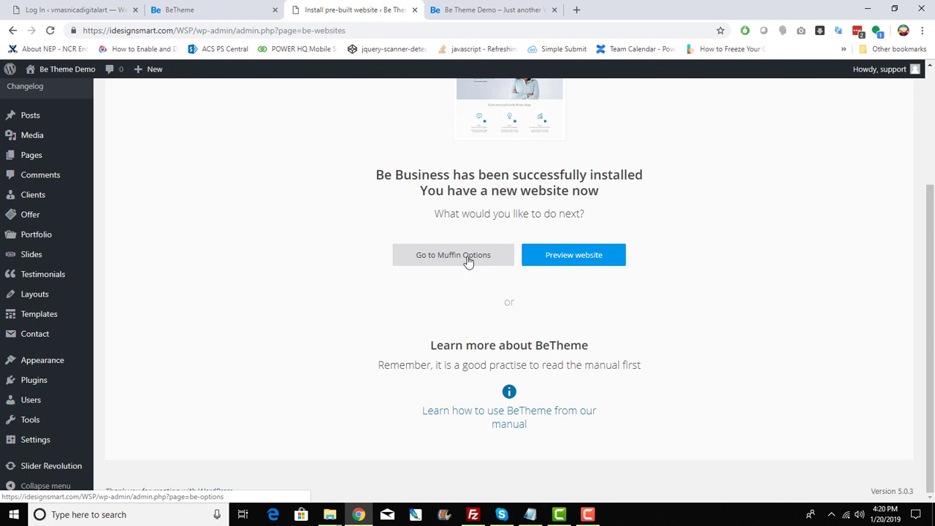
{"action": "scroll", "coordinate": [467, 260], "scroll_direction": "up", "scroll_amount": 3}
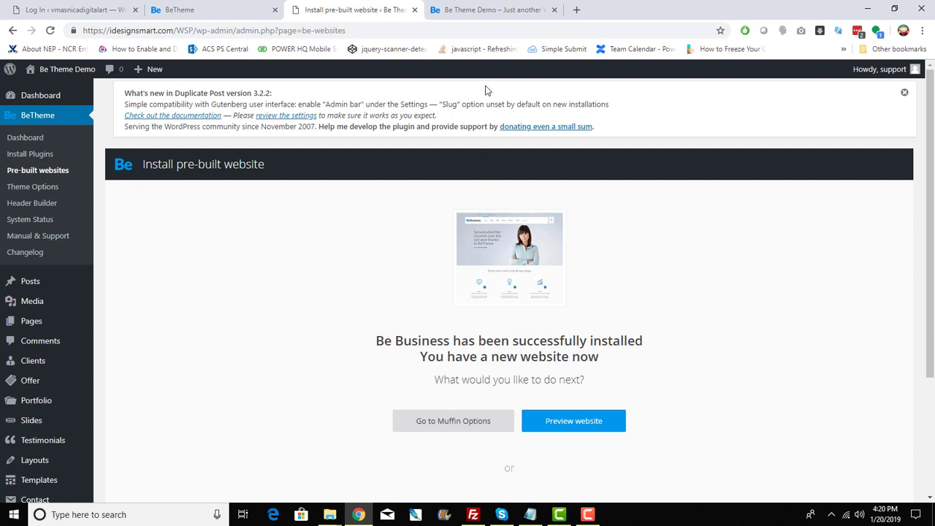
{"action": "left_click", "coordinate": [554, 11]}
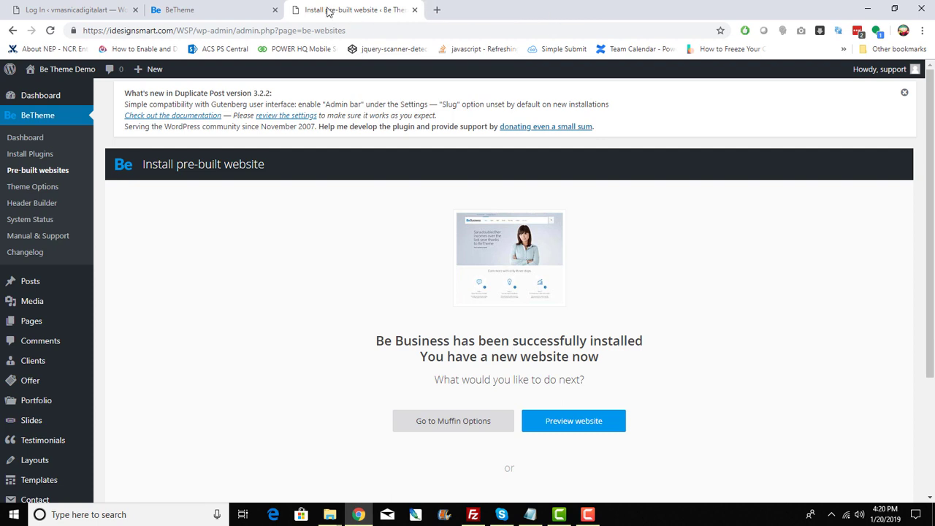
{"action": "left_click", "coordinate": [275, 10]}
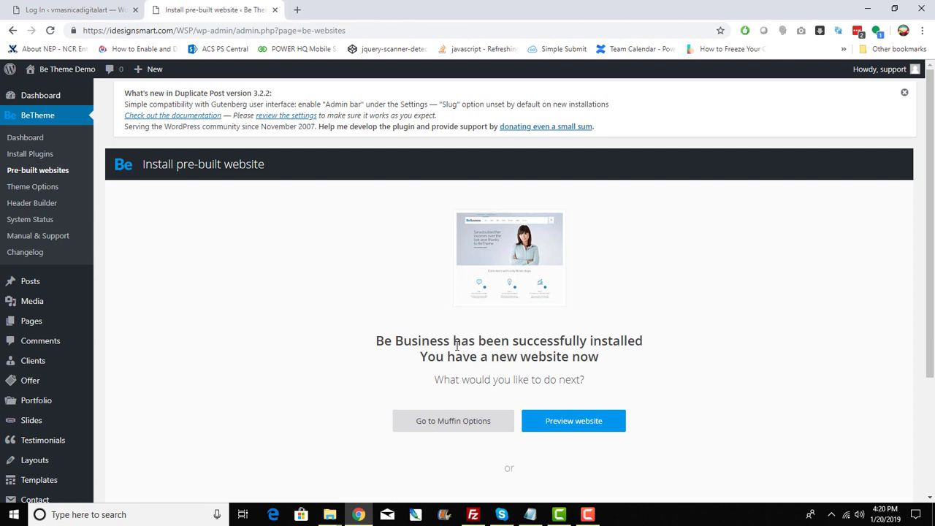
Preview the installed BeBusiness homepage in a new tab, scroll through it, then return to the success page.
{"action": "left_click", "coordinate": [563, 424]}
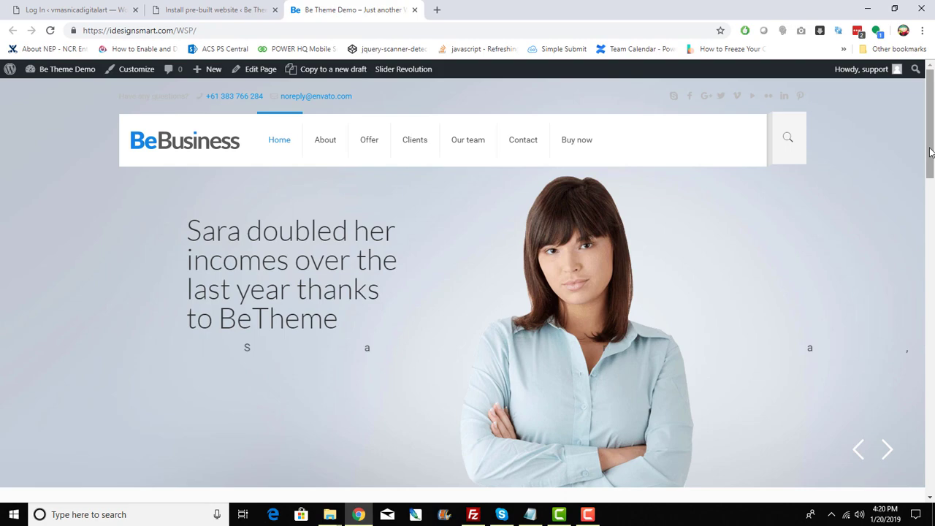
{"action": "left_click_drag", "start_coordinate": [930, 151], "coordinate": [930, 120]}
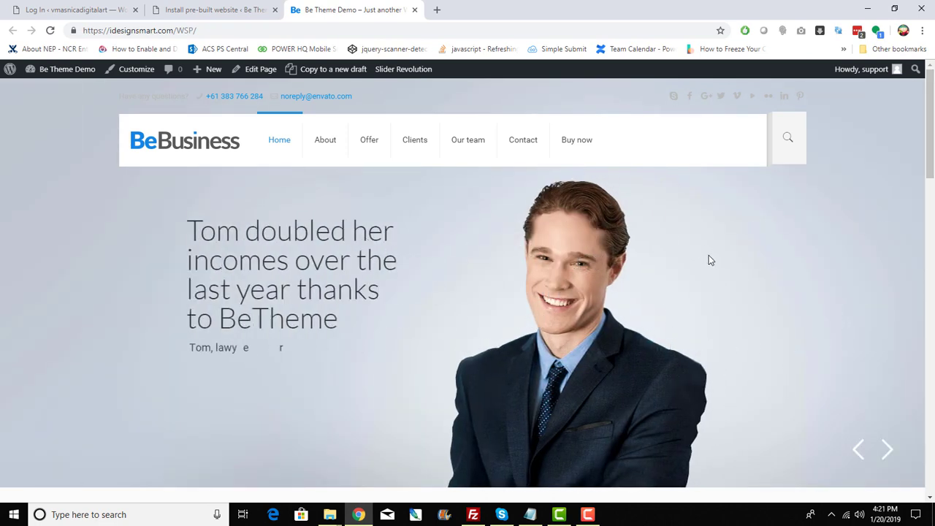
{"action": "scroll", "coordinate": [708, 255], "scroll_direction": "down", "scroll_amount": 5}
{"action": "scroll", "coordinate": [710, 261], "scroll_direction": "up", "scroll_amount": 6}
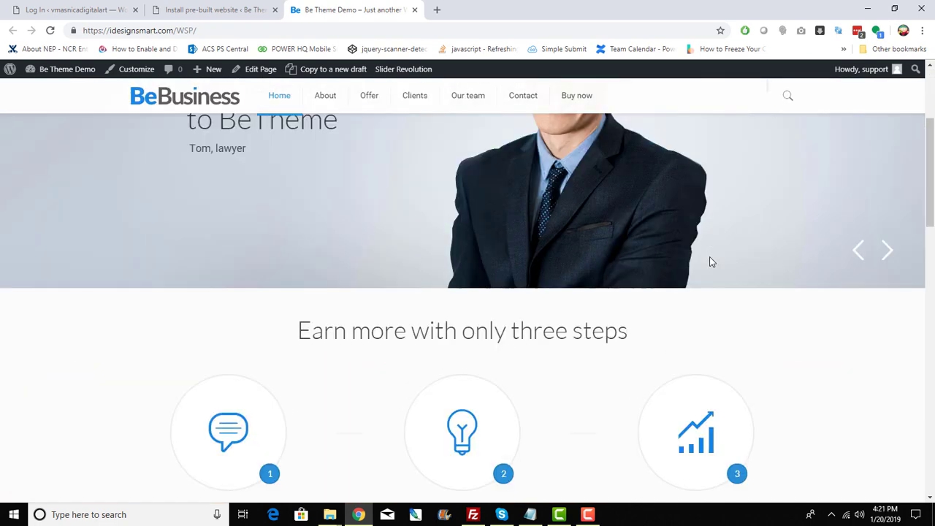
{"action": "scroll", "coordinate": [711, 261], "scroll_direction": "down", "scroll_amount": 8}
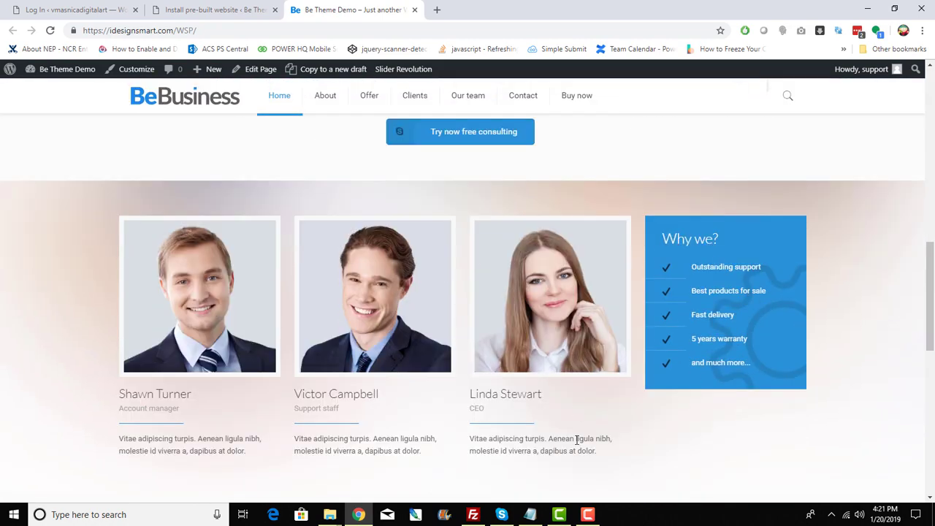
{"action": "scroll", "coordinate": [576, 440], "scroll_direction": "down", "scroll_amount": 5}
{"action": "scroll", "coordinate": [576, 444], "scroll_direction": "down", "scroll_amount": 3}
{"action": "scroll", "coordinate": [576, 444], "scroll_direction": "up", "scroll_amount": 12}
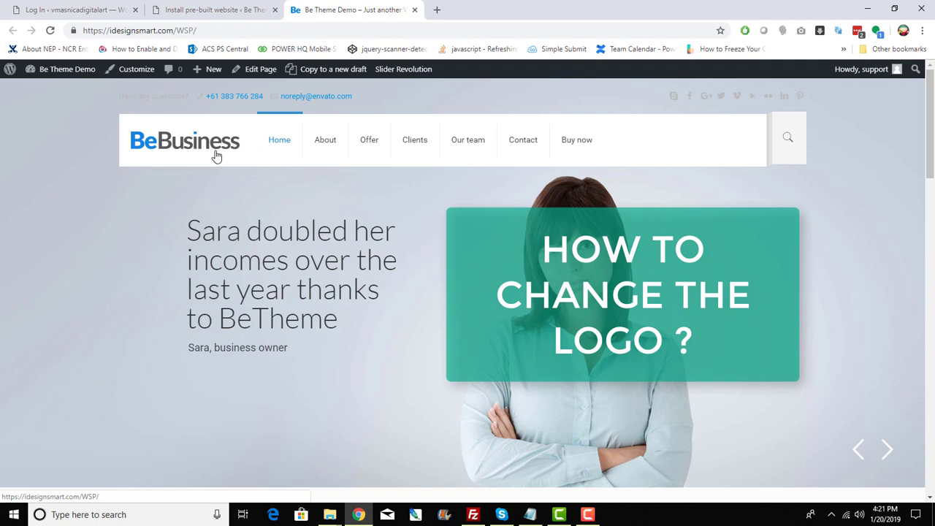
{"action": "left_click", "coordinate": [204, 6]}
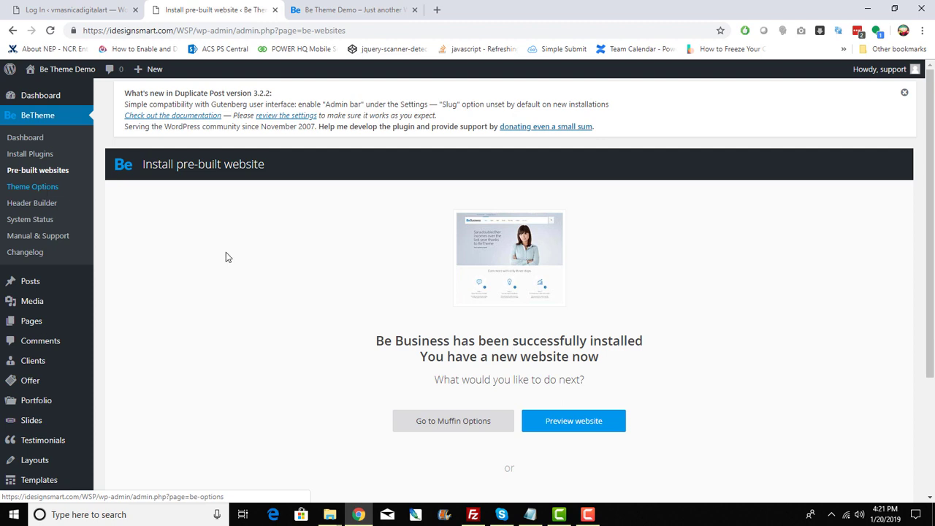
Open BeTheme Theme Options, expand Global and show the Logo settings.
{"action": "left_click", "coordinate": [42, 192]}
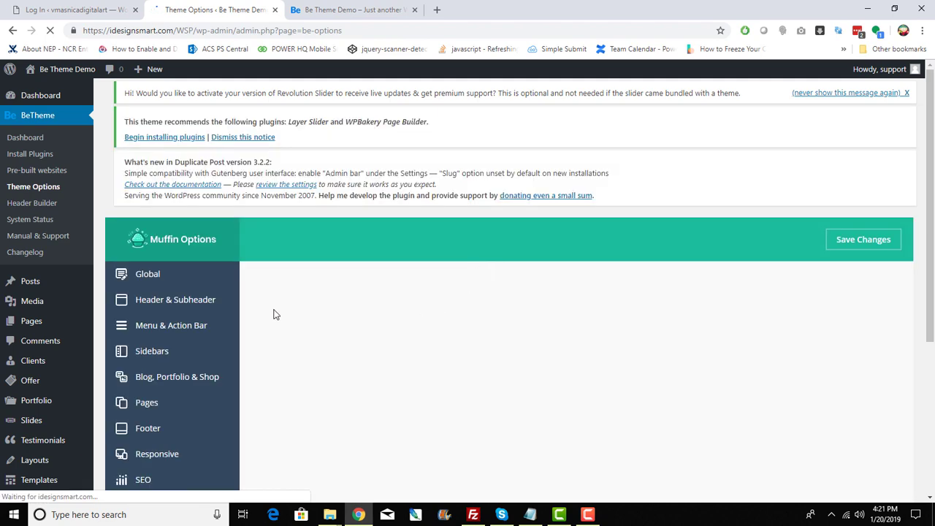
{"action": "scroll", "coordinate": [338, 318], "scroll_direction": "down", "scroll_amount": 2}
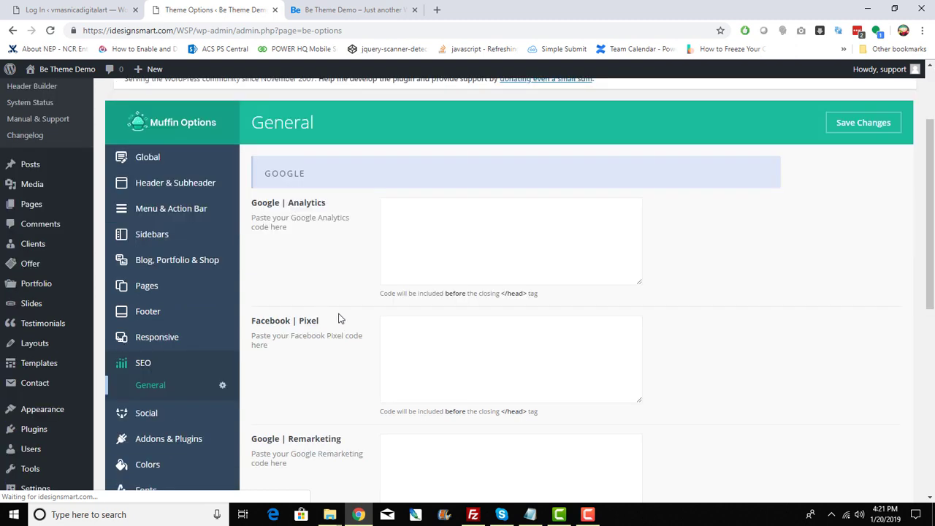
{"action": "left_click", "coordinate": [170, 164]}
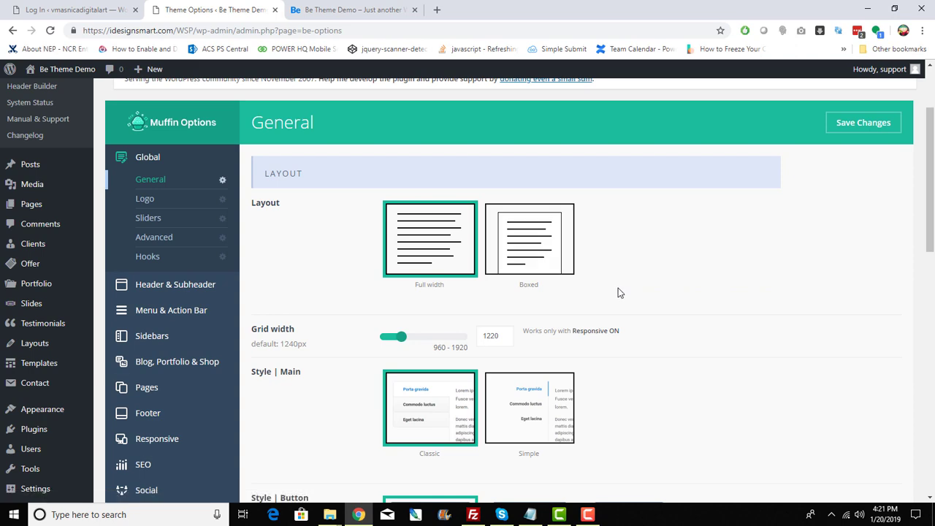
{"action": "scroll", "coordinate": [618, 288], "scroll_direction": "down", "scroll_amount": 6}
{"action": "scroll", "coordinate": [618, 289], "scroll_direction": "down", "scroll_amount": 4}
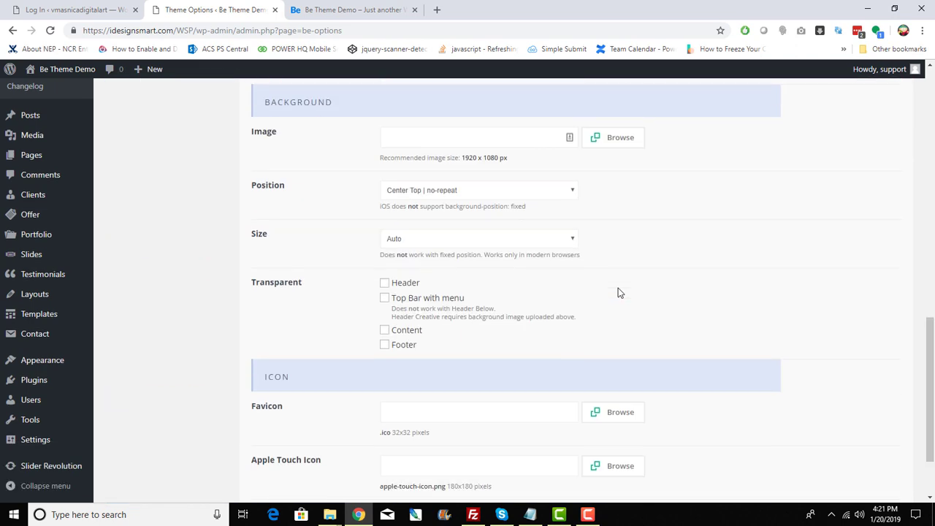
{"action": "scroll", "coordinate": [618, 288], "scroll_direction": "up", "scroll_amount": 10}
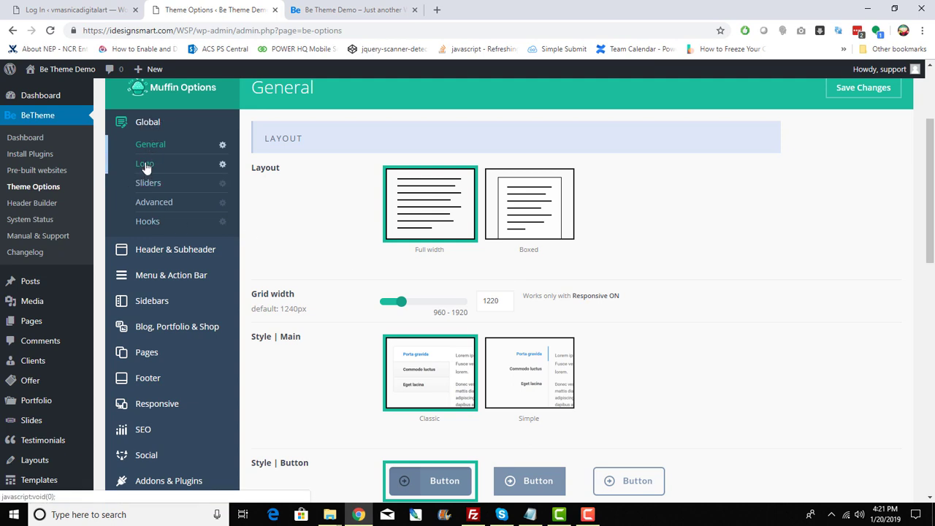
{"action": "left_click", "coordinate": [145, 165]}
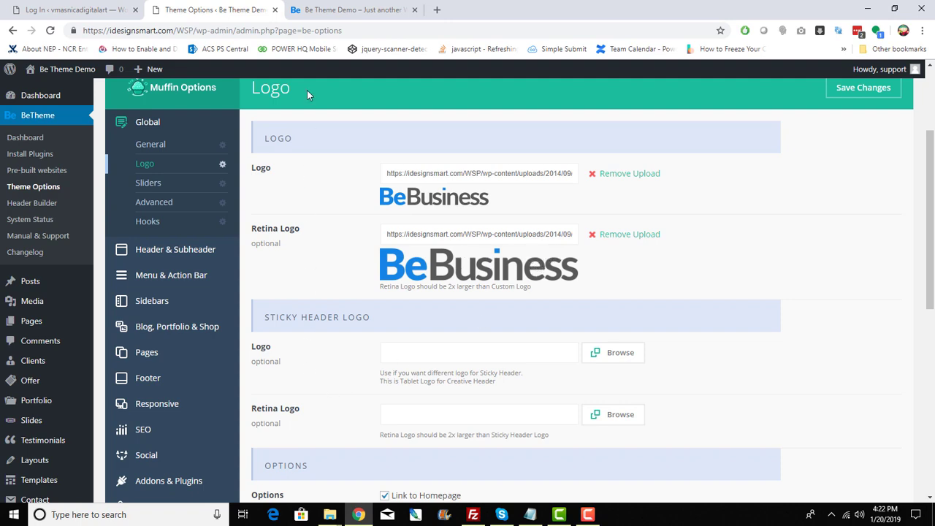
{"action": "left_click", "coordinate": [336, 11]}
{"action": "scroll", "coordinate": [340, 174], "scroll_direction": "down", "scroll_amount": 3}
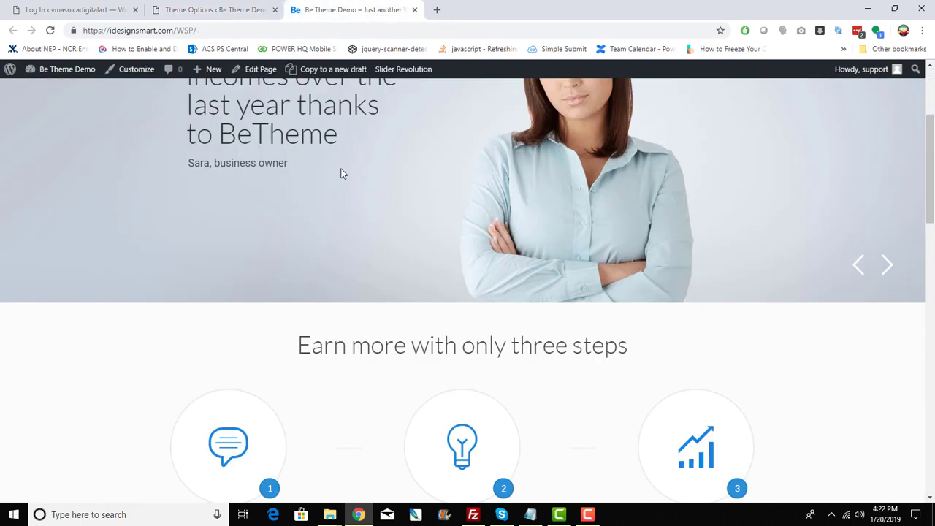
{"action": "scroll", "coordinate": [372, 211], "scroll_direction": "down", "scroll_amount": 7}
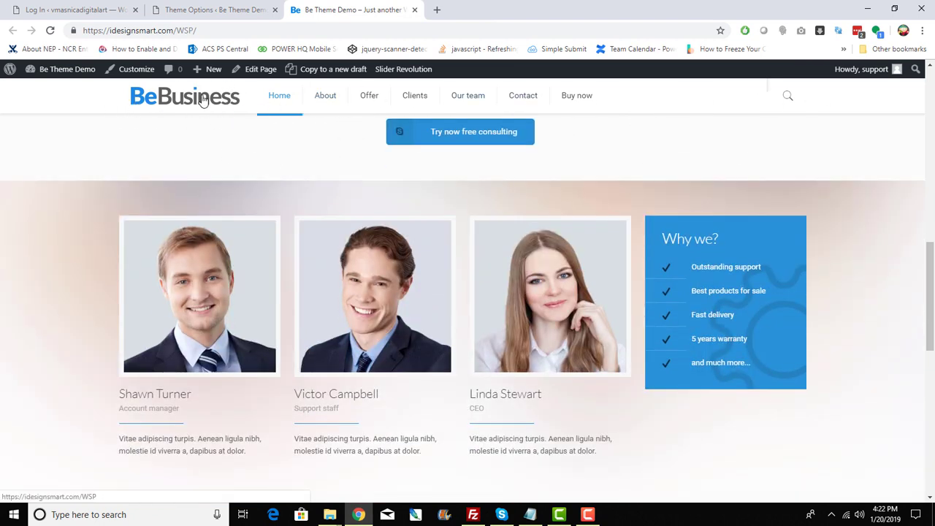
{"action": "left_click", "coordinate": [192, 7]}
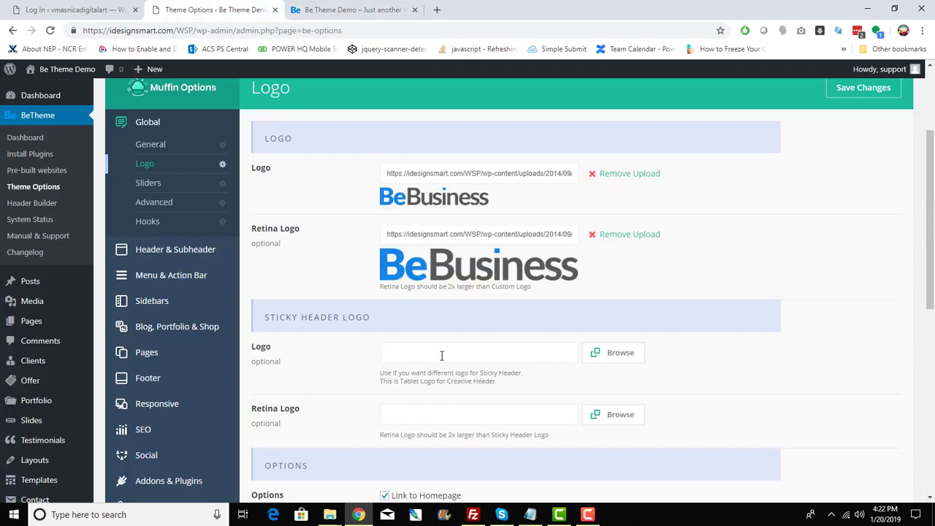
{"action": "scroll", "coordinate": [442, 355], "scroll_direction": "down", "scroll_amount": 3}
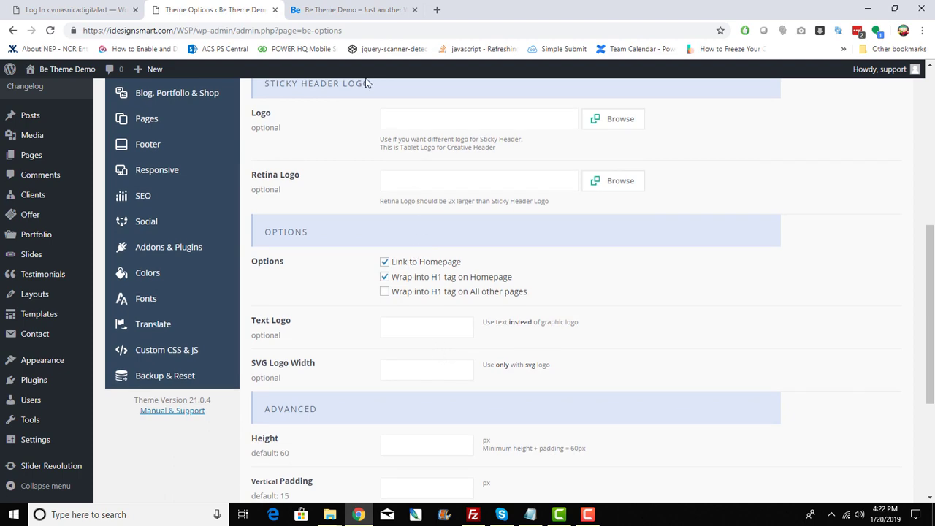
{"action": "left_click", "coordinate": [396, 9]}
{"action": "scroll", "coordinate": [250, 226], "scroll_direction": "up", "scroll_amount": 10}
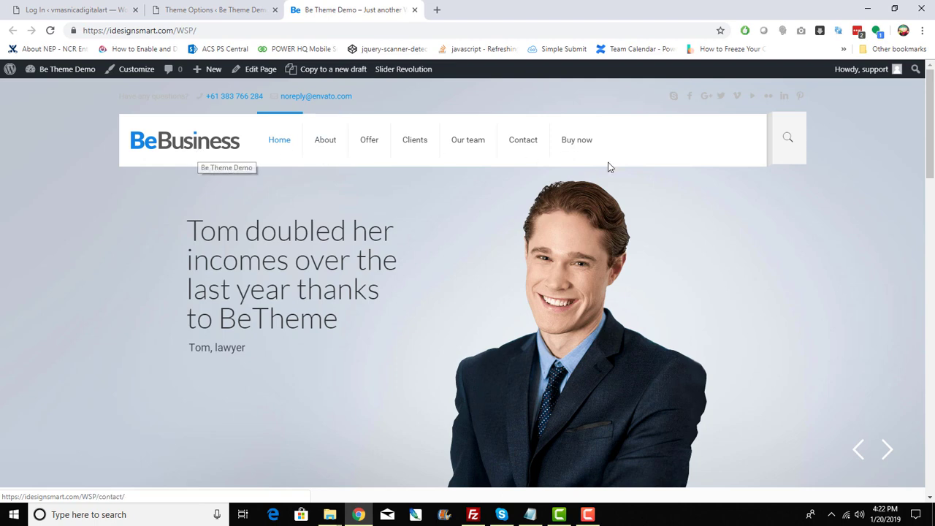
{"action": "left_click", "coordinate": [189, 9]}
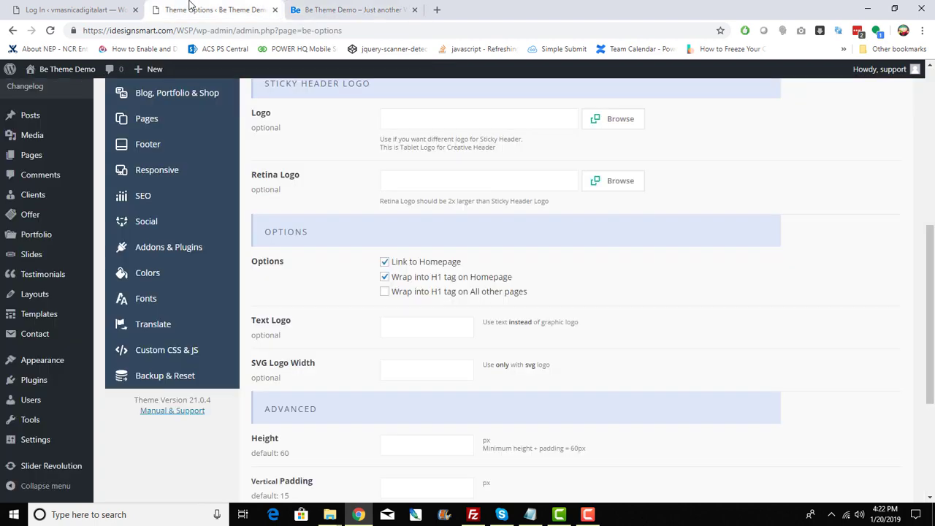
{"action": "scroll", "coordinate": [450, 302], "scroll_direction": "down", "scroll_amount": 3}
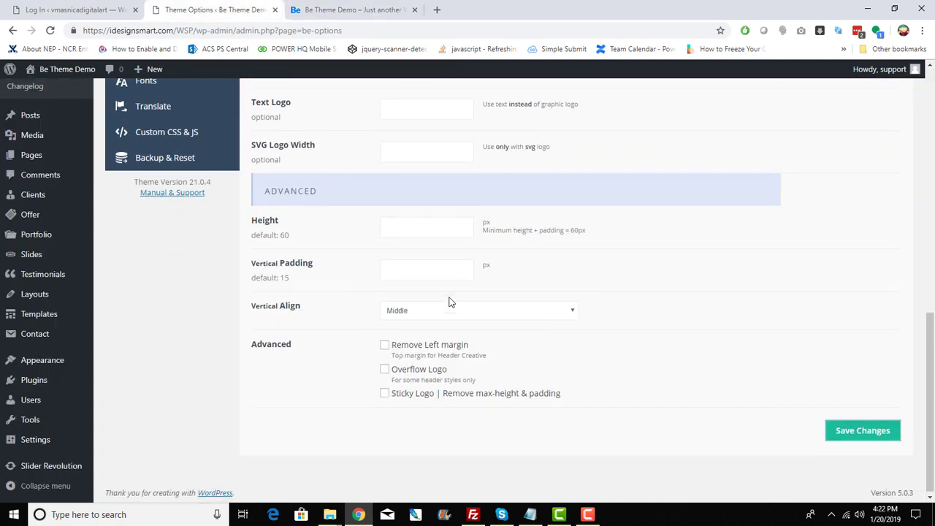
{"action": "scroll", "coordinate": [450, 302], "scroll_direction": "up", "scroll_amount": 5}
{"action": "scroll", "coordinate": [450, 302], "scroll_direction": "up", "scroll_amount": 4}
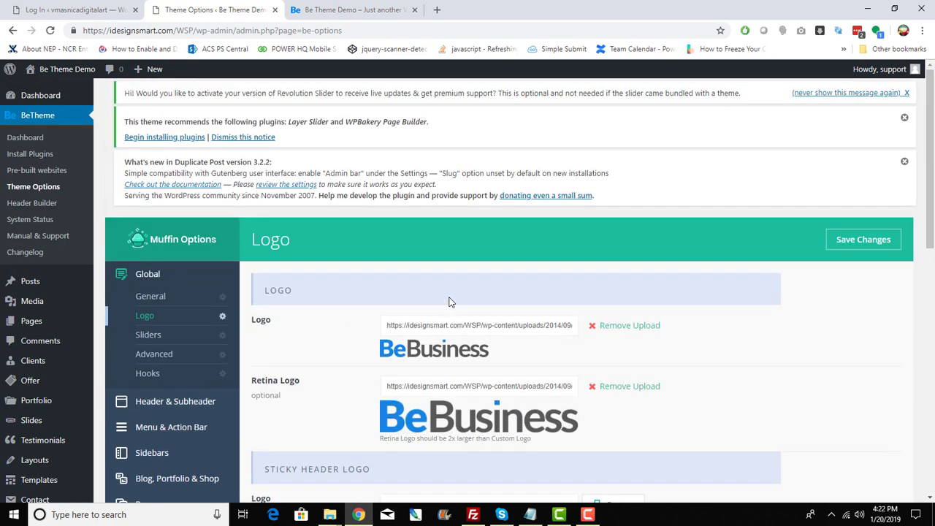
{"action": "left_click", "coordinate": [359, 7]}
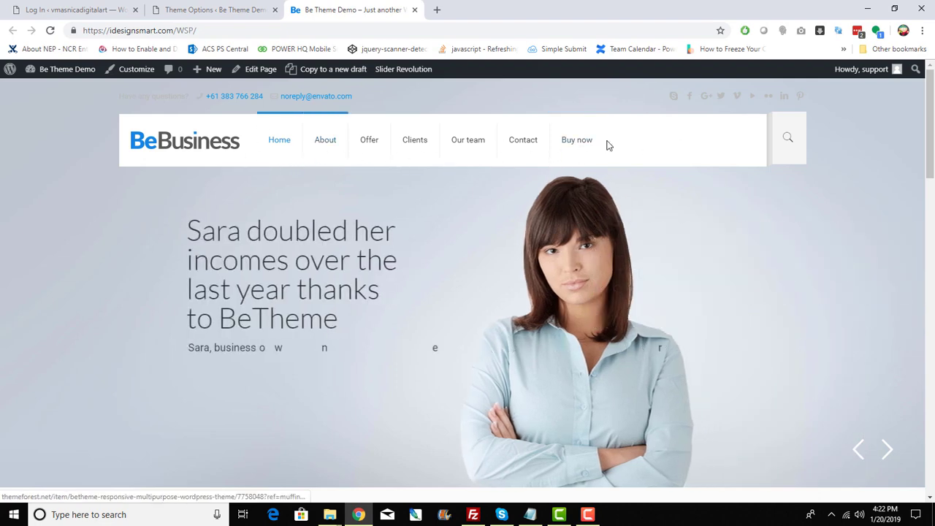
{"action": "left_click", "coordinate": [230, 5]}
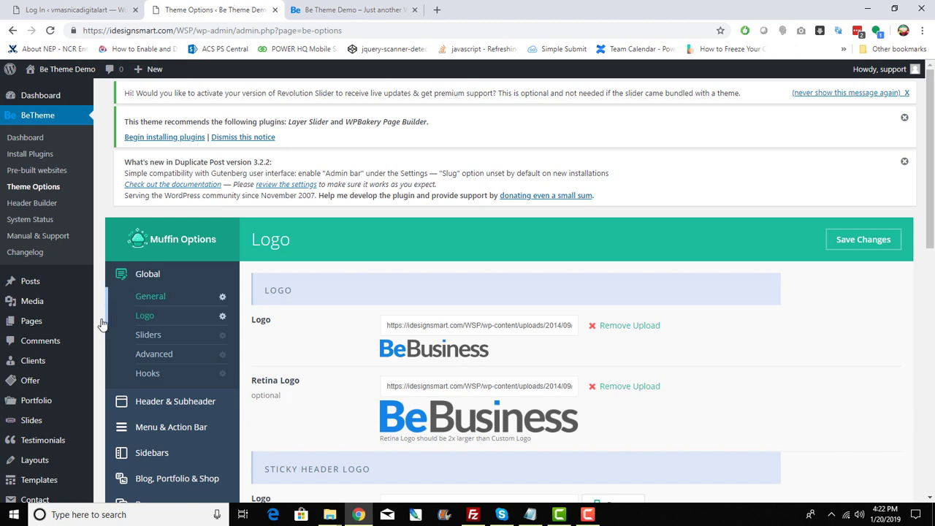
{"action": "scroll", "coordinate": [56, 394], "scroll_direction": "down", "scroll_amount": 3}
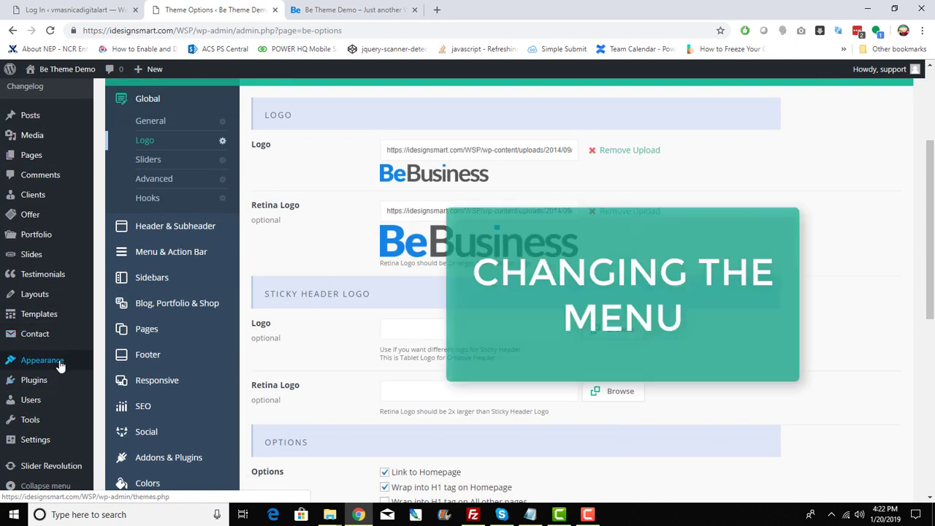
Open Appearance > Menus in a new tab and compare it with the live site's navigation.
{"action": "mouse_move", "coordinate": [60, 365]}
{"action": "right_click", "coordinate": [113, 416]}
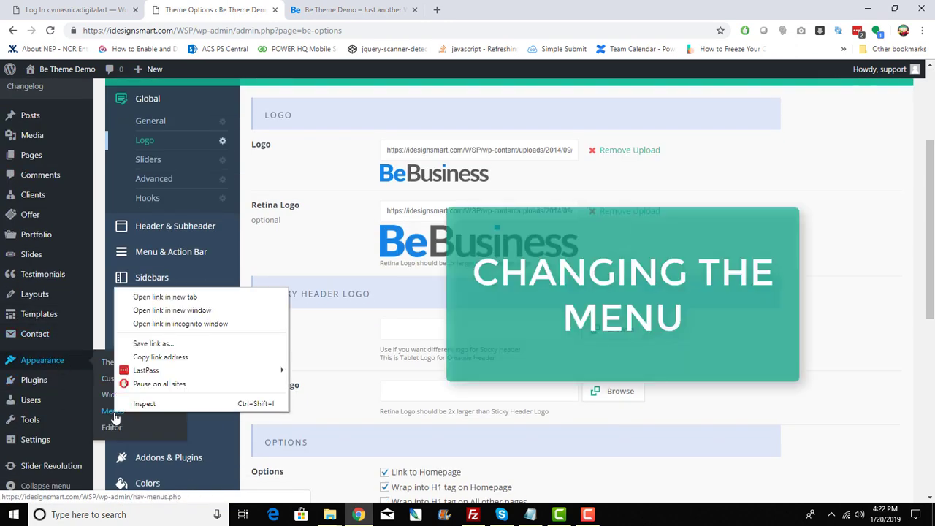
{"action": "left_click", "coordinate": [143, 296]}
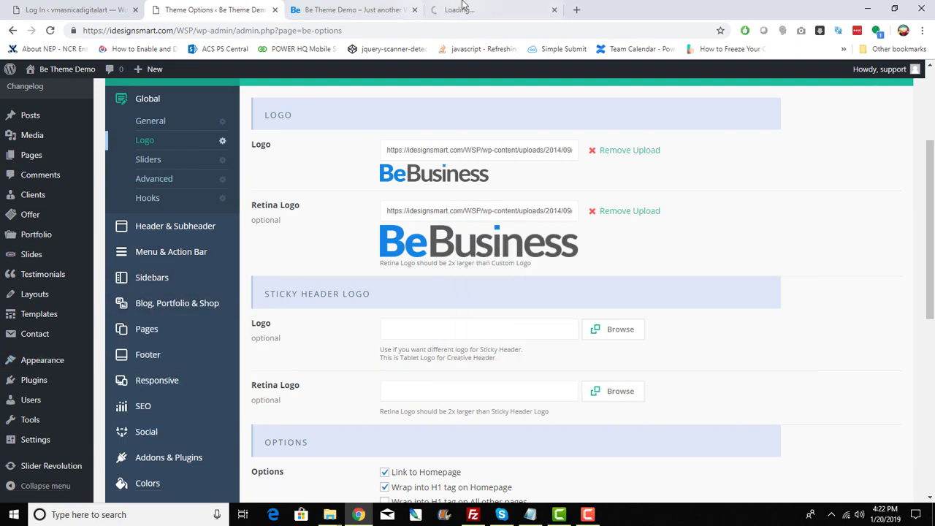
{"action": "left_click", "coordinate": [463, 10]}
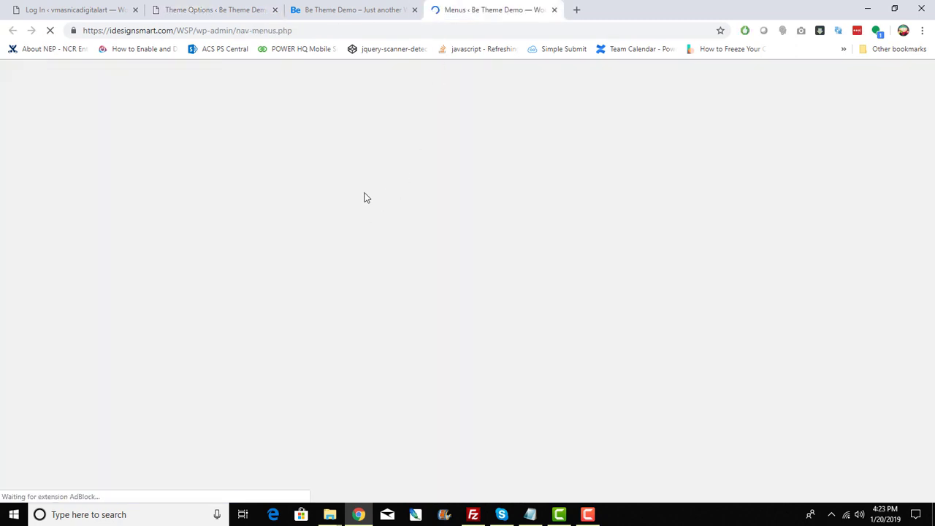
{"action": "scroll", "coordinate": [382, 434], "scroll_direction": "down", "scroll_amount": 3}
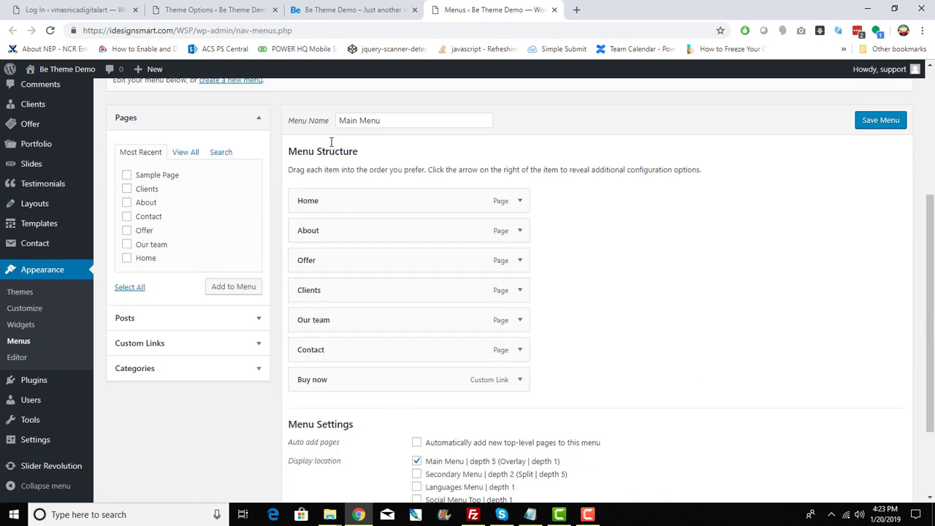
{"action": "left_click", "coordinate": [322, 7]}
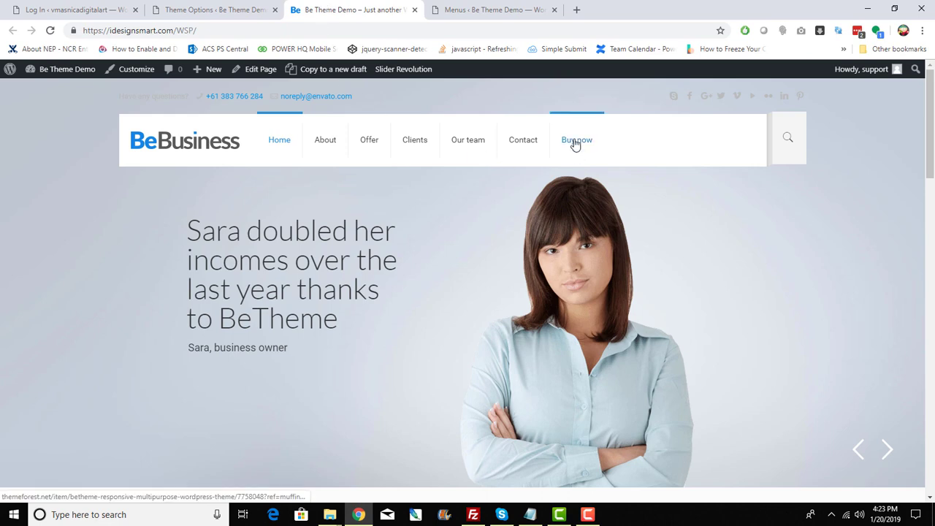
{"action": "left_click", "coordinate": [506, 9]}
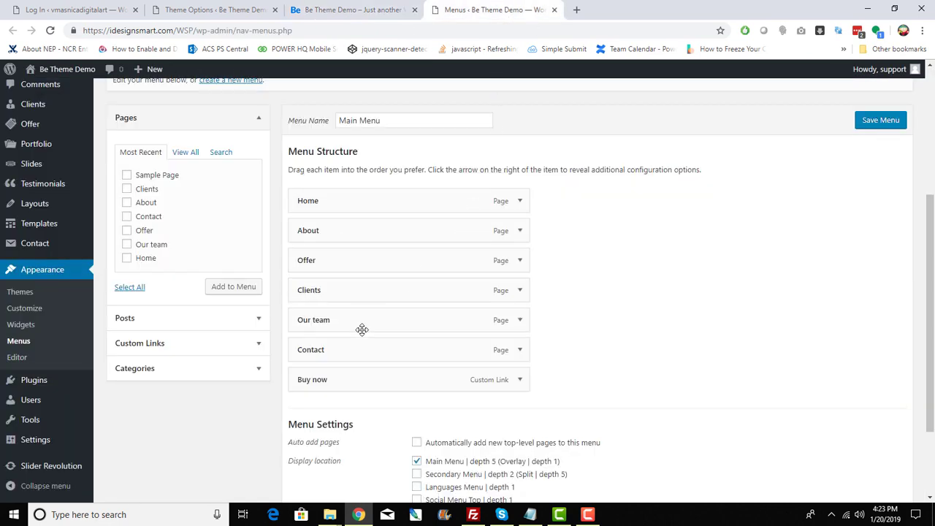
Rename the About menu item's navigation label to About Us and save.
{"action": "left_click", "coordinate": [522, 233]}
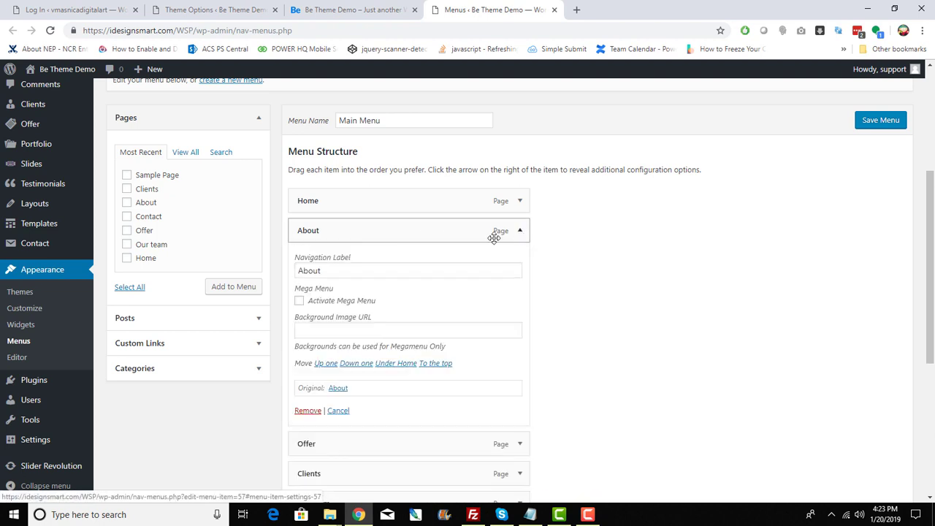
{"action": "left_click", "coordinate": [351, 270]}
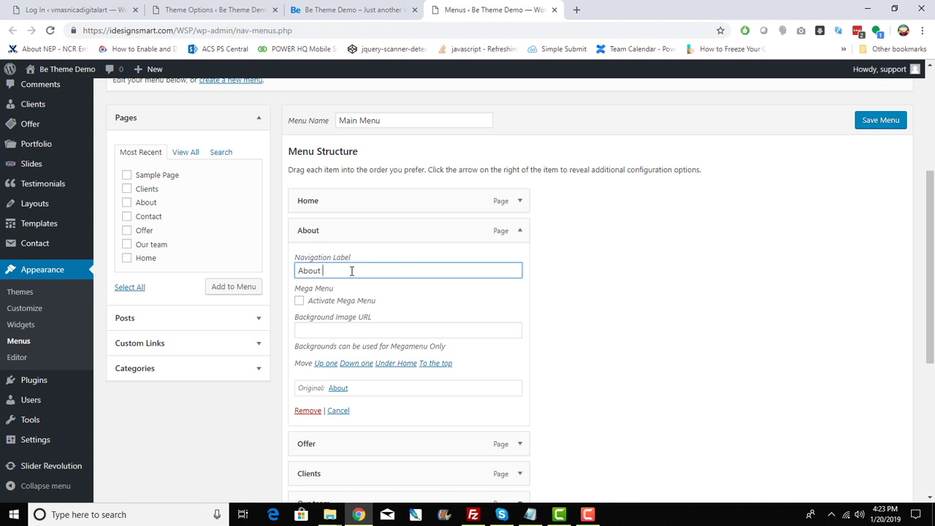
{"action": "left_click", "coordinate": [873, 119]}
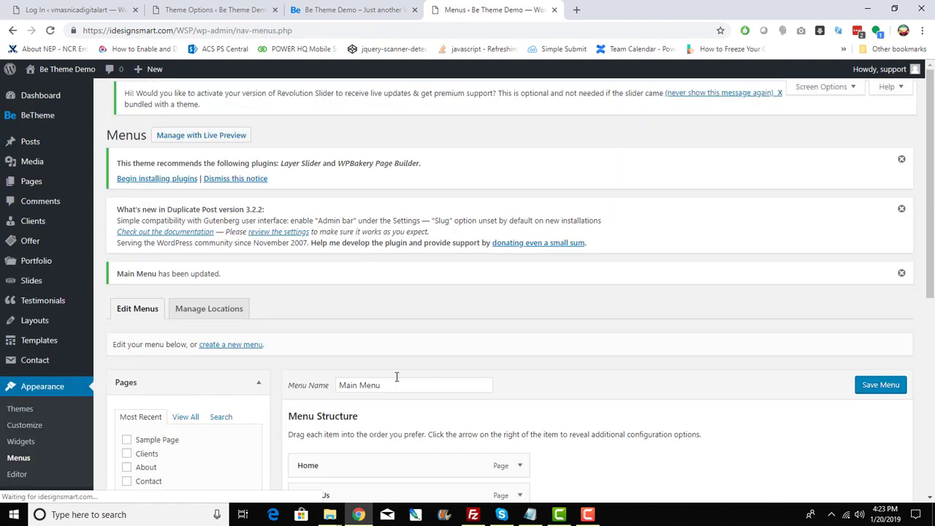
Drag Clients above Offer in the Main Menu and save the menu.
{"action": "scroll", "coordinate": [396, 377], "scroll_direction": "down", "scroll_amount": 3}
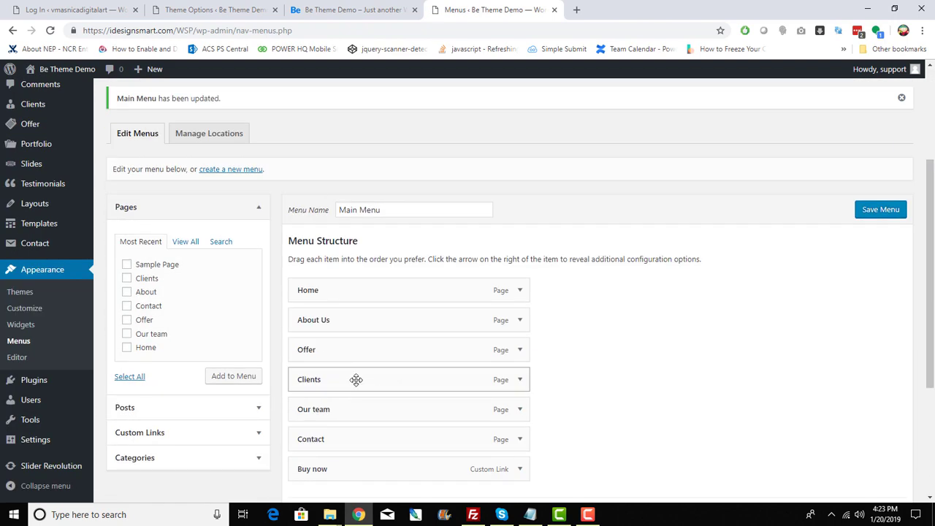
{"action": "left_click_drag", "start_coordinate": [356, 379], "coordinate": [357, 351]}
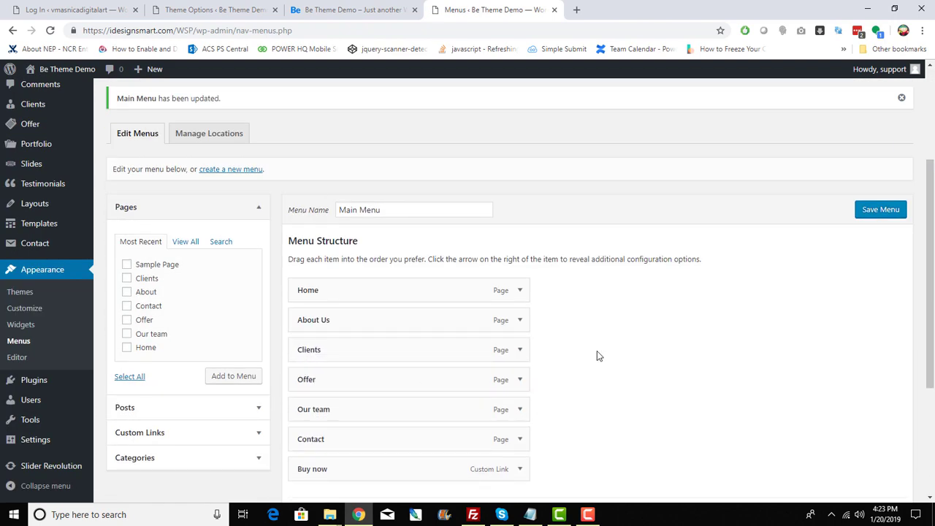
{"action": "left_click", "coordinate": [894, 215]}
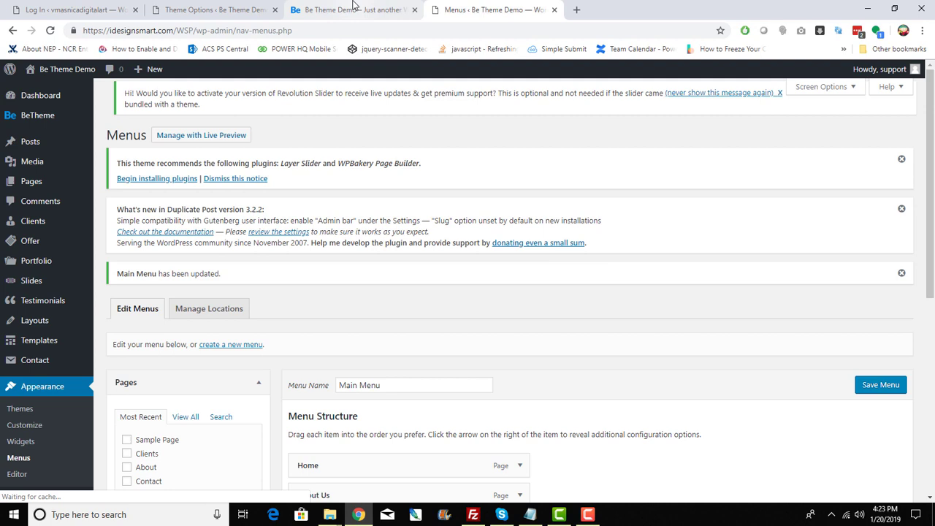
{"action": "left_click", "coordinate": [353, 7]}
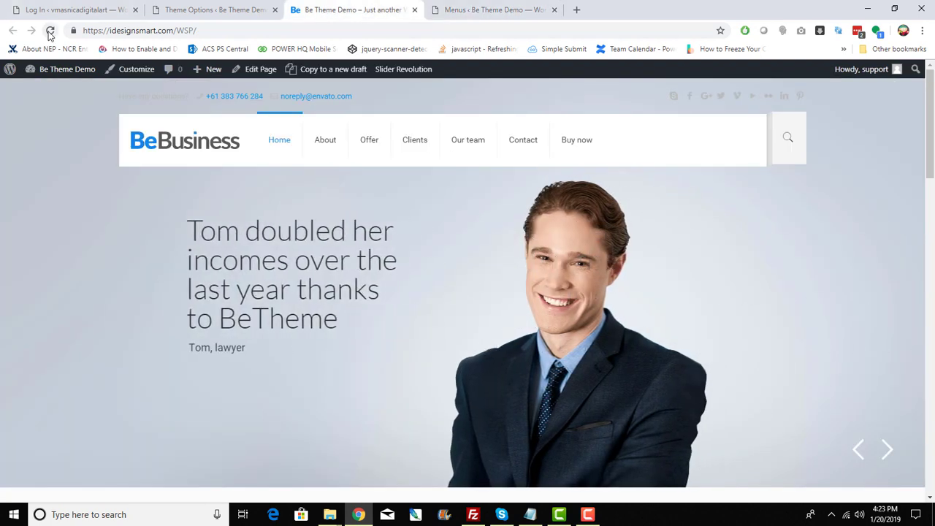
Reload the live front page to check the updated navigation, then go back to the menu editor.
{"action": "left_click", "coordinate": [49, 32]}
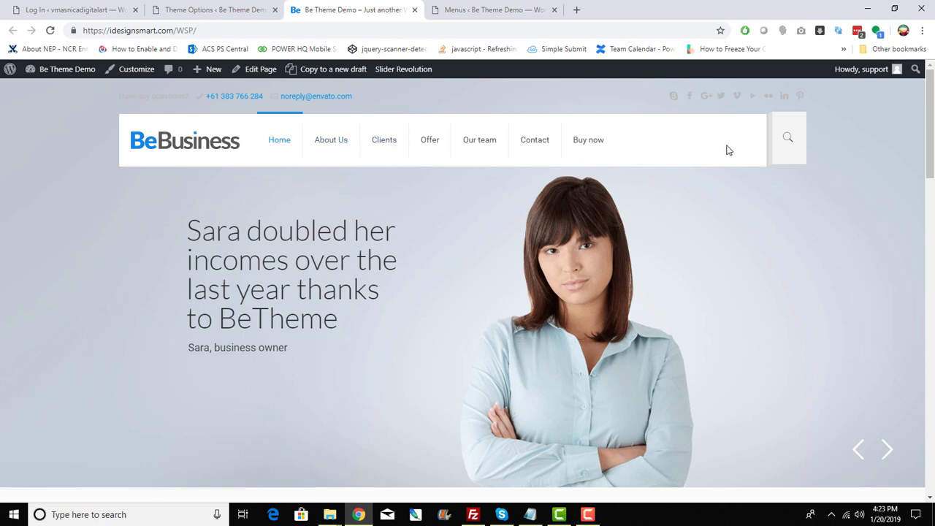
{"action": "left_click", "coordinate": [223, 8]}
{"action": "left_click", "coordinate": [511, 9]}
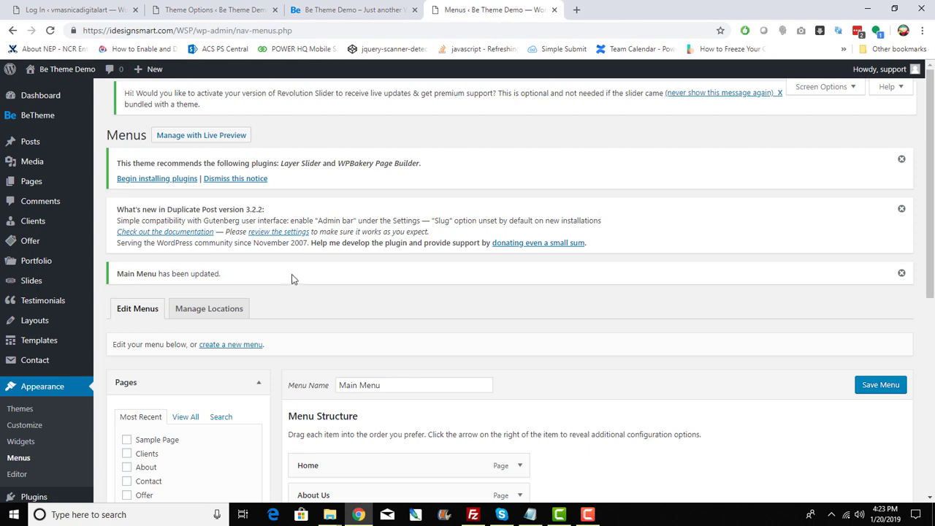
Expand the Custom Links and Posts panels in the menu editor, then return to the live site.
{"action": "scroll", "coordinate": [292, 278], "scroll_direction": "down", "scroll_amount": 4}
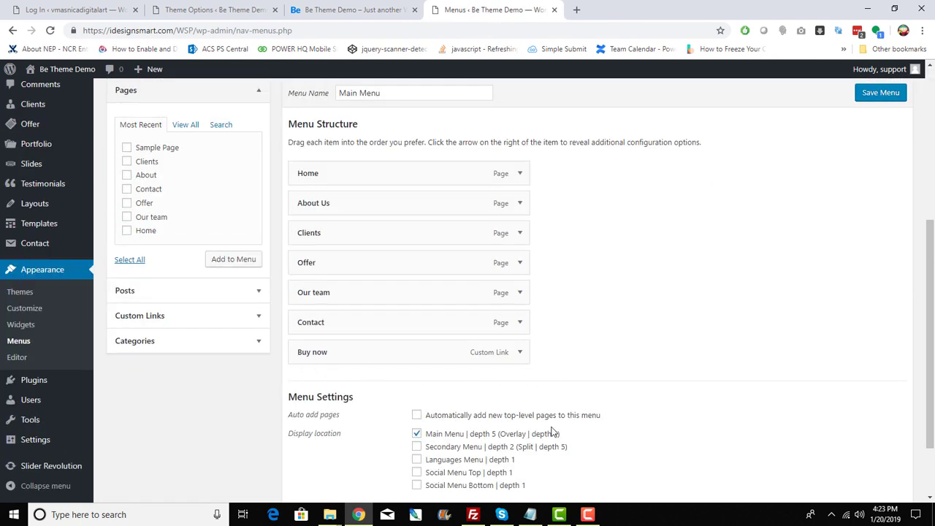
{"action": "left_click", "coordinate": [186, 317]}
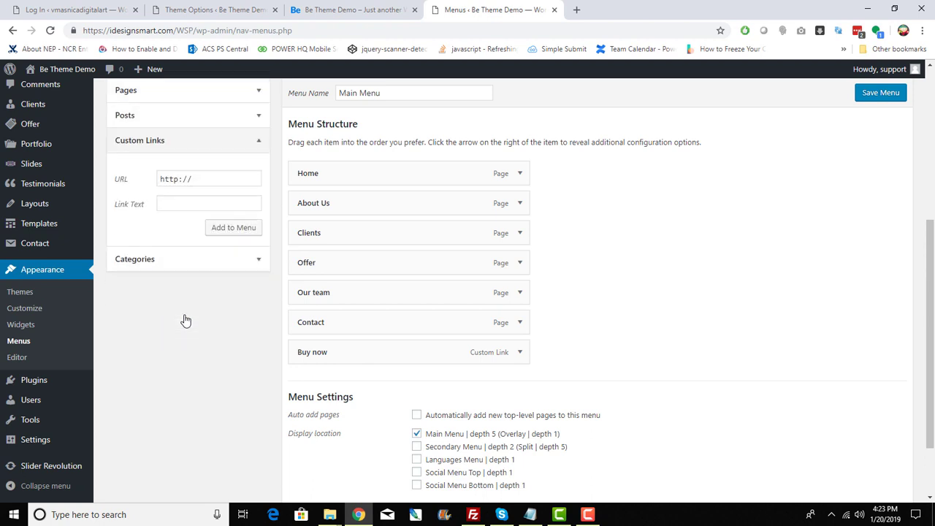
{"action": "scroll", "coordinate": [183, 267], "scroll_direction": "up", "scroll_amount": 2}
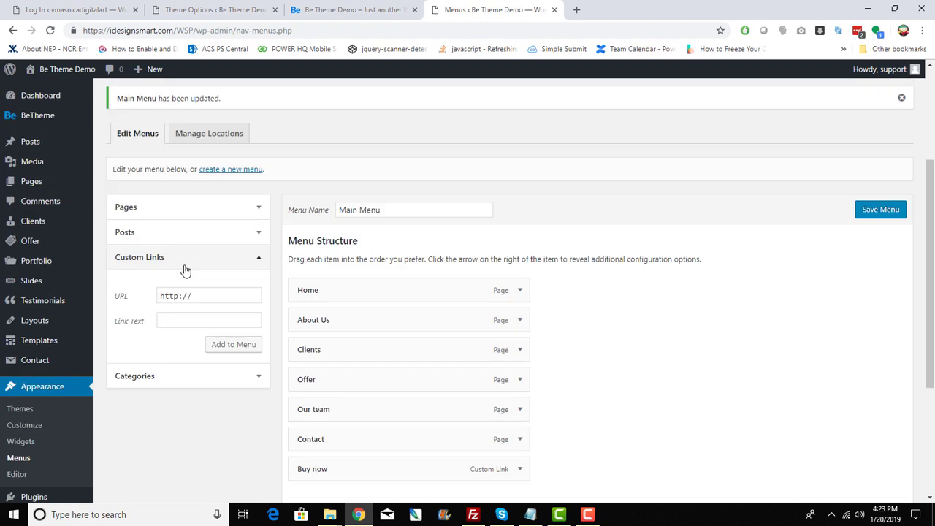
{"action": "left_click", "coordinate": [239, 237]}
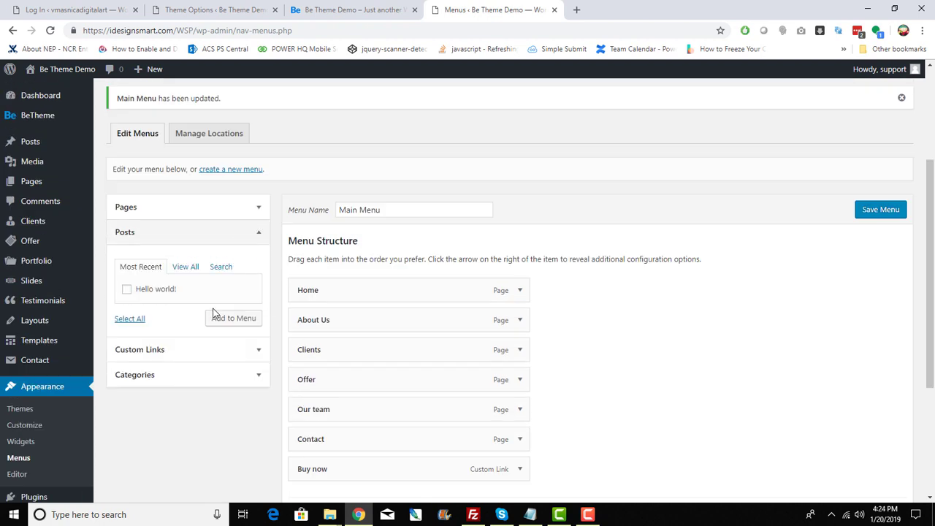
{"action": "mouse_move", "coordinate": [89, 263]}
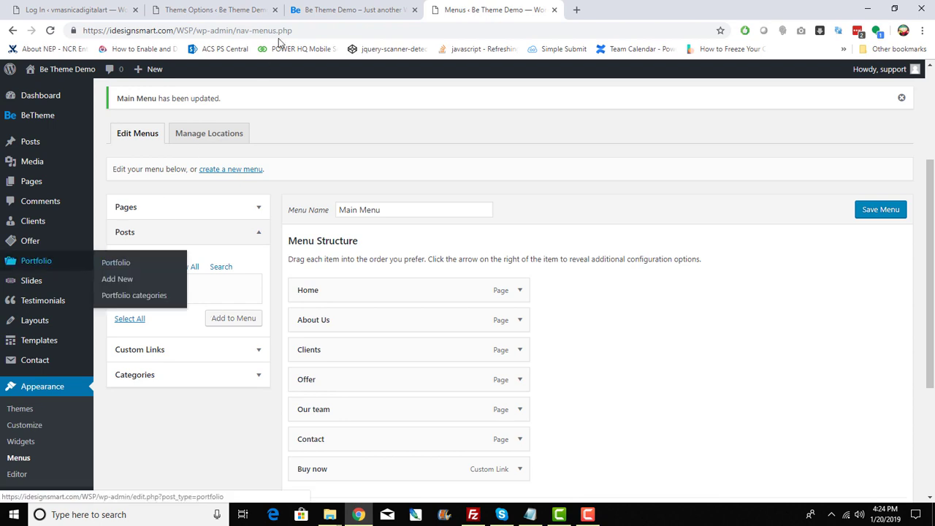
{"action": "left_click", "coordinate": [306, 6]}
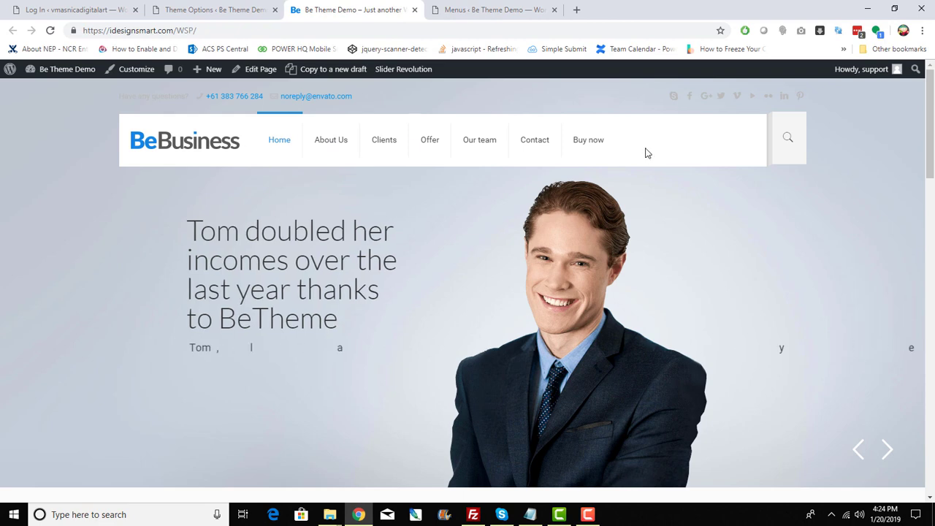
Open BeTheme's Header & Subheader options and compare them with the menus editor and front page.
{"action": "left_click", "coordinate": [237, 6]}
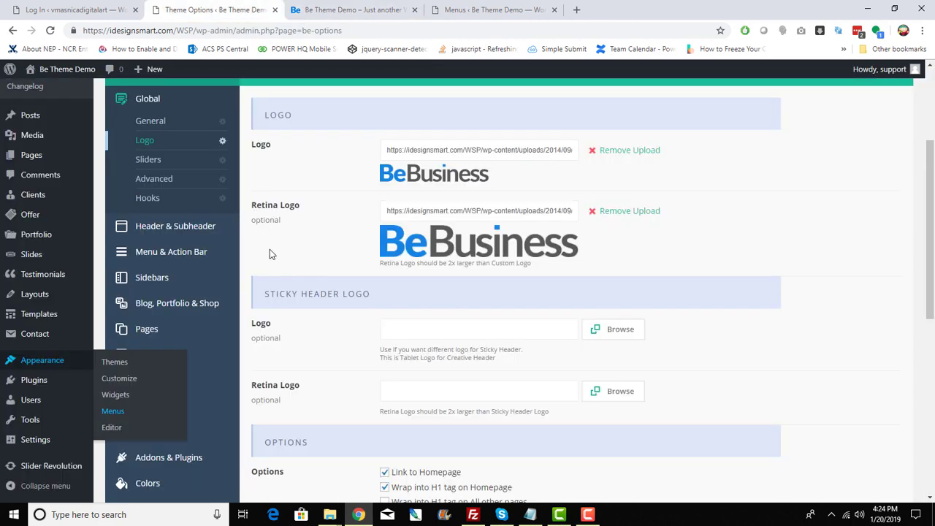
{"action": "scroll", "coordinate": [279, 290], "scroll_direction": "up", "scroll_amount": 1}
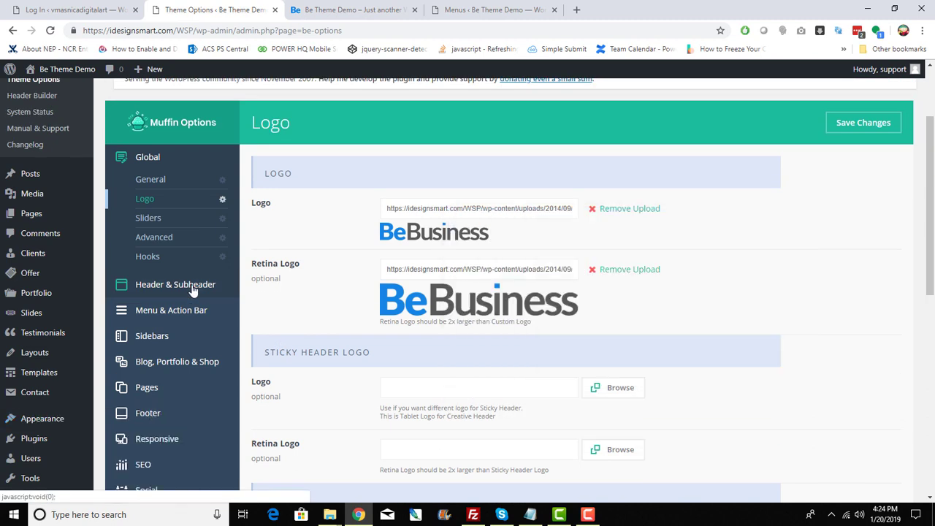
{"action": "left_click", "coordinate": [194, 290]}
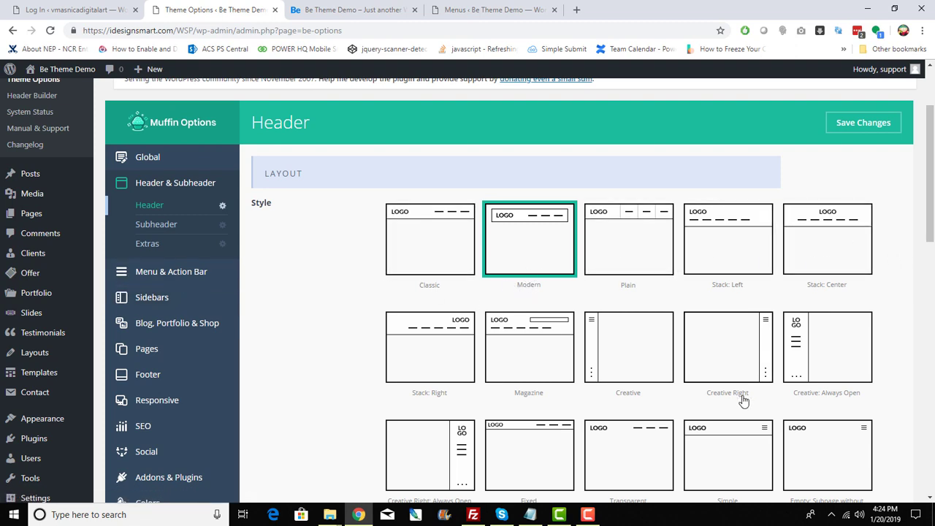
{"action": "scroll", "coordinate": [739, 409], "scroll_direction": "down", "scroll_amount": 2}
{"action": "scroll", "coordinate": [740, 410], "scroll_direction": "down", "scroll_amount": 2}
{"action": "scroll", "coordinate": [740, 411], "scroll_direction": "up", "scroll_amount": 5}
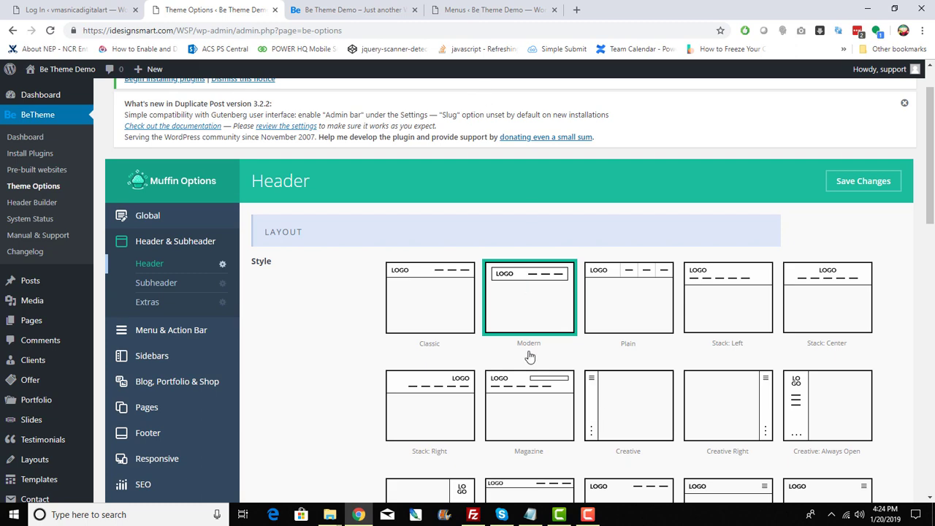
{"action": "left_click", "coordinate": [476, 10]}
{"action": "left_click", "coordinate": [308, 10]}
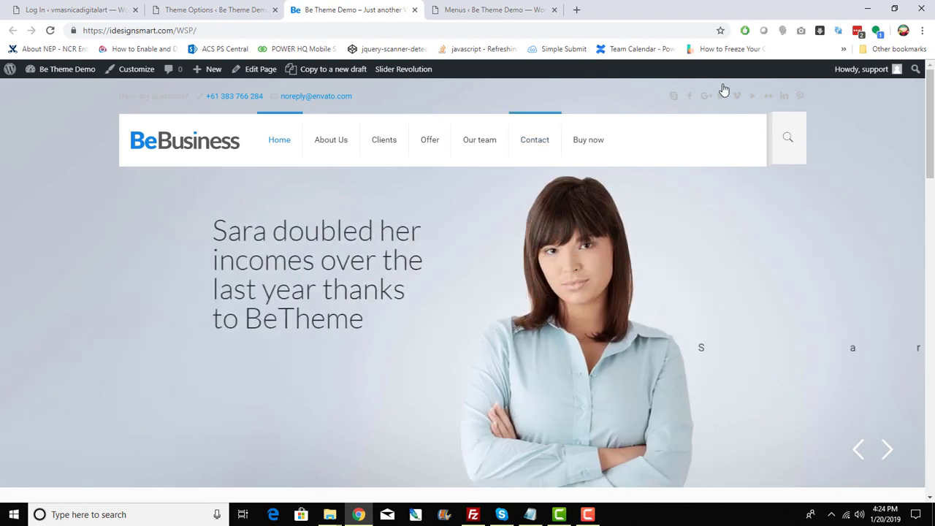
Switch the header style from Modern to Classic and reload the front page to check it.
{"action": "left_click", "coordinate": [179, 9]}
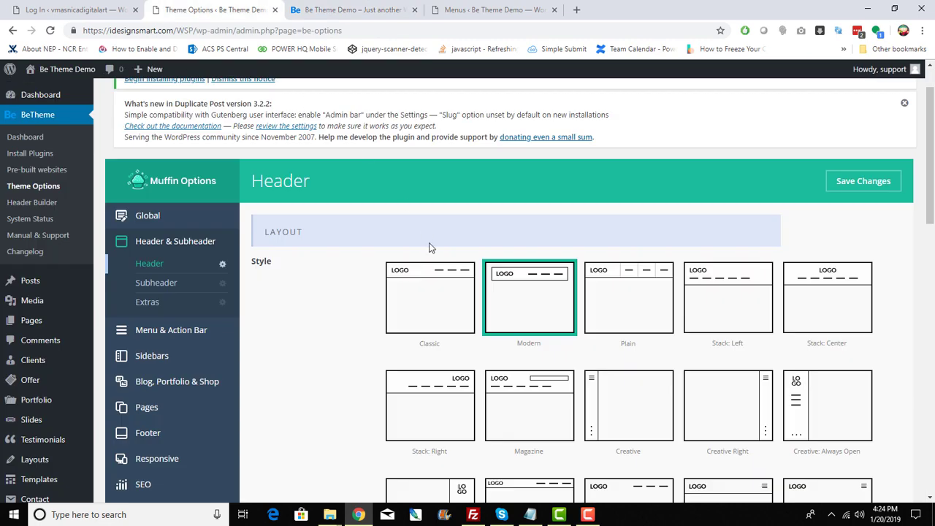
{"action": "left_click", "coordinate": [444, 300]}
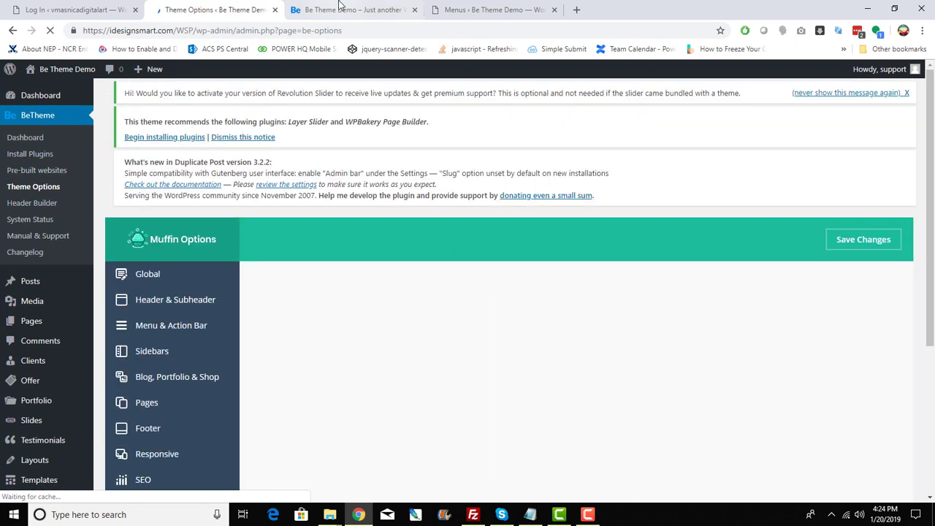
{"action": "left_click", "coordinate": [340, 9]}
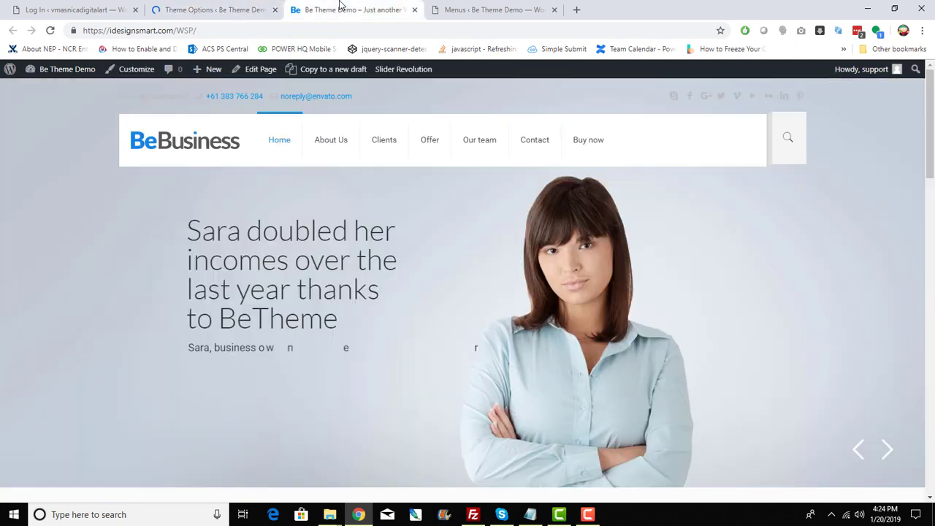
{"action": "left_click", "coordinate": [49, 30]}
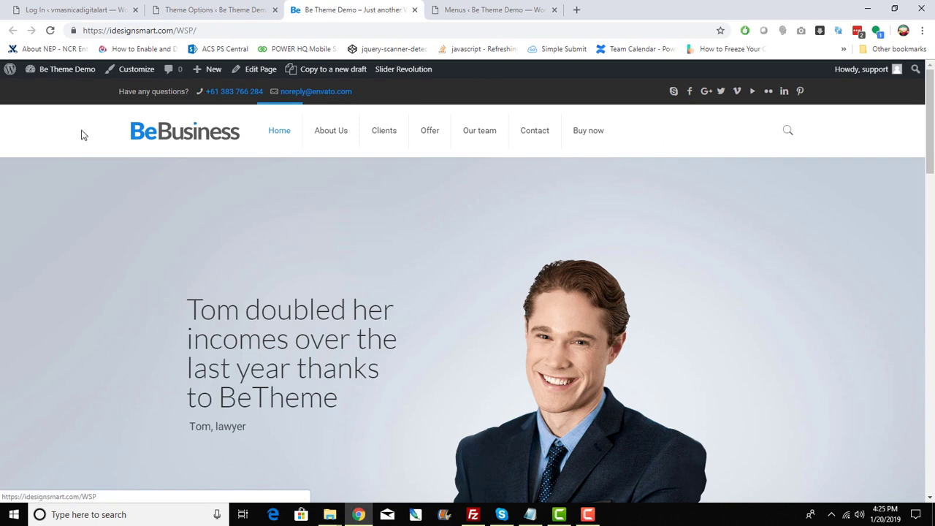
{"action": "left_click", "coordinate": [234, 7]}
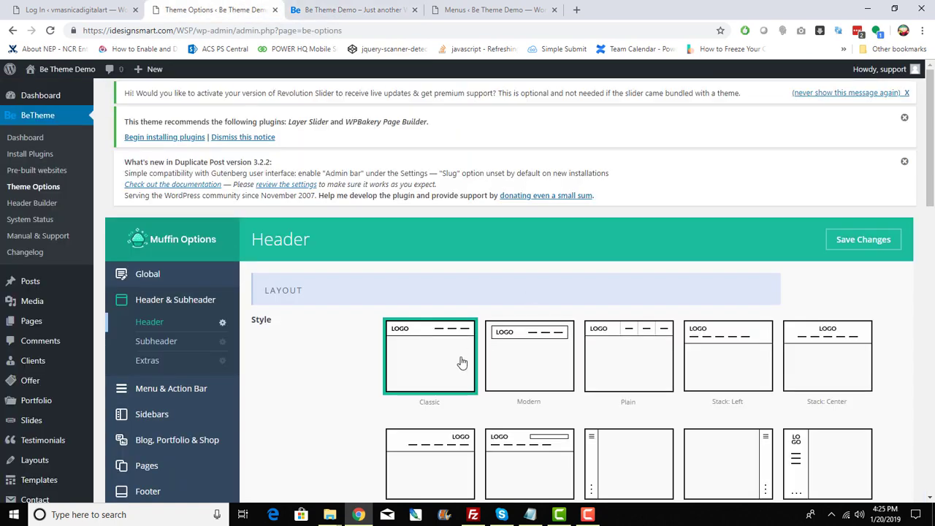
{"action": "scroll", "coordinate": [800, 372], "scroll_direction": "down", "scroll_amount": 1}
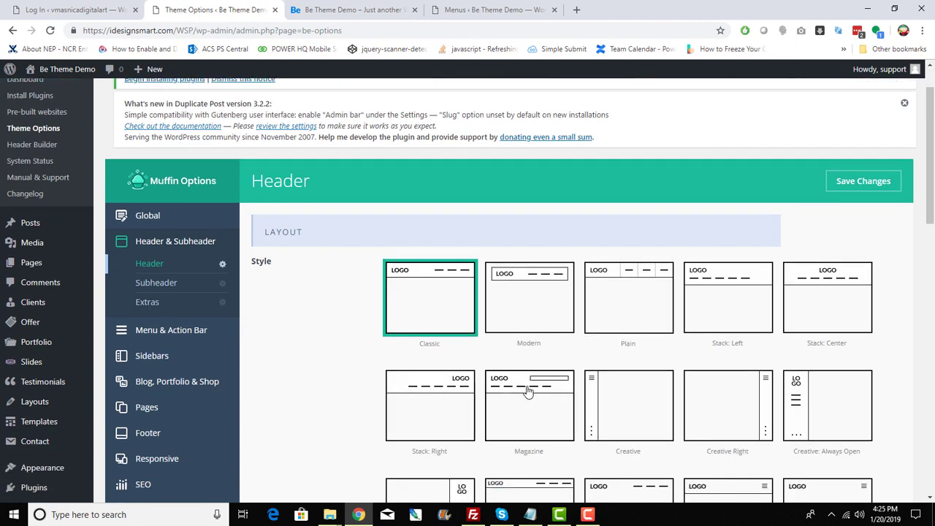
{"action": "scroll", "coordinate": [592, 416], "scroll_direction": "down", "scroll_amount": 2}
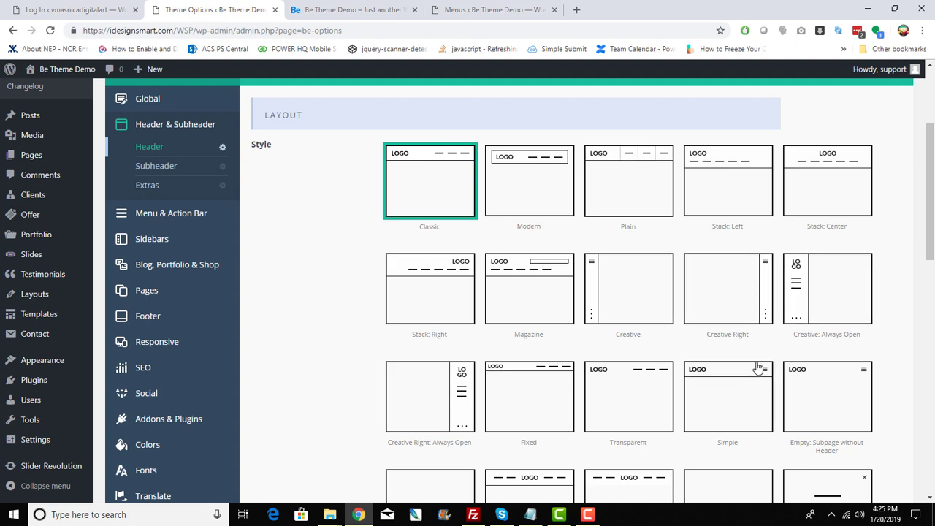
{"action": "scroll", "coordinate": [758, 366], "scroll_direction": "down", "scroll_amount": 2}
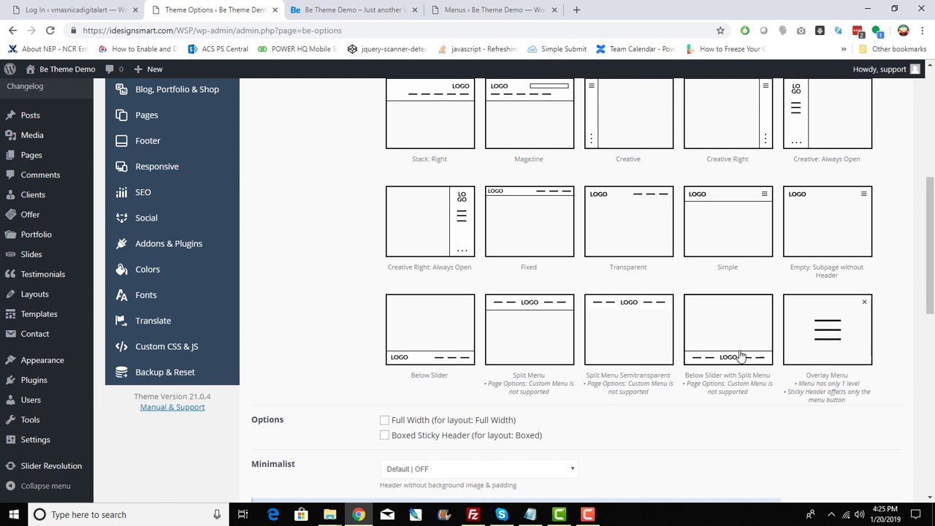
{"action": "scroll", "coordinate": [739, 356], "scroll_direction": "up", "scroll_amount": 3}
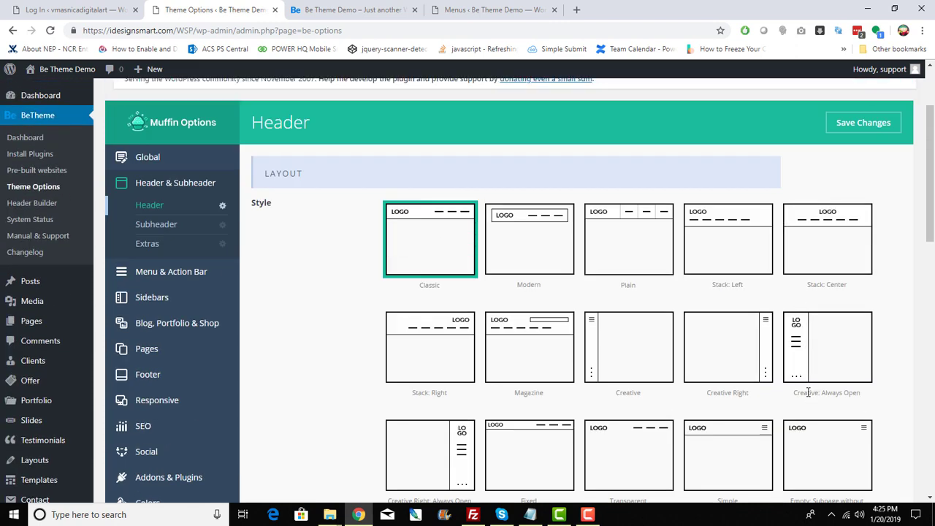
{"action": "scroll", "coordinate": [808, 392], "scroll_direction": "down", "scroll_amount": 2}
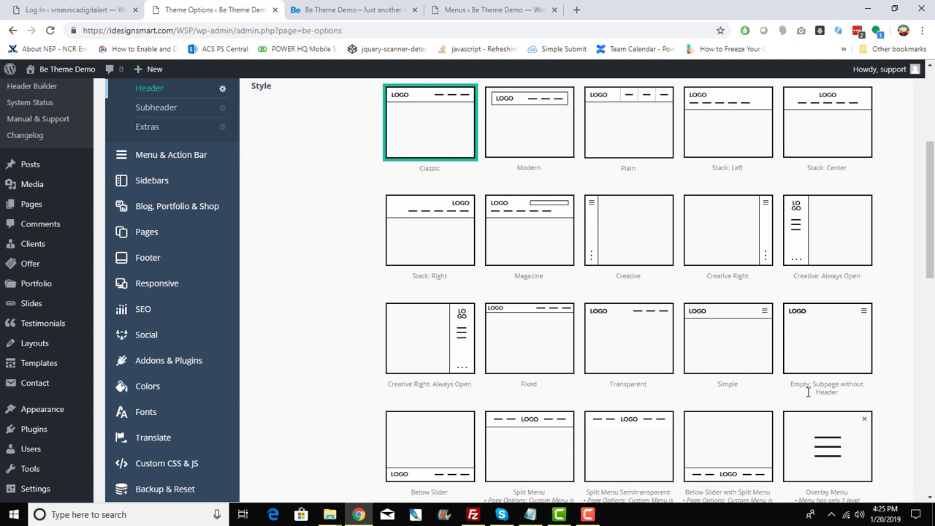
{"action": "scroll", "coordinate": [807, 392], "scroll_direction": "up", "scroll_amount": 4}
{"action": "scroll", "coordinate": [807, 392], "scroll_direction": "down", "scroll_amount": 8}
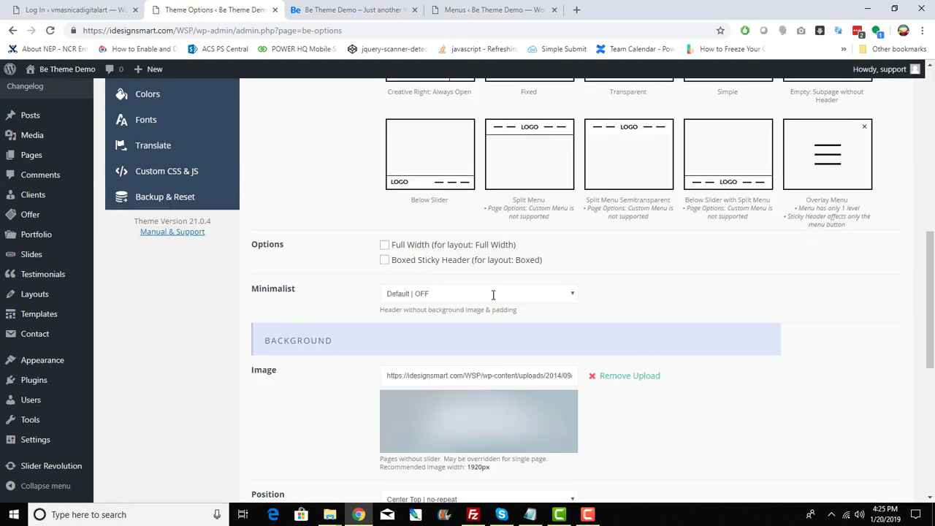
{"action": "scroll", "coordinate": [512, 282], "scroll_direction": "down", "scroll_amount": 2}
{"action": "scroll", "coordinate": [533, 271], "scroll_direction": "up", "scroll_amount": 7}
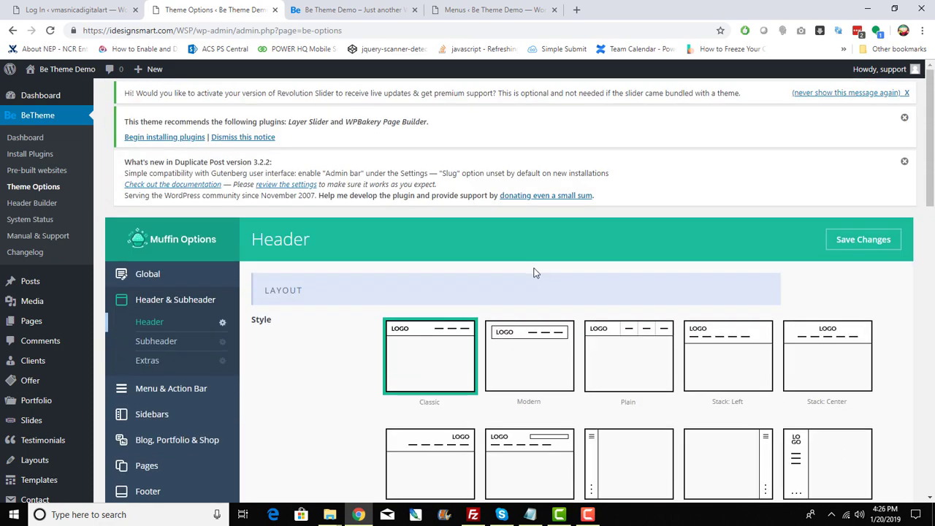
Look through the Subheader settings in Theme Options.
{"action": "left_click", "coordinate": [156, 342]}
{"action": "scroll", "coordinate": [440, 421], "scroll_direction": "down", "scroll_amount": 2}
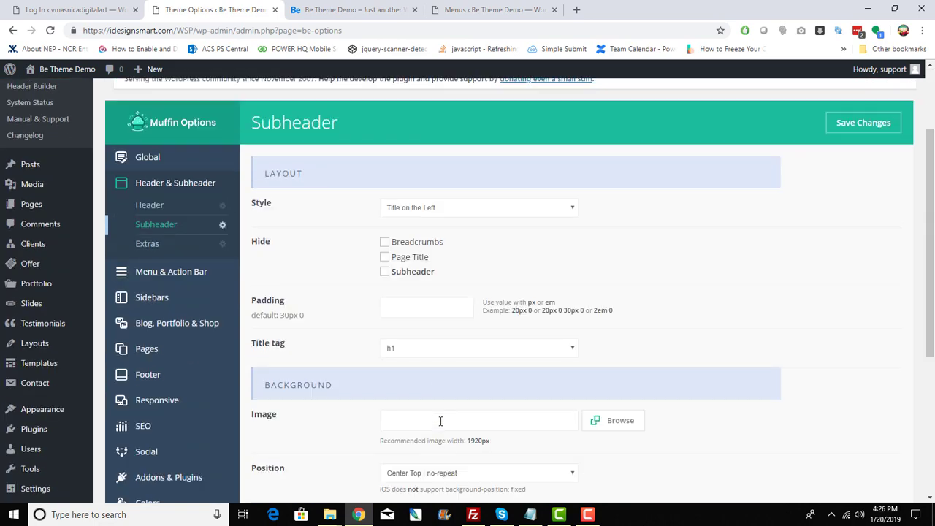
{"action": "scroll", "coordinate": [441, 421], "scroll_direction": "down", "scroll_amount": 4}
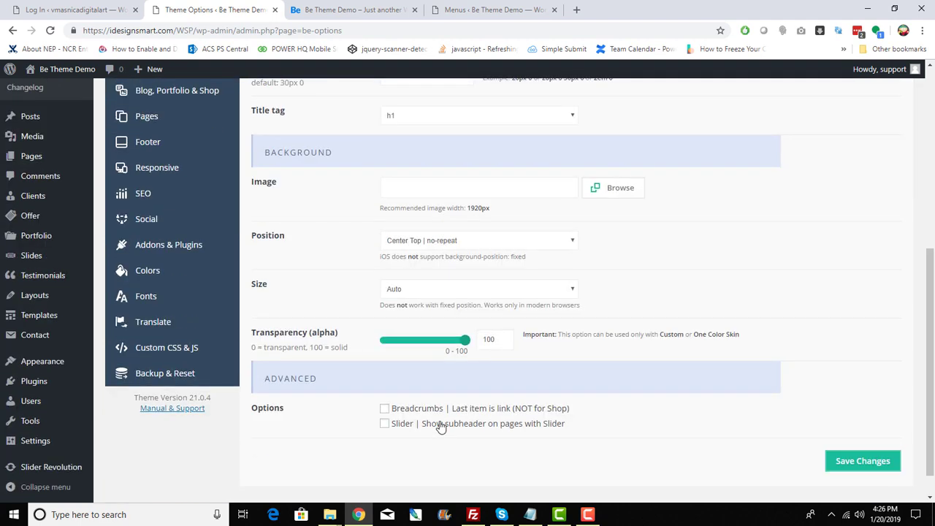
{"action": "scroll", "coordinate": [440, 422], "scroll_direction": "up", "scroll_amount": 2}
{"action": "scroll", "coordinate": [440, 421], "scroll_direction": "up", "scroll_amount": 2}
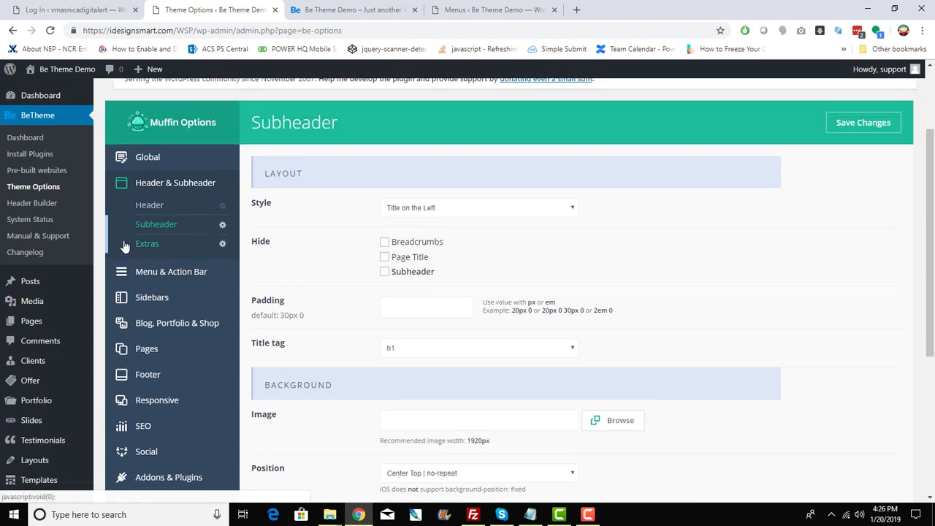
Bring up the header Extras settings and scroll through them.
{"action": "left_click", "coordinate": [148, 244]}
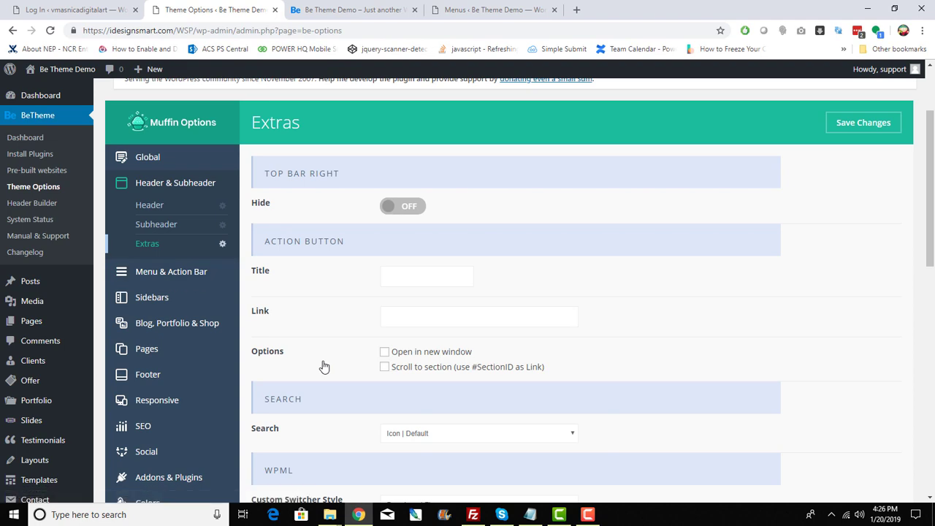
{"action": "scroll", "coordinate": [323, 365], "scroll_direction": "down", "scroll_amount": 8}
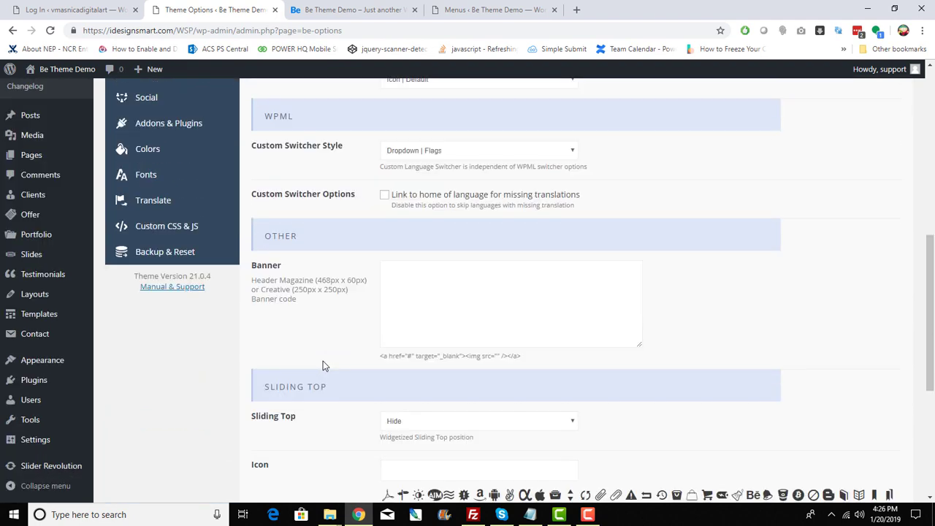
{"action": "scroll", "coordinate": [322, 361], "scroll_direction": "down", "scroll_amount": 3}
{"action": "scroll", "coordinate": [281, 140], "scroll_direction": "up", "scroll_amount": 5}
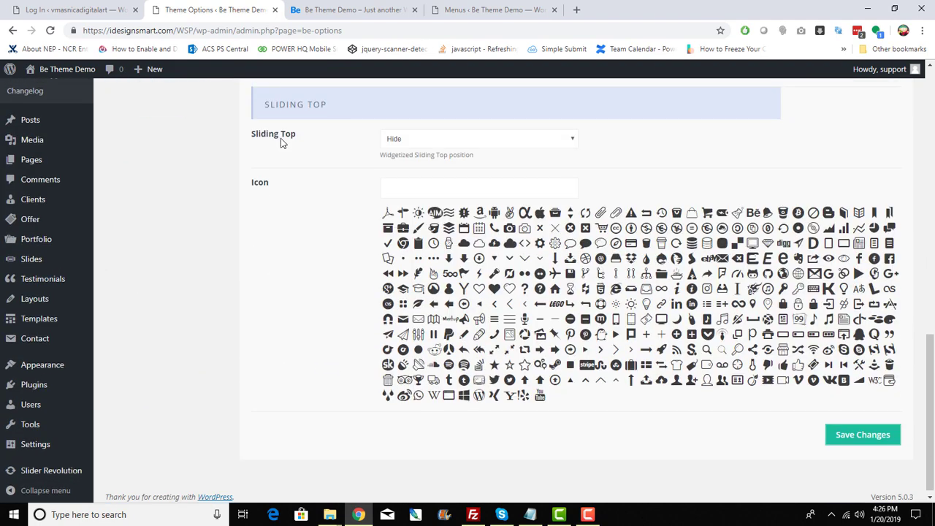
Compare the Extras settings against the live front page, ending back on Extras.
{"action": "left_click", "coordinate": [376, 6]}
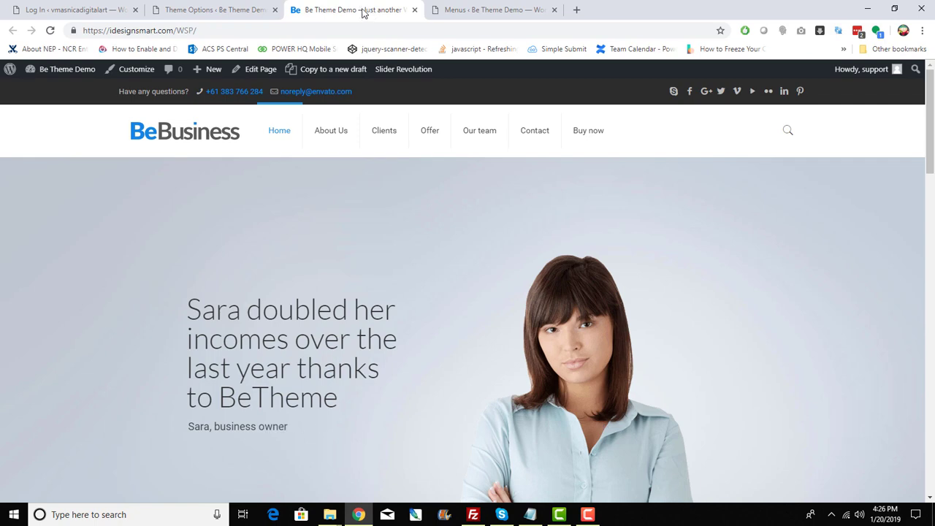
{"action": "left_click", "coordinate": [194, 9]}
{"action": "scroll", "coordinate": [326, 327], "scroll_direction": "up", "scroll_amount": 3}
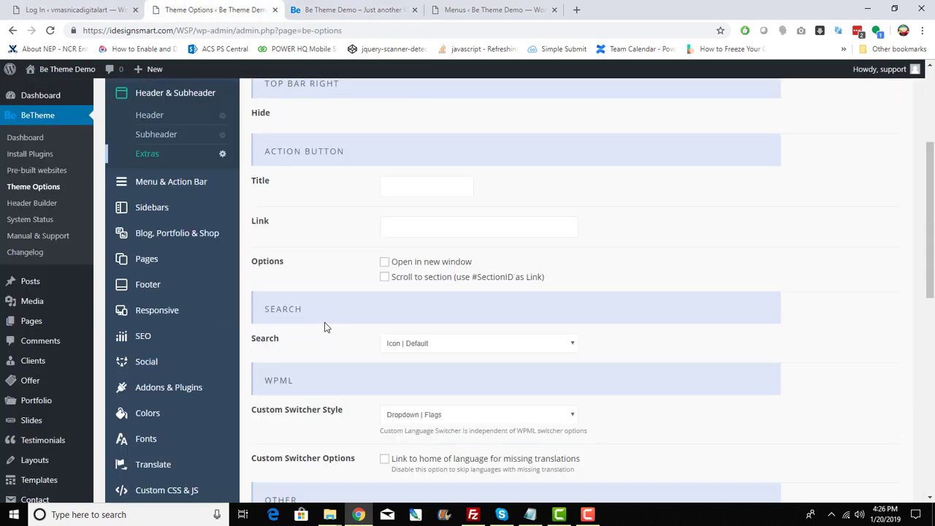
{"action": "scroll", "coordinate": [326, 327], "scroll_direction": "up", "scroll_amount": 3}
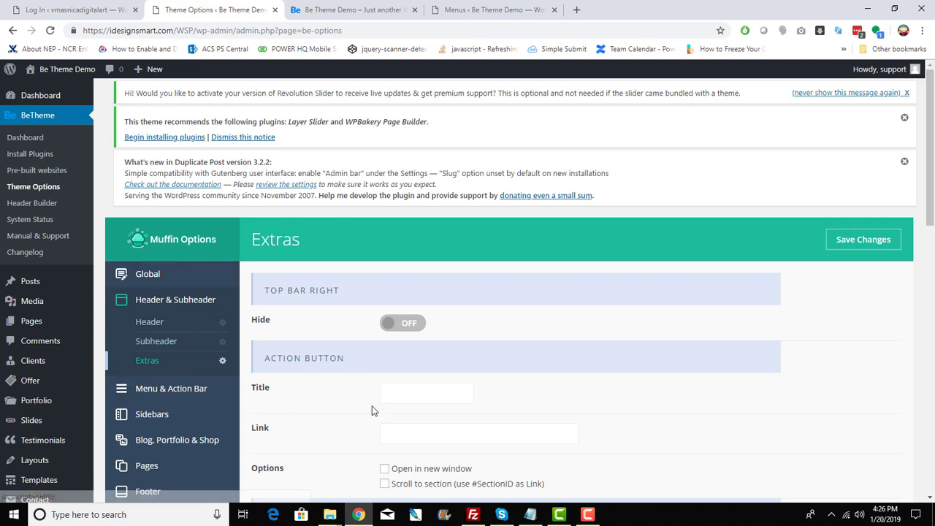
{"action": "left_click", "coordinate": [335, 8]}
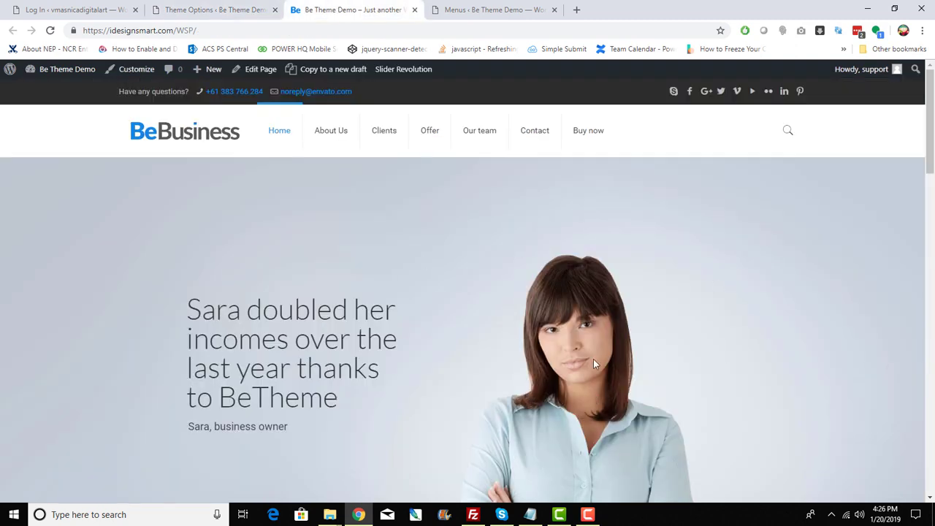
{"action": "left_click", "coordinate": [204, 7]}
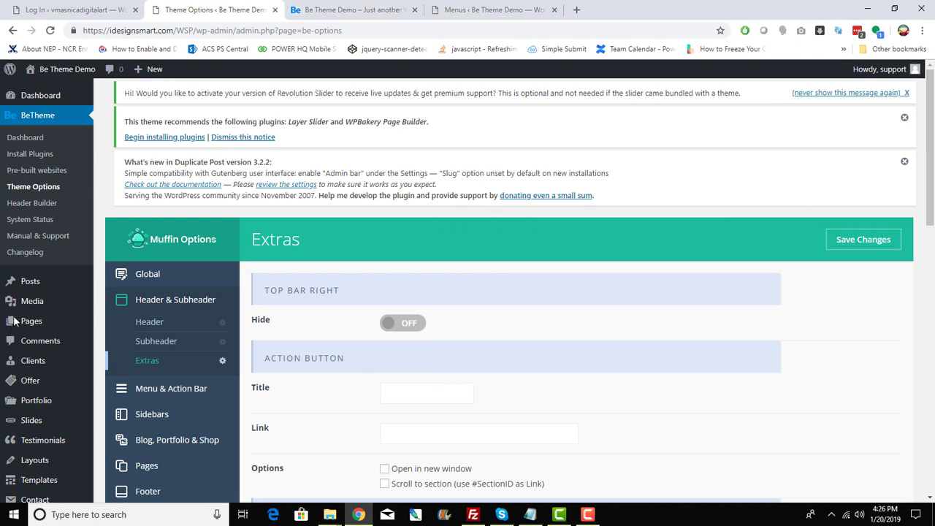
{"action": "scroll", "coordinate": [15, 322], "scroll_direction": "down", "scroll_amount": 4}
{"action": "mouse_move", "coordinate": [75, 470]}
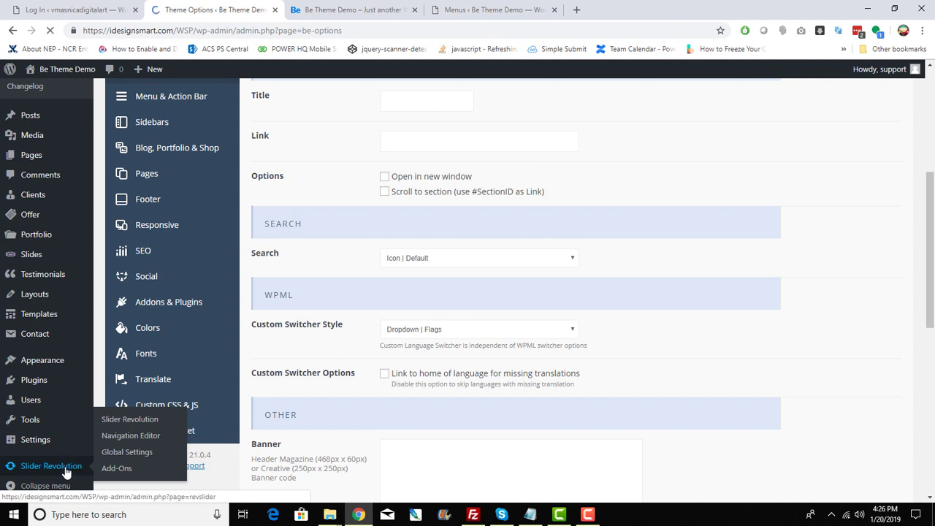
{"action": "left_click", "coordinate": [50, 465]}
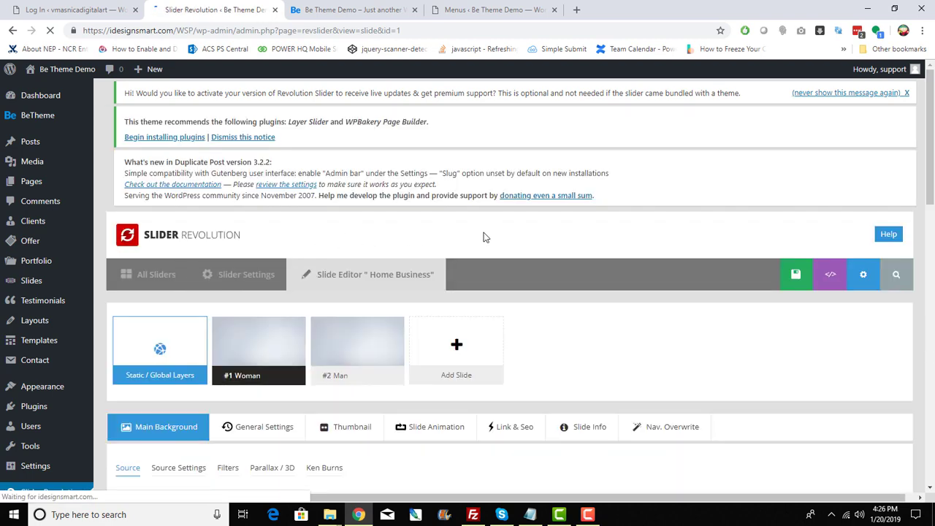
{"action": "scroll", "coordinate": [484, 236], "scroll_direction": "down", "scroll_amount": 2}
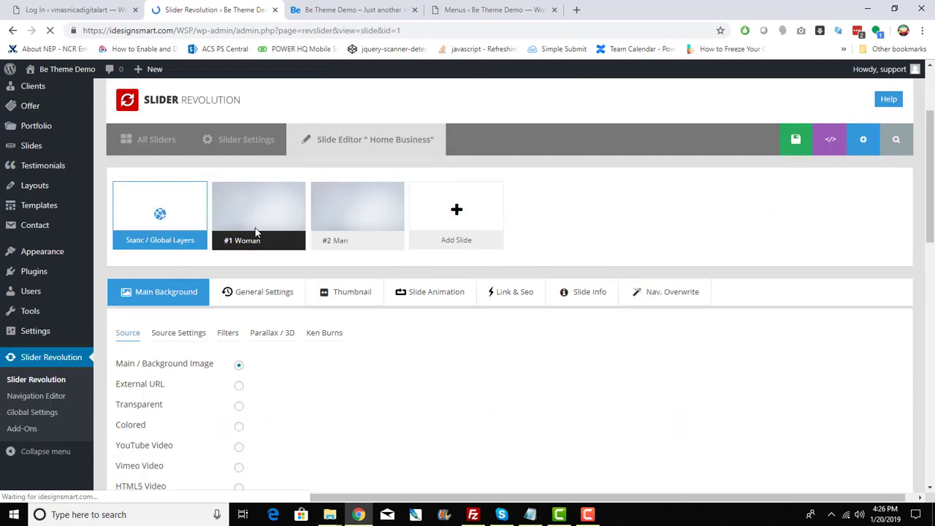
{"action": "scroll", "coordinate": [341, 238], "scroll_direction": "down", "scroll_amount": 6}
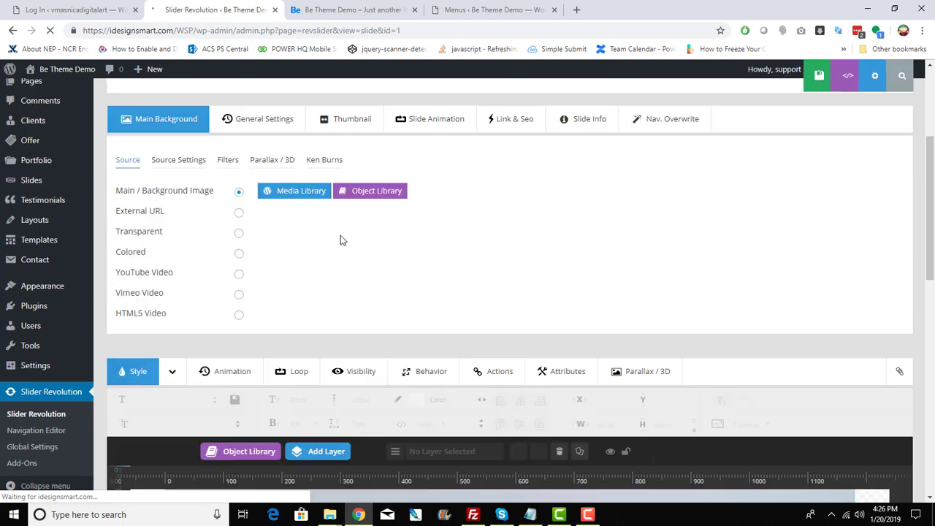
{"action": "scroll", "coordinate": [341, 235], "scroll_direction": "up", "scroll_amount": 2}
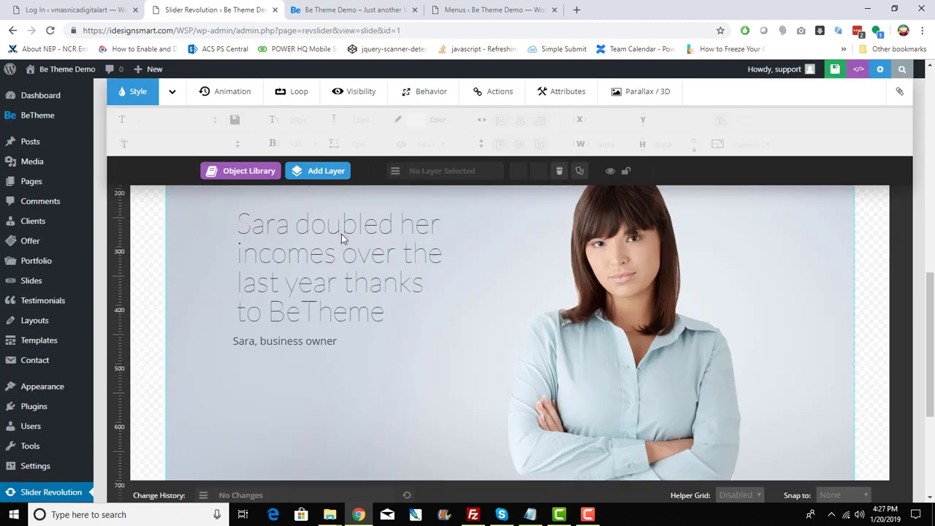
{"action": "scroll", "coordinate": [624, 361], "scroll_direction": "up", "scroll_amount": 3}
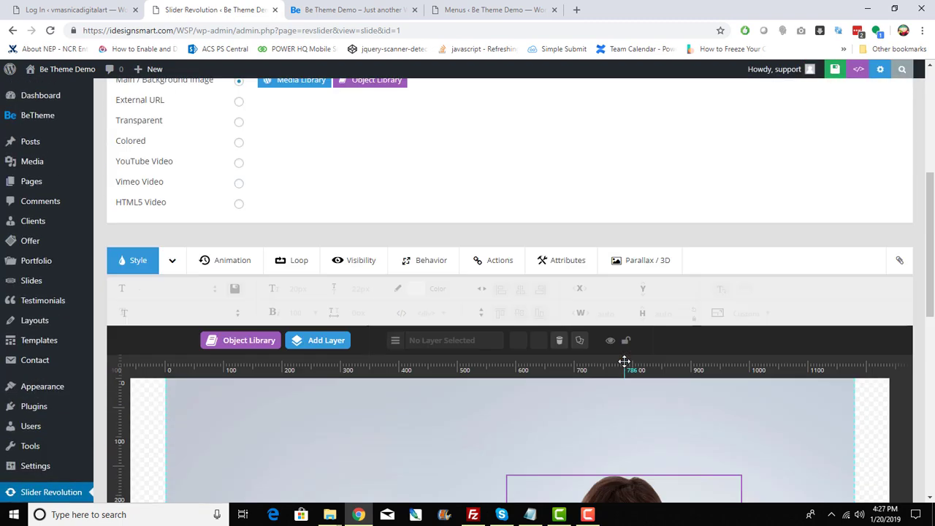
{"action": "scroll", "coordinate": [621, 361], "scroll_direction": "down", "scroll_amount": 2}
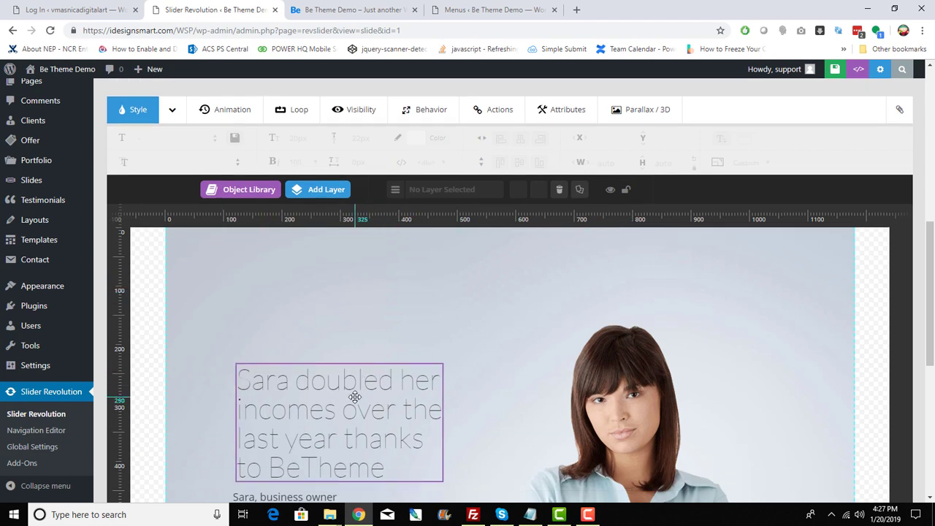
{"action": "scroll", "coordinate": [359, 393], "scroll_direction": "down", "scroll_amount": 3}
{"action": "scroll", "coordinate": [376, 382], "scroll_direction": "down", "scroll_amount": 3}
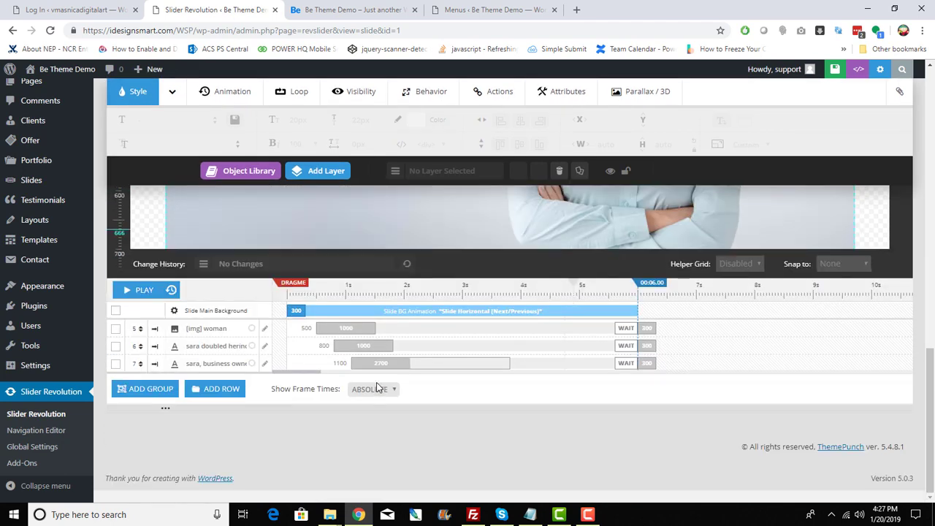
{"action": "scroll", "coordinate": [376, 382], "scroll_direction": "up", "scroll_amount": 4}
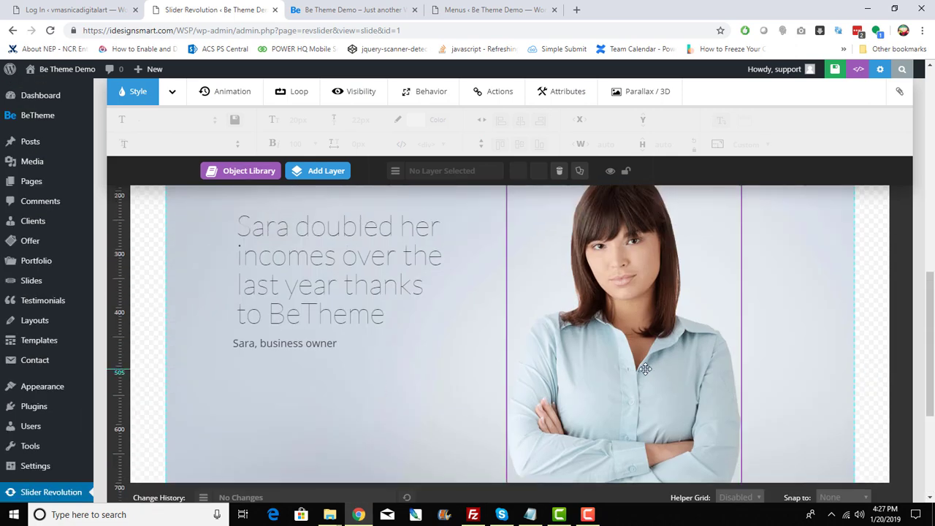
{"action": "left_click", "coordinate": [721, 370]}
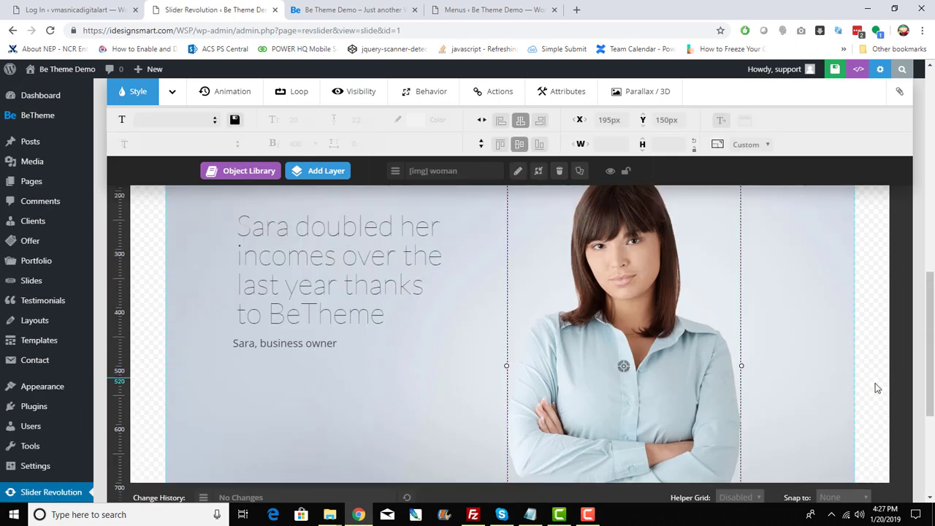
{"action": "scroll", "coordinate": [705, 394], "scroll_direction": "up", "scroll_amount": 4}
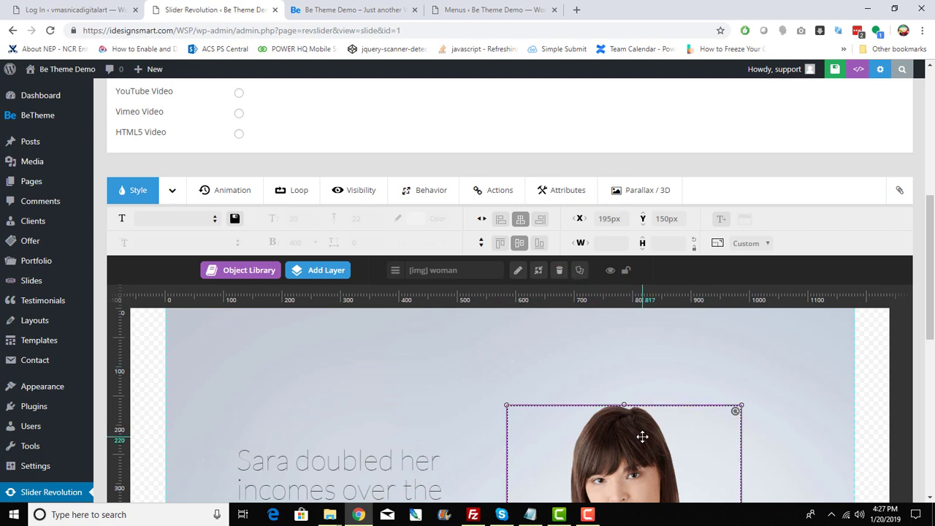
{"action": "scroll", "coordinate": [639, 437], "scroll_direction": "down", "scroll_amount": 2}
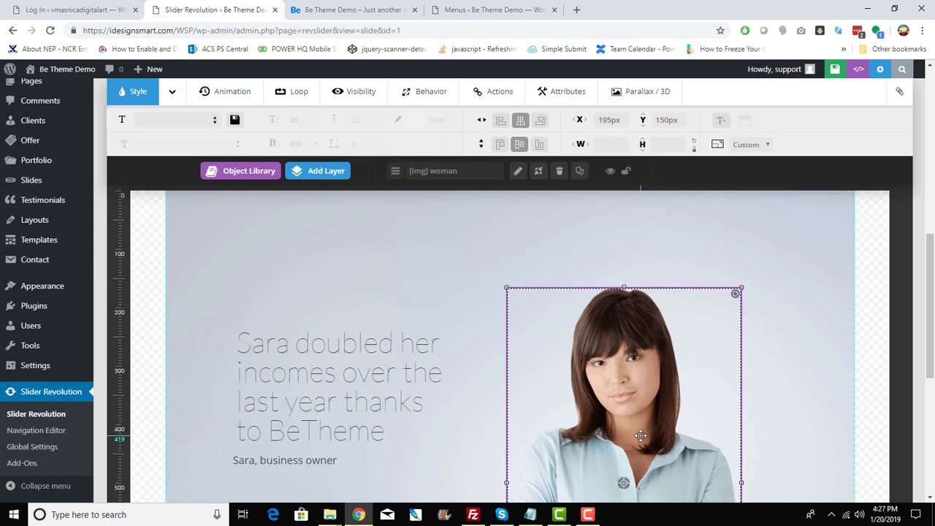
{"action": "scroll", "coordinate": [641, 431], "scroll_direction": "down", "scroll_amount": 2}
{"action": "scroll", "coordinate": [640, 424], "scroll_direction": "up", "scroll_amount": 4}
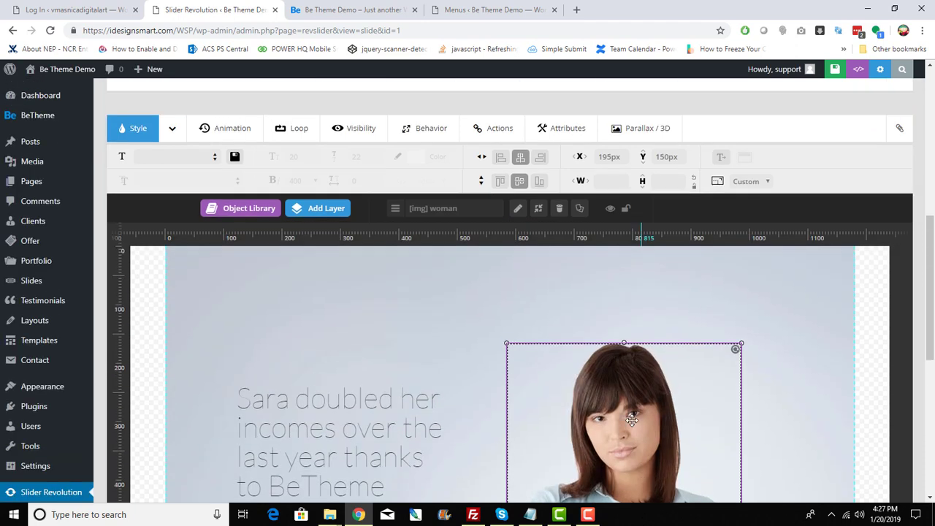
{"action": "left_click", "coordinate": [318, 213]}
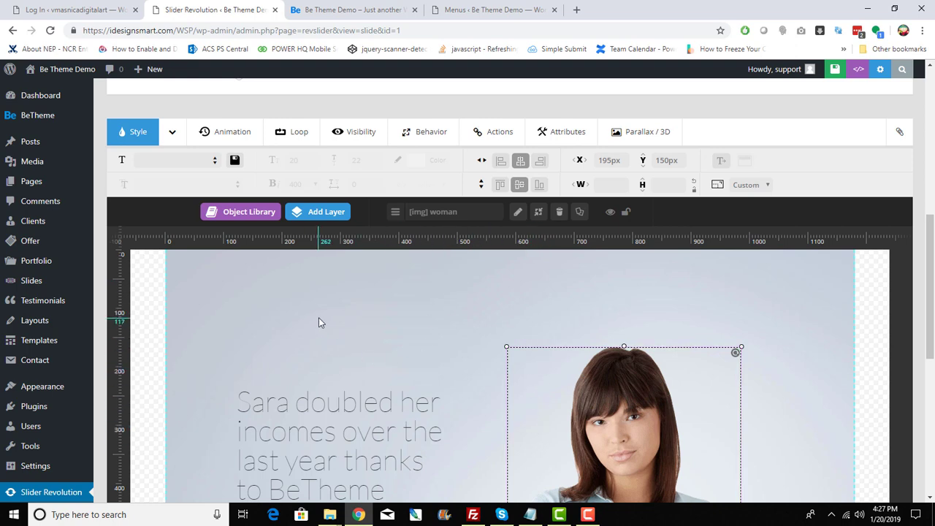
{"action": "scroll", "coordinate": [319, 317], "scroll_direction": "down", "scroll_amount": 2}
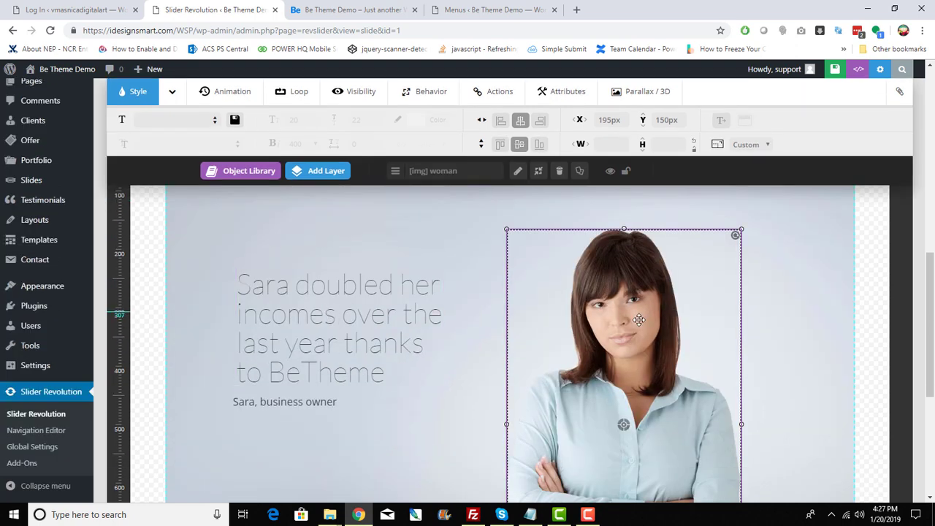
Edit the slide headline inline, replacing the first line with 'My name is' and the presenter's name.
{"action": "double_click", "coordinate": [356, 330]}
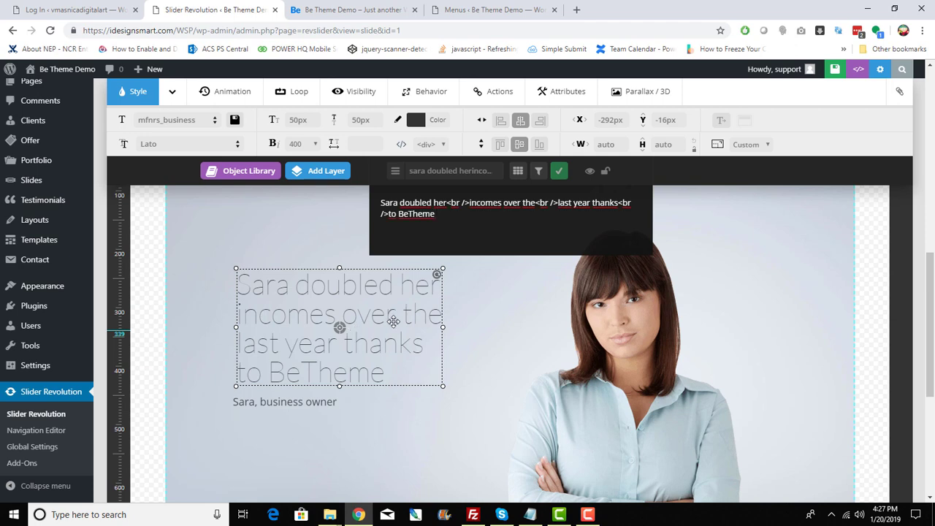
{"action": "key", "text": "ctrl+a"}
{"action": "left_click_drag", "start_coordinate": [397, 203], "coordinate": [367, 201]}
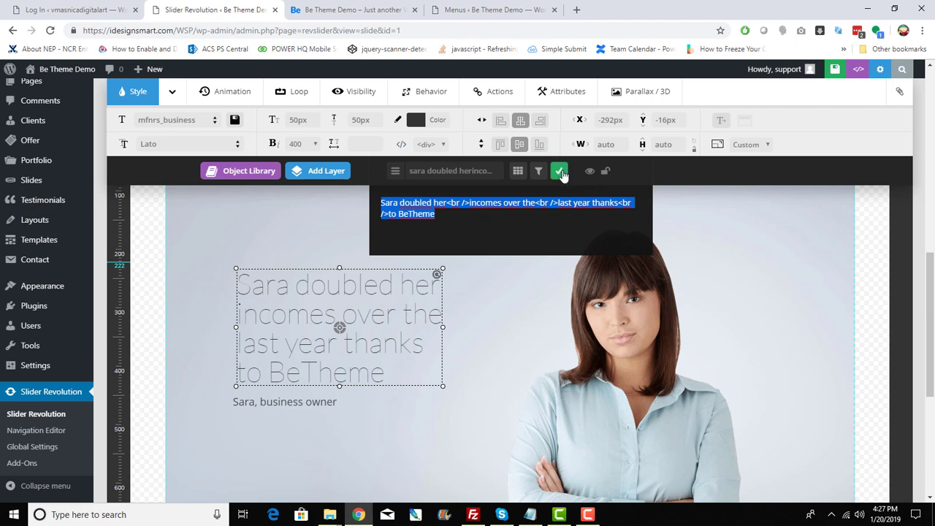
{"action": "key", "text": "Left"}
{"action": "key", "text": "Delete"}
{"action": "key", "text": "Delete"}
{"action": "key", "text": "Delete"}
{"action": "key", "text": "Delete"}
{"action": "key", "text": "Delete"}
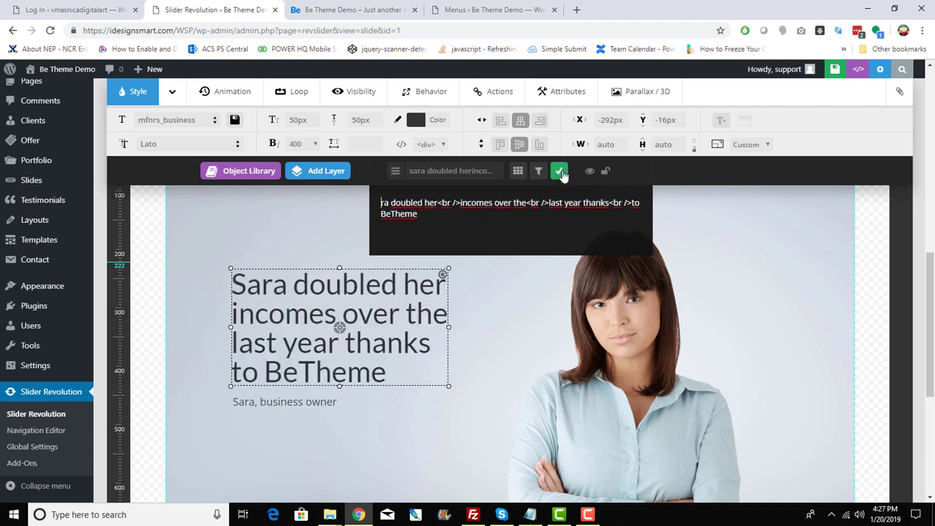
{"action": "key", "text": "Delete"}
{"action": "key", "text": "Delete"}
{"action": "key", "text": "Delete"}
{"action": "key", "text": "Delete"}
{"action": "key", "text": "Delete"}
{"action": "key", "text": "Delete"}
{"action": "key", "text": "Delete"}
{"action": "key", "text": "Delete"}
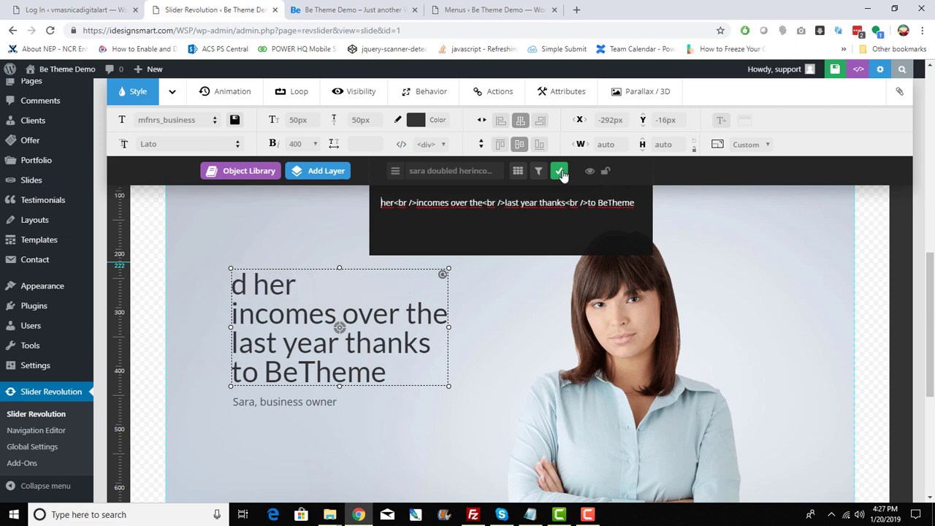
{"action": "key", "text": "Delete"}
{"action": "key", "text": "Delete"}
{"action": "key", "text": "Delete"}
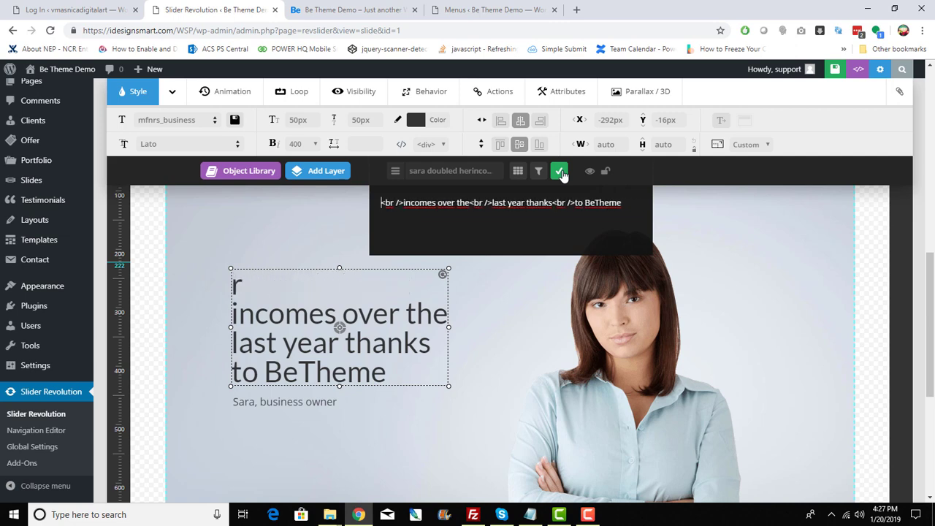
{"action": "type", "text": "M"}
{"action": "type", "text": "y name is"}
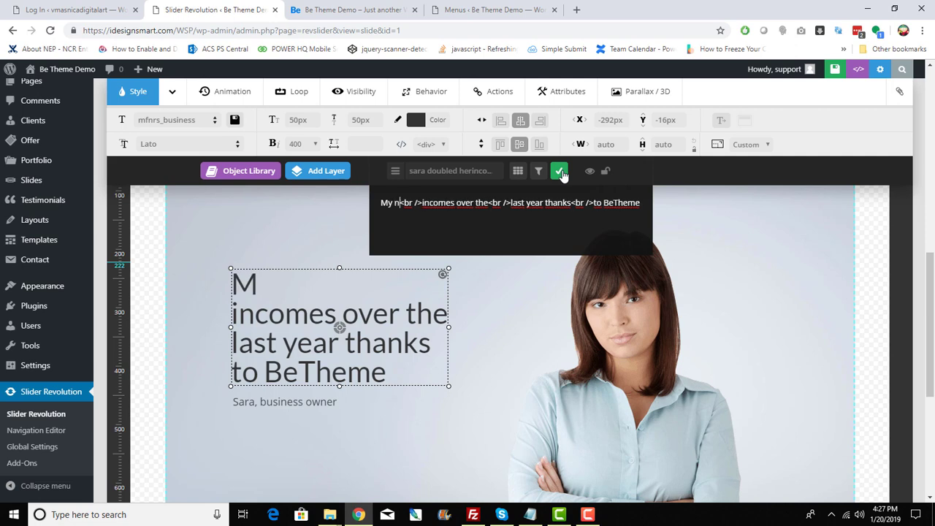
{"action": "type", "text": " Asad"}
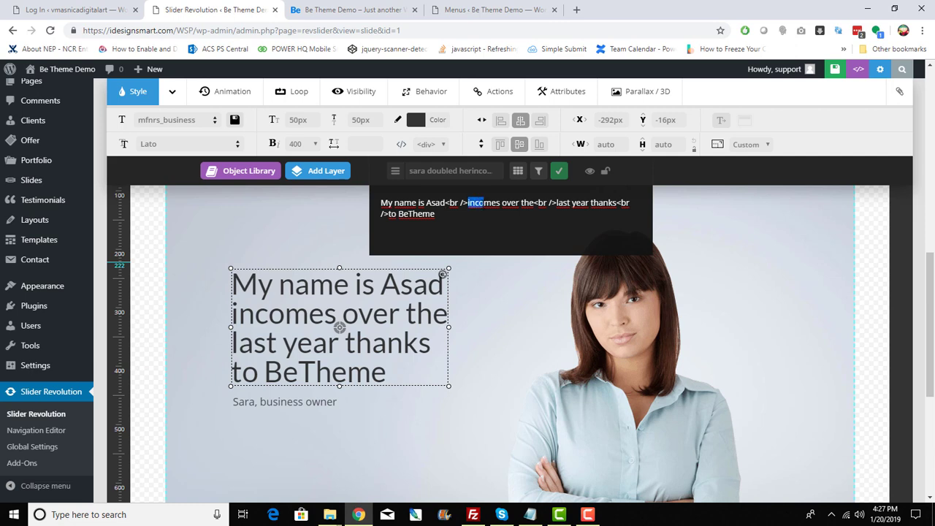
Rewrite the remaining lines to 'I teach and build WordPress Premium theme' and apply the edit.
{"action": "key", "text": "shift+Right"}
{"action": "key", "text": "shift+Right"}
{"action": "key", "text": "shift+Right"}
{"action": "key", "text": "shift+Right"}
{"action": "key", "text": "shift+Right"}
{"action": "key", "text": "shift+Right"}
{"action": "key", "text": "shift+Right"}
{"action": "key", "text": "shift+Right"}
{"action": "key", "text": "shift+Right"}
{"action": "key", "text": "shift+Right"}
{"action": "key", "text": "shift+Right"}
{"action": "key", "text": "shift+Right"}
{"action": "key", "text": "shift+Right"}
{"action": "key", "text": "shift+Right"}
{"action": "key", "text": "shift+Right"}
{"action": "key", "text": "shift+Right"}
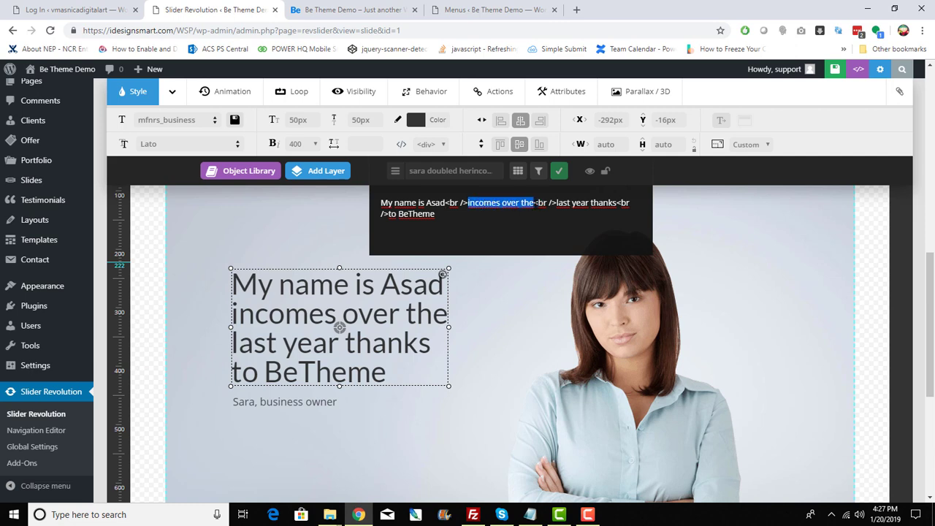
{"action": "type", "text": "I tea"}
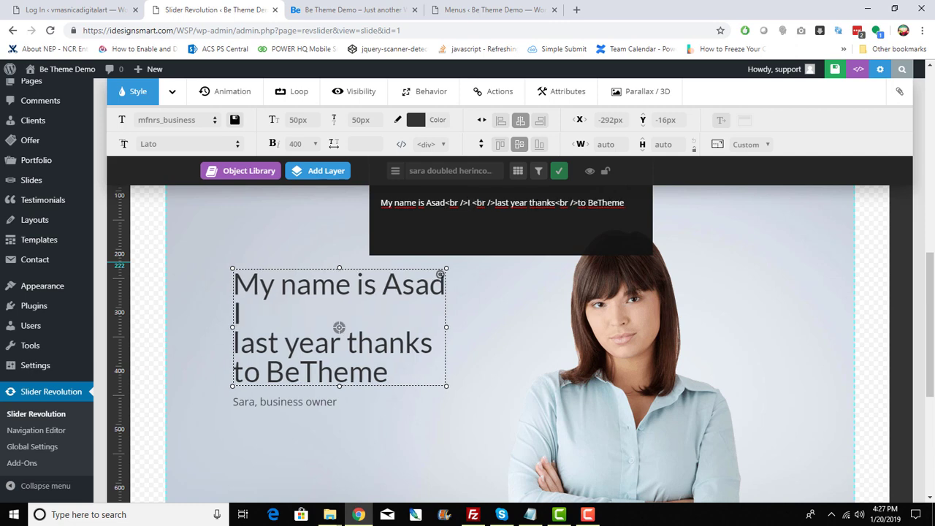
{"action": "type", "text": "ch and bui"}
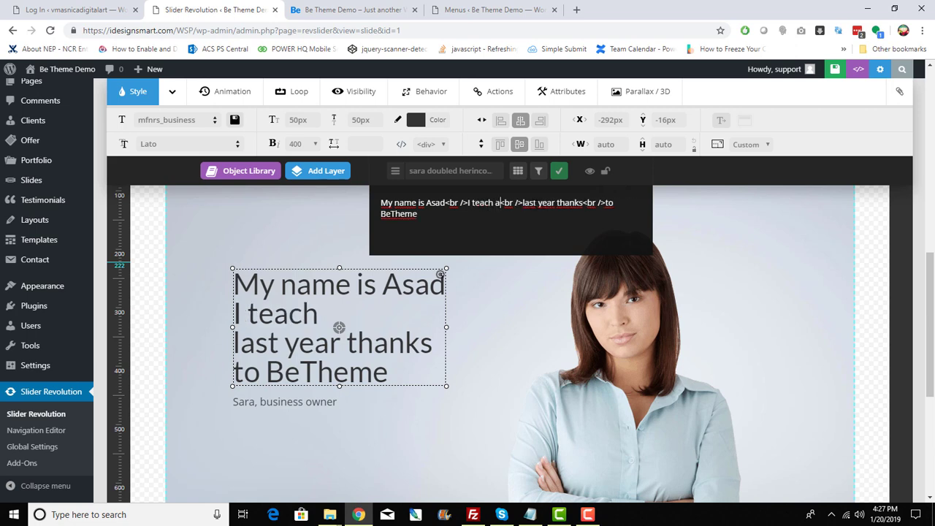
{"action": "type", "text": "ld"}
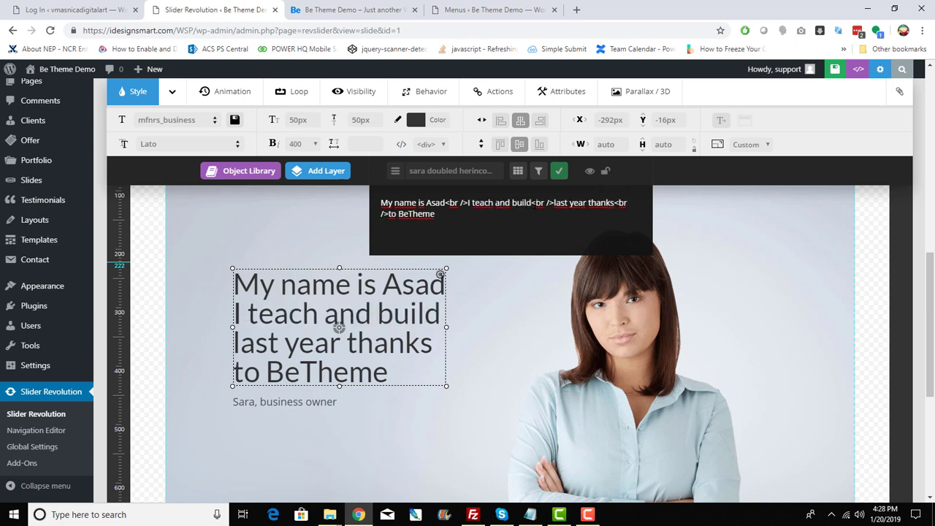
{"action": "left_click_drag", "start_coordinate": [555, 203], "coordinate": [608, 203]}
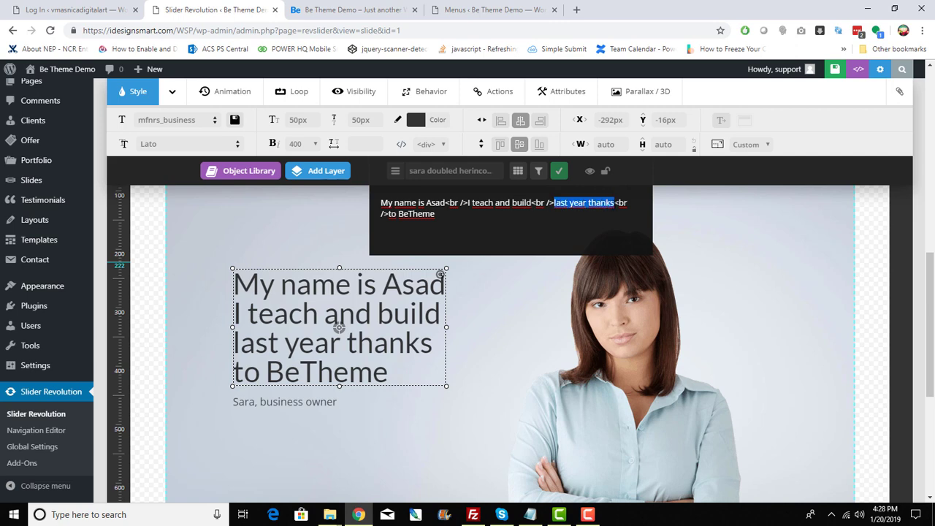
{"action": "type", "text": "WordP"}
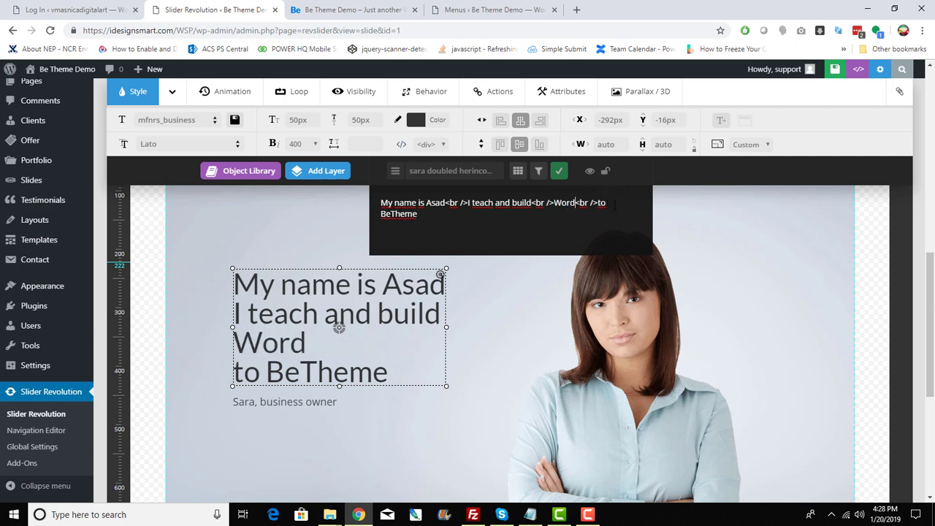
{"action": "type", "text": "ress"}
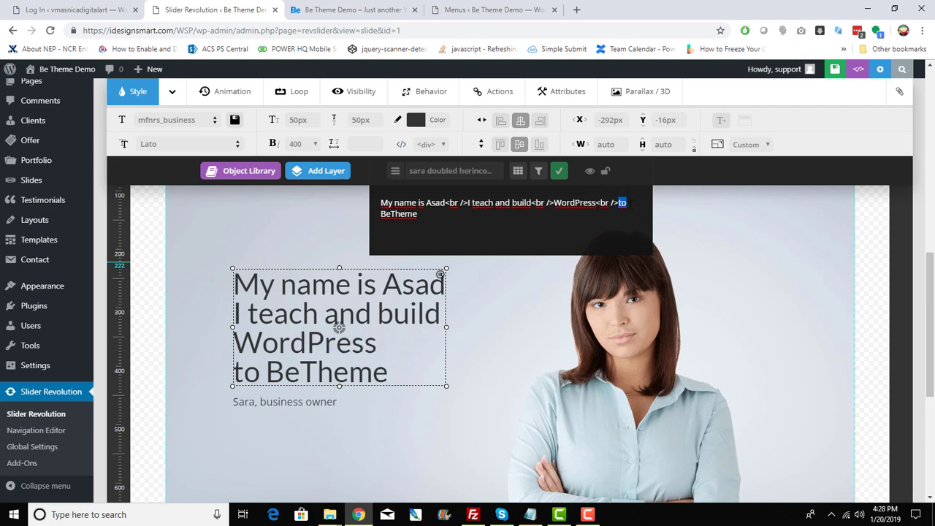
{"action": "left_click_drag", "start_coordinate": [627, 204], "coordinate": [523, 216]}
{"action": "type", "text": "Premiu"}
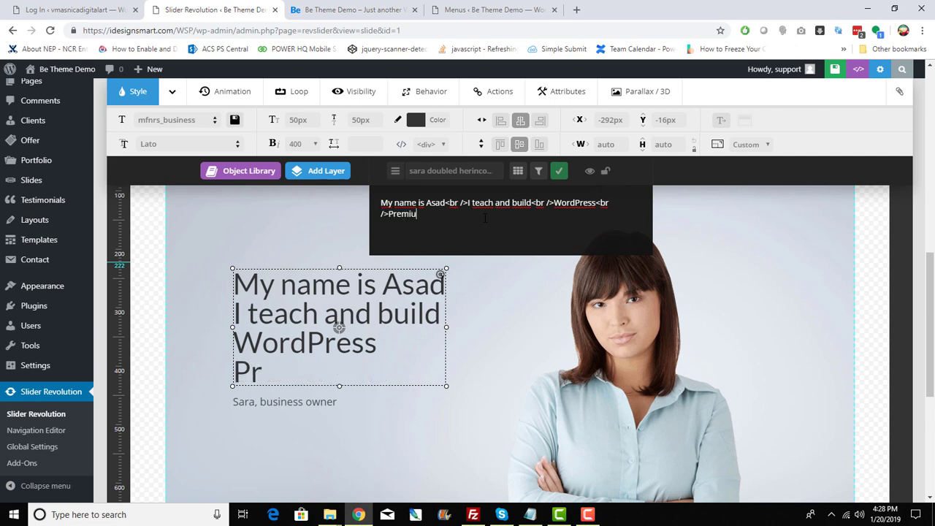
{"action": "type", "text": "m themes"}
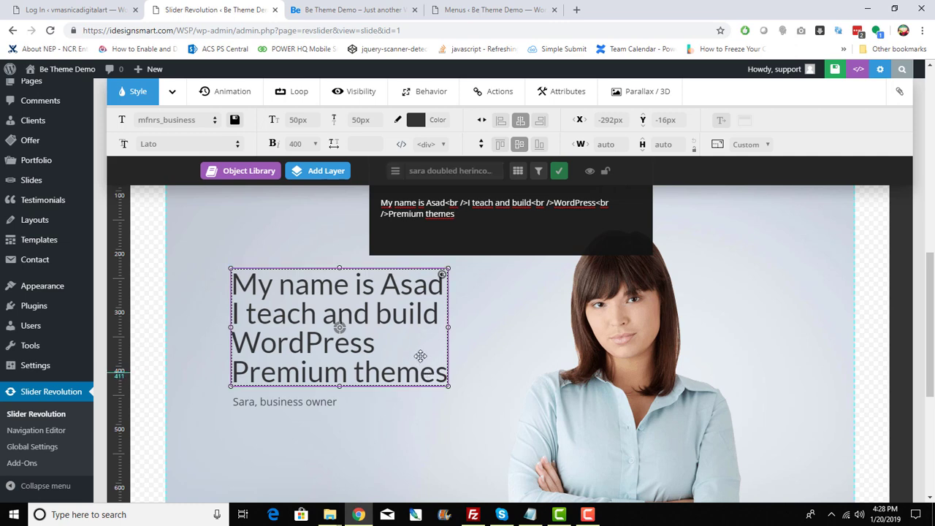
{"action": "left_click", "coordinate": [558, 172]}
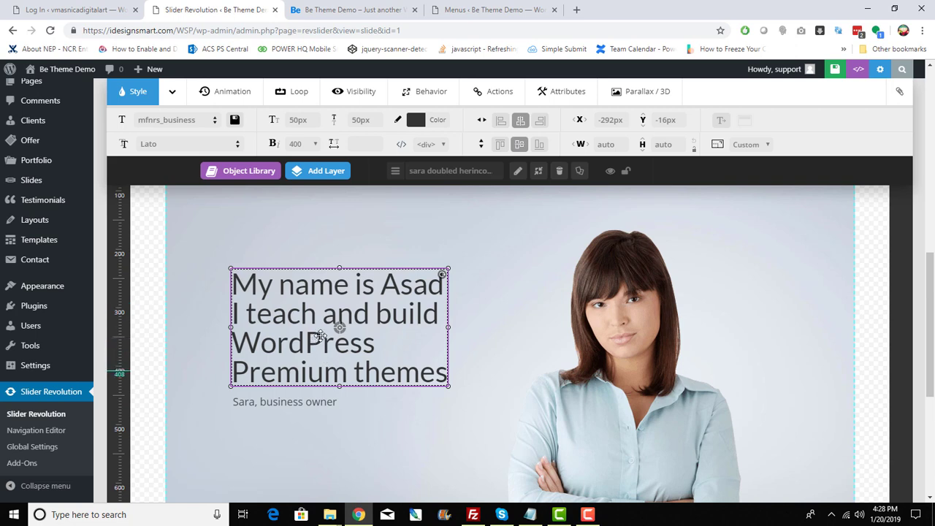
Change the byline caption to the presenter's name followed by idesignsmart.com.
{"action": "double_click", "coordinate": [251, 401]}
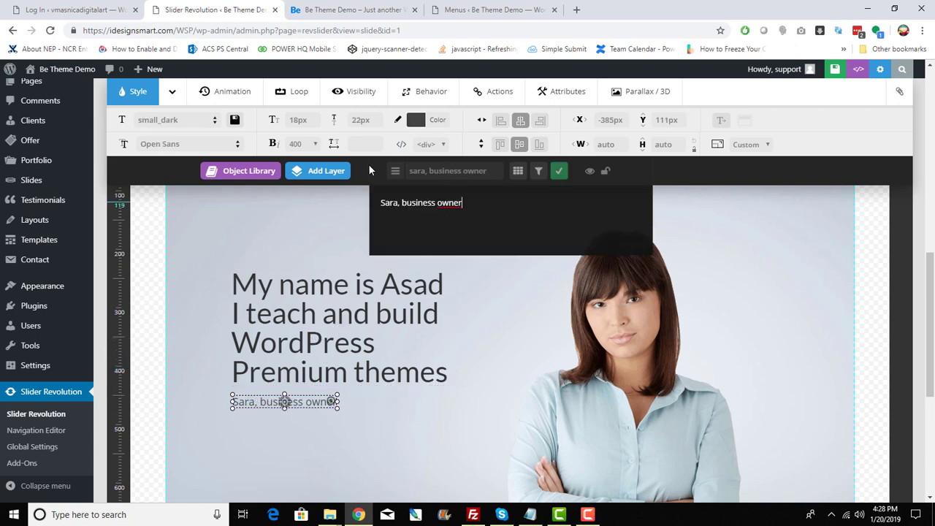
{"action": "left_click_drag", "start_coordinate": [398, 202], "coordinate": [368, 199]}
{"action": "type", "text": "Asad"}
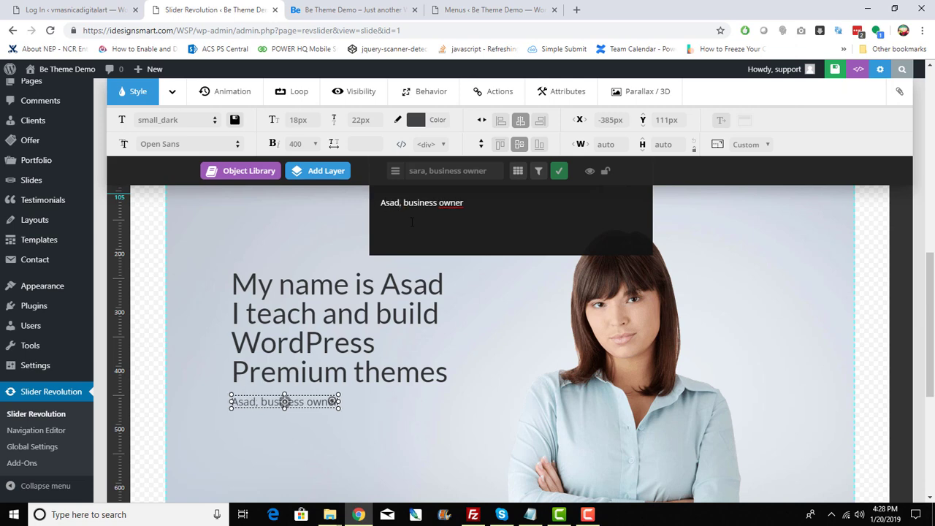
{"action": "left_click_drag", "start_coordinate": [456, 202], "coordinate": [408, 203]}
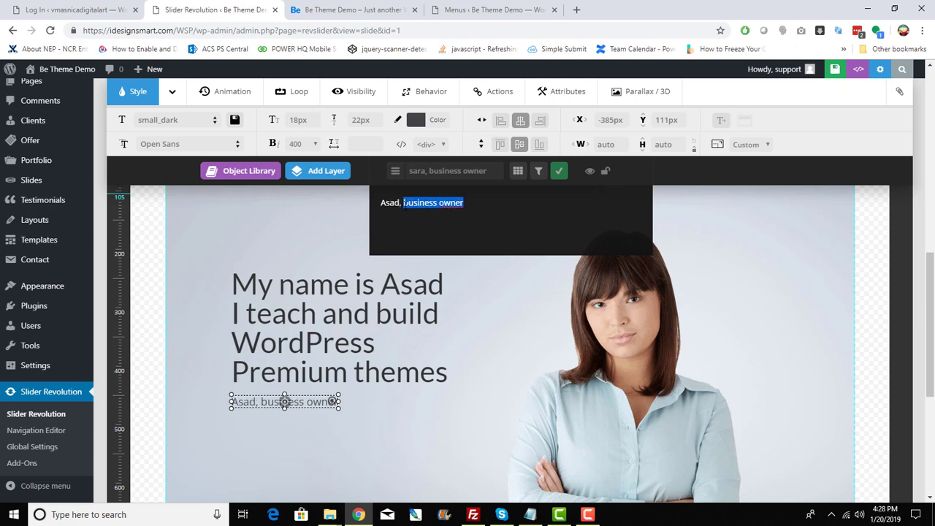
{"action": "type", "text": "idesi"}
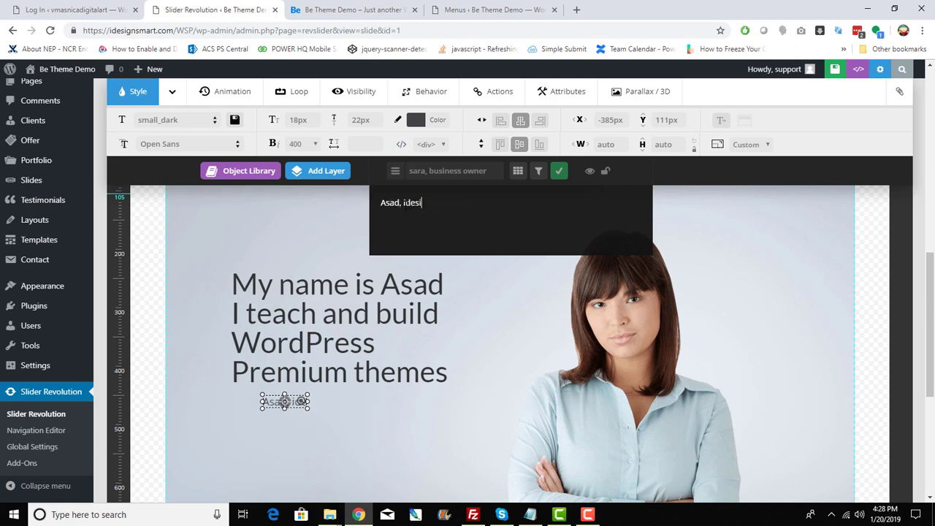
{"action": "type", "text": "gnsmart."}
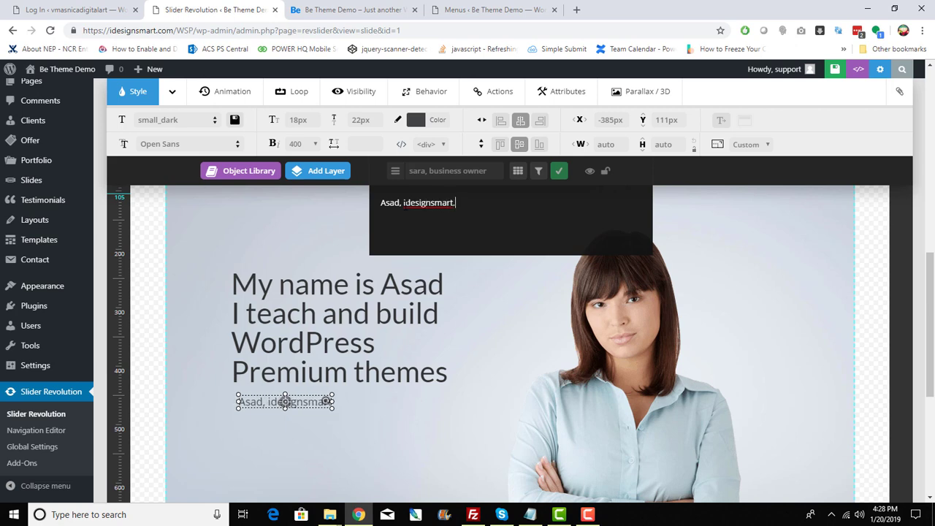
{"action": "type", "text": "com"}
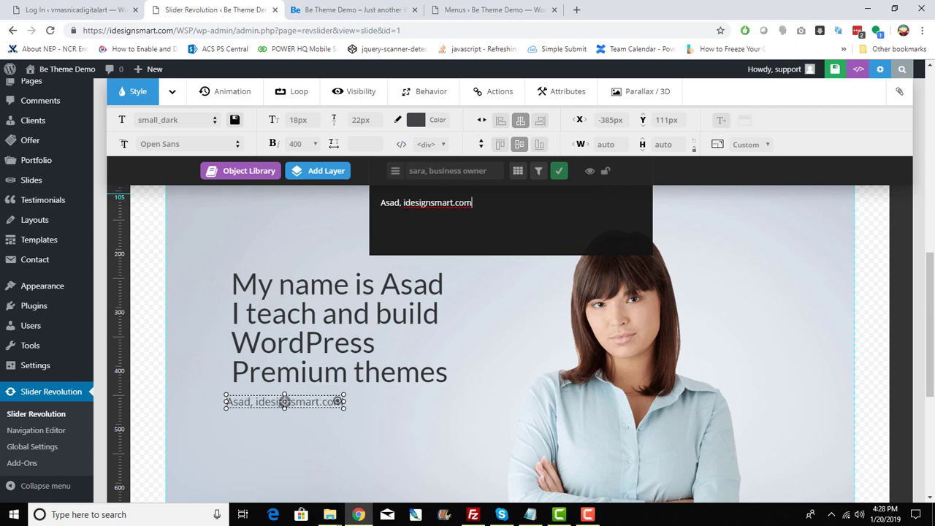
{"action": "left_click", "coordinate": [558, 173]}
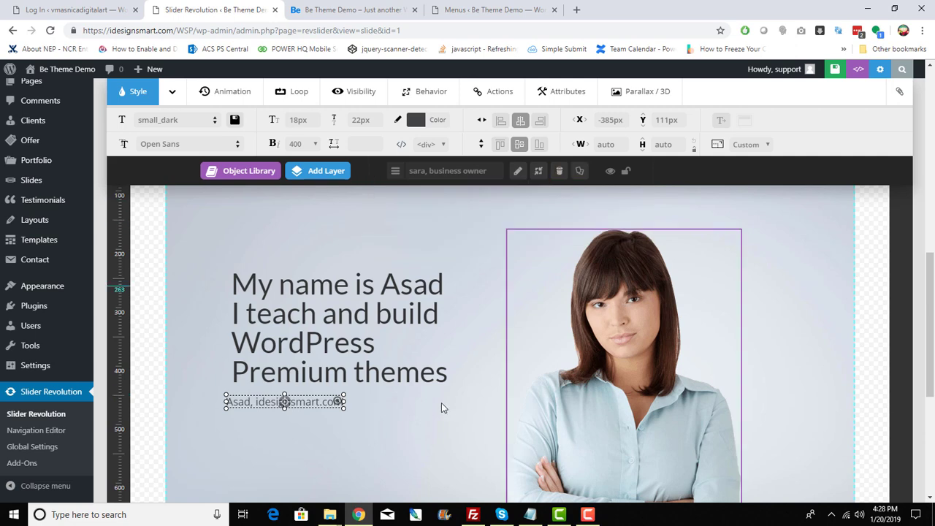
Move the byline directly beneath the headline and deselect it.
{"action": "left_click_drag", "start_coordinate": [252, 398], "coordinate": [255, 400]}
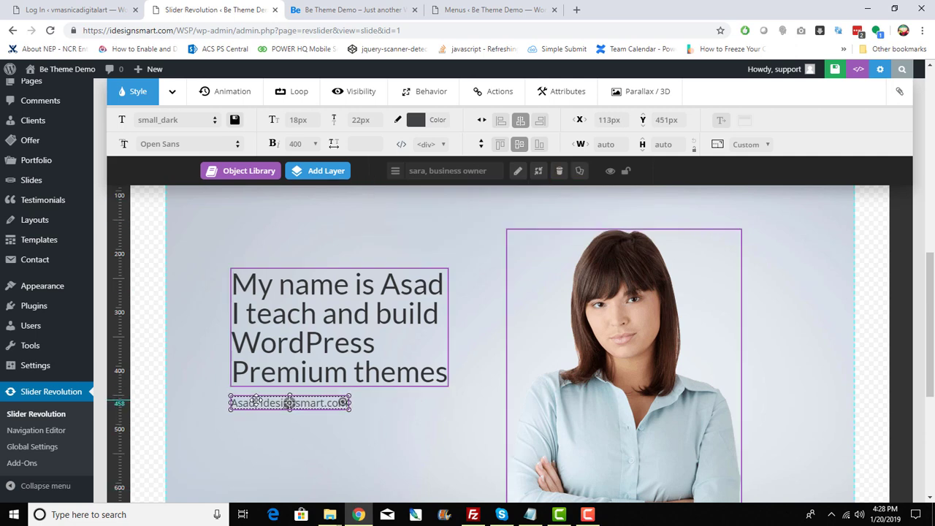
{"action": "left_click", "coordinate": [267, 438]}
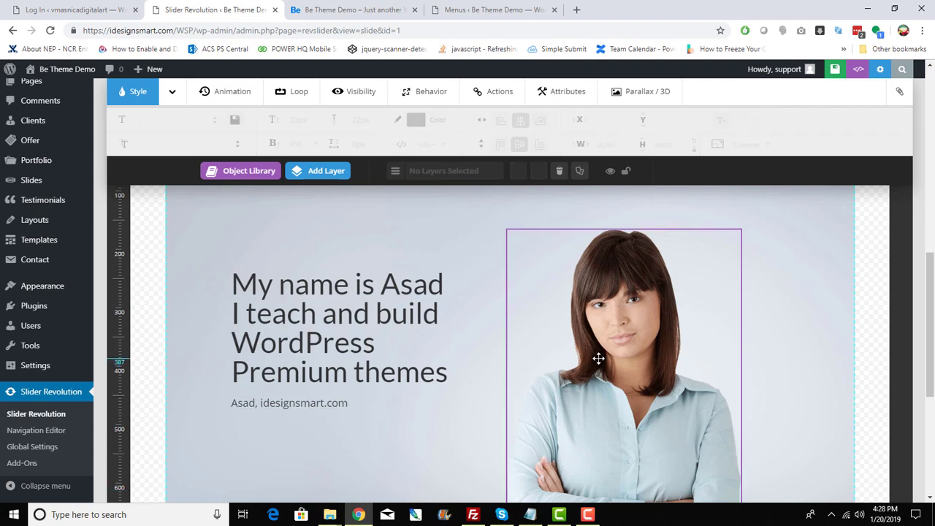
{"action": "scroll", "coordinate": [600, 354], "scroll_direction": "down", "scroll_amount": 4}
{"action": "scroll", "coordinate": [602, 354], "scroll_direction": "up", "scroll_amount": 5}
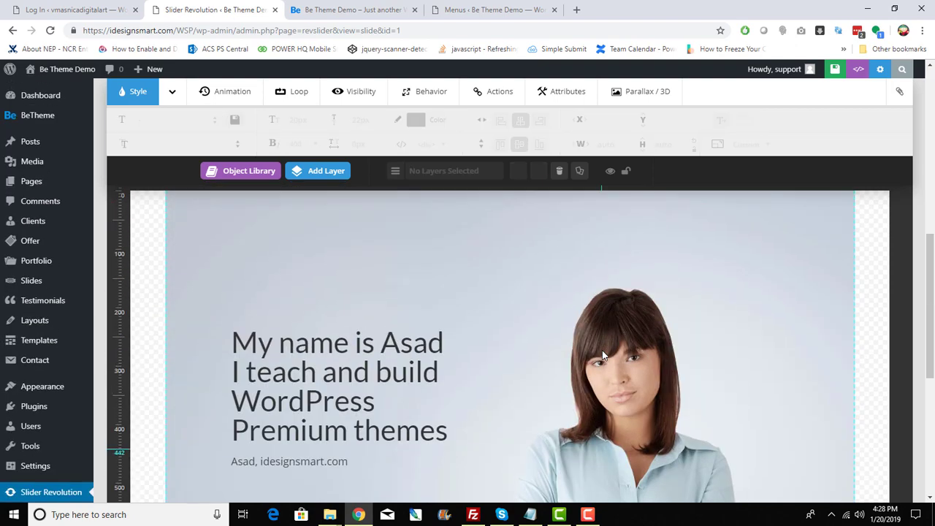
{"action": "scroll", "coordinate": [601, 349], "scroll_direction": "up", "scroll_amount": 6}
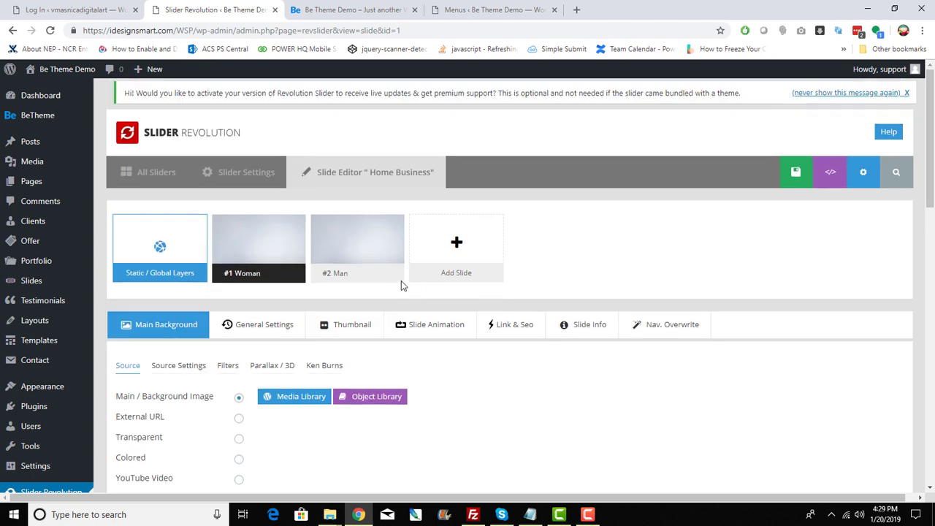
Disable the #2 Man slide and save the slide changes.
{"action": "mouse_move", "coordinate": [382, 250]}
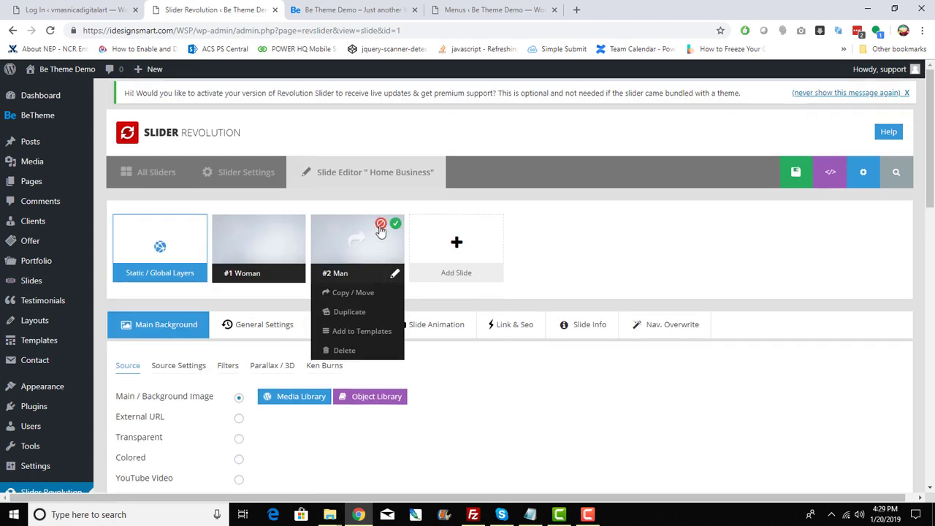
{"action": "left_click", "coordinate": [381, 224]}
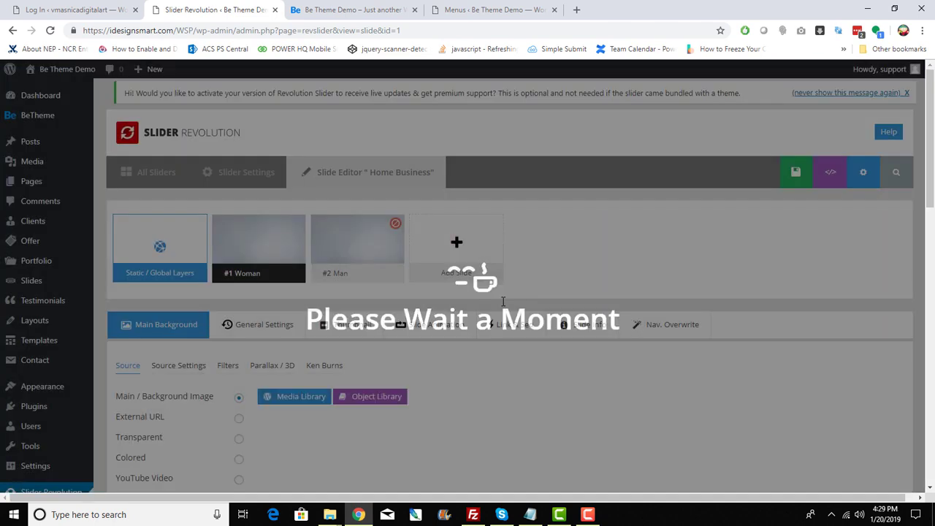
{"action": "scroll", "coordinate": [501, 303], "scroll_direction": "down", "scroll_amount": 8}
{"action": "scroll", "coordinate": [502, 301], "scroll_direction": "down", "scroll_amount": 5}
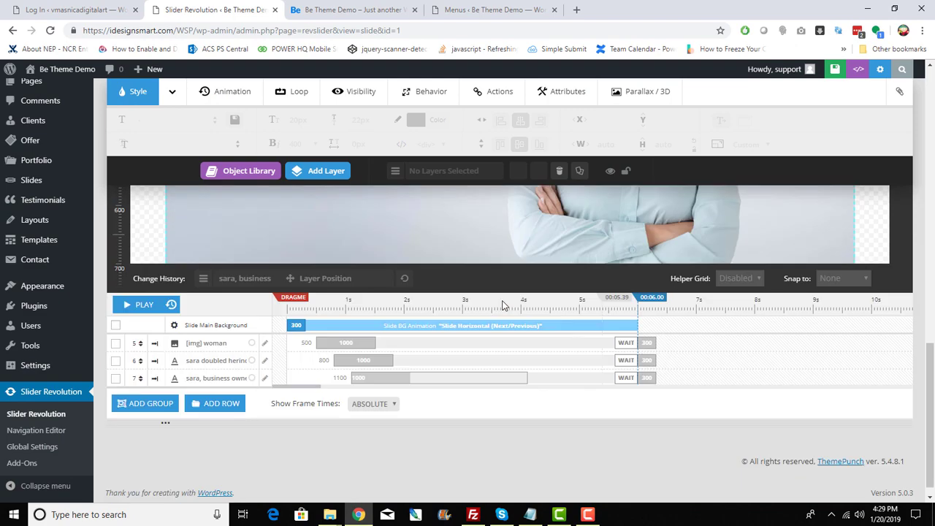
{"action": "scroll", "coordinate": [502, 300], "scroll_direction": "up", "scroll_amount": 8}
{"action": "scroll", "coordinate": [502, 301], "scroll_direction": "up", "scroll_amount": 8}
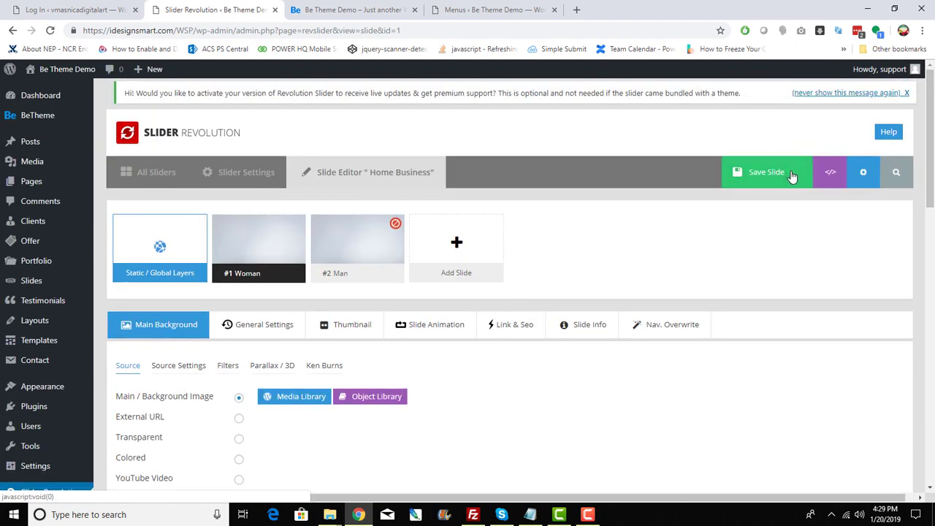
{"action": "left_click", "coordinate": [792, 177]}
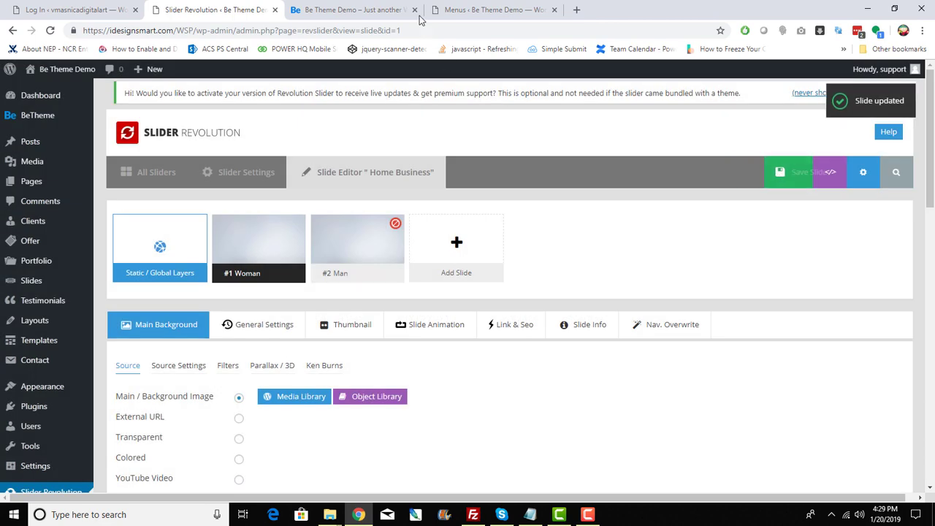
{"action": "left_click", "coordinate": [369, 9]}
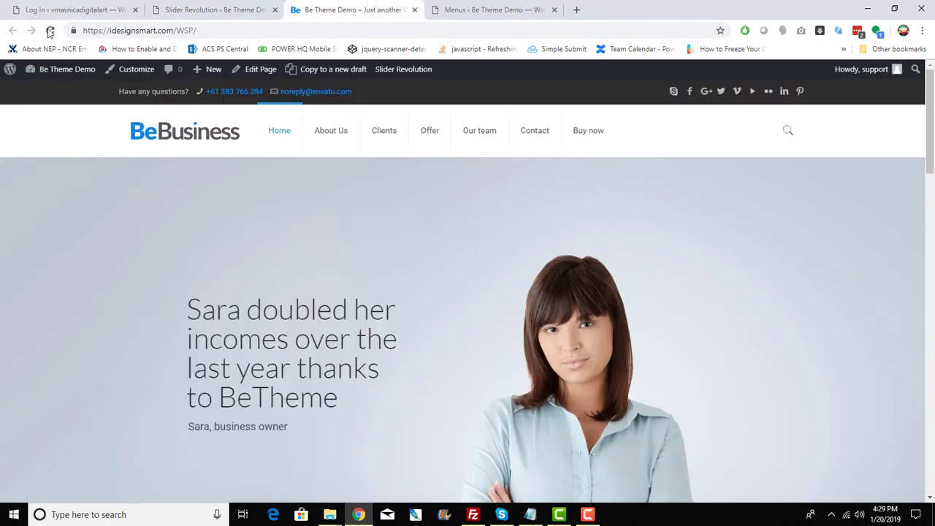
{"action": "left_click", "coordinate": [50, 30]}
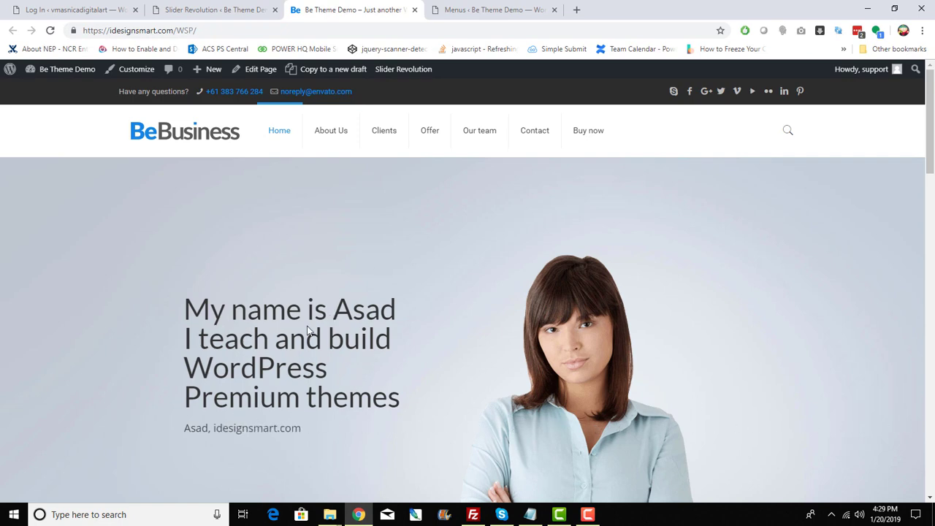
{"action": "left_click", "coordinate": [208, 9]}
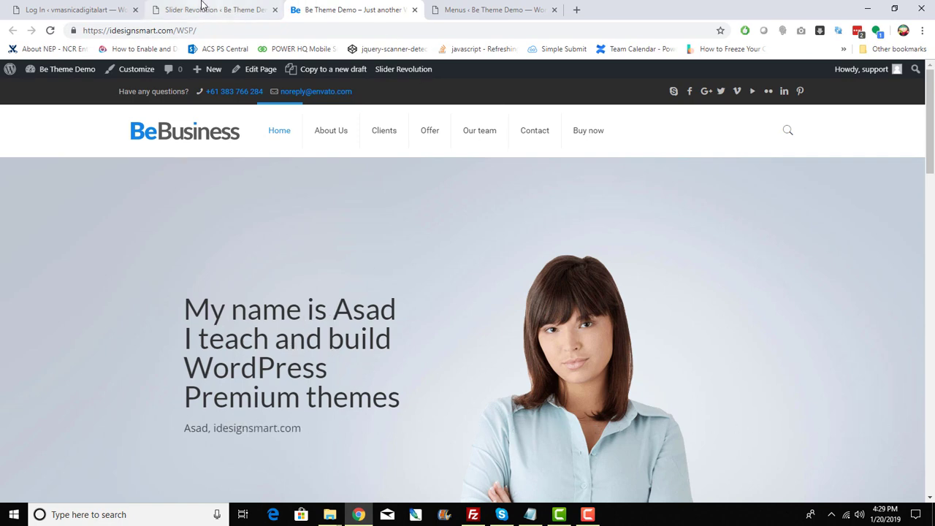
{"action": "scroll", "coordinate": [375, 274], "scroll_direction": "down", "scroll_amount": 7}
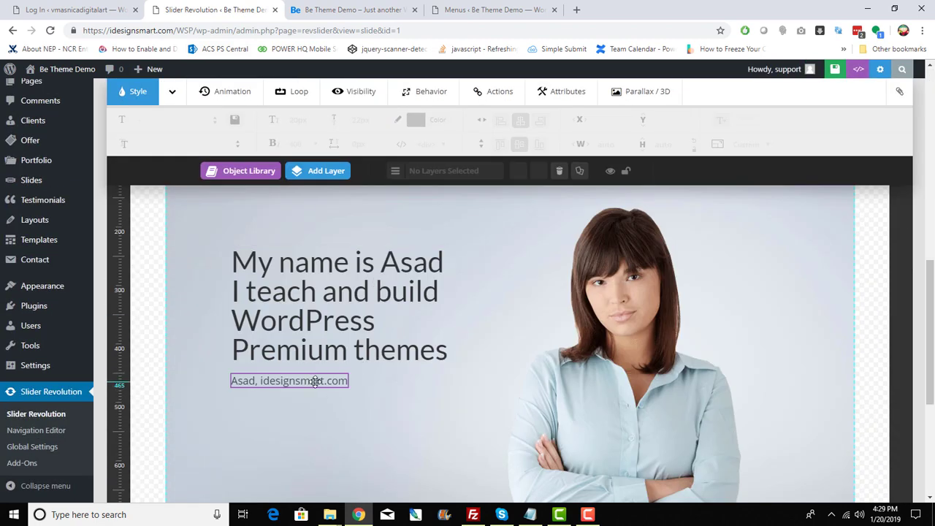
Select the idesignsmart.com byline layer and show its Animation settings.
{"action": "left_click", "coordinate": [315, 381]}
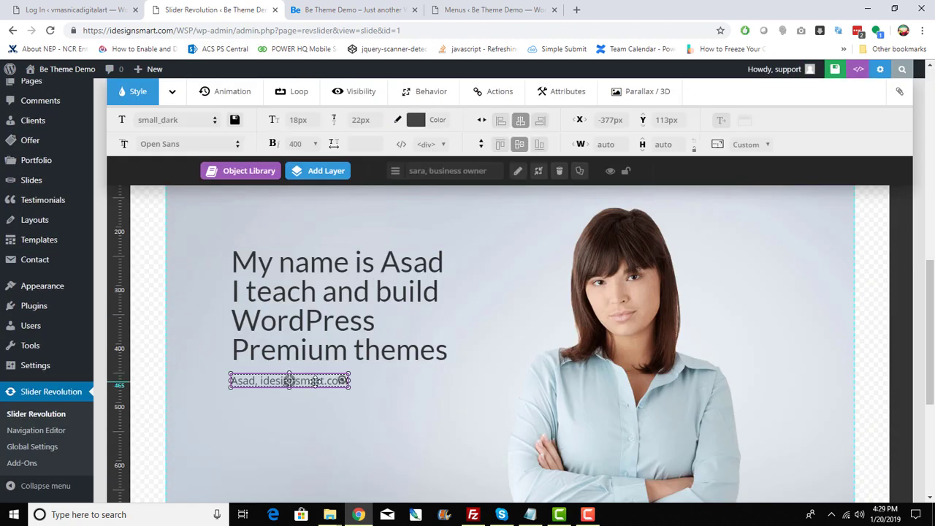
{"action": "left_click", "coordinate": [221, 98]}
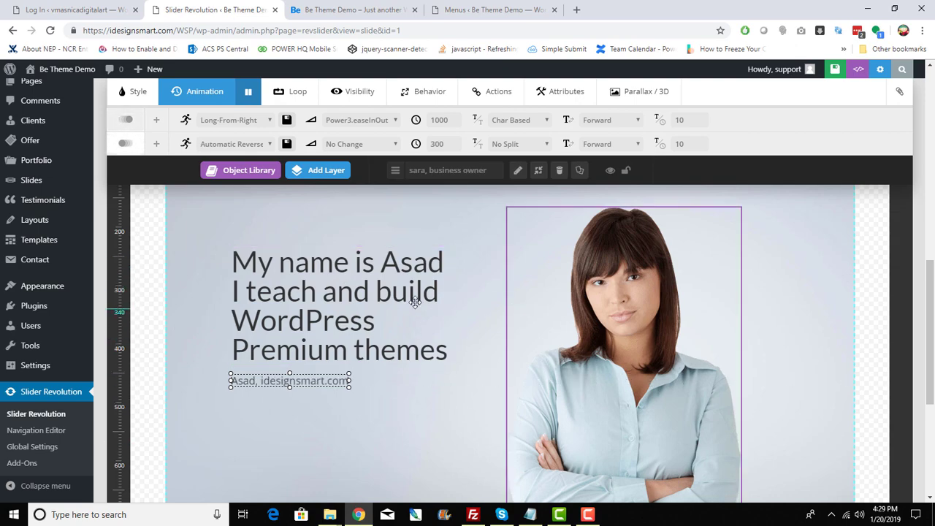
{"action": "scroll", "coordinate": [474, 365], "scroll_direction": "down", "scroll_amount": 3}
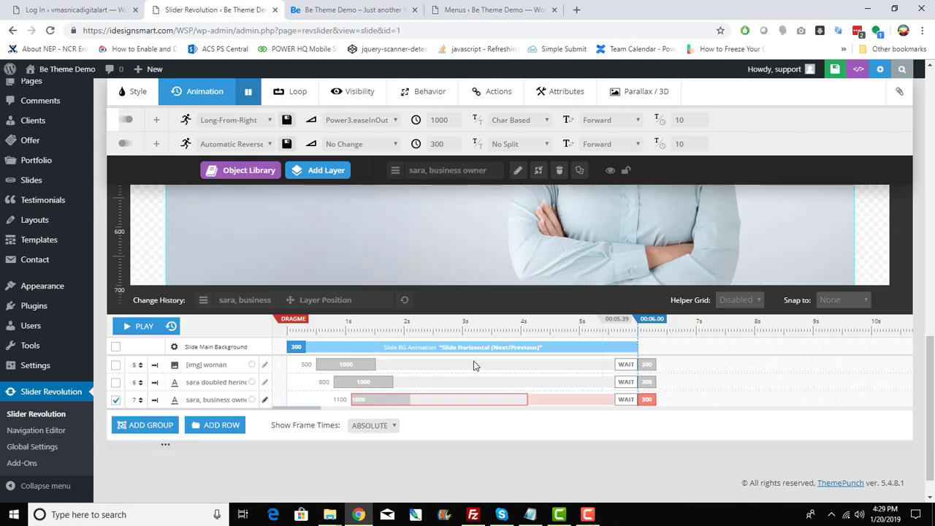
{"action": "scroll", "coordinate": [473, 365], "scroll_direction": "up", "scroll_amount": 5}
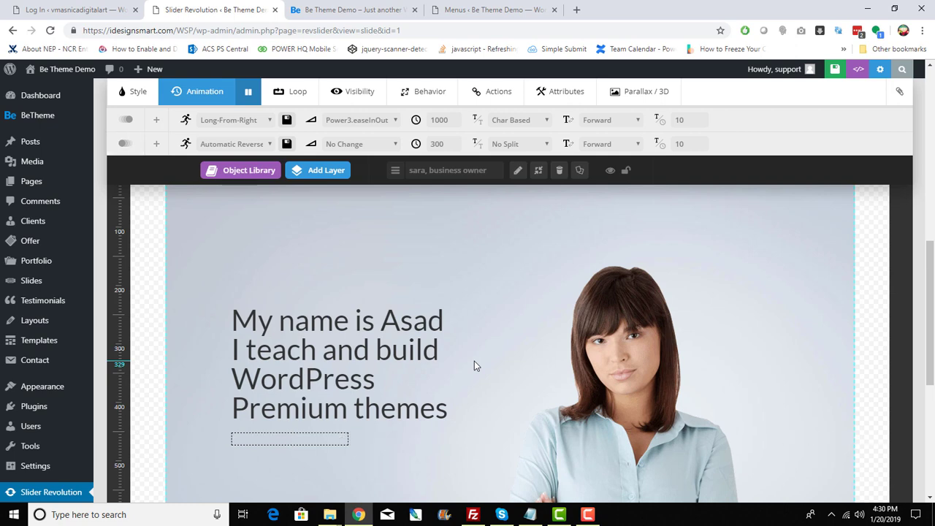
Review the new 'My name is' headline on the live BeBusiness homepage, then right-click Edit Page.
{"action": "left_click", "coordinate": [350, 9]}
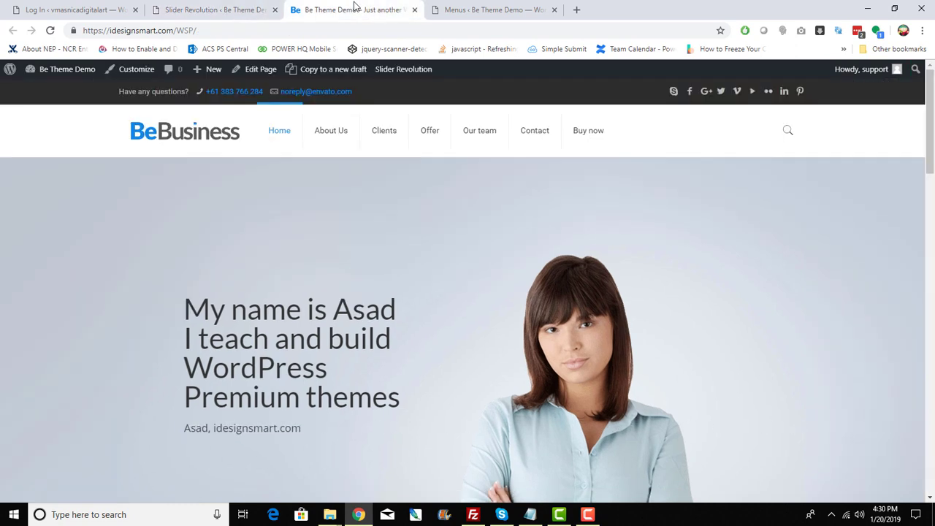
{"action": "scroll", "coordinate": [522, 314], "scroll_direction": "down", "scroll_amount": 3}
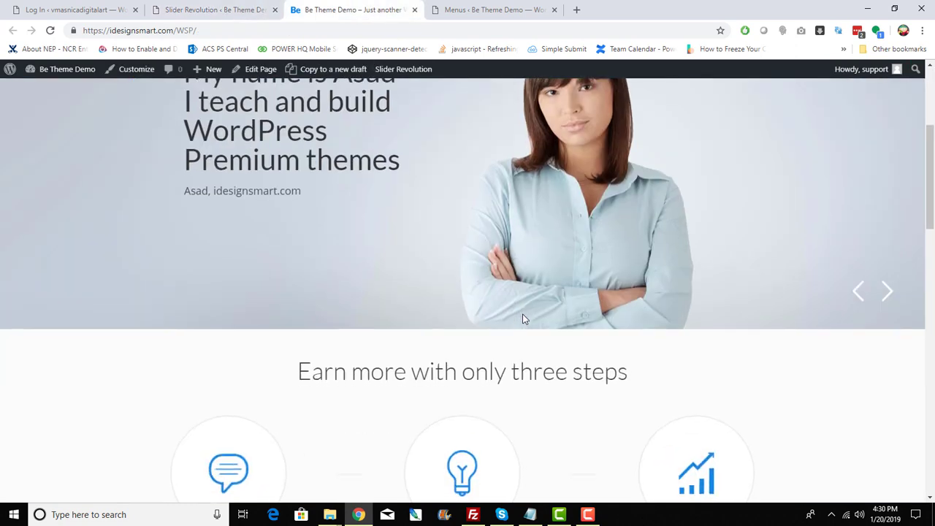
{"action": "scroll", "coordinate": [523, 319], "scroll_direction": "down", "scroll_amount": 6}
{"action": "scroll", "coordinate": [523, 313], "scroll_direction": "up", "scroll_amount": 5}
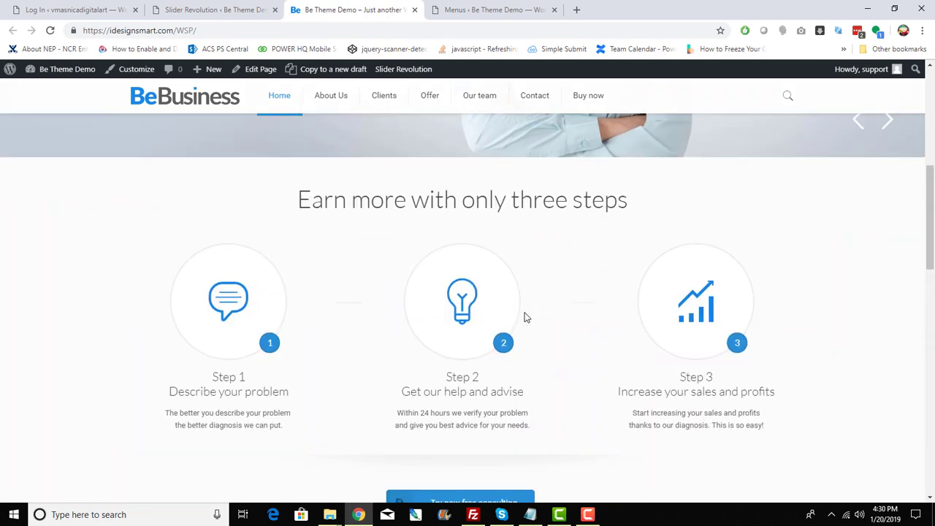
{"action": "scroll", "coordinate": [524, 317], "scroll_direction": "down", "scroll_amount": 15}
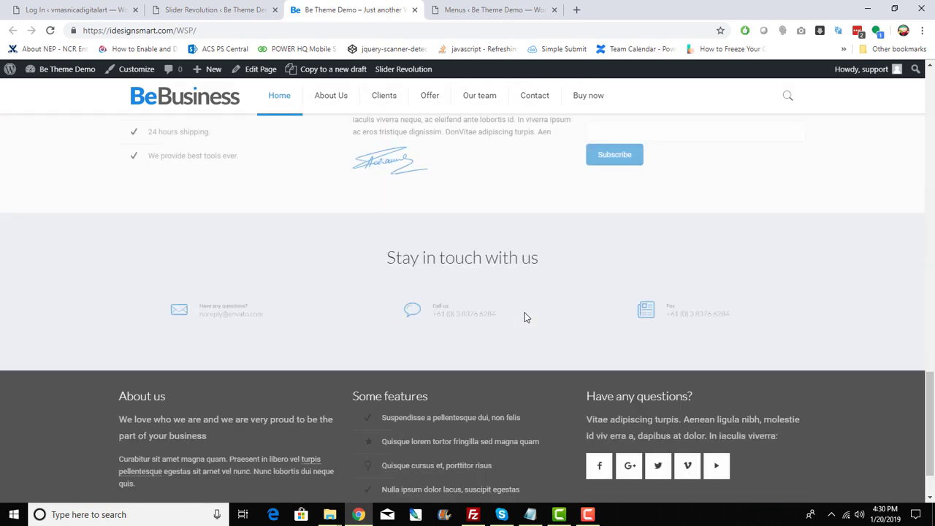
{"action": "scroll", "coordinate": [525, 317], "scroll_direction": "up", "scroll_amount": 12}
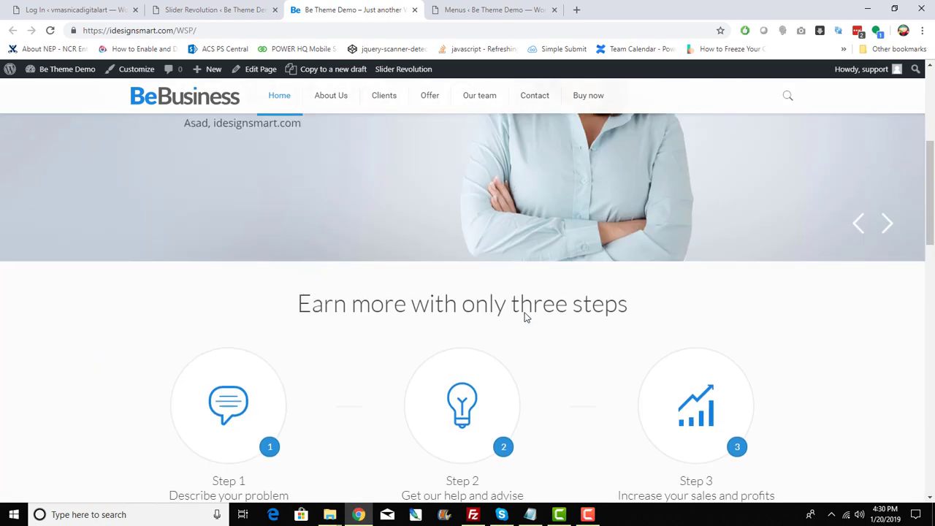
{"action": "scroll", "coordinate": [523, 317], "scroll_direction": "up", "scroll_amount": 3}
{"action": "scroll", "coordinate": [524, 317], "scroll_direction": "down", "scroll_amount": 4}
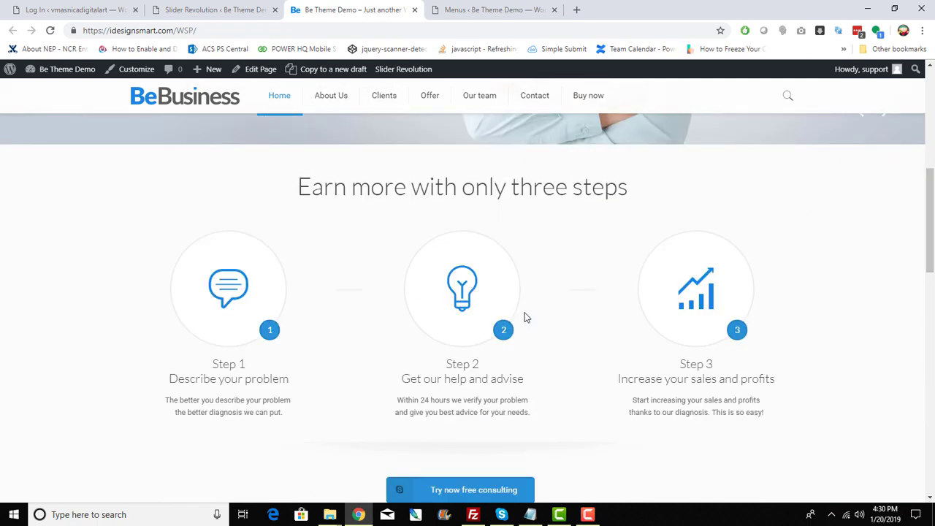
{"action": "scroll", "coordinate": [523, 317], "scroll_direction": "up", "scroll_amount": 4}
{"action": "scroll", "coordinate": [523, 317], "scroll_direction": "down", "scroll_amount": 4}
{"action": "scroll", "coordinate": [524, 317], "scroll_direction": "down", "scroll_amount": 2}
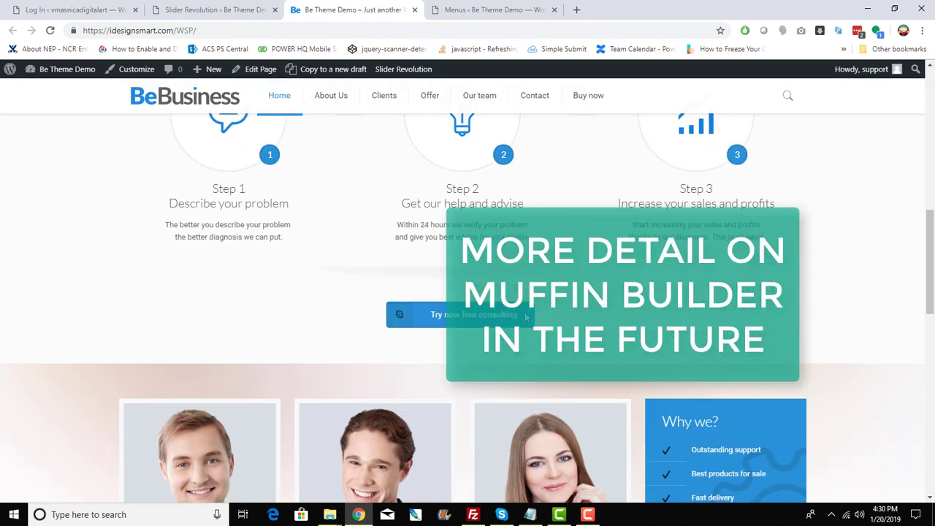
{"action": "scroll", "coordinate": [525, 317], "scroll_direction": "up", "scroll_amount": 3}
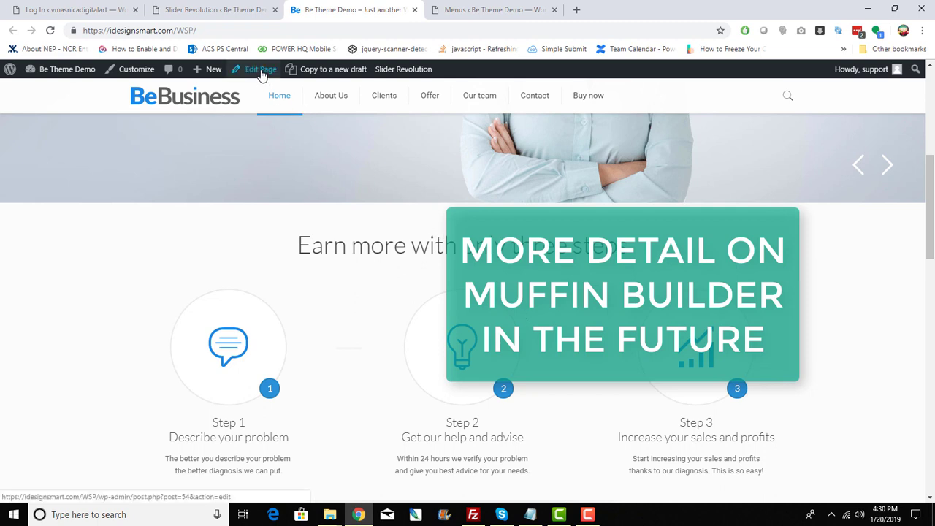
{"action": "right_click", "coordinate": [263, 73]}
Open the Home page editor, close the slider and menus tabs, and scroll to Muffin Builder.
{"action": "left_click", "coordinate": [246, 71]}
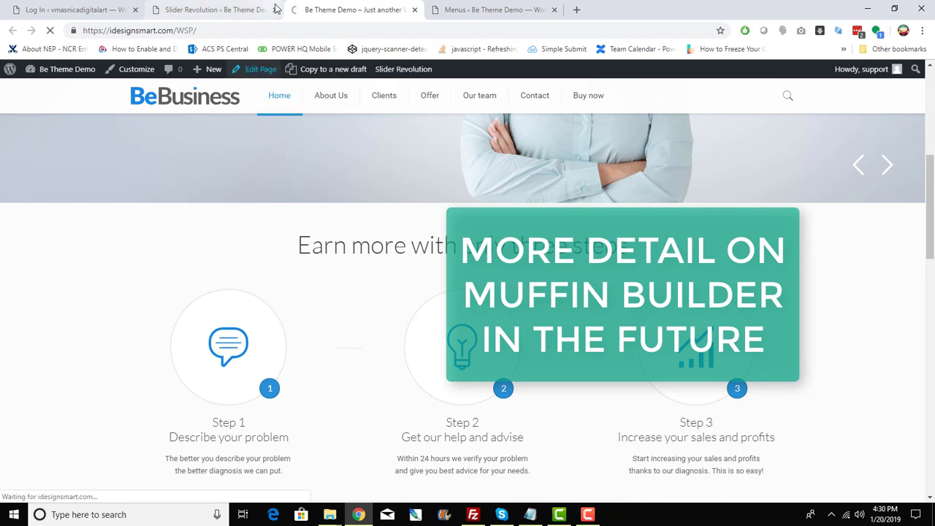
{"action": "left_click", "coordinate": [274, 10]}
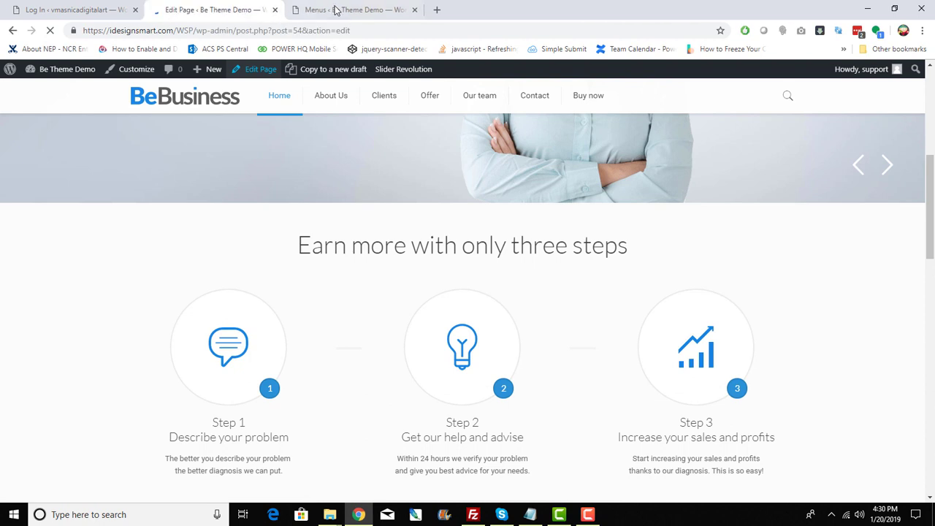
{"action": "left_click", "coordinate": [412, 10]}
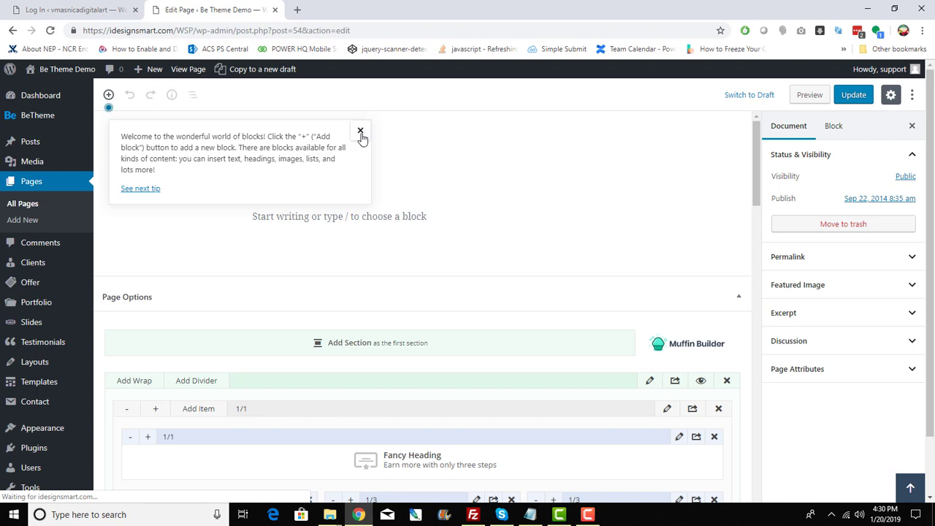
{"action": "left_click", "coordinate": [360, 131]}
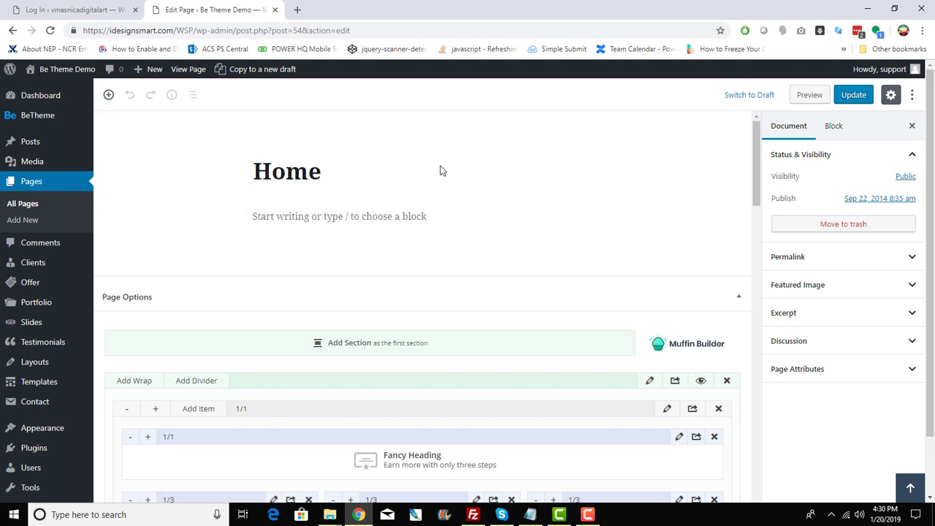
{"action": "scroll", "coordinate": [599, 257], "scroll_direction": "down", "scroll_amount": 3}
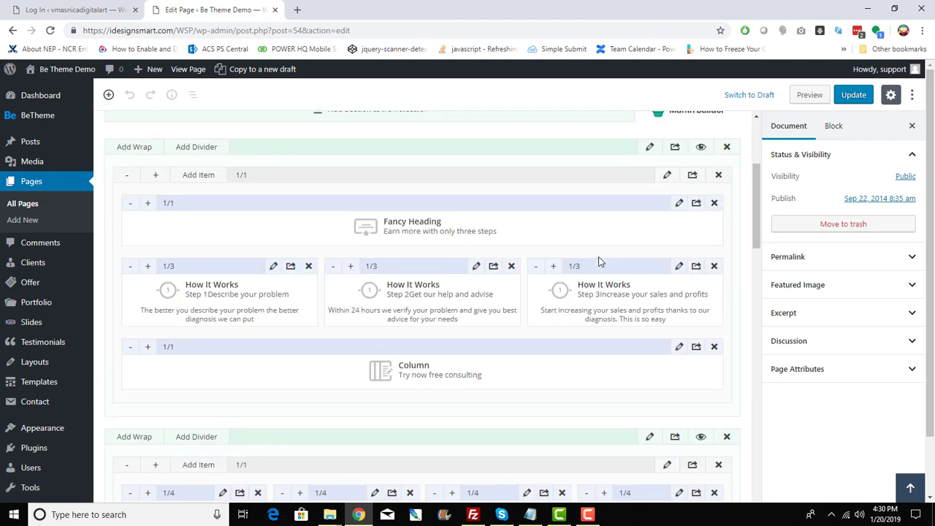
{"action": "scroll", "coordinate": [598, 263], "scroll_direction": "up", "scroll_amount": 3}
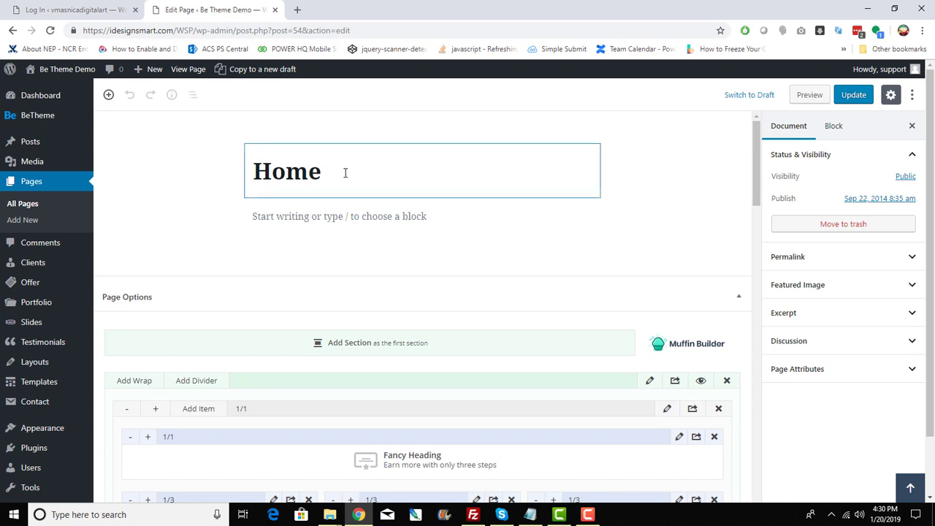
{"action": "scroll", "coordinate": [495, 248], "scroll_direction": "down", "scroll_amount": 2}
{"action": "scroll", "coordinate": [497, 246], "scroll_direction": "down", "scroll_amount": 1}
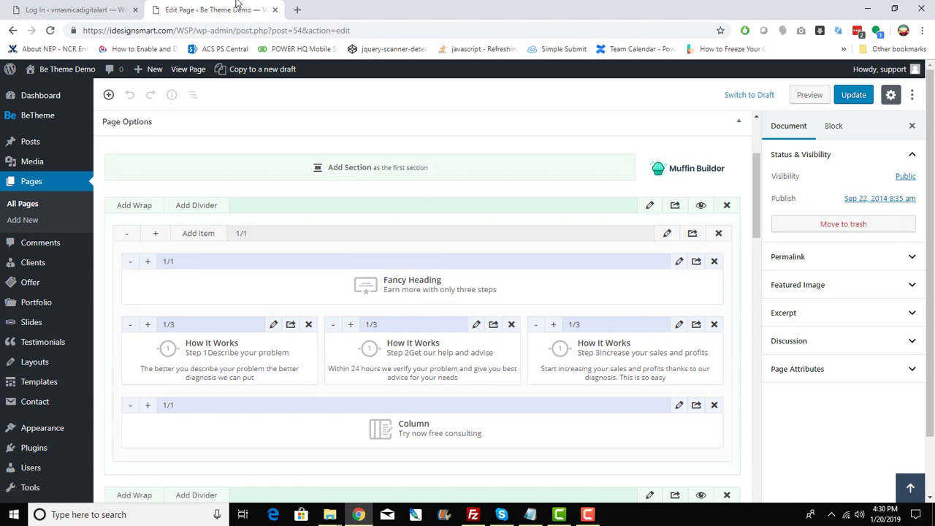
Open the live Home page in a new tab and scroll through it.
{"action": "right_click", "coordinate": [188, 69]}
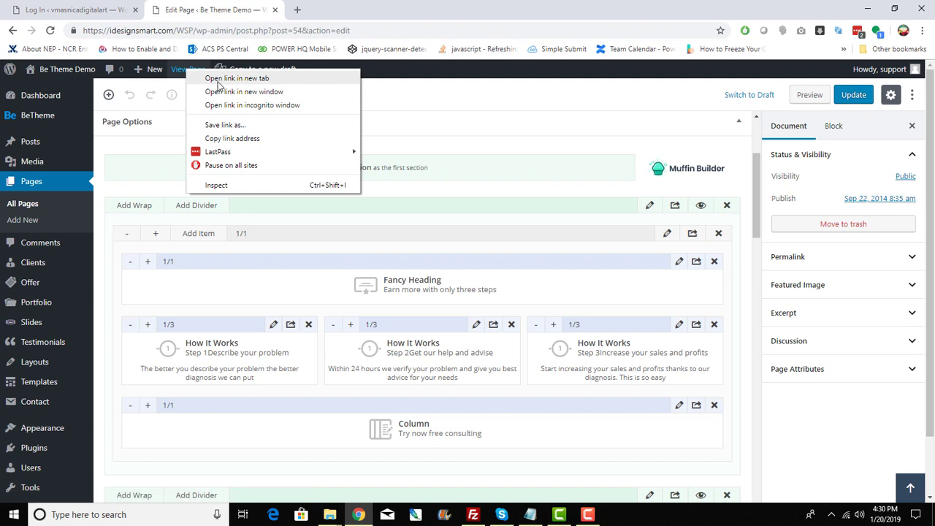
{"action": "left_click", "coordinate": [219, 81]}
{"action": "left_click", "coordinate": [324, 8]}
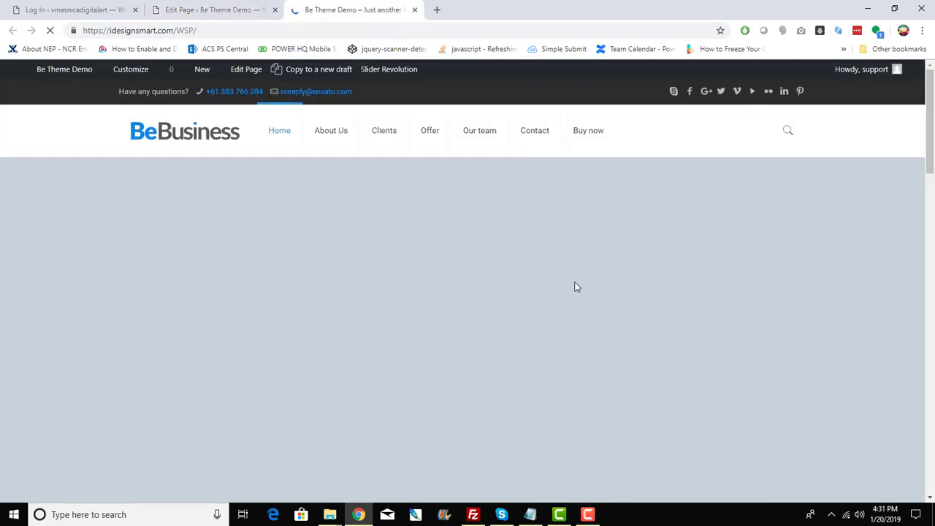
{"action": "scroll", "coordinate": [576, 286], "scroll_direction": "down", "scroll_amount": 10}
{"action": "scroll", "coordinate": [576, 284], "scroll_direction": "up", "scroll_amount": 3}
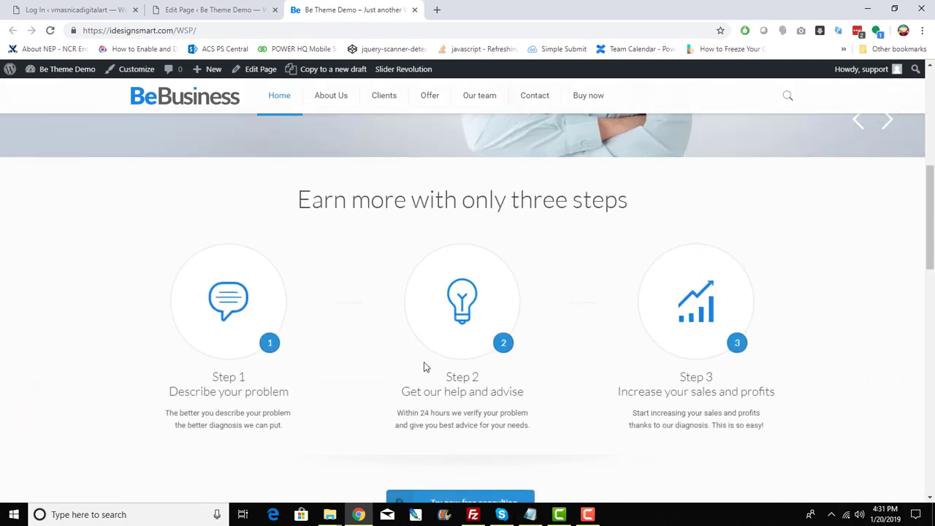
{"action": "scroll", "coordinate": [425, 367], "scroll_direction": "down", "scroll_amount": 1}
{"action": "scroll", "coordinate": [425, 367], "scroll_direction": "down", "scroll_amount": 5}
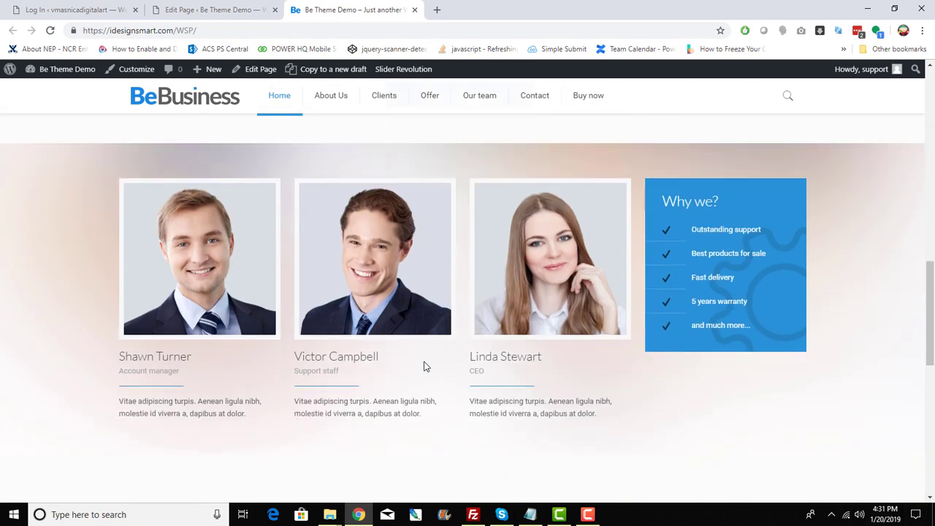
{"action": "scroll", "coordinate": [708, 245], "scroll_direction": "up", "scroll_amount": 3}
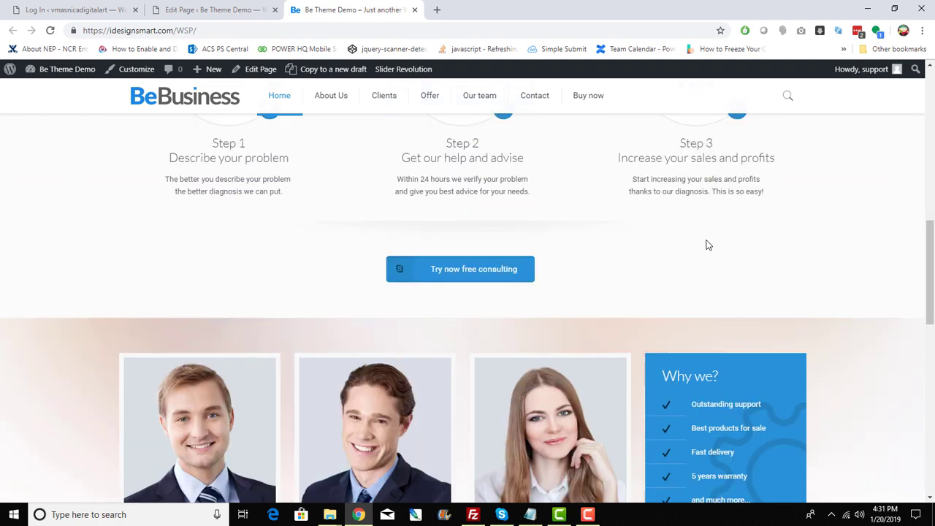
{"action": "scroll", "coordinate": [707, 245], "scroll_direction": "down", "scroll_amount": 3}
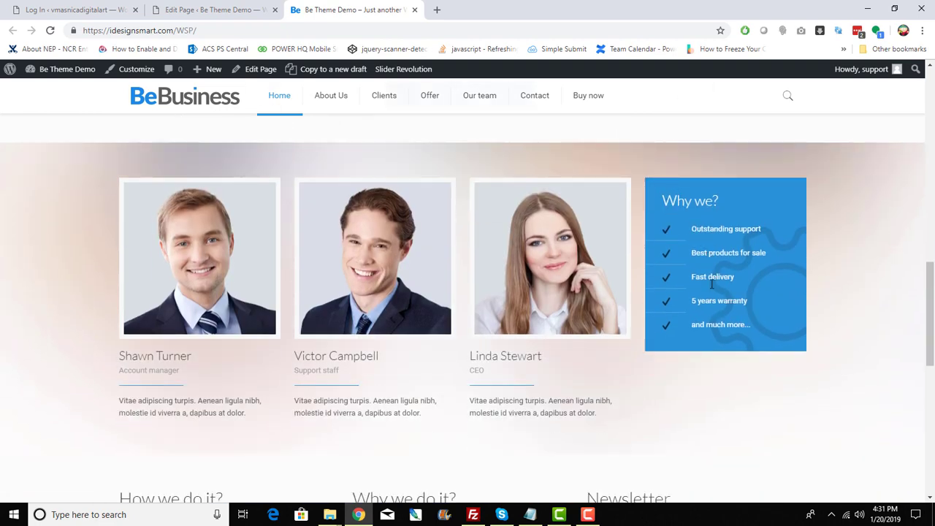
{"action": "scroll", "coordinate": [729, 271], "scroll_direction": "down", "scroll_amount": 5}
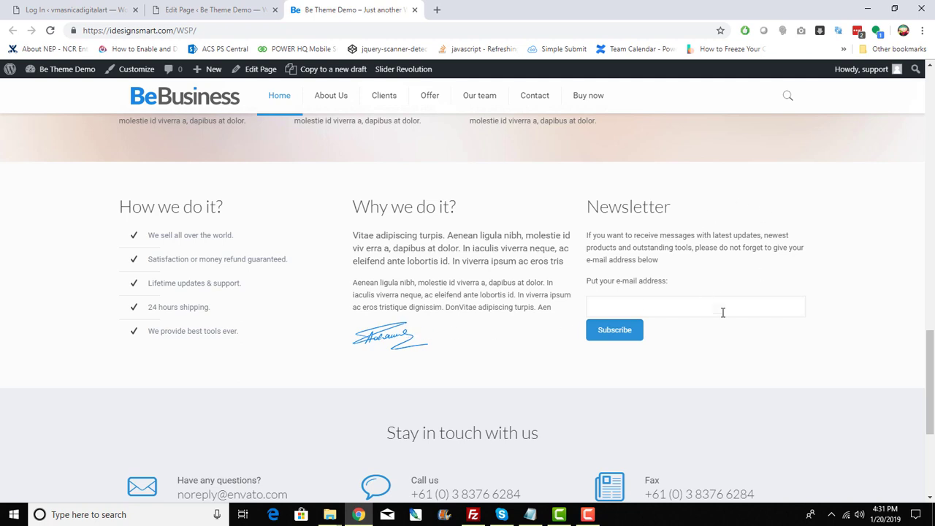
Compare the live homepage with the Muffin Builder layout, leaving the Fancy Heading in place.
{"action": "left_click", "coordinate": [194, 6]}
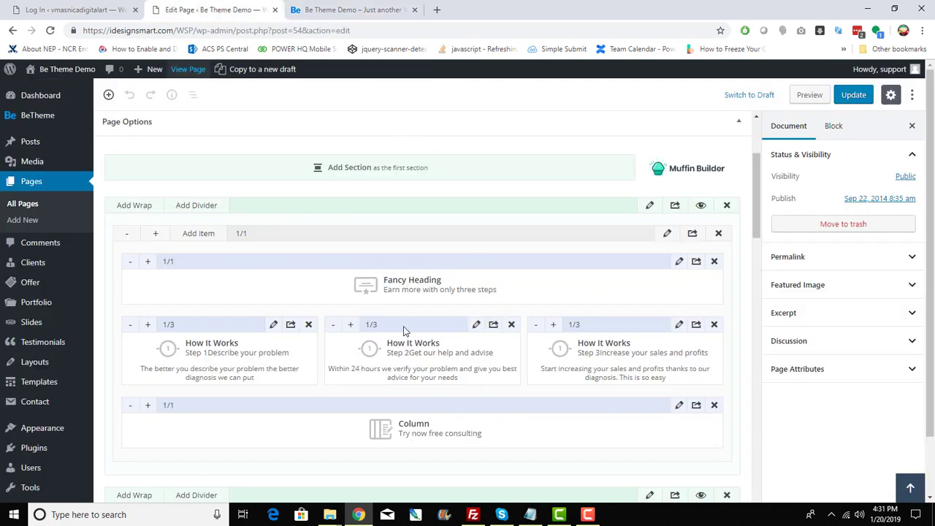
{"action": "left_click", "coordinate": [339, 7]}
{"action": "scroll", "coordinate": [453, 281], "scroll_direction": "up", "scroll_amount": 15}
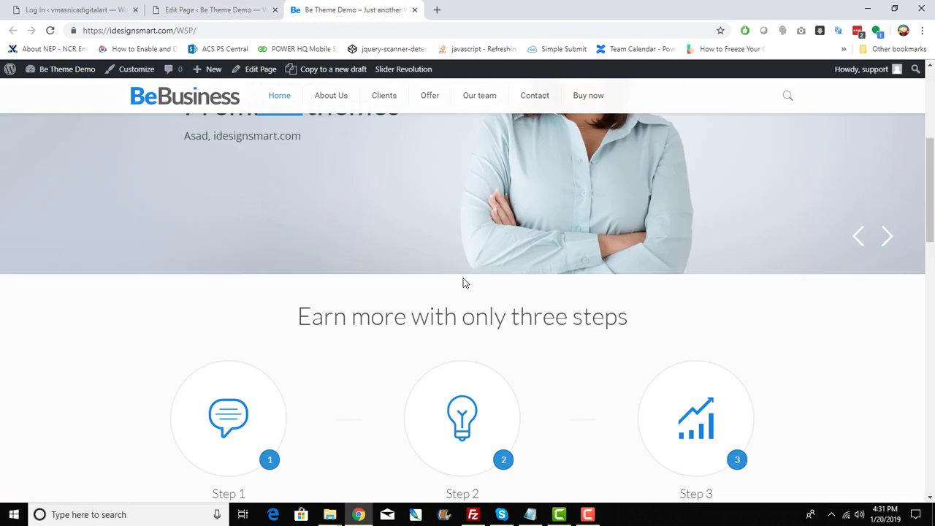
{"action": "left_click", "coordinate": [212, 10]}
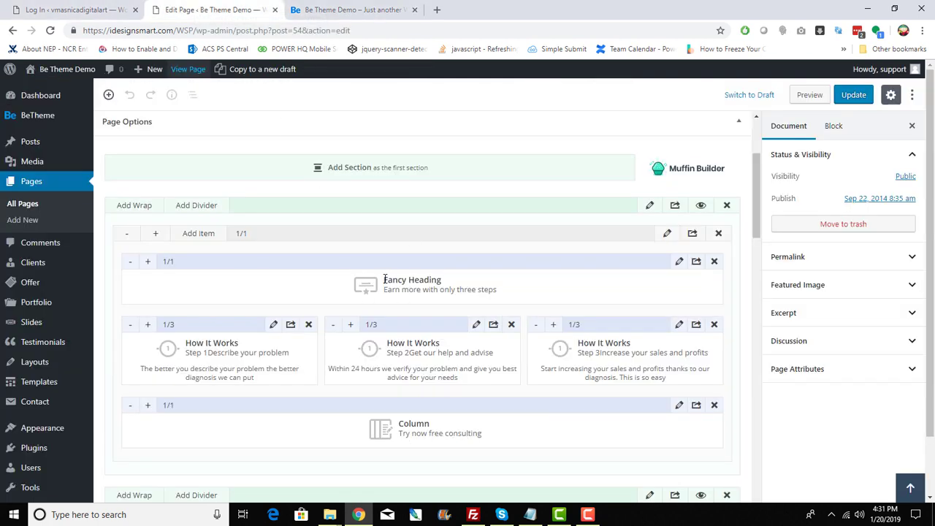
{"action": "left_click_drag", "start_coordinate": [502, 289], "coordinate": [506, 287]}
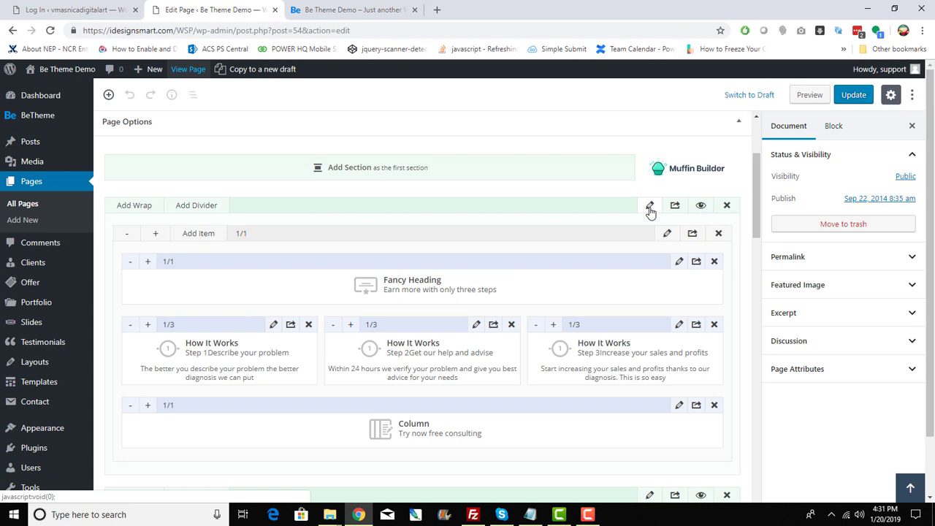
{"action": "left_click", "coordinate": [650, 209]}
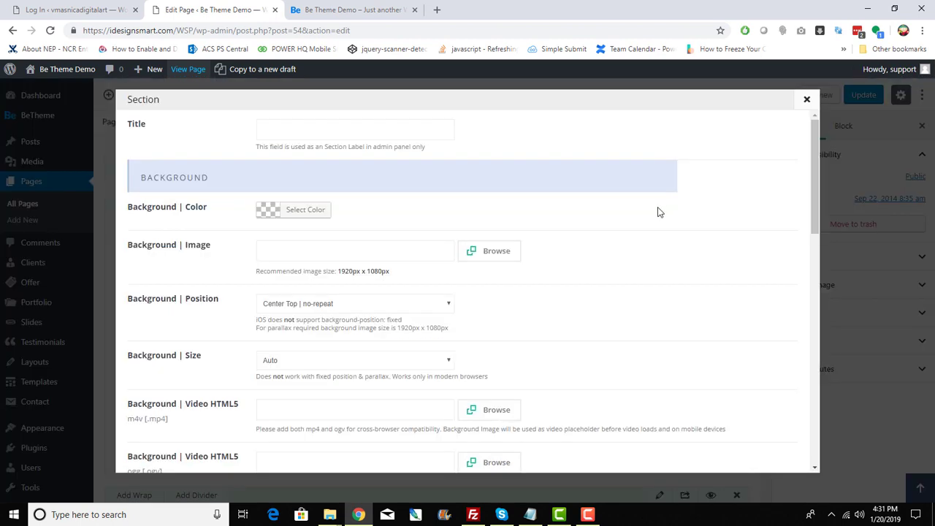
{"action": "scroll", "coordinate": [499, 303], "scroll_direction": "down", "scroll_amount": 3}
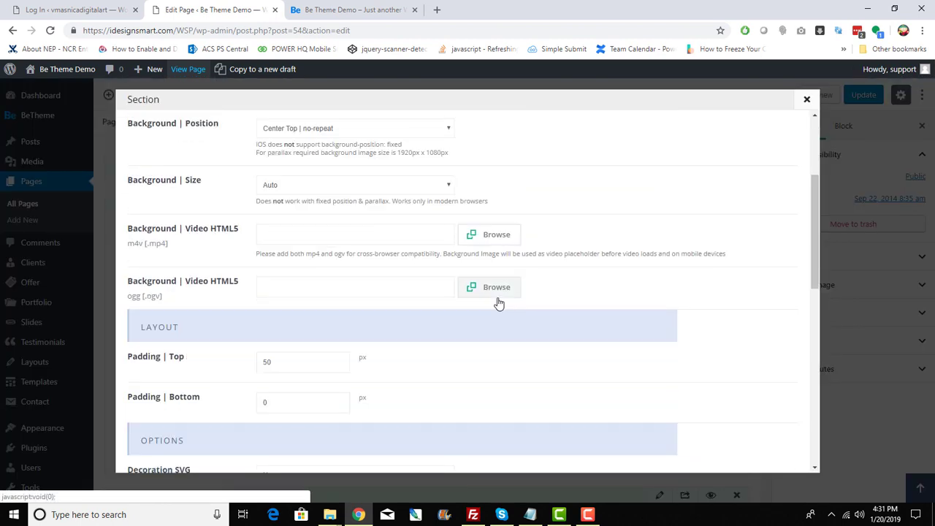
{"action": "scroll", "coordinate": [497, 303], "scroll_direction": "down", "scroll_amount": 5}
{"action": "scroll", "coordinate": [497, 302], "scroll_direction": "up", "scroll_amount": 3}
{"action": "scroll", "coordinate": [497, 301], "scroll_direction": "up", "scroll_amount": 1}
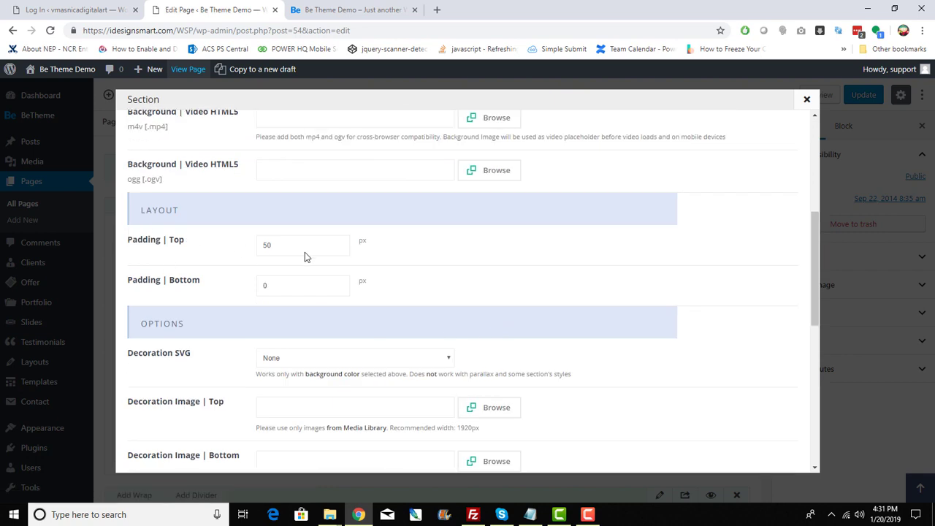
{"action": "left_click_drag", "start_coordinate": [303, 251], "coordinate": [218, 255]}
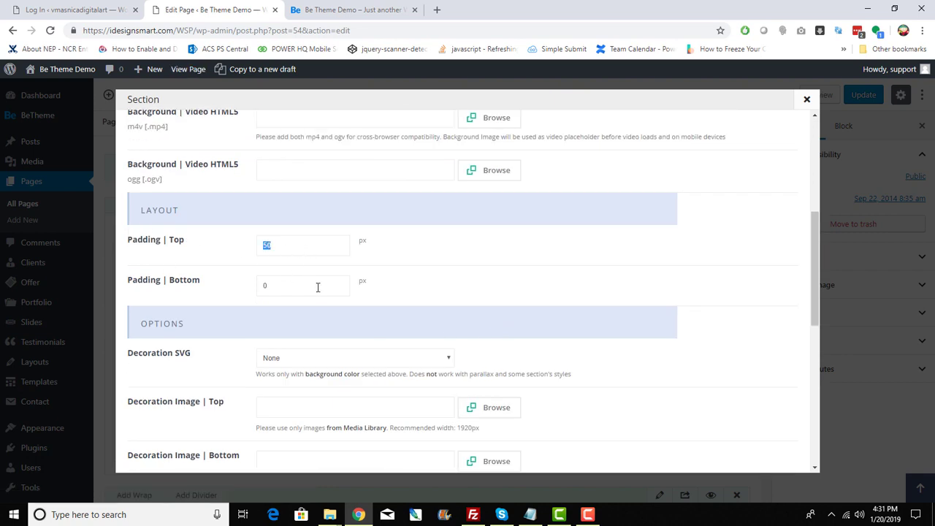
{"action": "scroll", "coordinate": [316, 288], "scroll_direction": "up", "scroll_amount": 5}
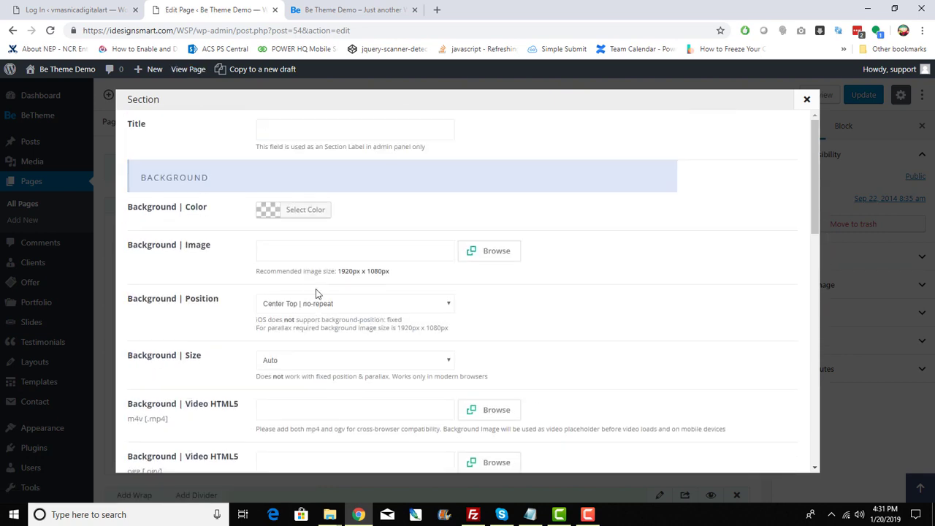
{"action": "scroll", "coordinate": [316, 289], "scroll_direction": "down", "scroll_amount": 9}
{"action": "scroll", "coordinate": [316, 292], "scroll_direction": "down", "scroll_amount": 2}
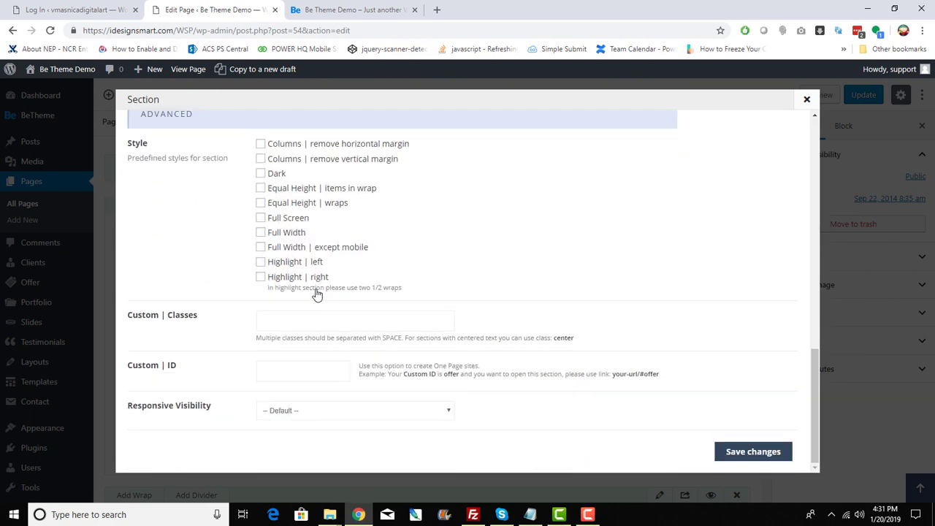
{"action": "scroll", "coordinate": [316, 292], "scroll_direction": "up", "scroll_amount": 3}
{"action": "scroll", "coordinate": [315, 292], "scroll_direction": "up", "scroll_amount": 4}
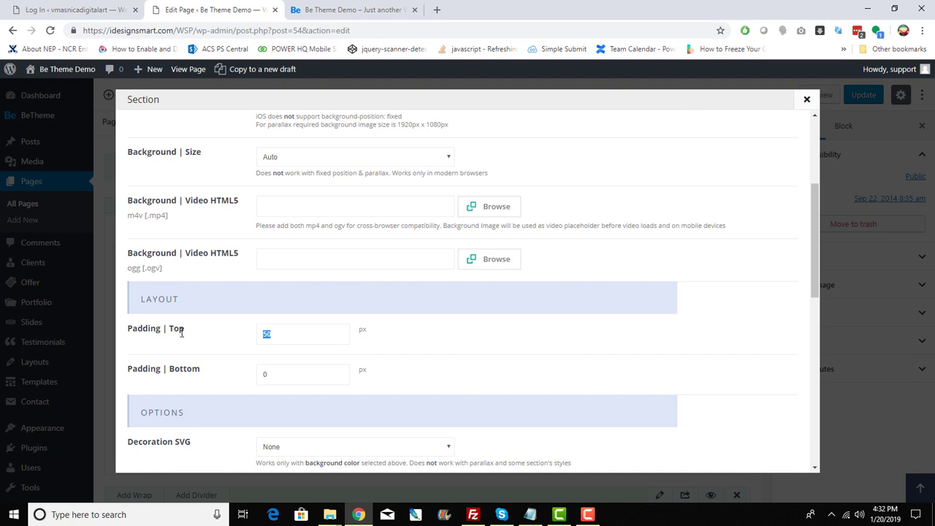
{"action": "scroll", "coordinate": [268, 335], "scroll_direction": "up", "scroll_amount": 3}
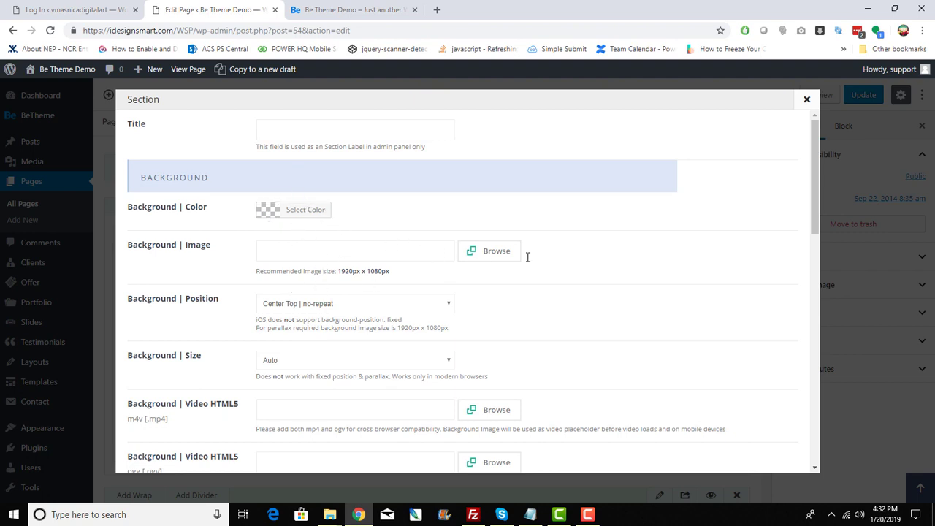
{"action": "left_click", "coordinate": [338, 305]}
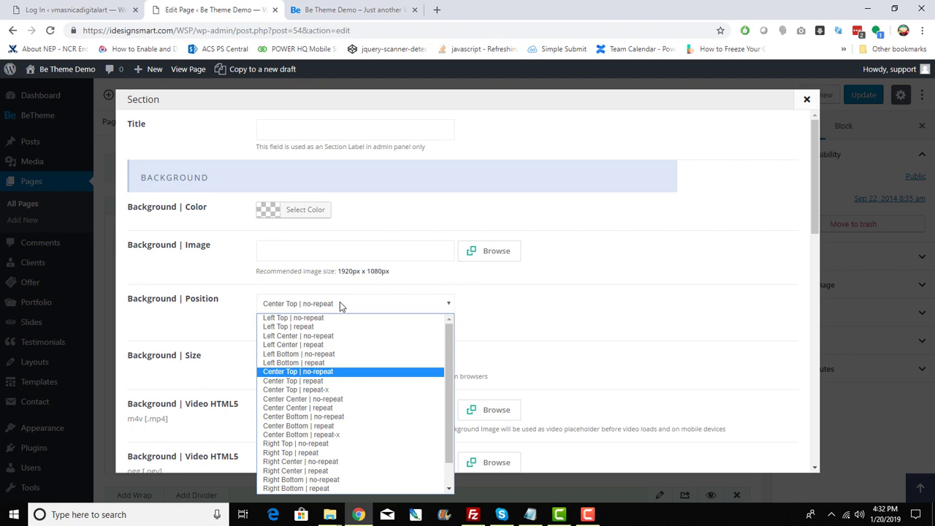
{"action": "left_click", "coordinate": [520, 320]}
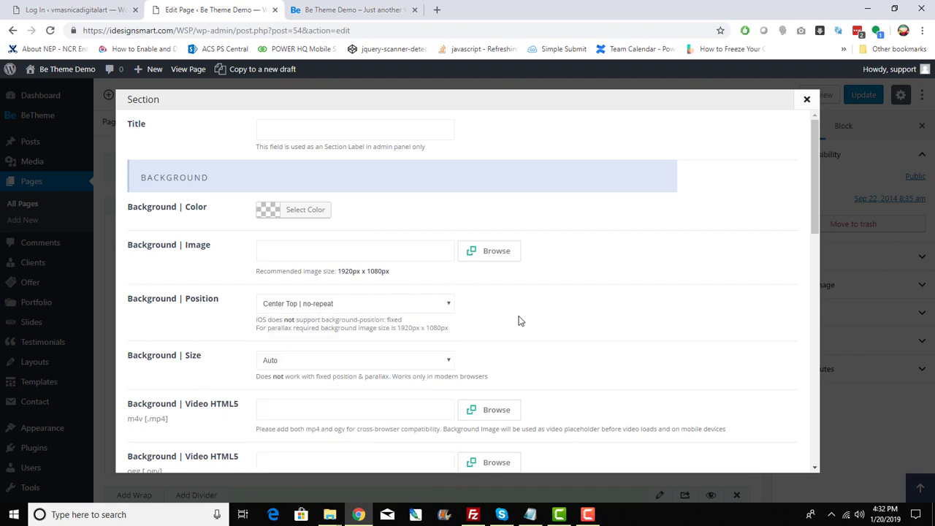
{"action": "left_click", "coordinate": [408, 363]}
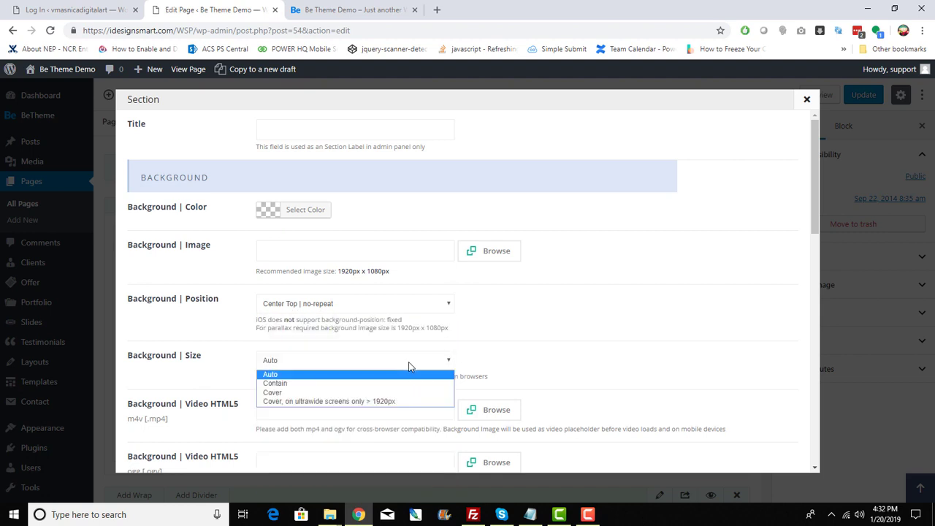
{"action": "left_click", "coordinate": [409, 363]}
{"action": "scroll", "coordinate": [567, 376], "scroll_direction": "down", "scroll_amount": 1}
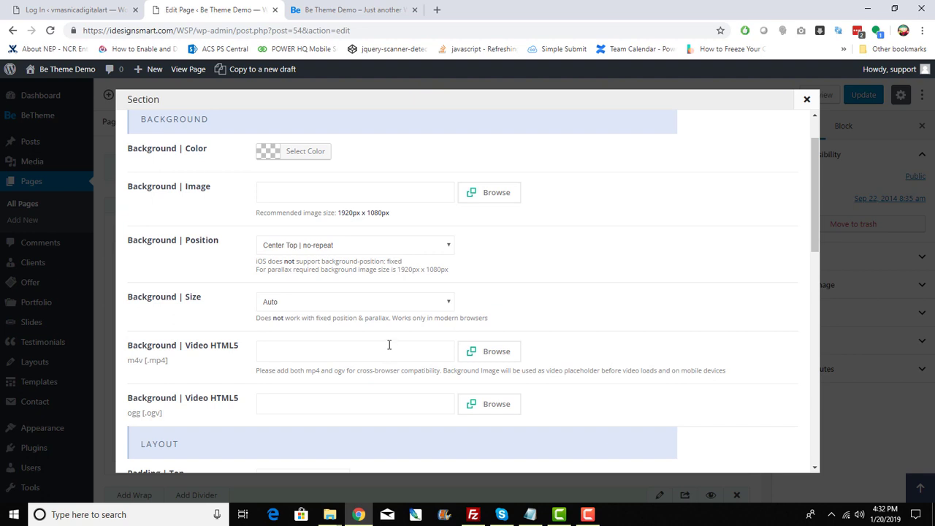
{"action": "scroll", "coordinate": [393, 341], "scroll_direction": "down", "scroll_amount": 3}
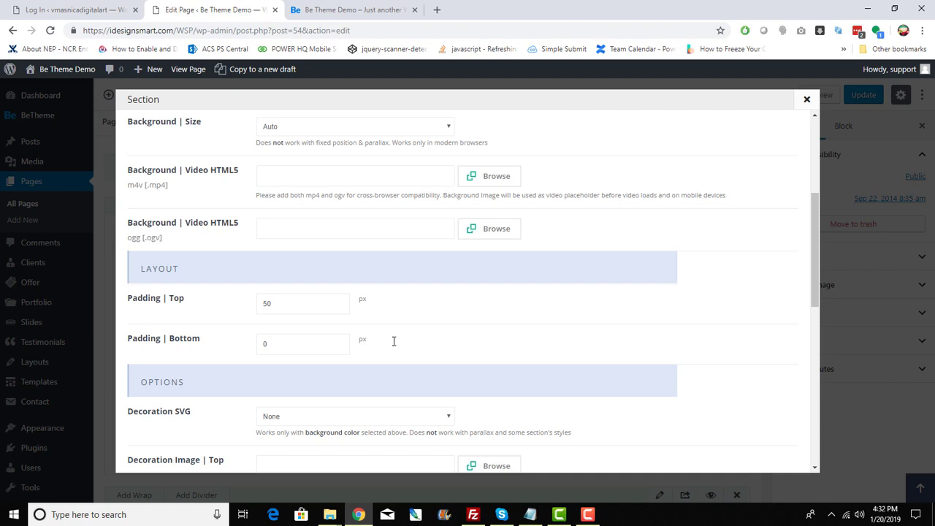
{"action": "scroll", "coordinate": [393, 341], "scroll_direction": "down", "scroll_amount": 3}
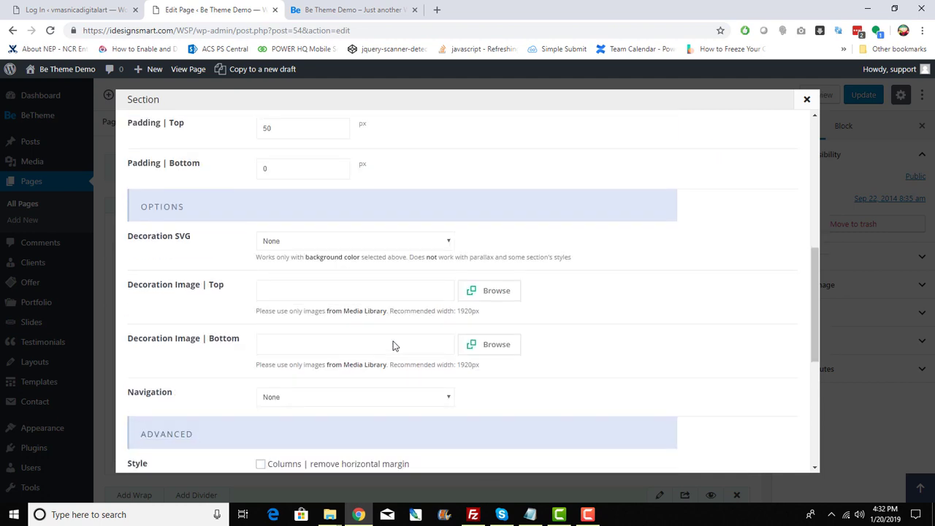
{"action": "scroll", "coordinate": [393, 343], "scroll_direction": "down", "scroll_amount": 4}
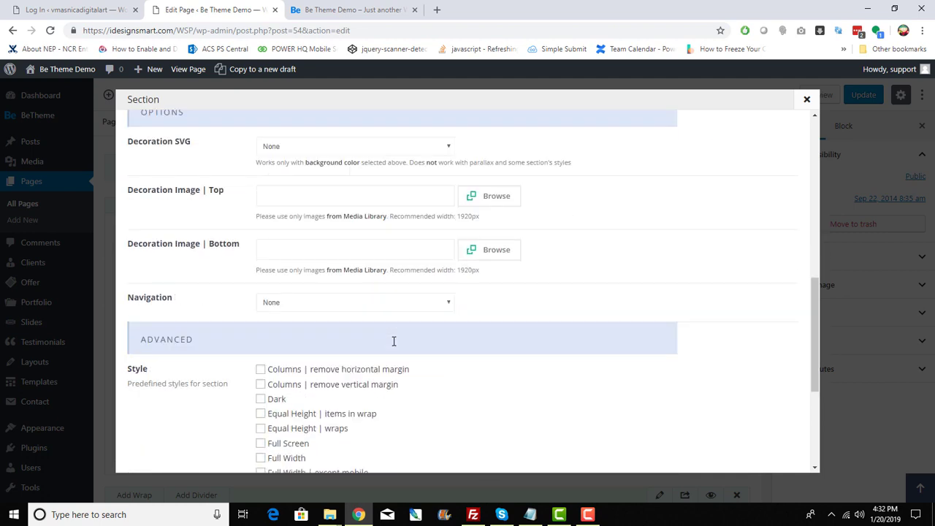
{"action": "left_click", "coordinate": [806, 101]}
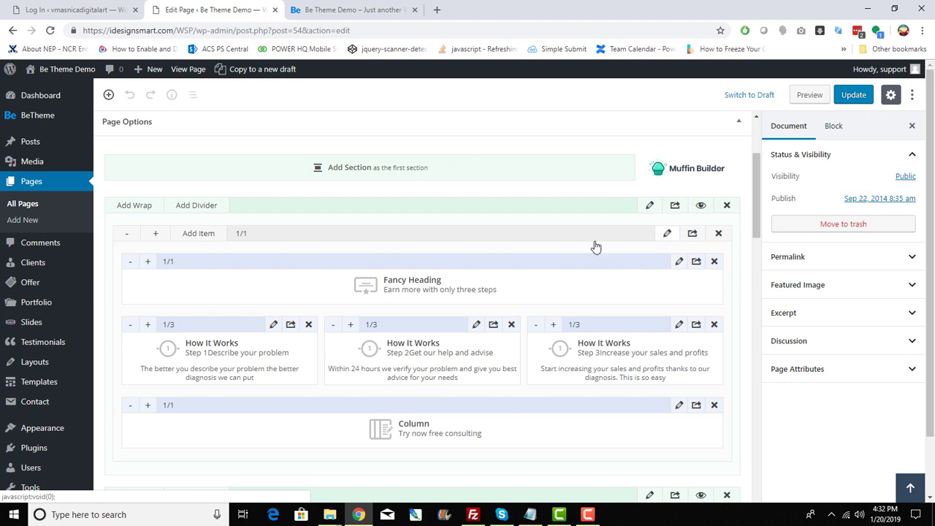
{"action": "left_click", "coordinate": [667, 235]}
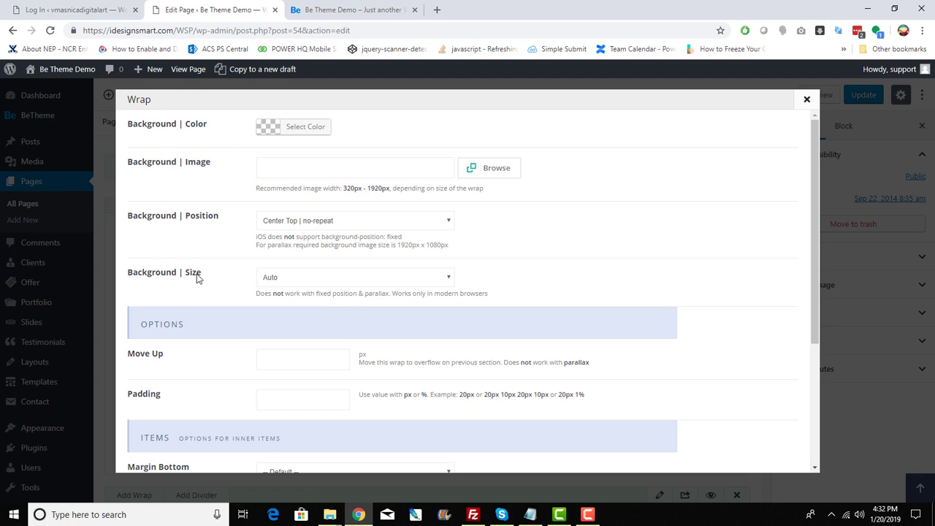
{"action": "scroll", "coordinate": [223, 270], "scroll_direction": "down", "scroll_amount": 3}
{"action": "scroll", "coordinate": [224, 270], "scroll_direction": "up", "scroll_amount": 3}
{"action": "left_click", "coordinate": [806, 99]}
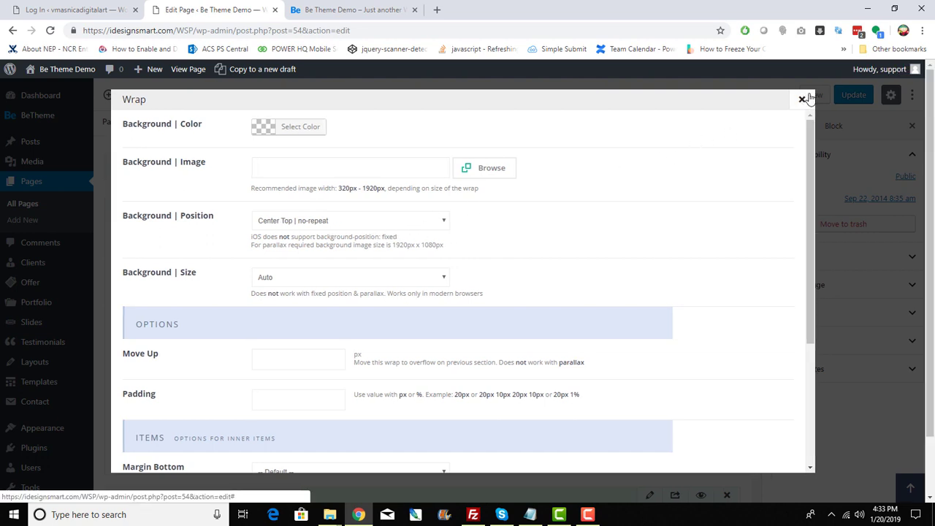
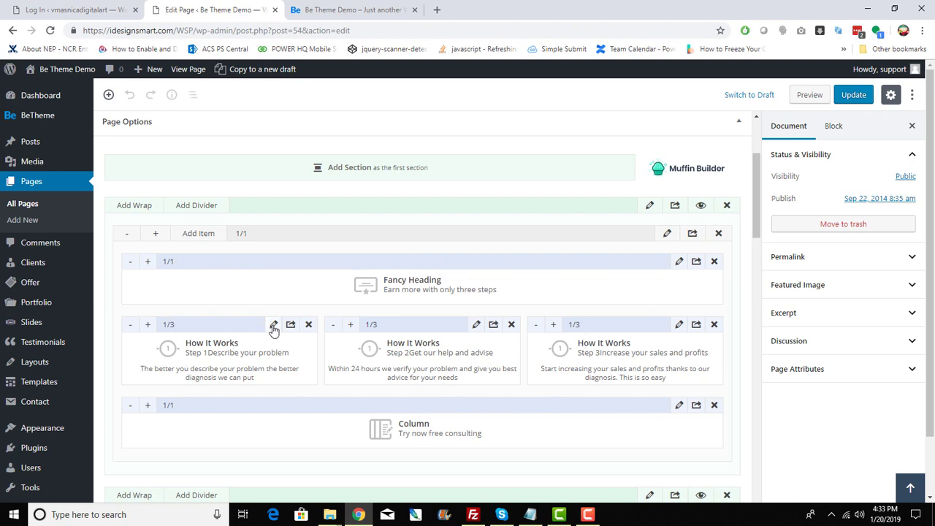
Open the first How It Works step's settings and inspect its description and background image address.
{"action": "left_click", "coordinate": [275, 325]}
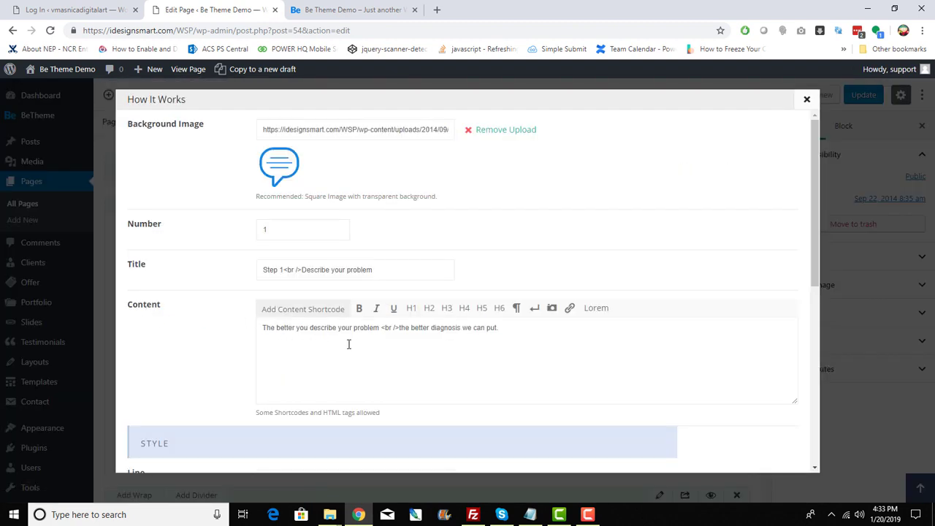
{"action": "left_click_drag", "start_coordinate": [503, 330], "coordinate": [227, 325]}
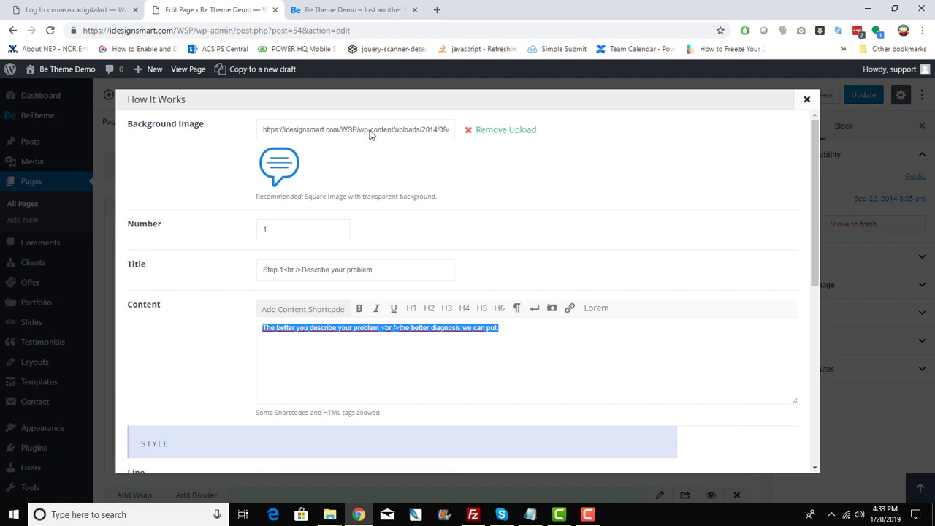
{"action": "left_click_drag", "start_coordinate": [376, 129], "coordinate": [542, 132]}
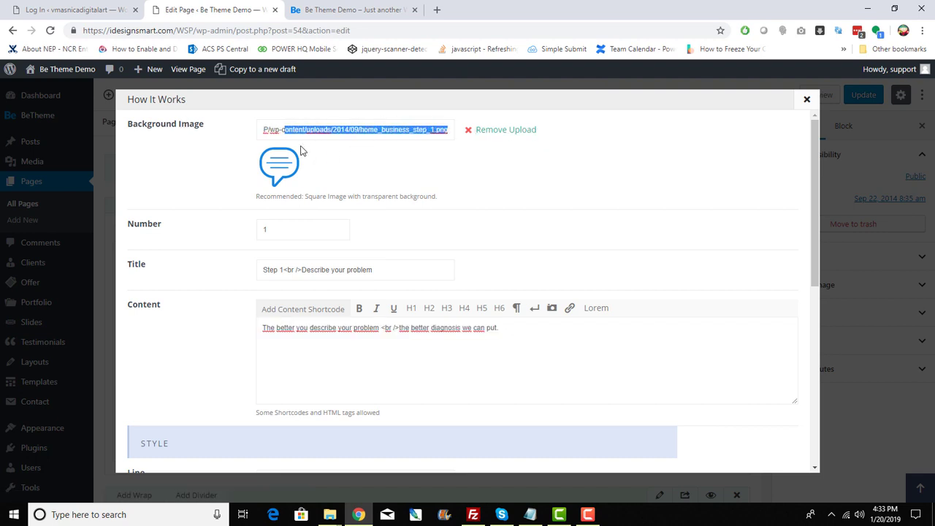
{"action": "scroll", "coordinate": [350, 244], "scroll_direction": "down", "scroll_amount": 2}
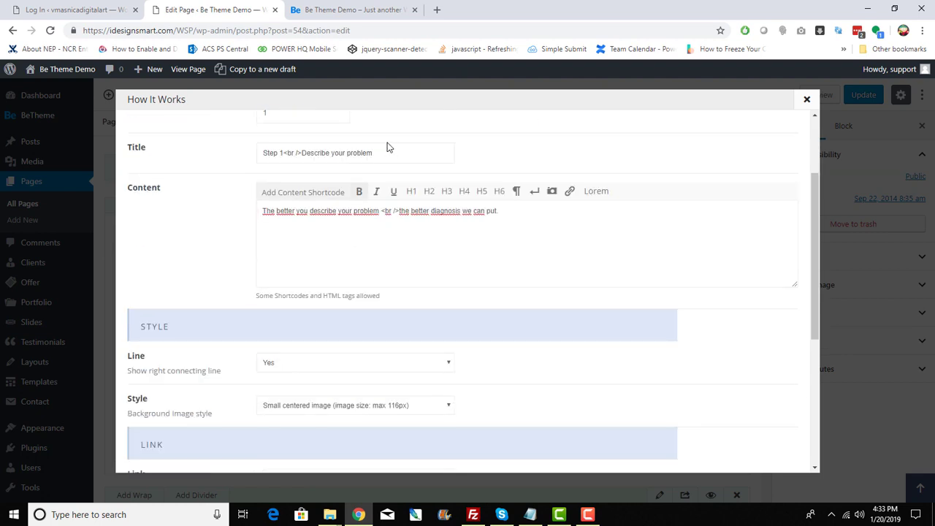
{"action": "scroll", "coordinate": [384, 180], "scroll_direction": "up", "scroll_amount": 2}
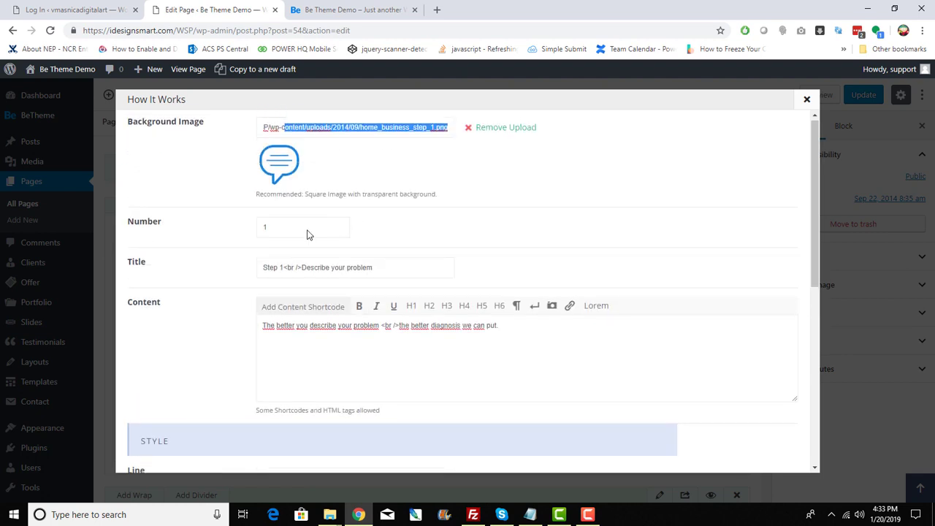
Retitle the step 'Designing with Be', set its description to 'Will Change some text', and save.
{"action": "left_click_drag", "start_coordinate": [302, 271], "coordinate": [381, 268]}
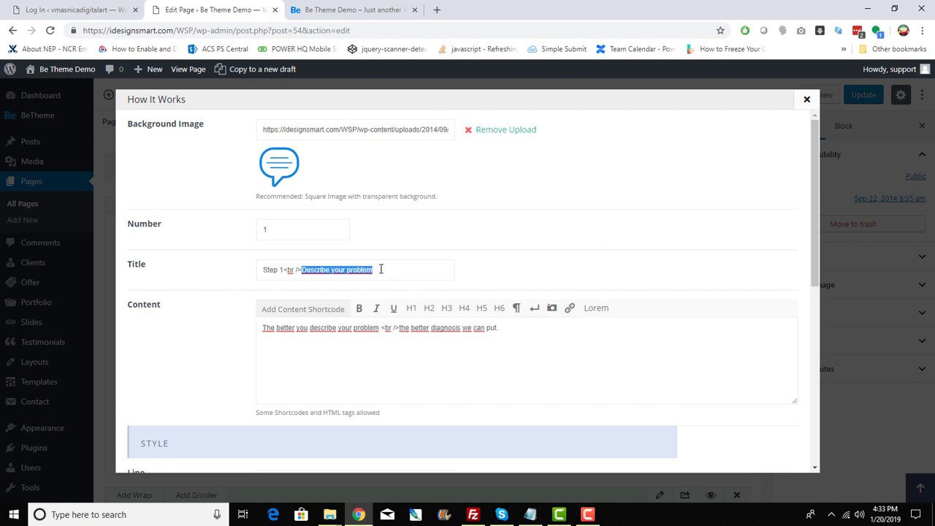
{"action": "type", "text": "De"}
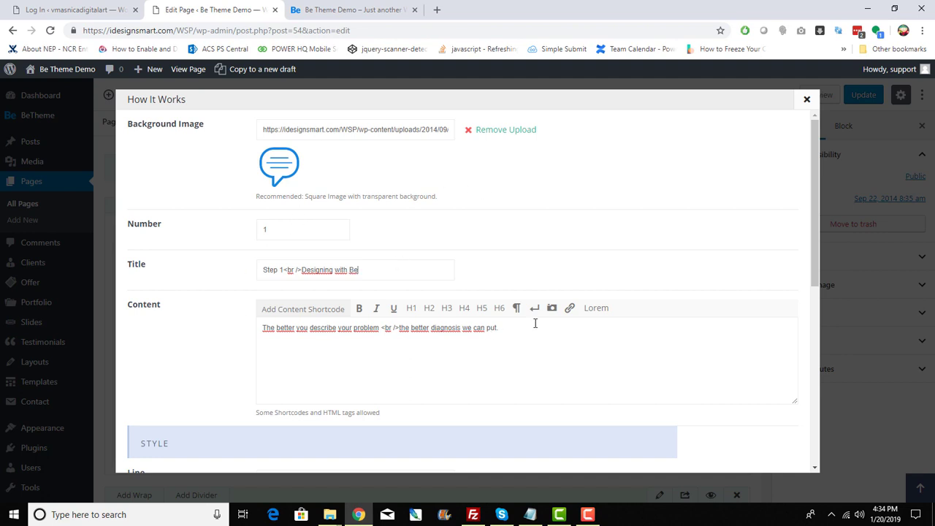
{"action": "left_click_drag", "start_coordinate": [262, 328], "coordinate": [382, 327]}
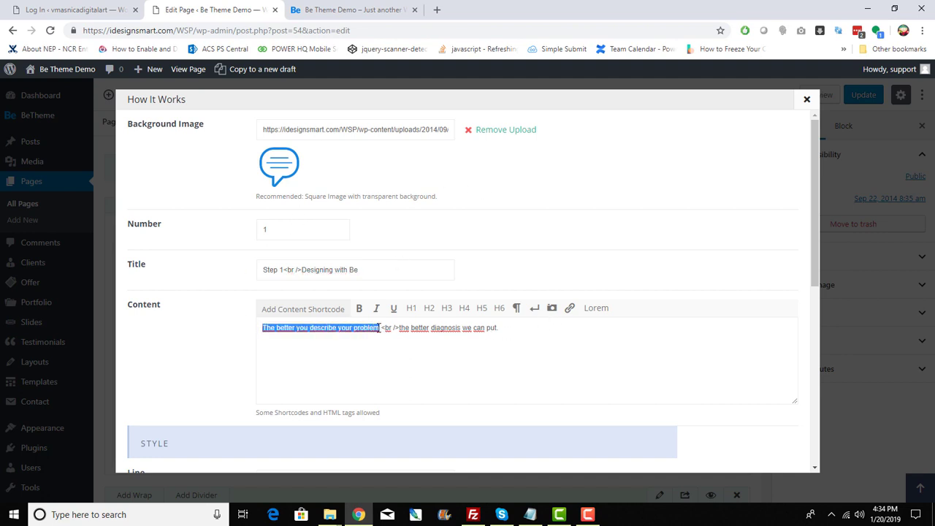
{"action": "type", "text": "Will Cha"}
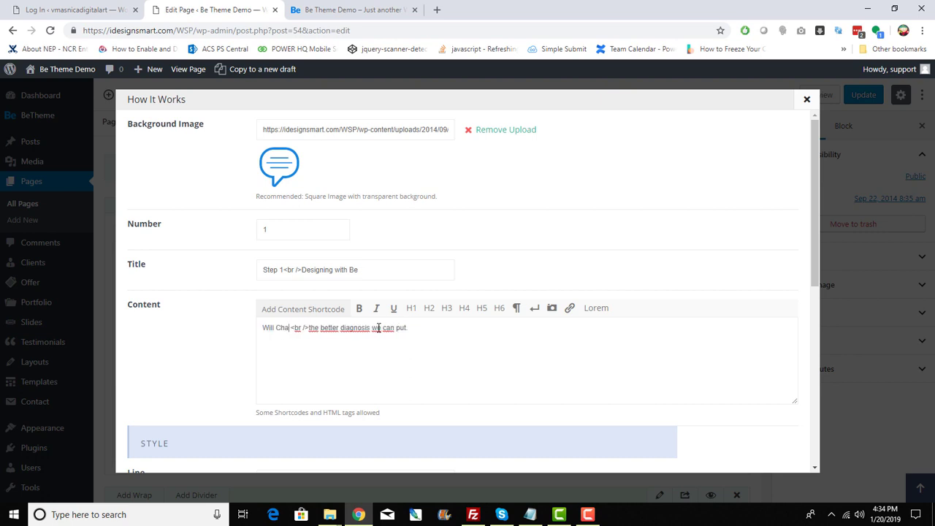
{"action": "type", "text": "nge som"}
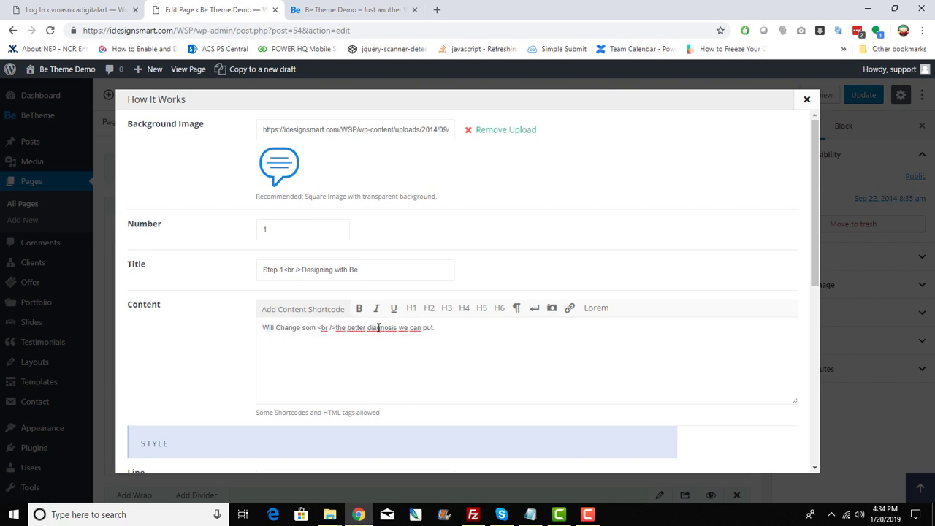
{"action": "type", "text": "e text"}
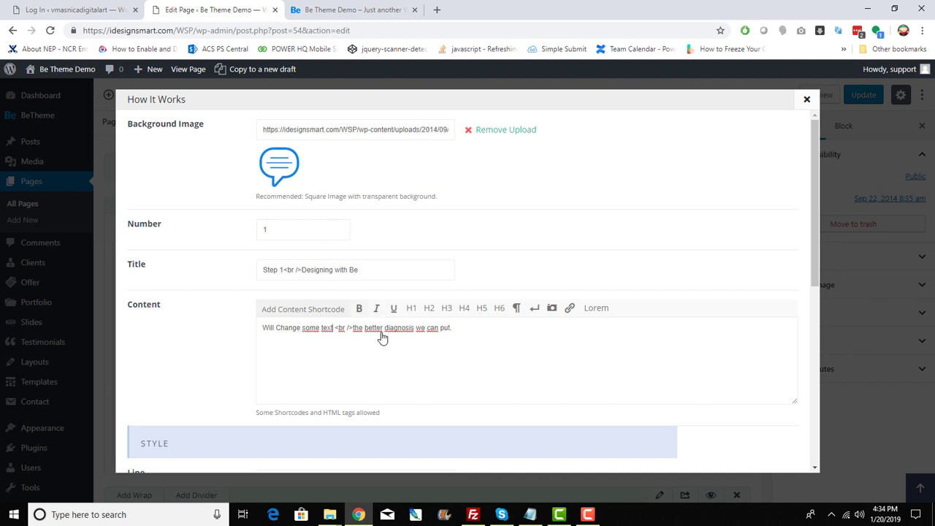
{"action": "scroll", "coordinate": [381, 336], "scroll_direction": "down", "scroll_amount": 5}
{"action": "scroll", "coordinate": [382, 336], "scroll_direction": "down", "scroll_amount": 1}
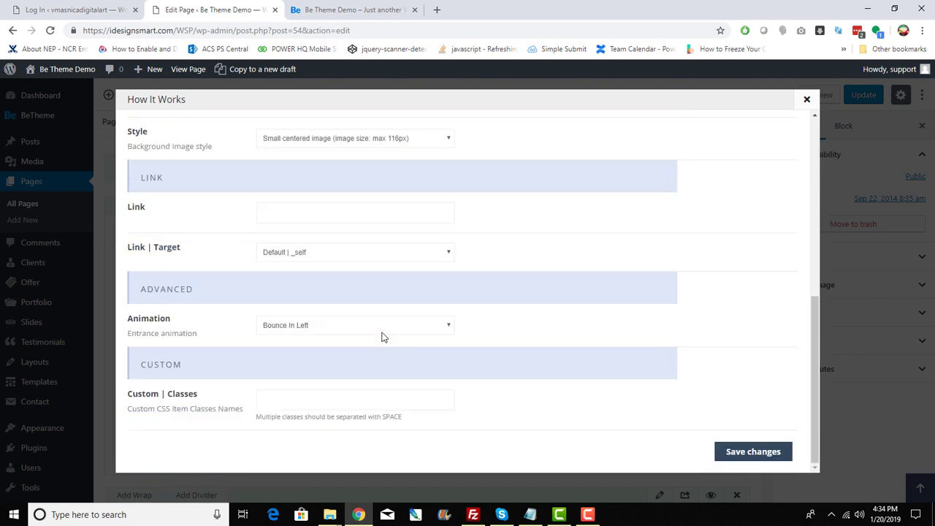
{"action": "scroll", "coordinate": [301, 314], "scroll_direction": "up", "scroll_amount": 5}
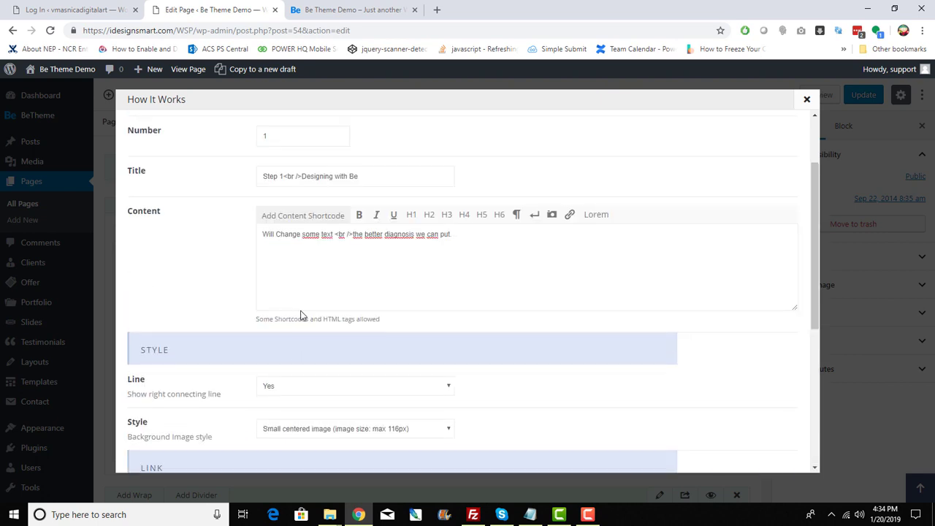
{"action": "scroll", "coordinate": [301, 310], "scroll_direction": "down", "scroll_amount": 5}
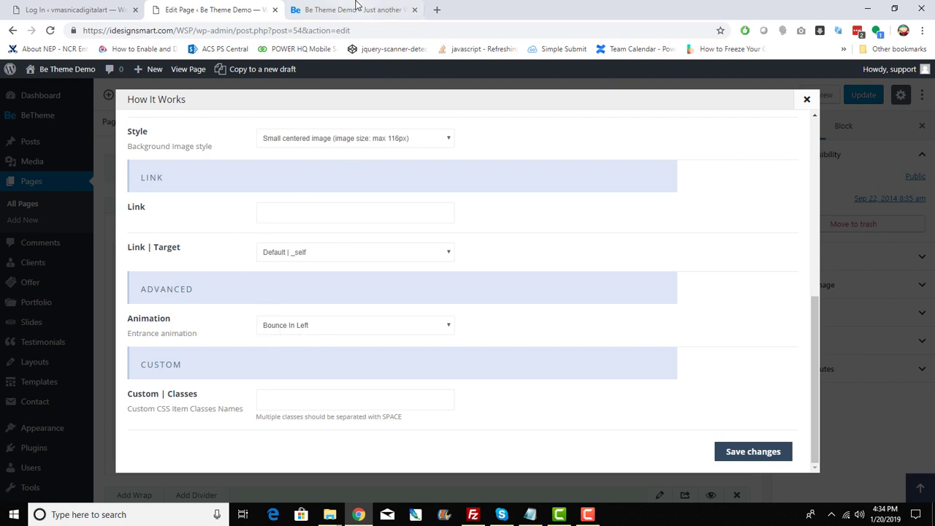
{"action": "left_click", "coordinate": [744, 453]}
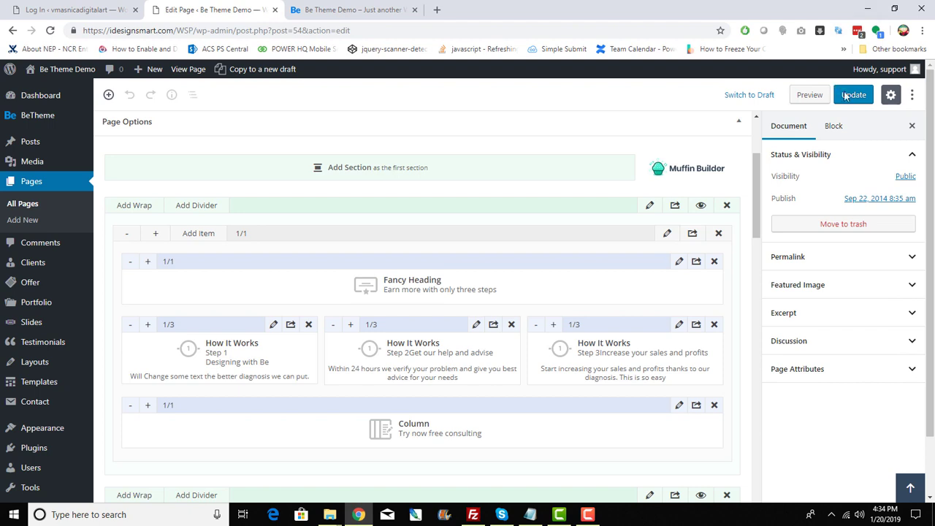
Update the homepage and reload the live site tab.
{"action": "left_click", "coordinate": [851, 96]}
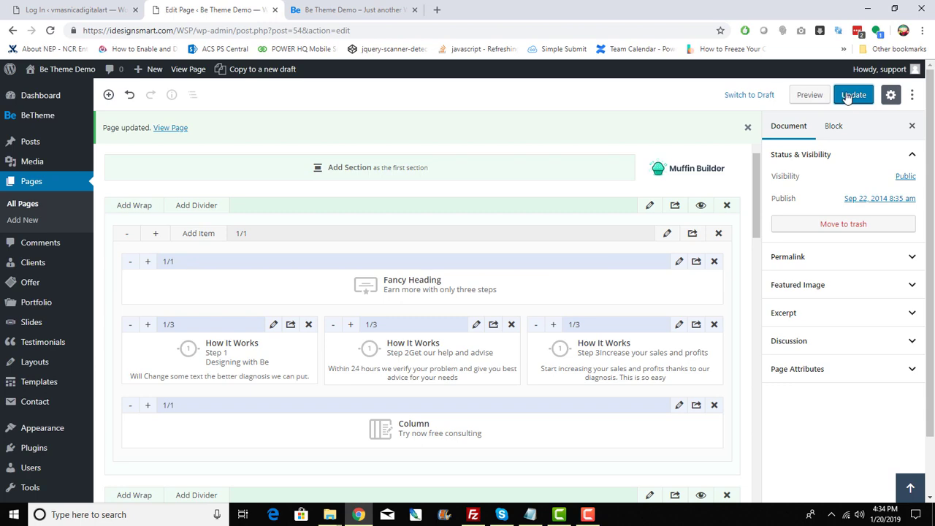
{"action": "left_click", "coordinate": [400, 13]}
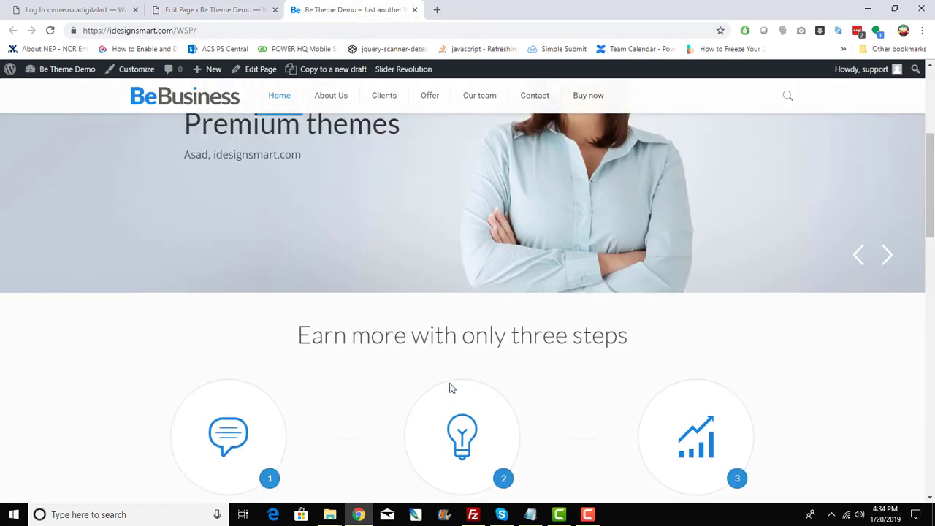
{"action": "scroll", "coordinate": [450, 388], "scroll_direction": "up", "scroll_amount": 4}
{"action": "left_click", "coordinate": [50, 30]}
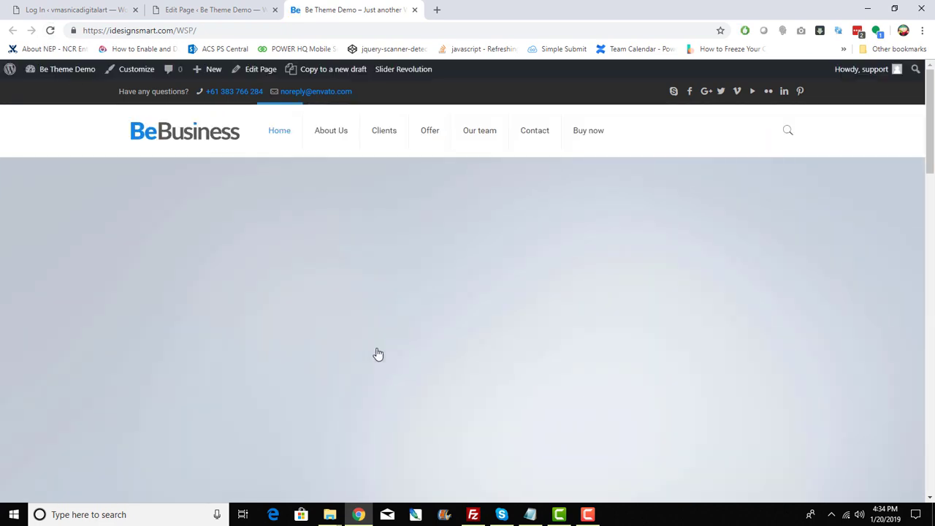
Confirm on the live page that Step 1 reads 'Designing with Be' with the new description.
{"action": "scroll", "coordinate": [378, 353], "scroll_direction": "down", "scroll_amount": 1}
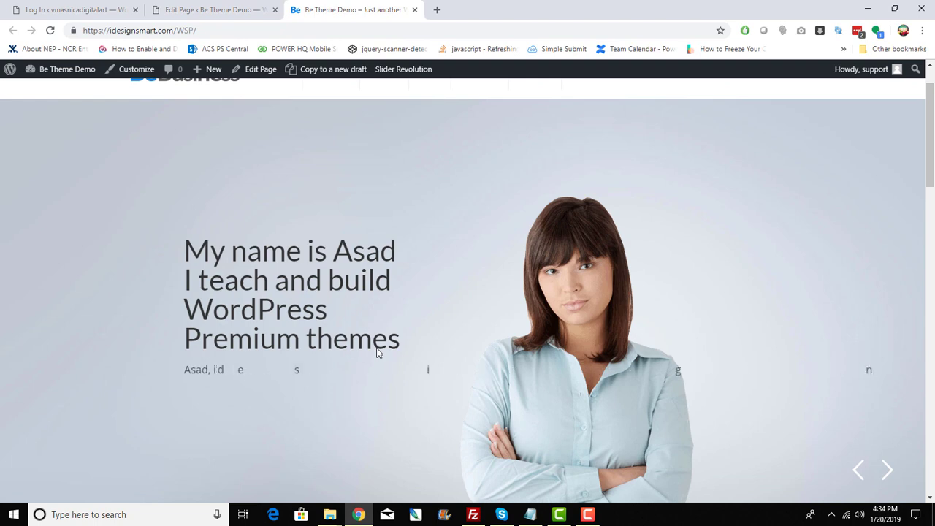
{"action": "scroll", "coordinate": [376, 348], "scroll_direction": "down", "scroll_amount": 3}
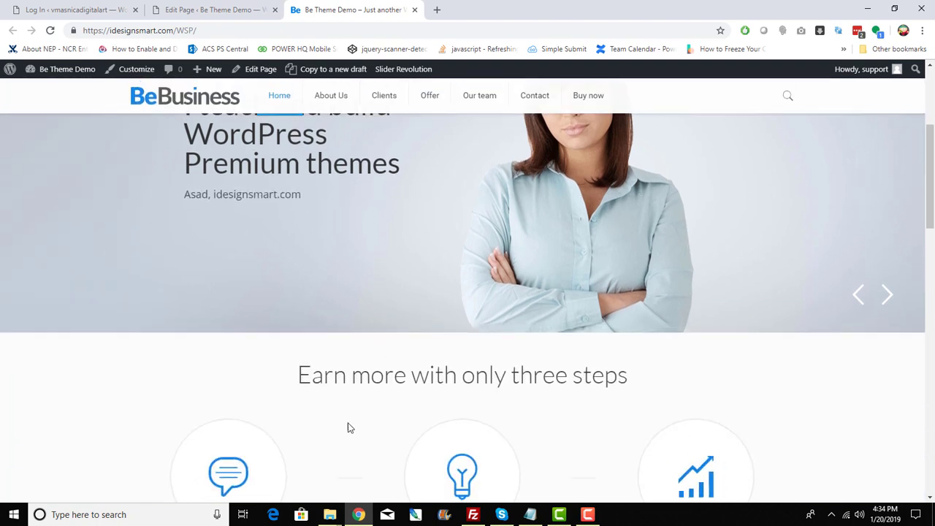
{"action": "scroll", "coordinate": [214, 458], "scroll_direction": "down", "scroll_amount": 2}
{"action": "scroll", "coordinate": [214, 457], "scroll_direction": "down", "scroll_amount": 2}
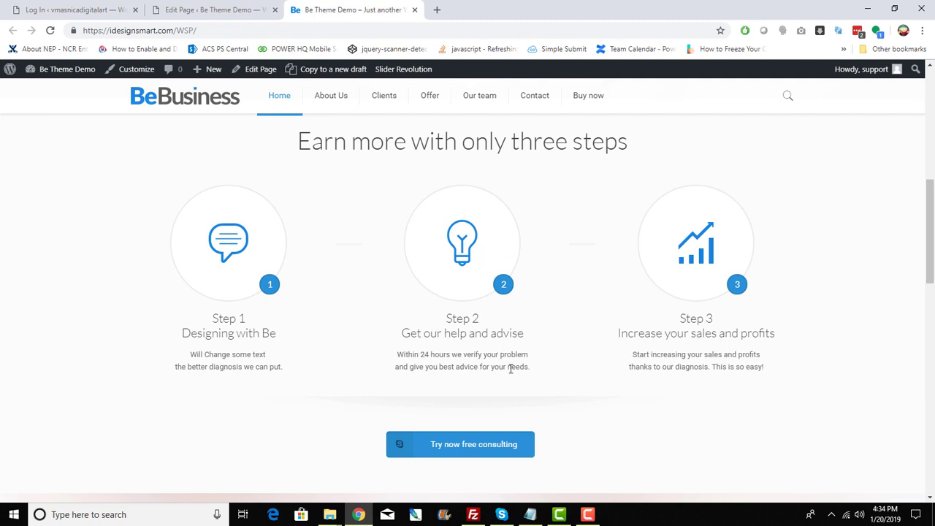
{"action": "left_click_drag", "start_coordinate": [529, 367], "coordinate": [396, 352]}
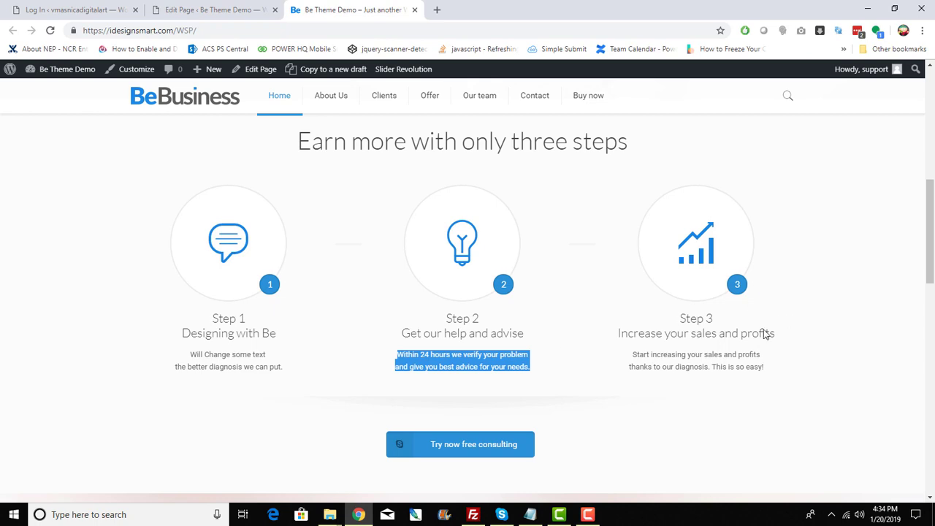
{"action": "scroll", "coordinate": [431, 333], "scroll_direction": "up", "scroll_amount": 3}
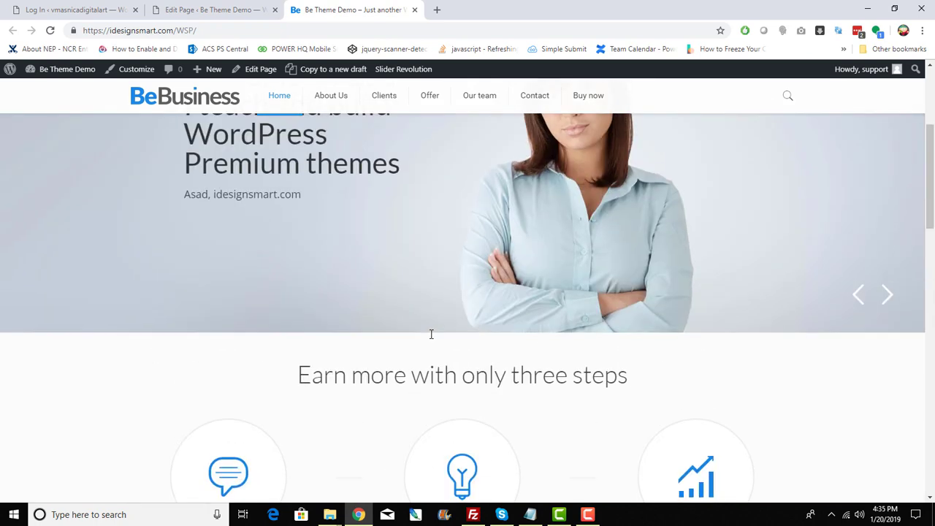
{"action": "scroll", "coordinate": [430, 334], "scroll_direction": "down", "scroll_amount": 4}
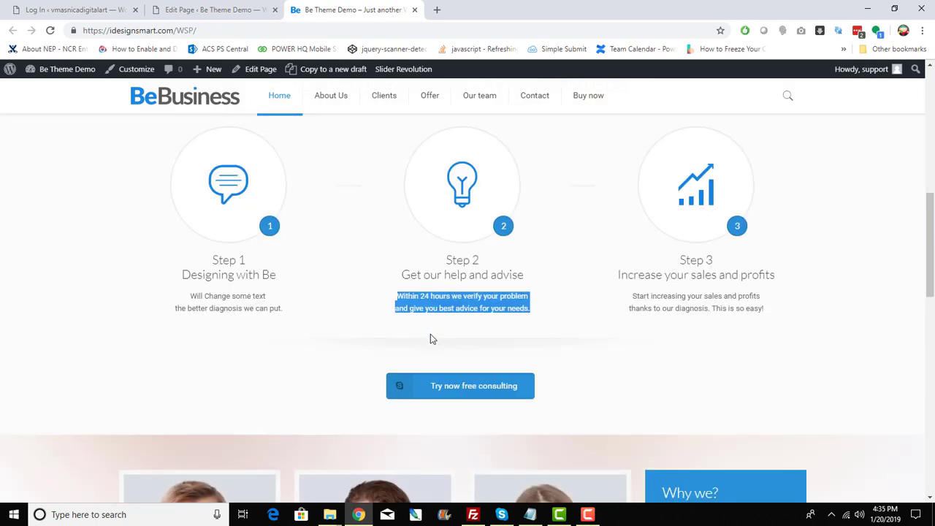
{"action": "scroll", "coordinate": [430, 338], "scroll_direction": "up", "scroll_amount": 2}
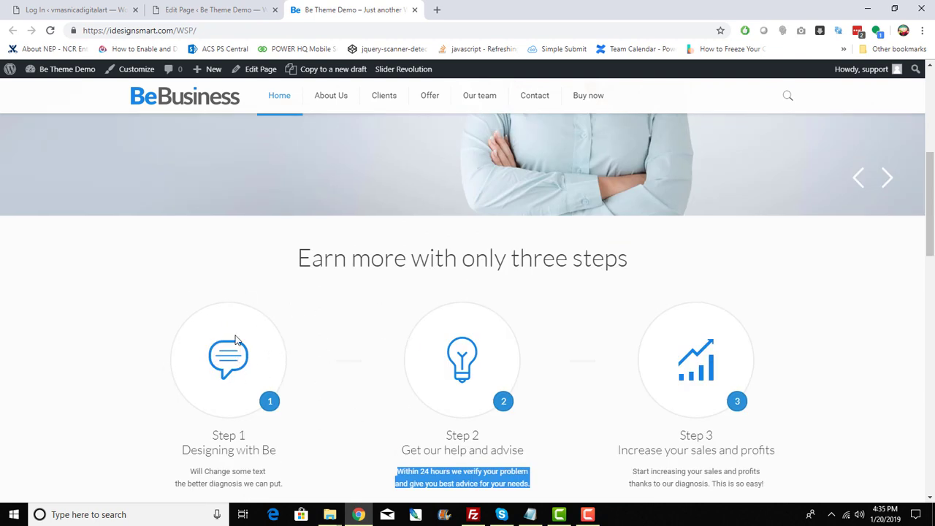
{"action": "scroll", "coordinate": [474, 316], "scroll_direction": "down", "scroll_amount": 1}
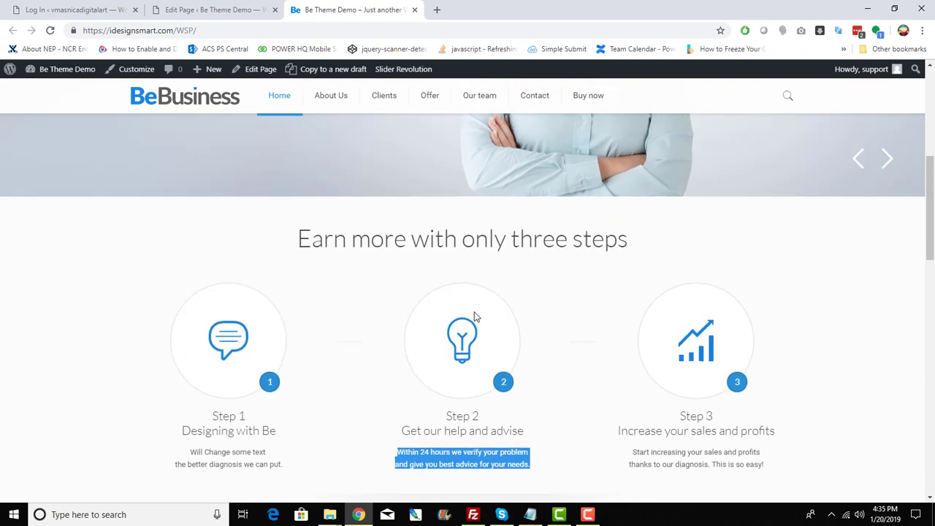
{"action": "scroll", "coordinate": [474, 316], "scroll_direction": "down", "scroll_amount": 3}
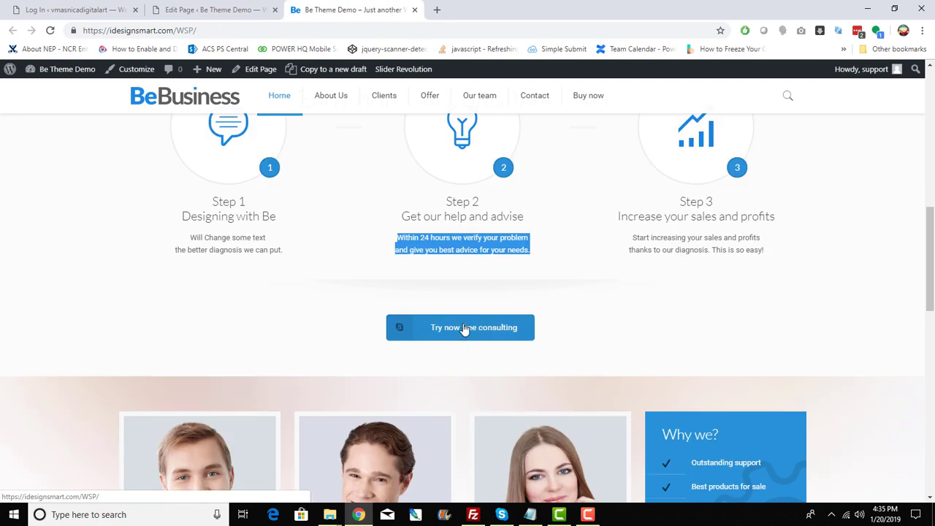
{"action": "left_click", "coordinate": [214, 9]}
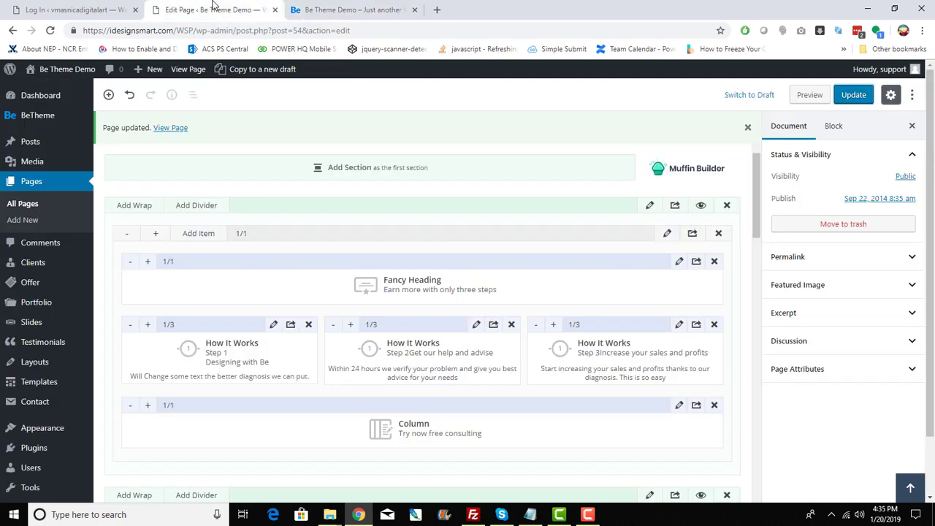
Open the Try now free consulting column's settings and review its button shortcode content.
{"action": "scroll", "coordinate": [447, 398], "scroll_direction": "down", "scroll_amount": 2}
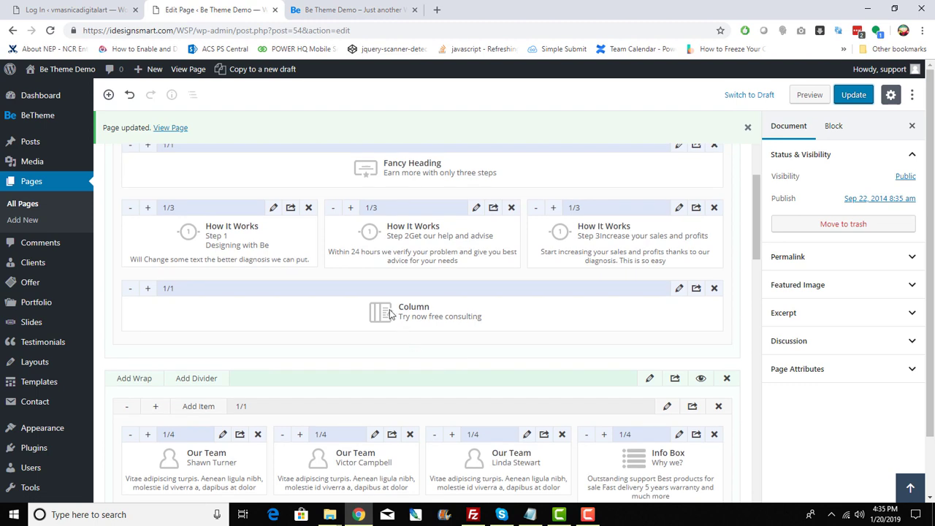
{"action": "left_click", "coordinate": [678, 289]}
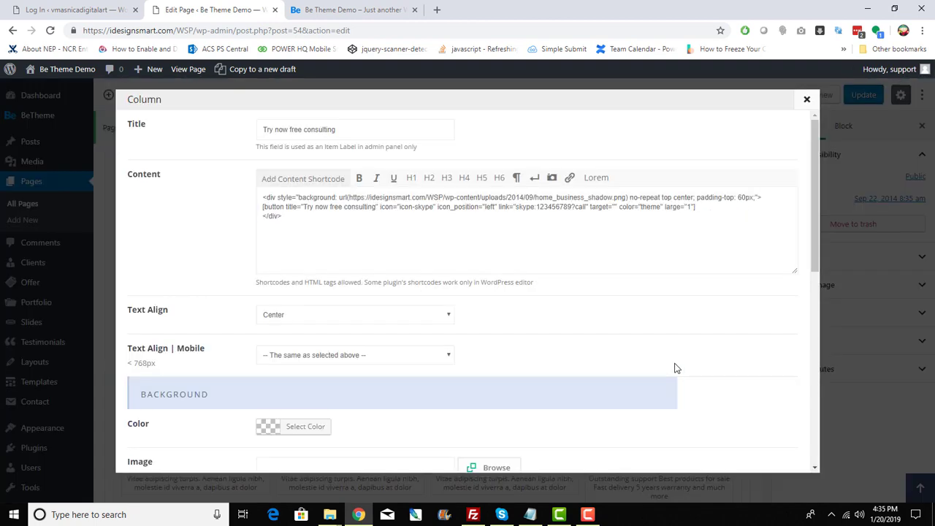
{"action": "scroll", "coordinate": [473, 285], "scroll_direction": "down", "scroll_amount": 3}
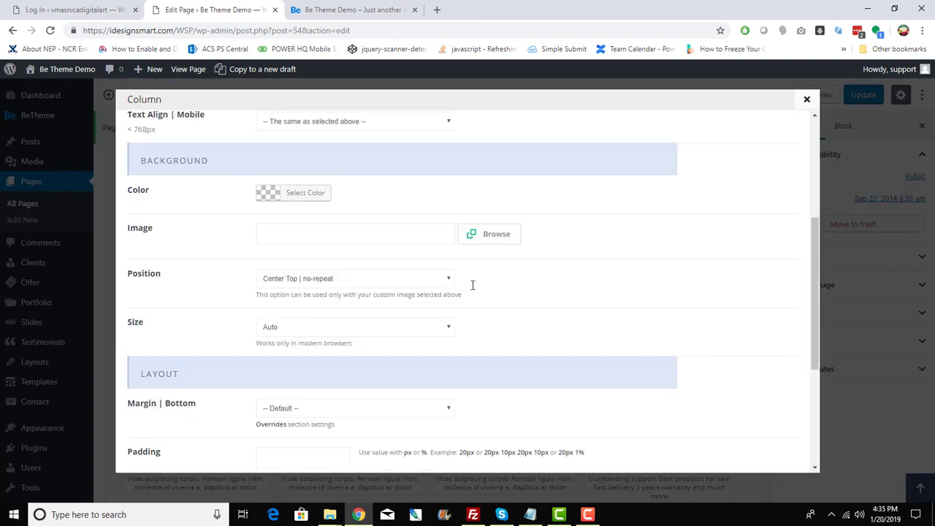
{"action": "scroll", "coordinate": [472, 285], "scroll_direction": "down", "scroll_amount": 3}
{"action": "scroll", "coordinate": [476, 285], "scroll_direction": "up", "scroll_amount": 4}
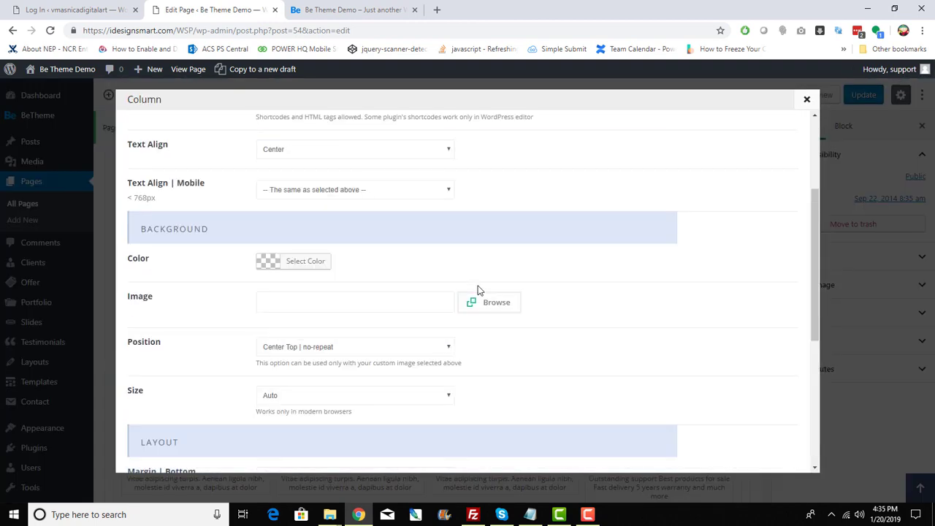
{"action": "scroll", "coordinate": [476, 290], "scroll_direction": "up", "scroll_amount": 2}
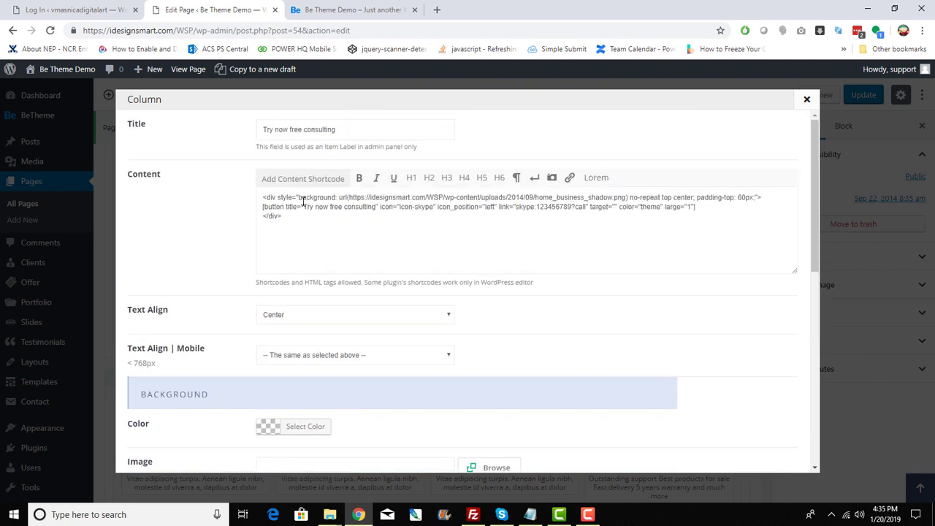
{"action": "left_click", "coordinate": [263, 197]}
{"action": "left_click_drag", "start_coordinate": [264, 196], "coordinate": [307, 199]}
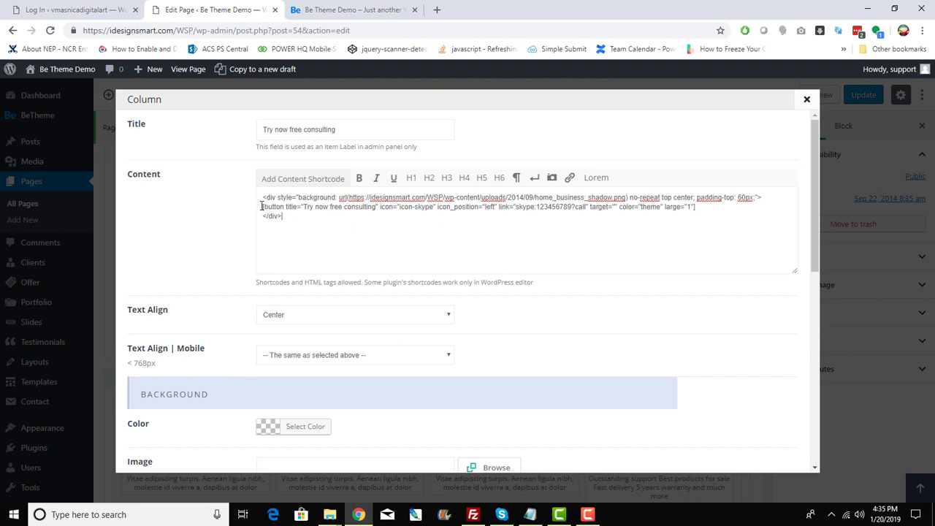
{"action": "left_click_drag", "start_coordinate": [261, 207], "coordinate": [706, 207]}
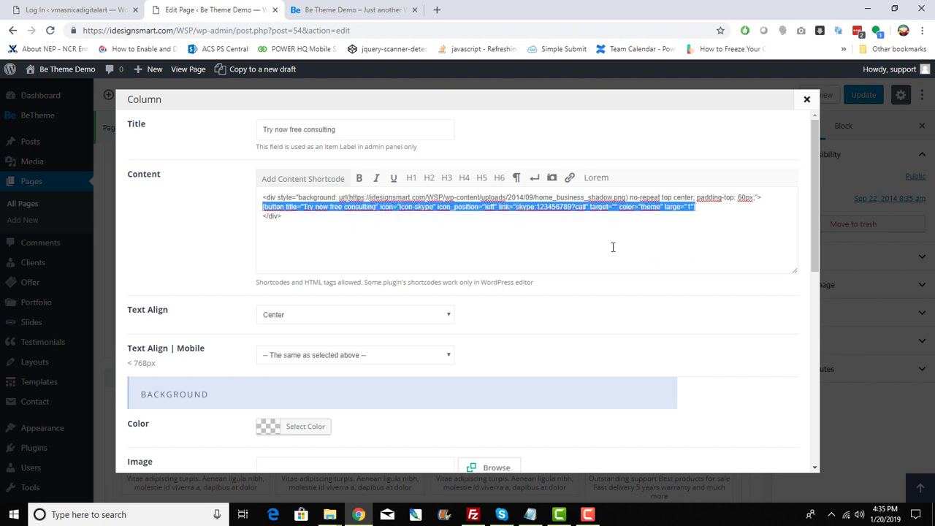
{"action": "left_click", "coordinate": [344, 230]}
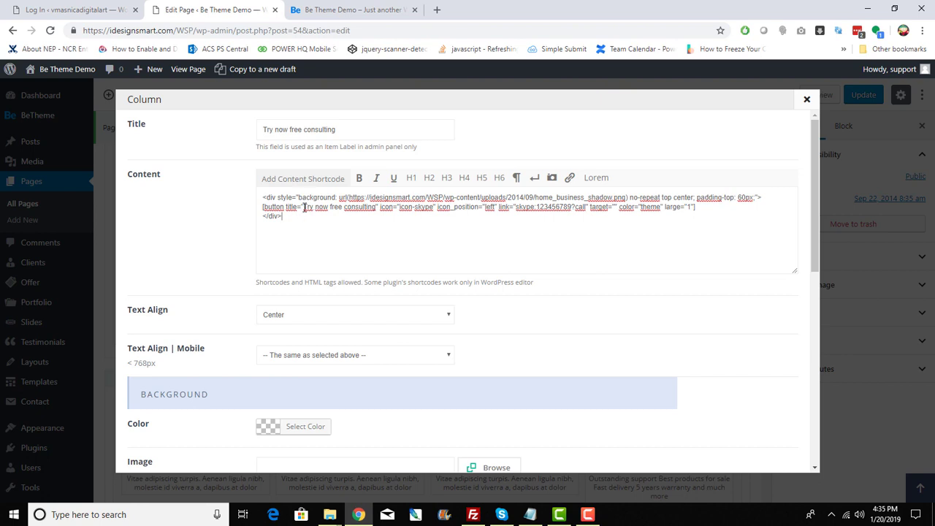
{"action": "left_click_drag", "start_coordinate": [304, 207], "coordinate": [375, 210]}
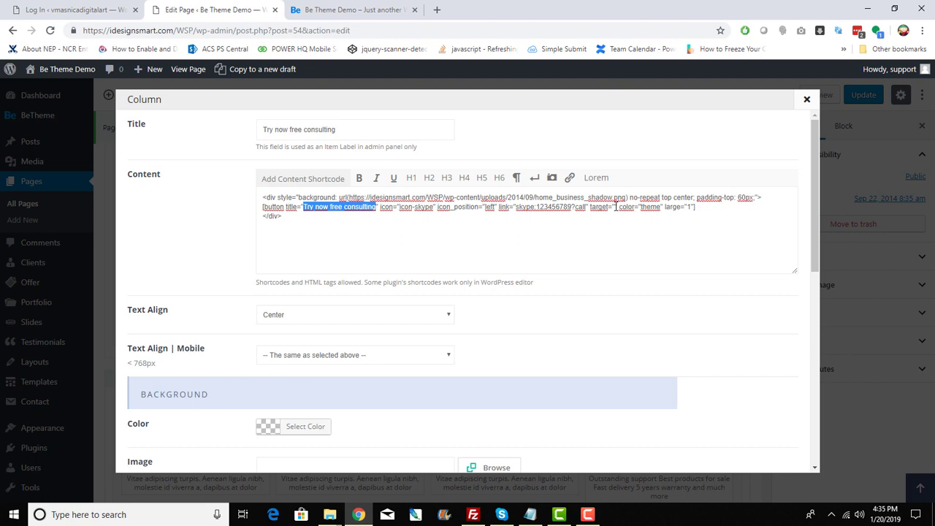
{"action": "scroll", "coordinate": [632, 269], "scroll_direction": "down", "scroll_amount": 3}
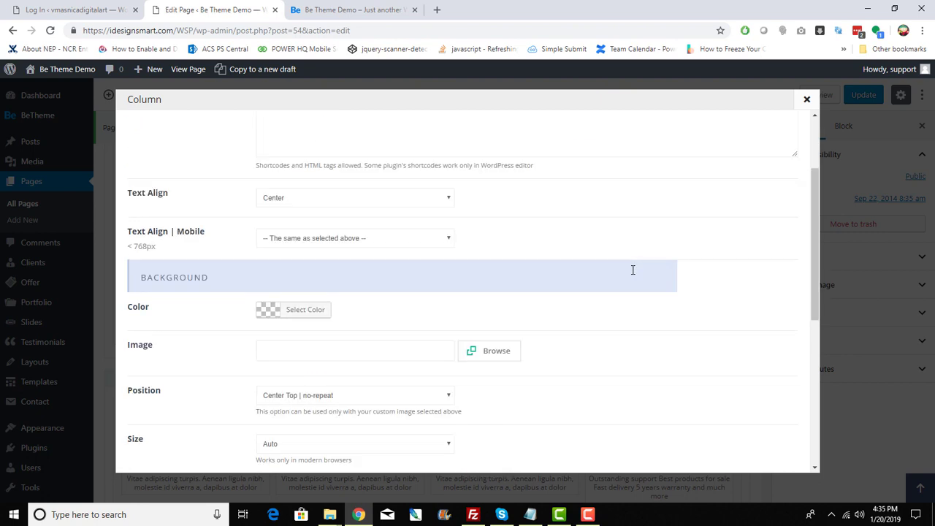
{"action": "scroll", "coordinate": [633, 269], "scroll_direction": "up", "scroll_amount": 3}
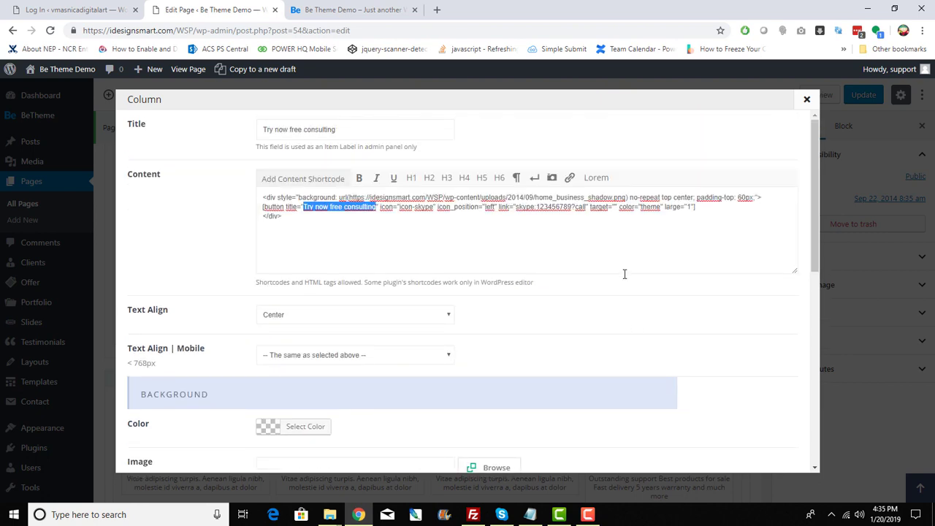
Keep Center text alignment and the Fade In animation, and save the column.
{"action": "left_click", "coordinate": [336, 315]}
{"action": "left_click", "coordinate": [337, 314]}
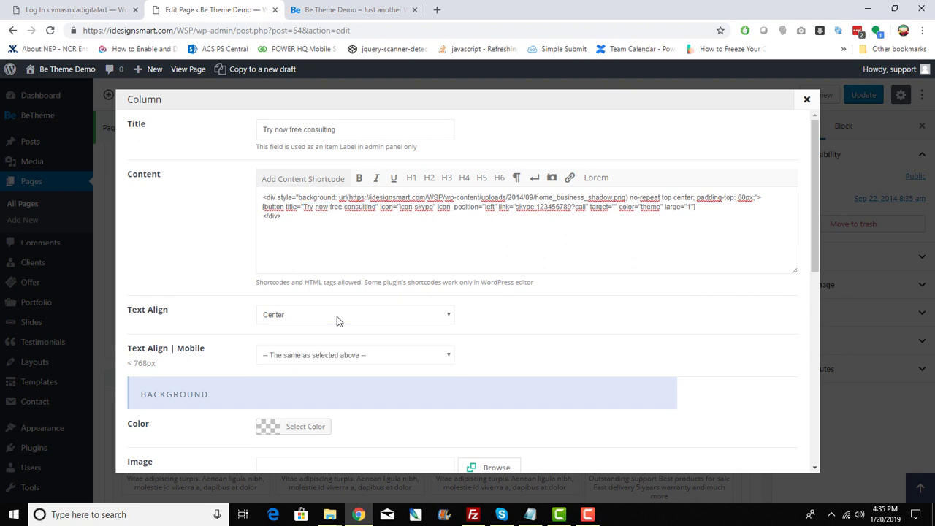
{"action": "scroll", "coordinate": [347, 337], "scroll_direction": "down", "scroll_amount": 5}
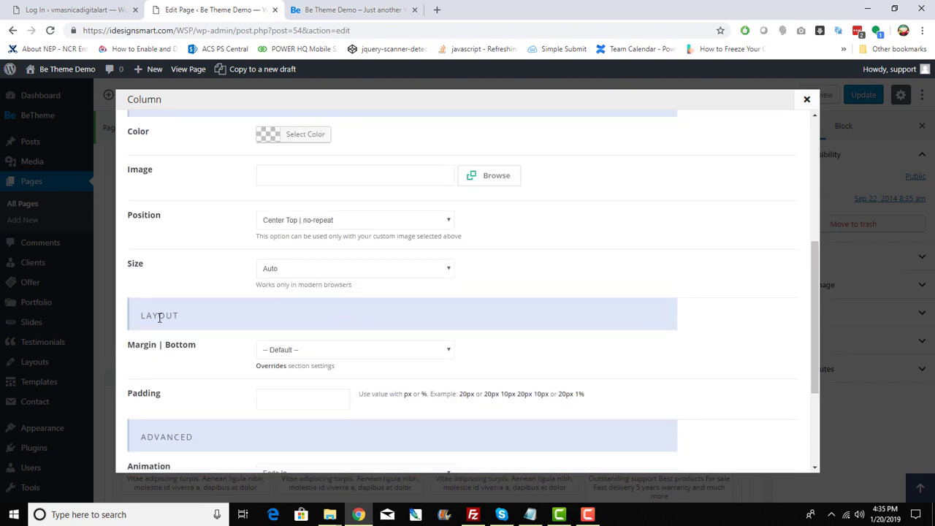
{"action": "scroll", "coordinate": [184, 398], "scroll_direction": "down", "scroll_amount": 3}
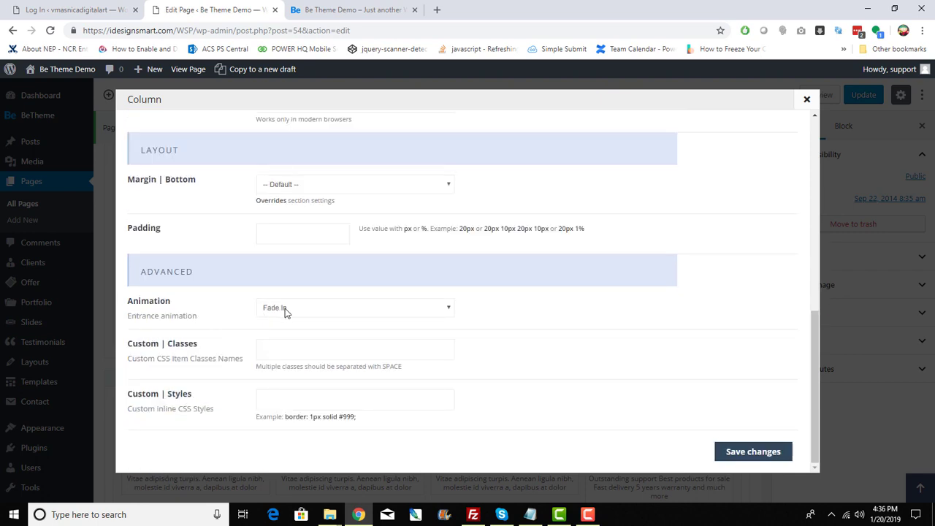
{"action": "left_click", "coordinate": [322, 309]}
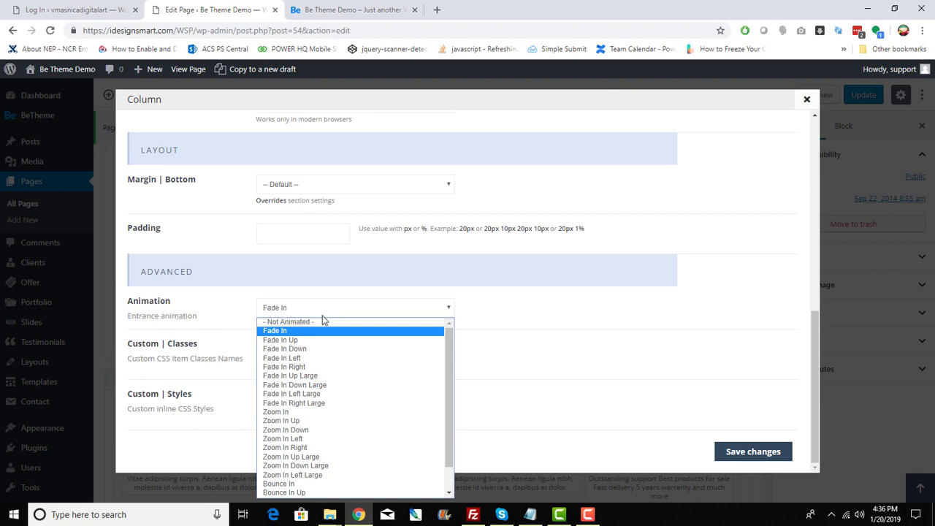
{"action": "left_click", "coordinate": [323, 314]}
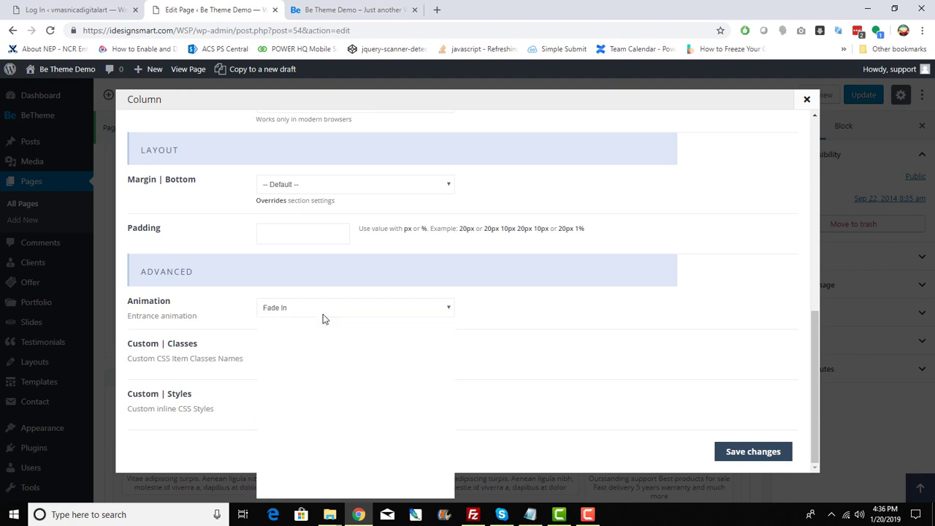
{"action": "left_click", "coordinate": [323, 314]}
{"action": "left_click", "coordinate": [323, 314]}
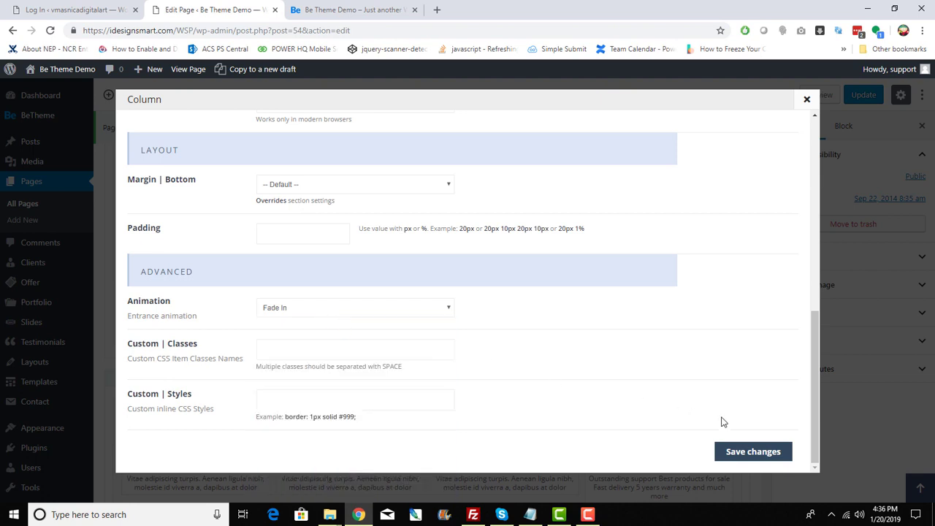
{"action": "left_click", "coordinate": [746, 452]}
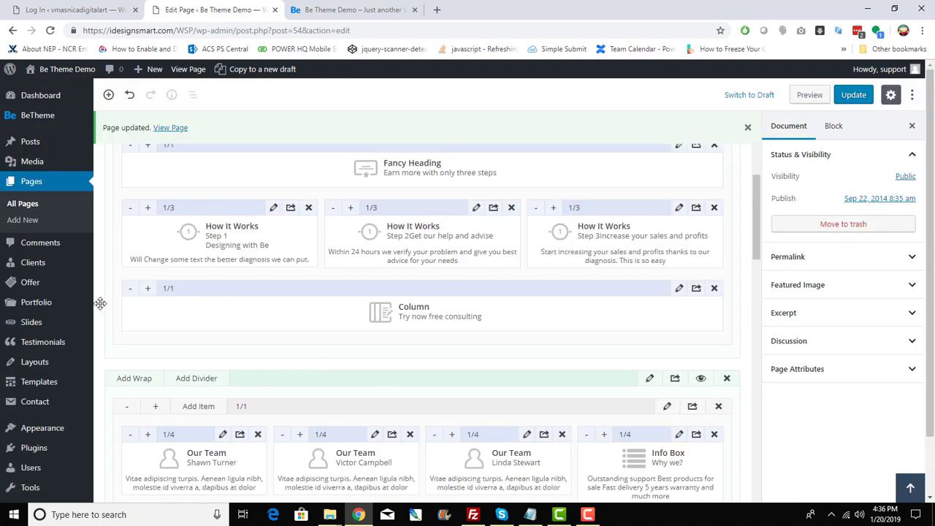
{"action": "left_click", "coordinate": [358, 9]}
{"action": "scroll", "coordinate": [458, 278], "scroll_direction": "up", "scroll_amount": 3}
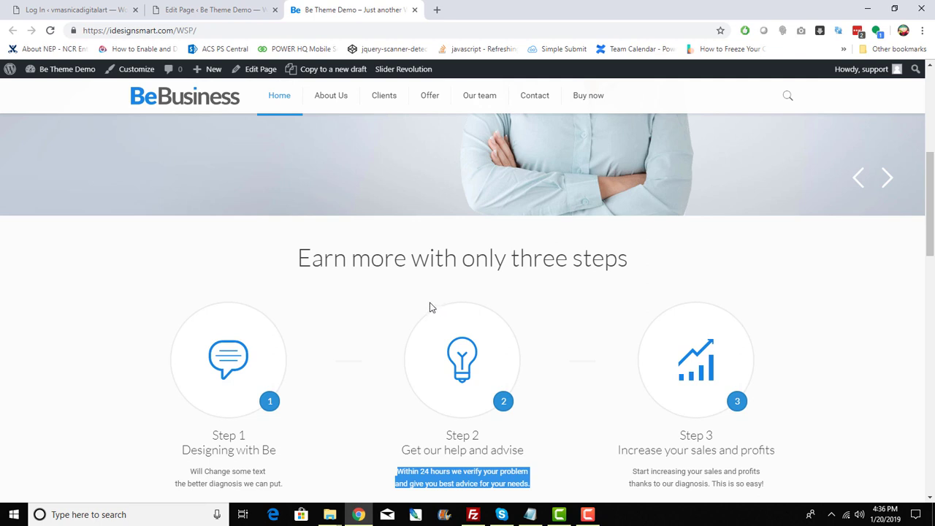
{"action": "scroll", "coordinate": [430, 306], "scroll_direction": "down", "scroll_amount": 4}
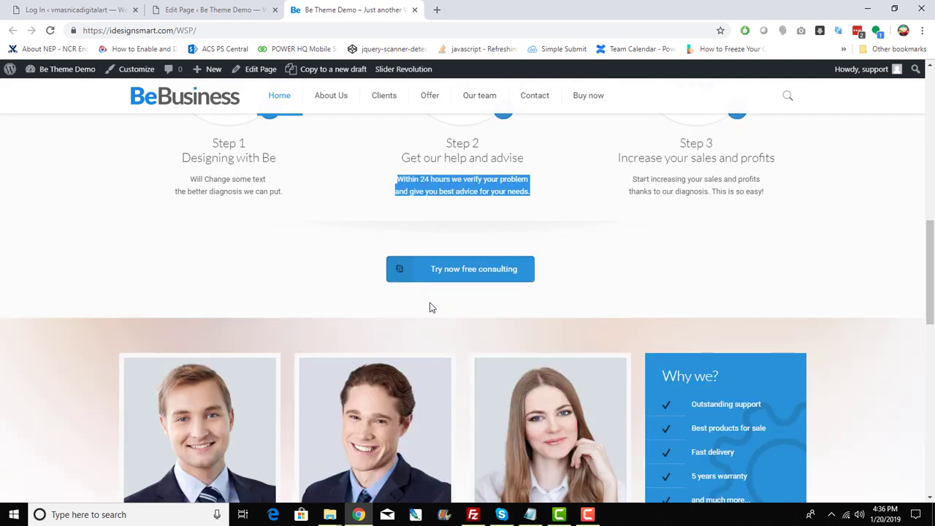
{"action": "scroll", "coordinate": [430, 307], "scroll_direction": "up", "scroll_amount": 4}
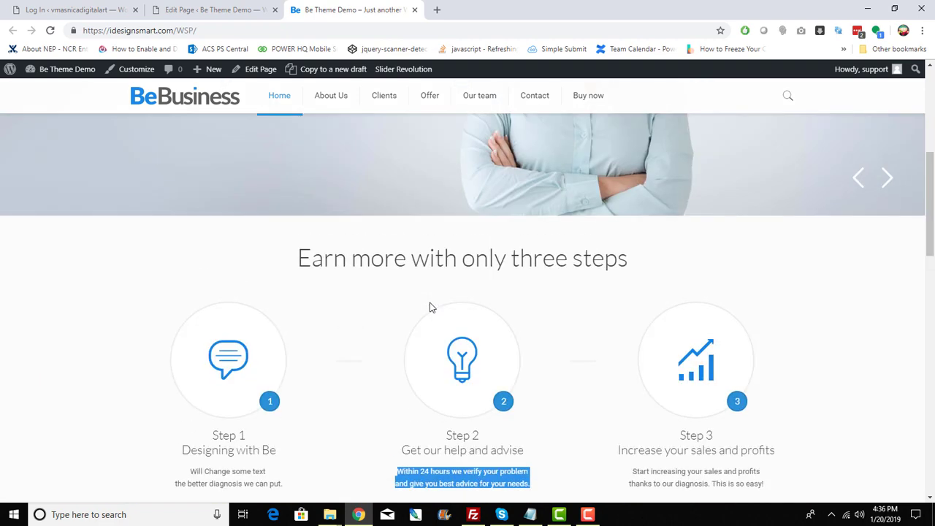
{"action": "scroll", "coordinate": [430, 307], "scroll_direction": "up", "scroll_amount": 4}
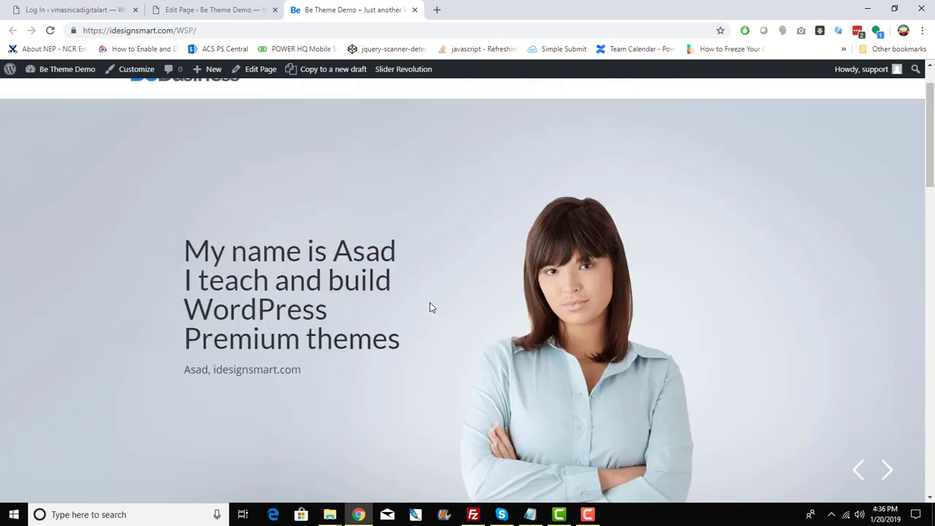
{"action": "scroll", "coordinate": [430, 307], "scroll_direction": "down", "scroll_amount": 4}
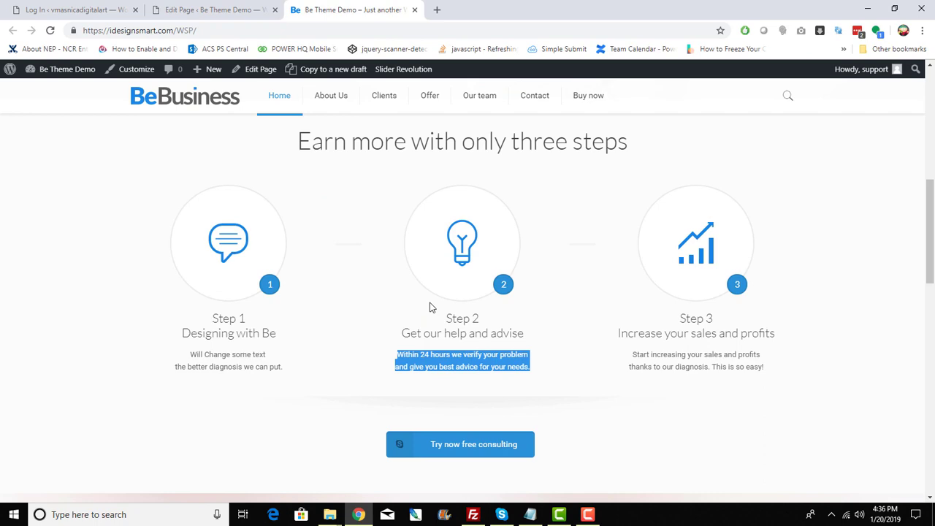
{"action": "scroll", "coordinate": [430, 308], "scroll_direction": "down", "scroll_amount": 2}
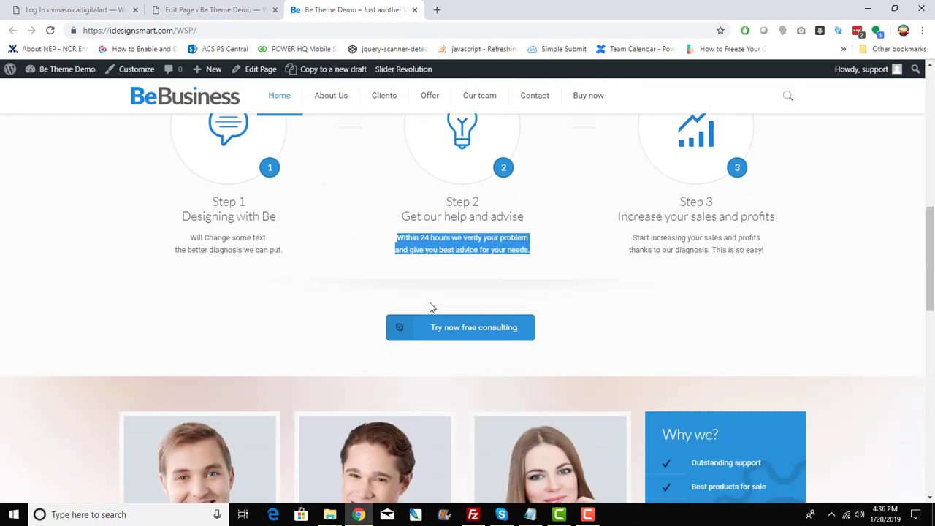
{"action": "scroll", "coordinate": [430, 308], "scroll_direction": "down", "scroll_amount": 3}
{"action": "scroll", "coordinate": [430, 307], "scroll_direction": "down", "scroll_amount": 2}
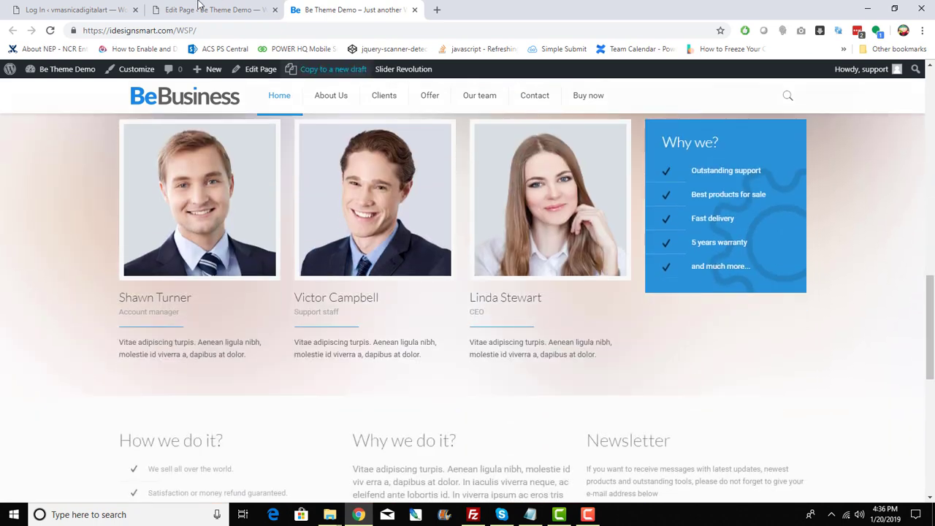
{"action": "left_click", "coordinate": [199, 6]}
{"action": "scroll", "coordinate": [328, 372], "scroll_direction": "down", "scroll_amount": 2}
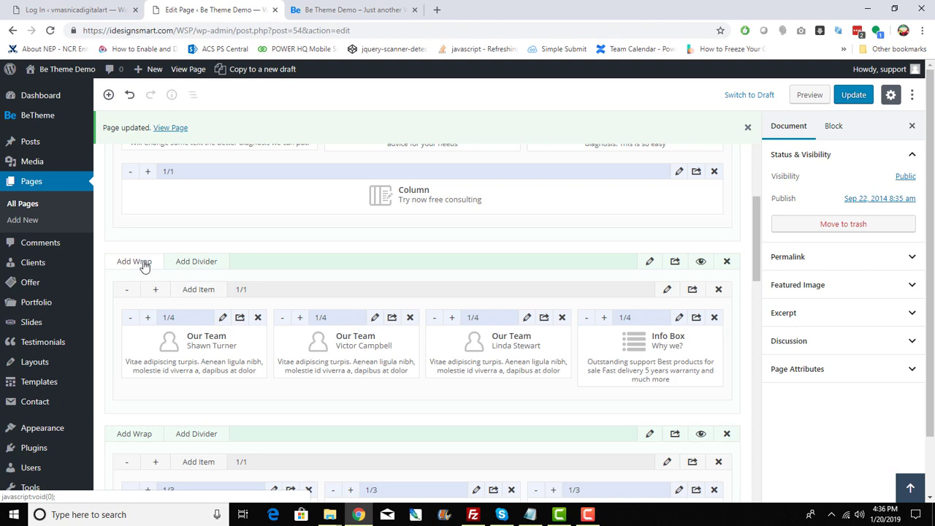
{"action": "scroll", "coordinate": [463, 354], "scroll_direction": "up", "scroll_amount": 5}
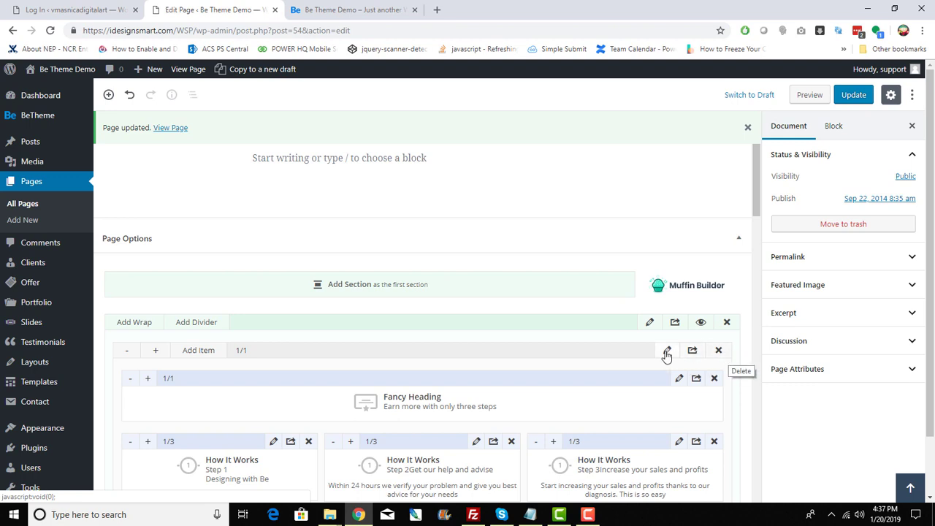
{"action": "scroll", "coordinate": [665, 356], "scroll_direction": "down", "scroll_amount": 6}
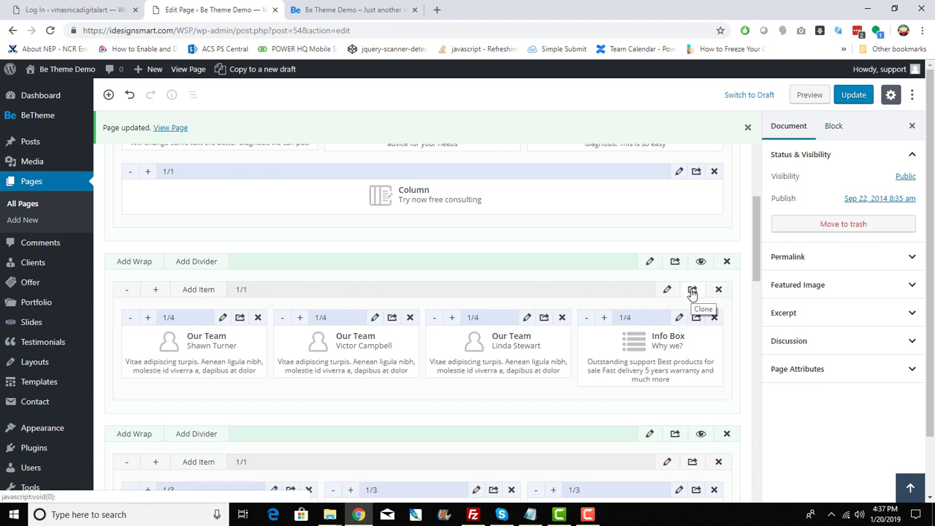
Duplicate the team row, then delete its three team member items and the Info Box.
{"action": "left_click", "coordinate": [693, 292]}
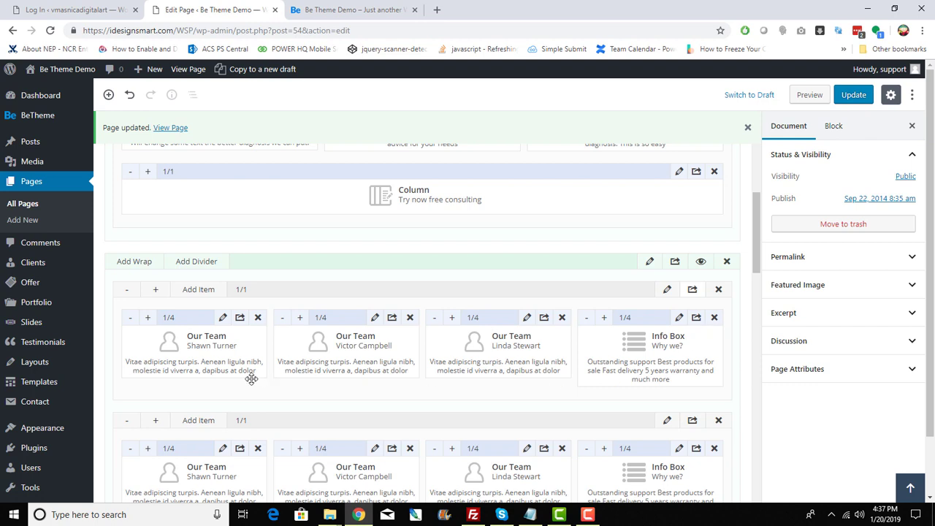
{"action": "left_click", "coordinate": [258, 318]}
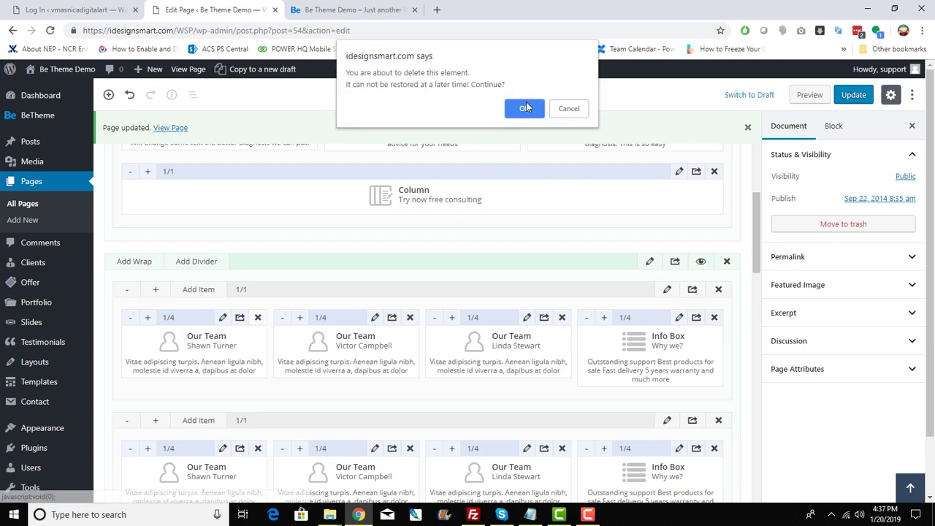
{"action": "left_click", "coordinate": [525, 103]}
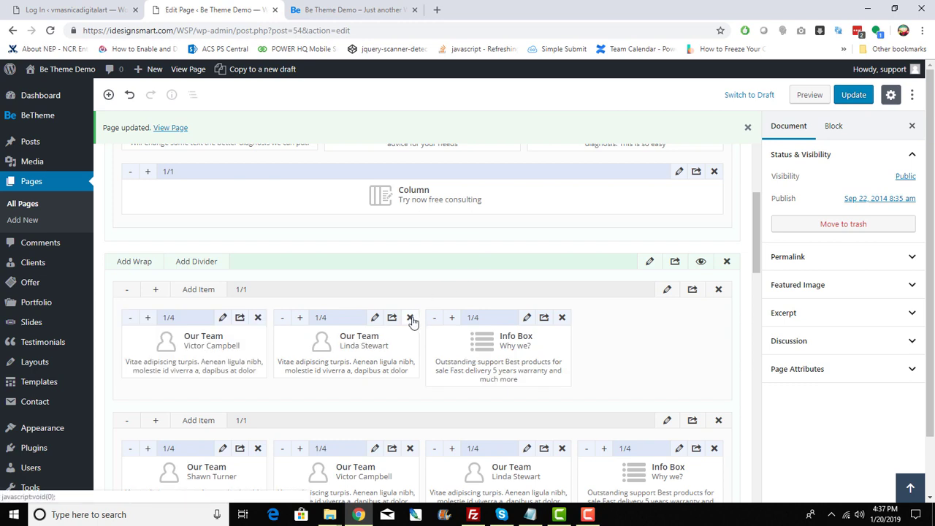
{"action": "left_click", "coordinate": [409, 317]}
{"action": "left_click", "coordinate": [519, 108]}
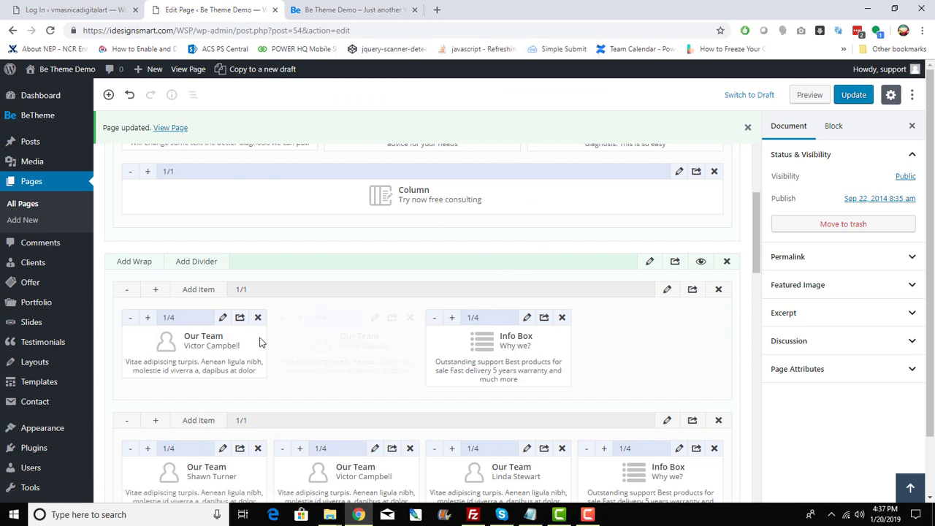
{"action": "left_click", "coordinate": [258, 318]}
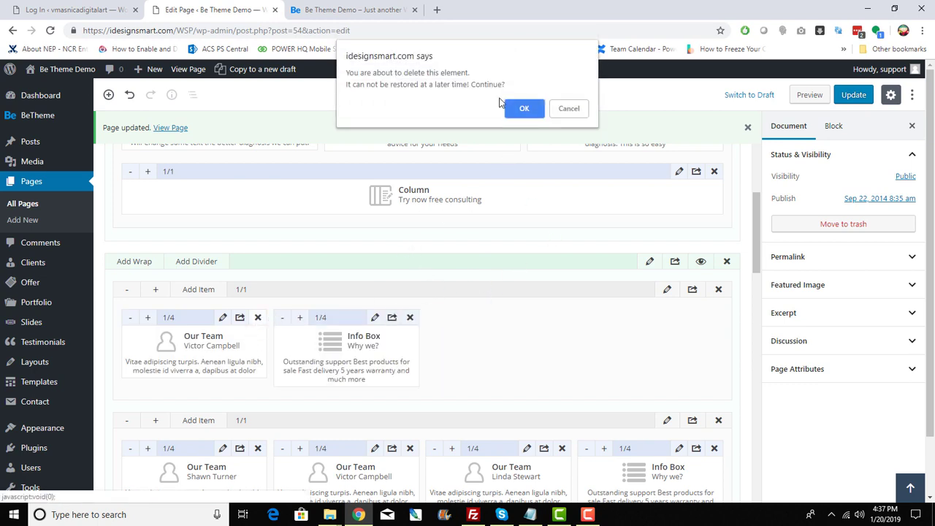
{"action": "left_click", "coordinate": [517, 114]}
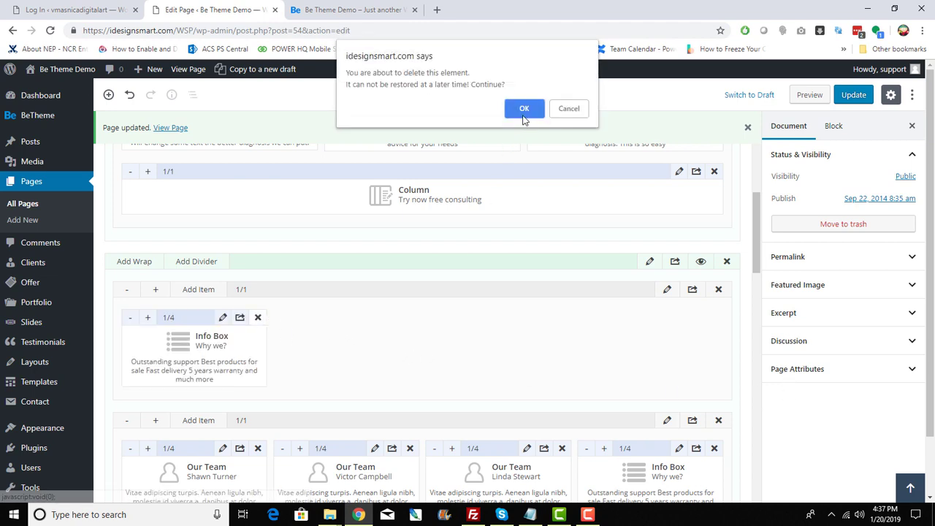
{"action": "left_click", "coordinate": [522, 114]}
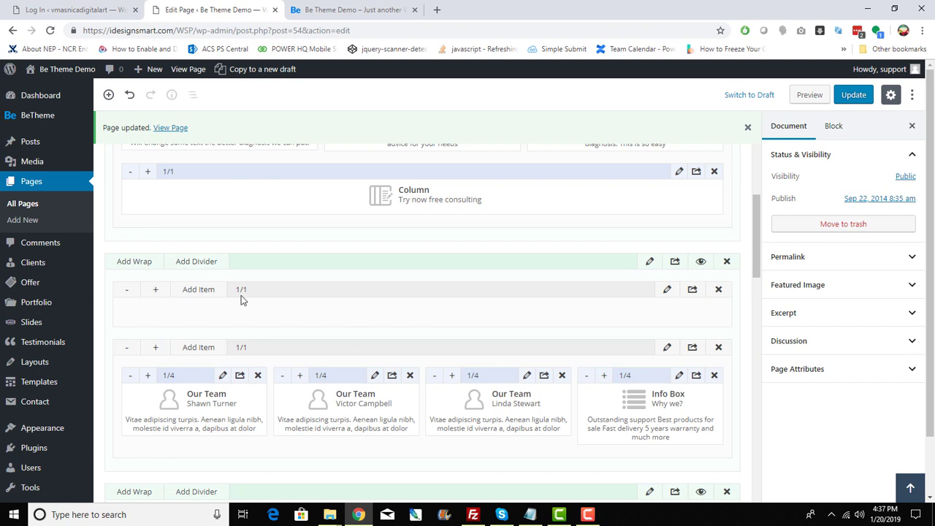
{"action": "left_click", "coordinate": [201, 292]}
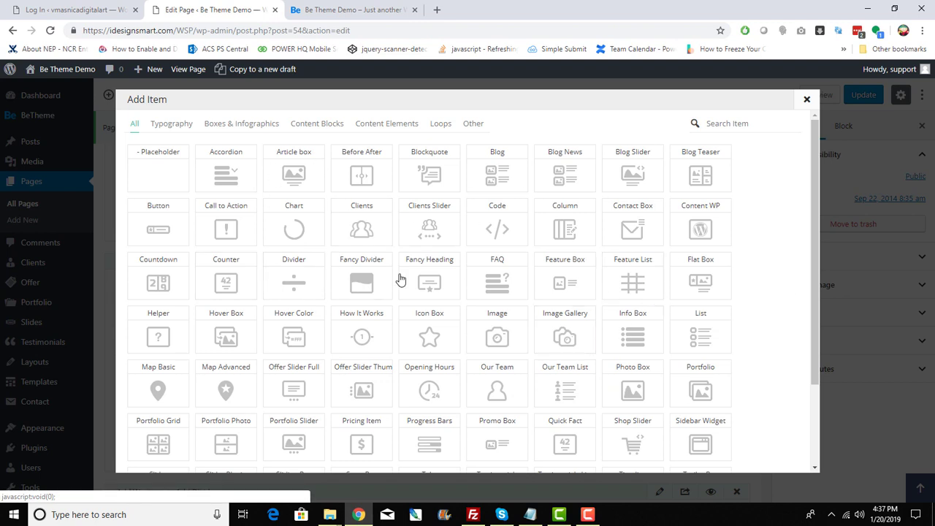
{"action": "scroll", "coordinate": [584, 352], "scroll_direction": "down", "scroll_amount": 3}
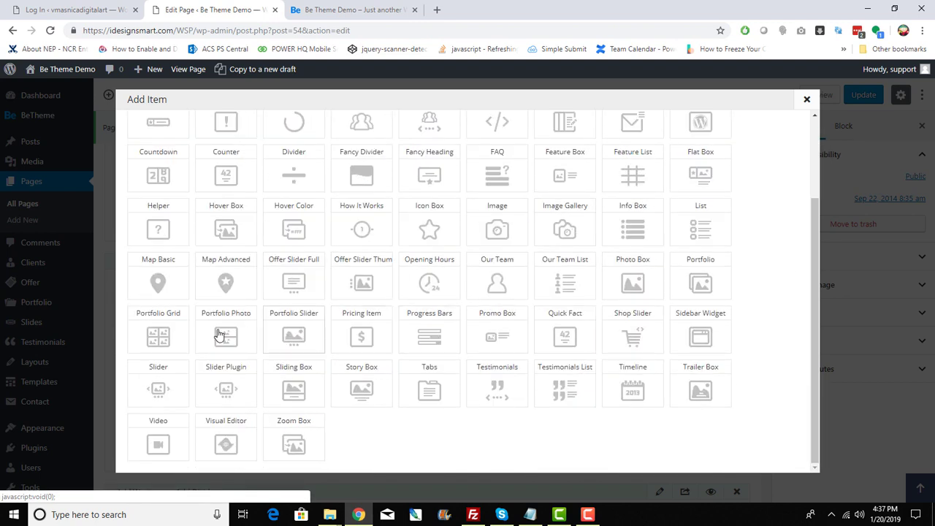
{"action": "scroll", "coordinate": [432, 332], "scroll_direction": "up", "scroll_amount": 3}
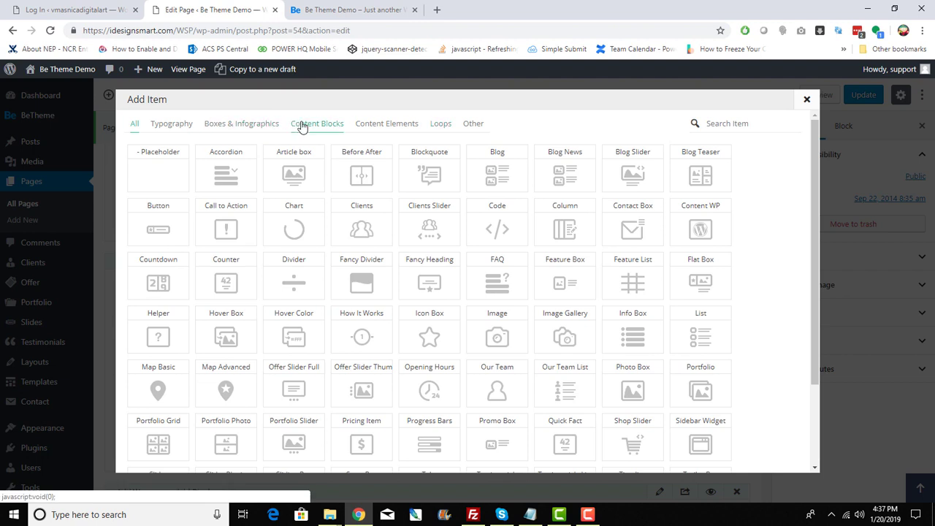
{"action": "left_click", "coordinate": [301, 126]}
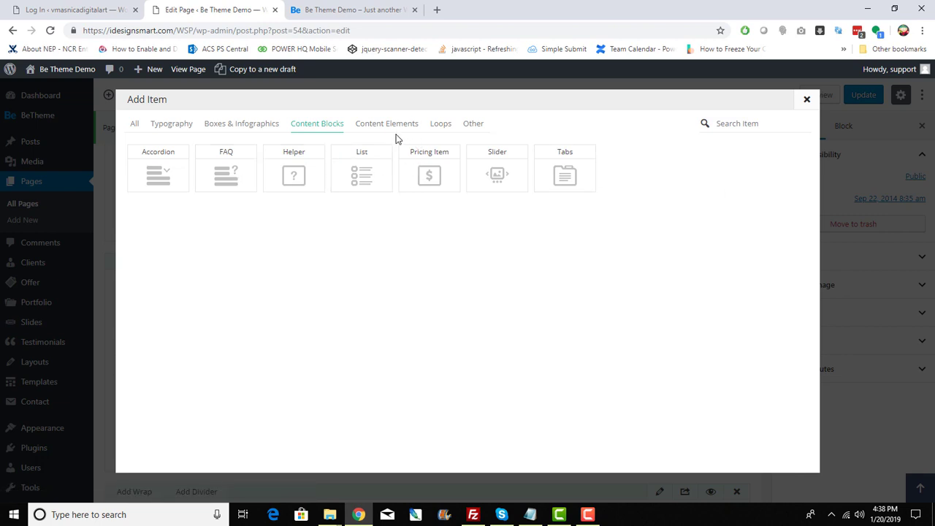
{"action": "left_click", "coordinate": [179, 130]}
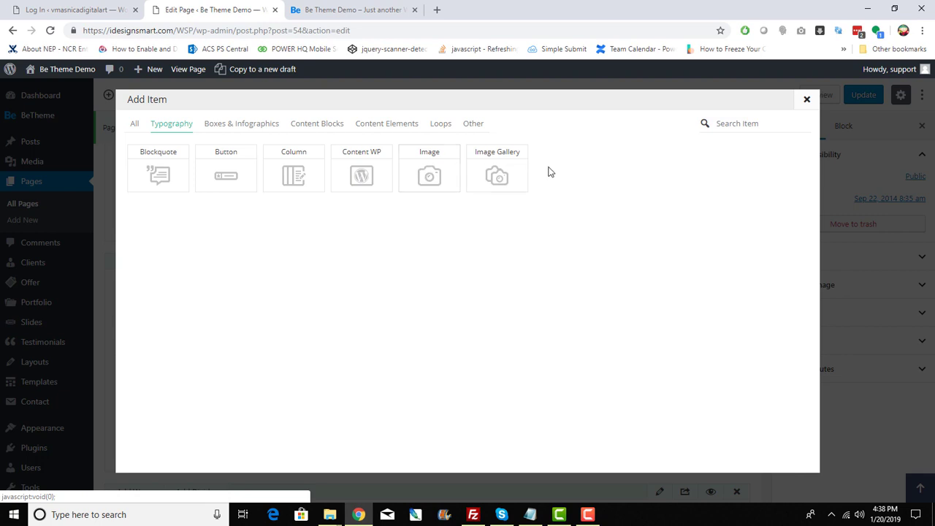
{"action": "left_click", "coordinate": [355, 169]}
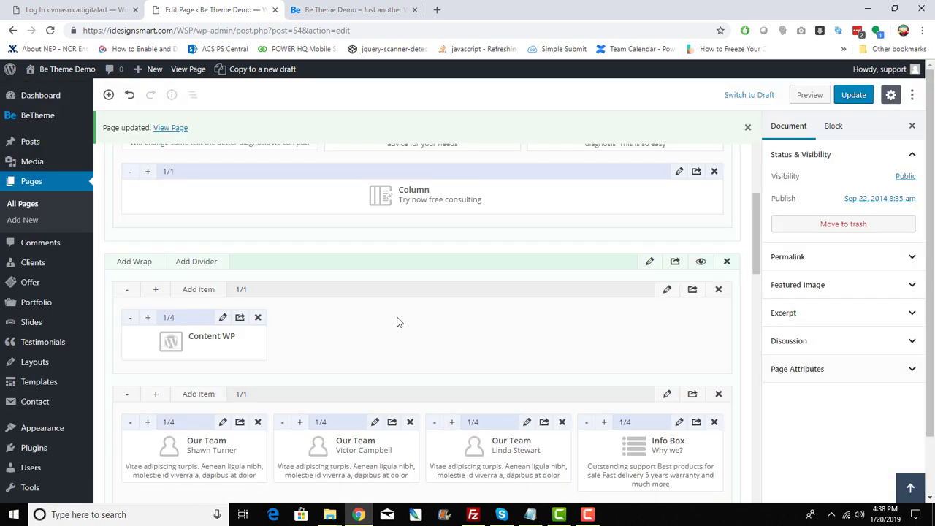
{"action": "scroll", "coordinate": [397, 321], "scroll_direction": "up", "scroll_amount": 2}
{"action": "scroll", "coordinate": [396, 317], "scroll_direction": "down", "scroll_amount": 2}
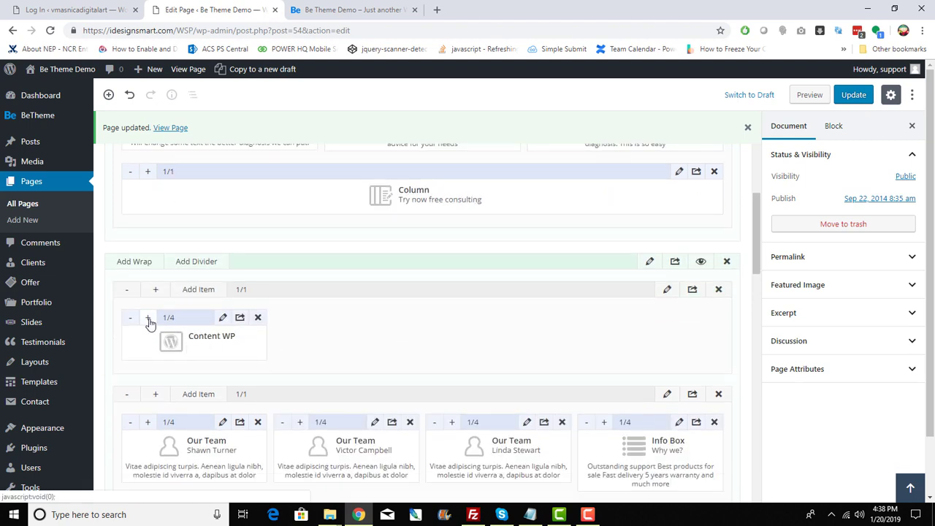
{"action": "left_click", "coordinate": [148, 319]}
{"action": "left_click", "coordinate": [148, 321]}
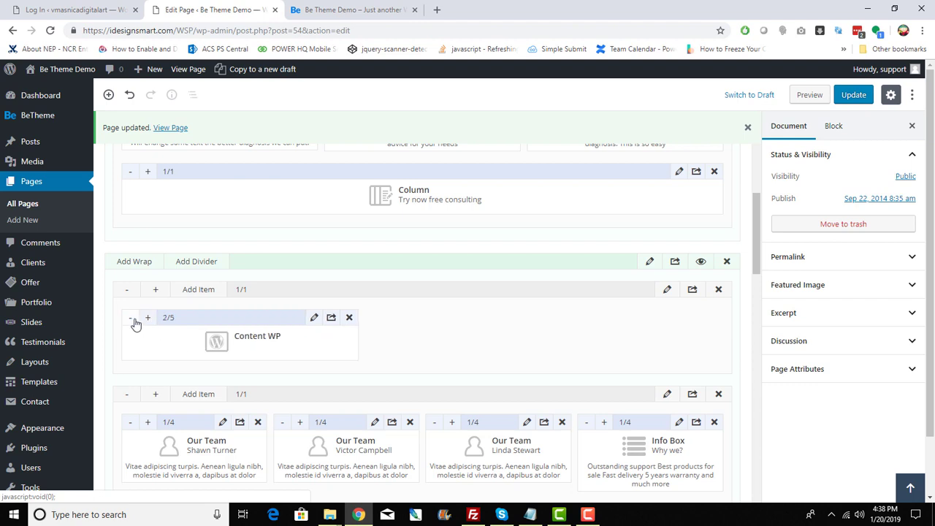
{"action": "left_click", "coordinate": [131, 323]}
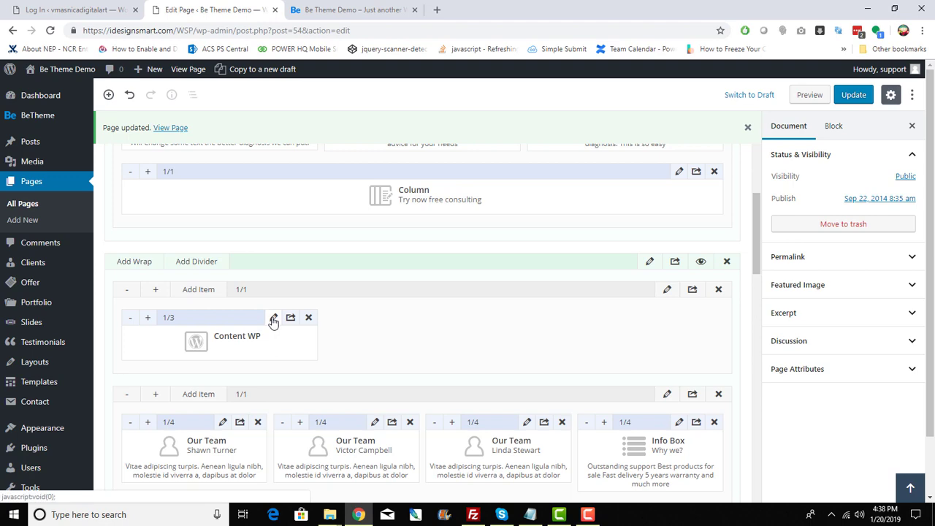
{"action": "left_click", "coordinate": [273, 320]}
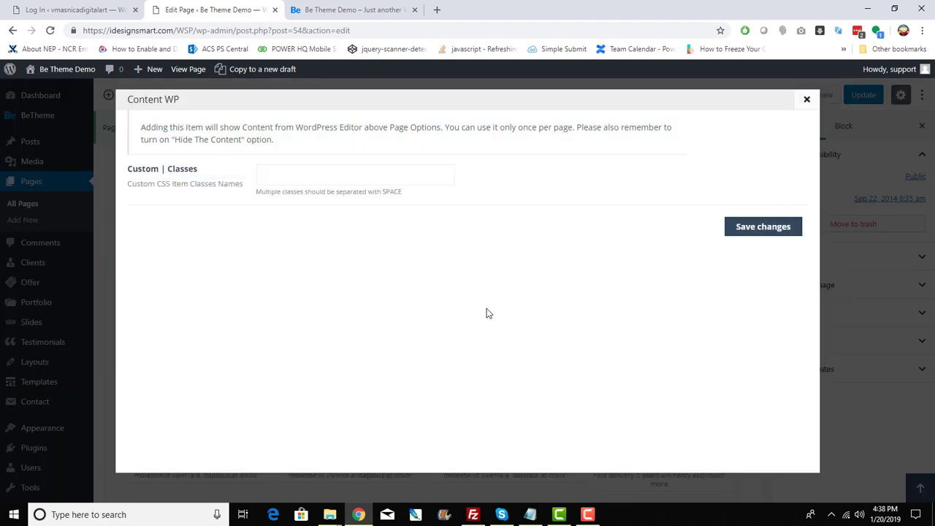
{"action": "left_click", "coordinate": [809, 100]}
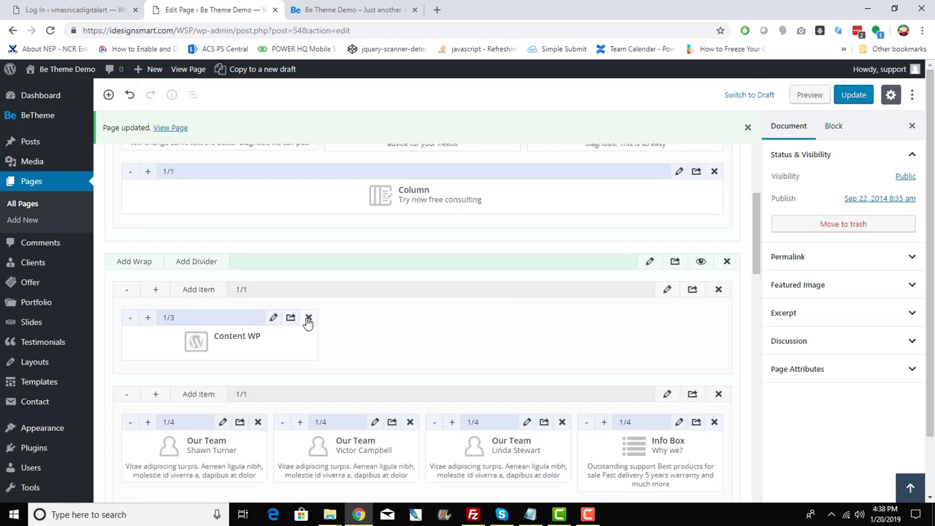
{"action": "left_click", "coordinate": [308, 319]}
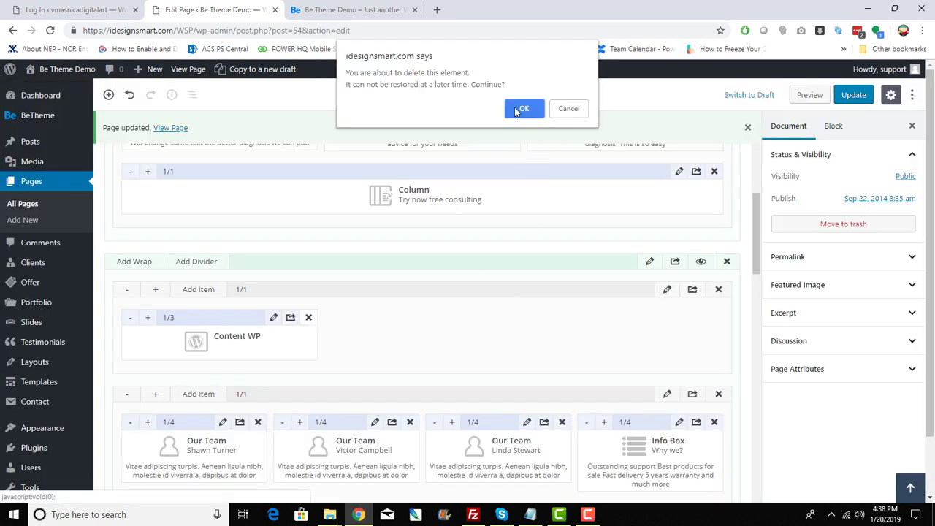
{"action": "left_click", "coordinate": [514, 107]}
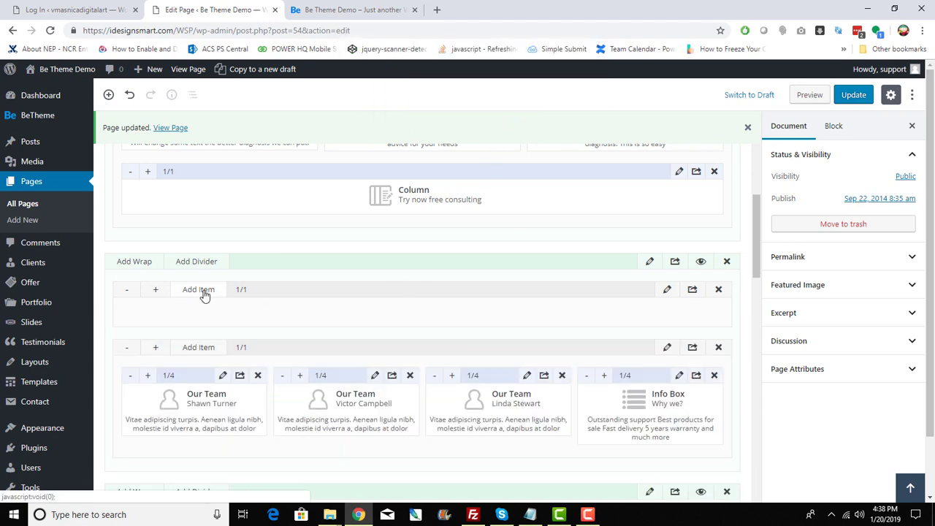
Add a Typography > Column item to the empty wrap.
{"action": "left_click", "coordinate": [198, 290]}
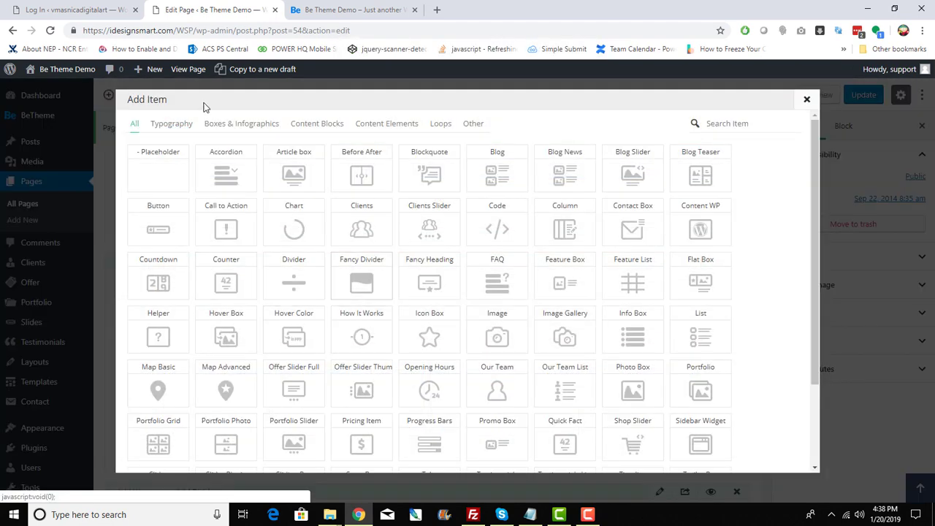
{"action": "left_click", "coordinate": [176, 127]}
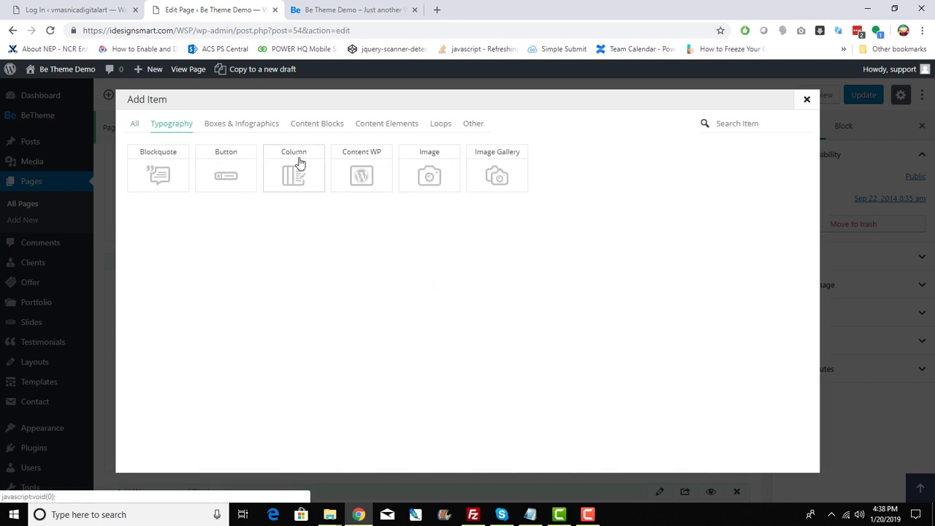
{"action": "left_click", "coordinate": [299, 173]}
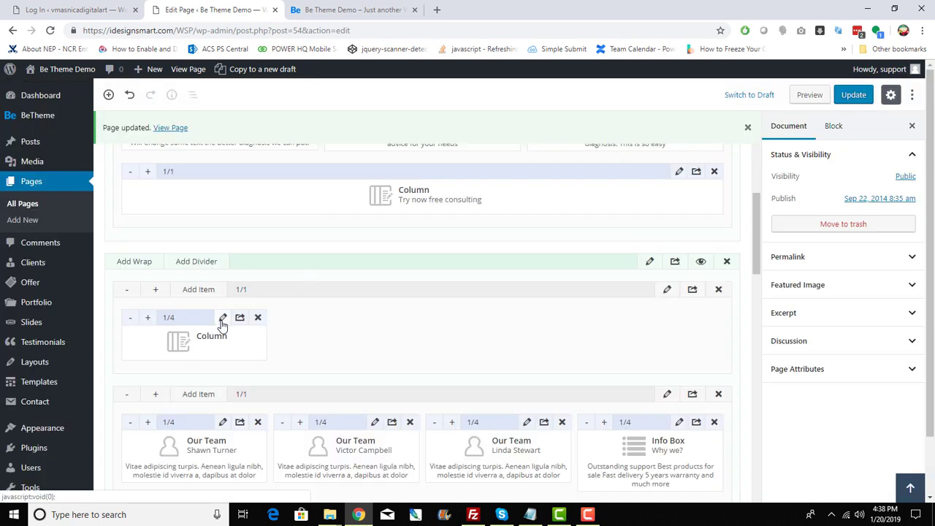
Review the new Column's settings and close them unchanged.
{"action": "left_click", "coordinate": [222, 324]}
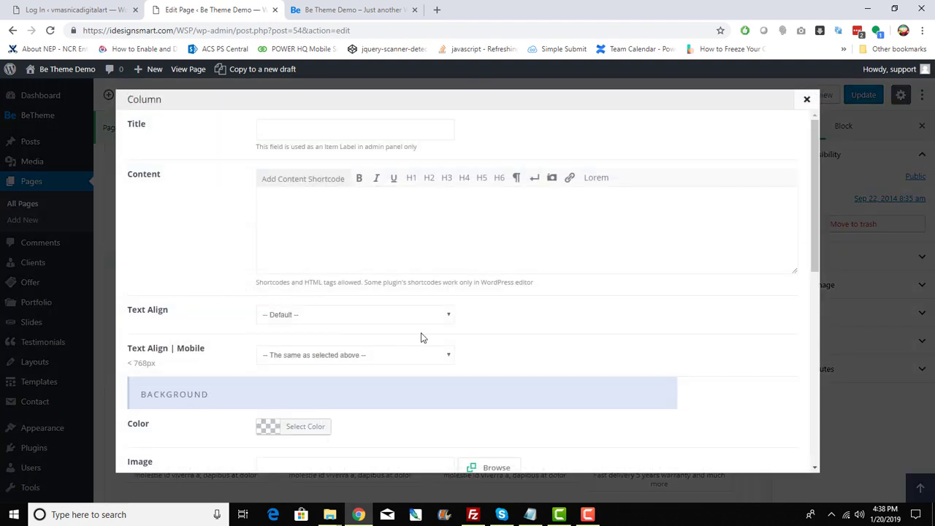
{"action": "scroll", "coordinate": [430, 336], "scroll_direction": "down", "scroll_amount": 4}
{"action": "scroll", "coordinate": [430, 342], "scroll_direction": "down", "scroll_amount": 3}
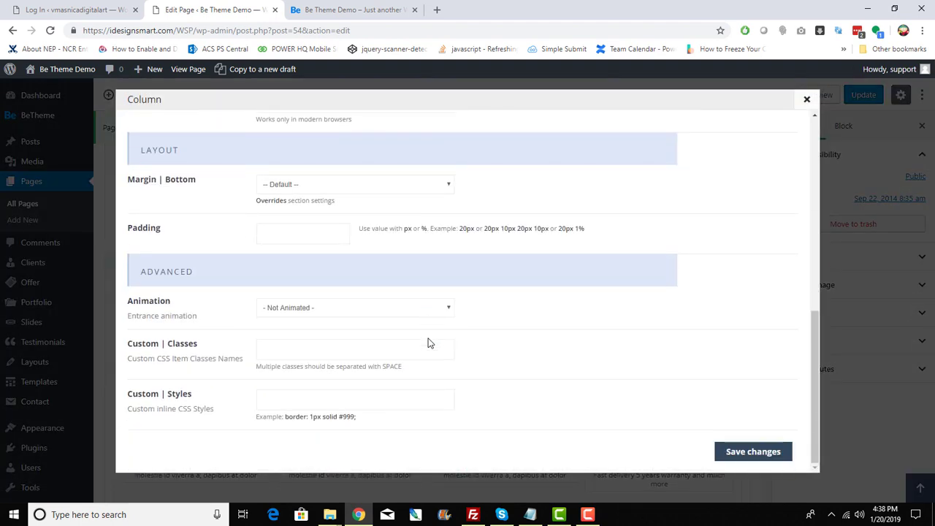
{"action": "scroll", "coordinate": [430, 342], "scroll_direction": "up", "scroll_amount": 10}
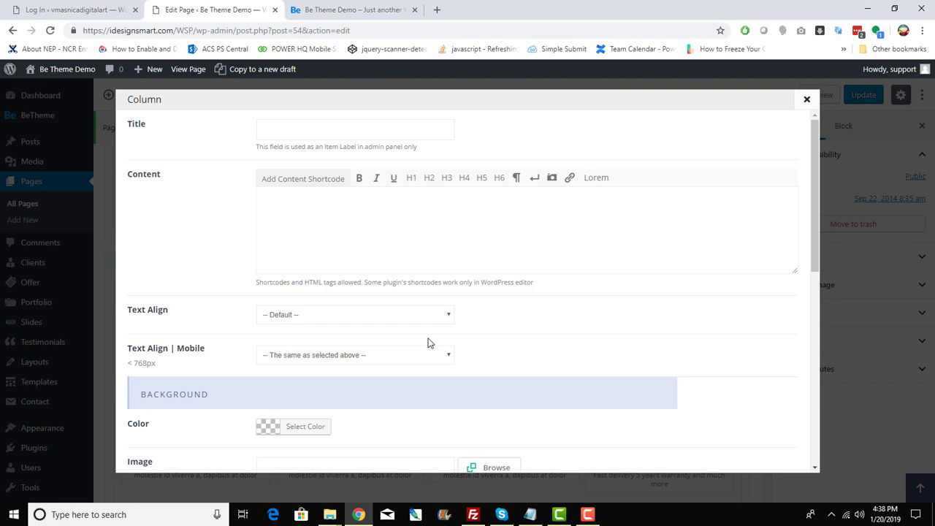
{"action": "left_click", "coordinate": [329, 213]}
{"action": "left_click", "coordinate": [807, 99]}
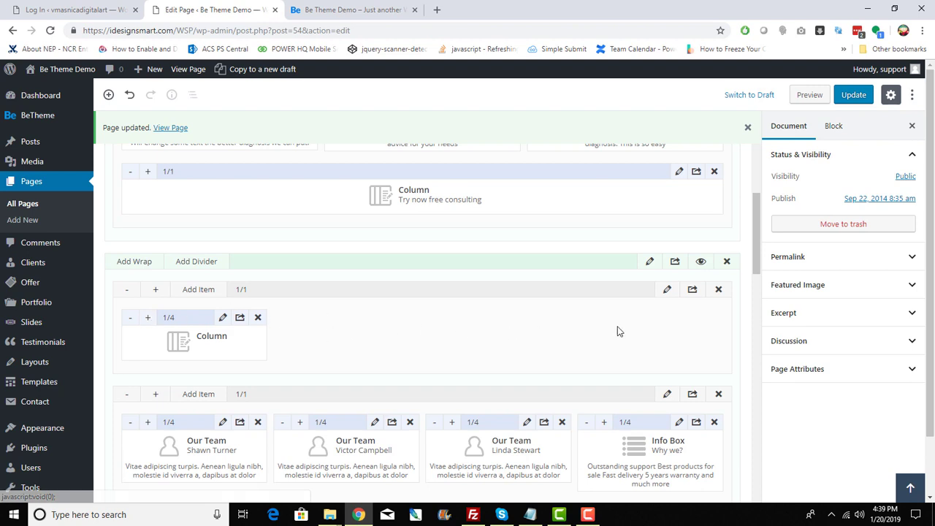
Widen the Column to 1/2 and duplicate it beside itself.
{"action": "left_click", "coordinate": [147, 319]}
{"action": "left_click", "coordinate": [147, 320]}
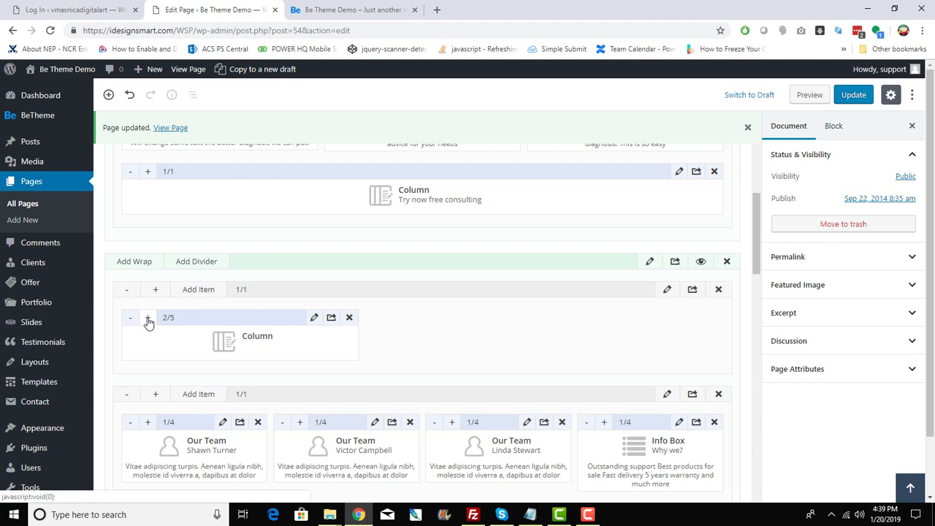
{"action": "left_click", "coordinate": [147, 319]}
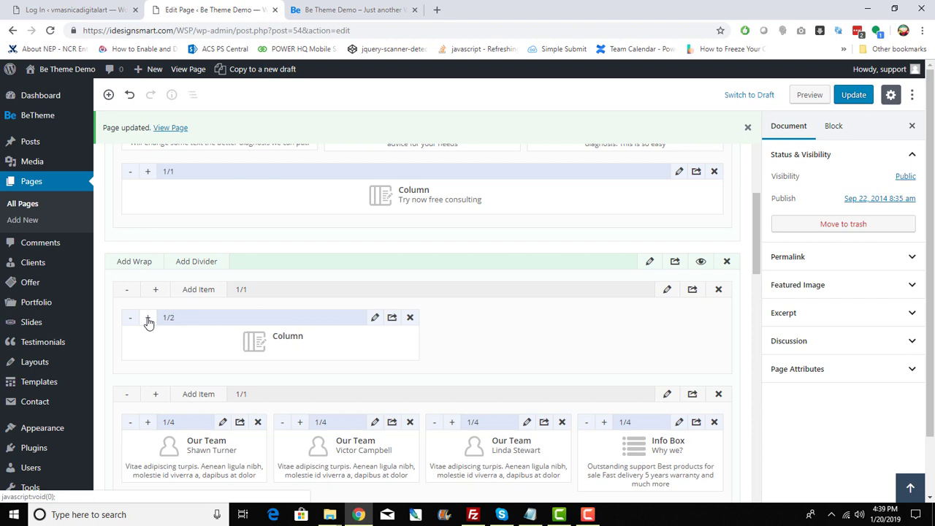
{"action": "left_click", "coordinate": [392, 318]}
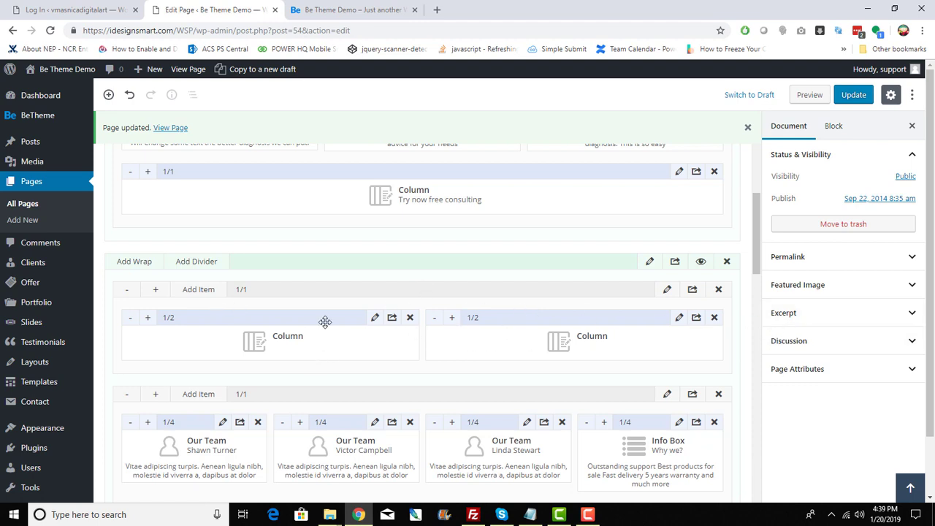
Browse the item list without adding anything, then delete the two-column wrap.
{"action": "left_click", "coordinate": [199, 290]}
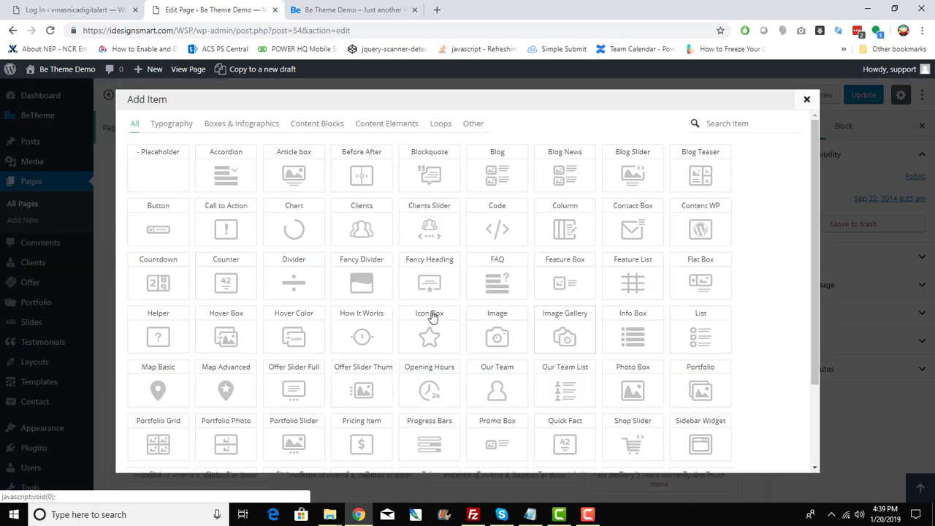
{"action": "scroll", "coordinate": [429, 314], "scroll_direction": "down", "scroll_amount": 2}
{"action": "scroll", "coordinate": [435, 321], "scroll_direction": "up", "scroll_amount": 2}
{"action": "left_click", "coordinate": [806, 101]}
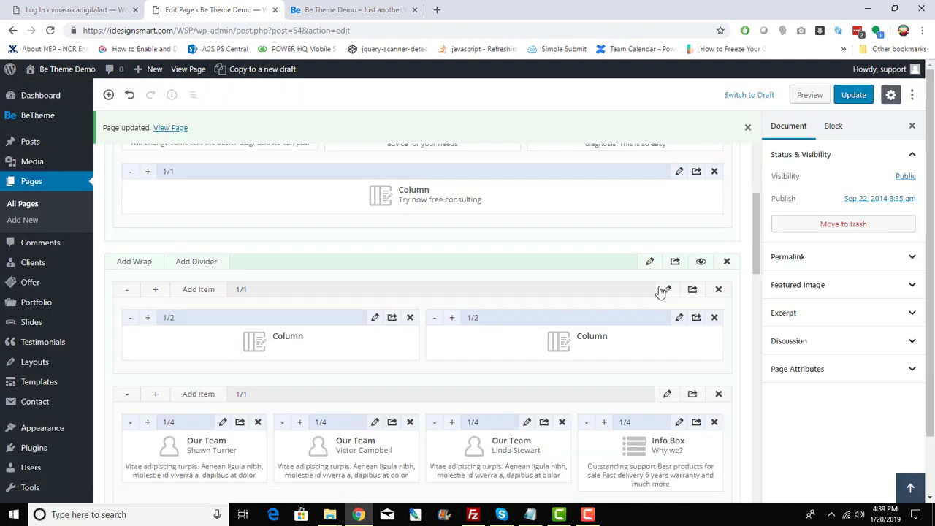
{"action": "left_click", "coordinate": [718, 289]}
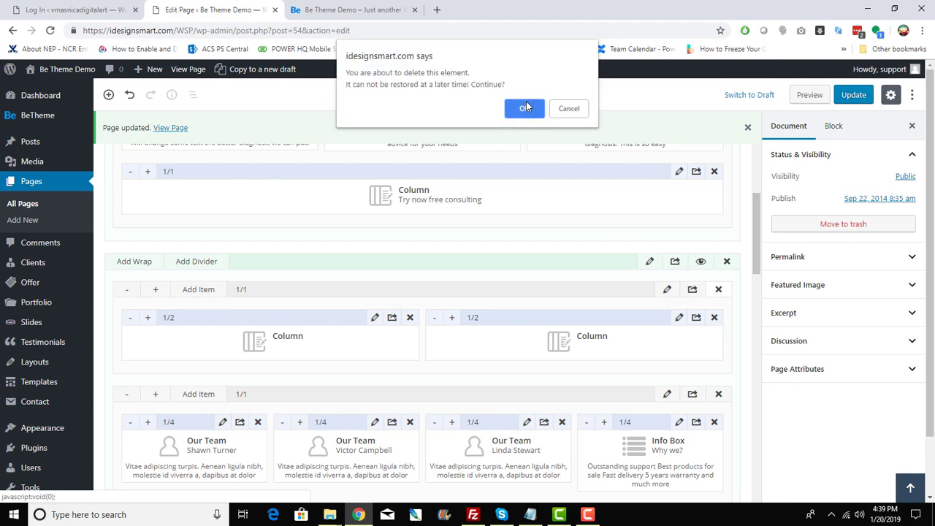
{"action": "left_click", "coordinate": [524, 108]}
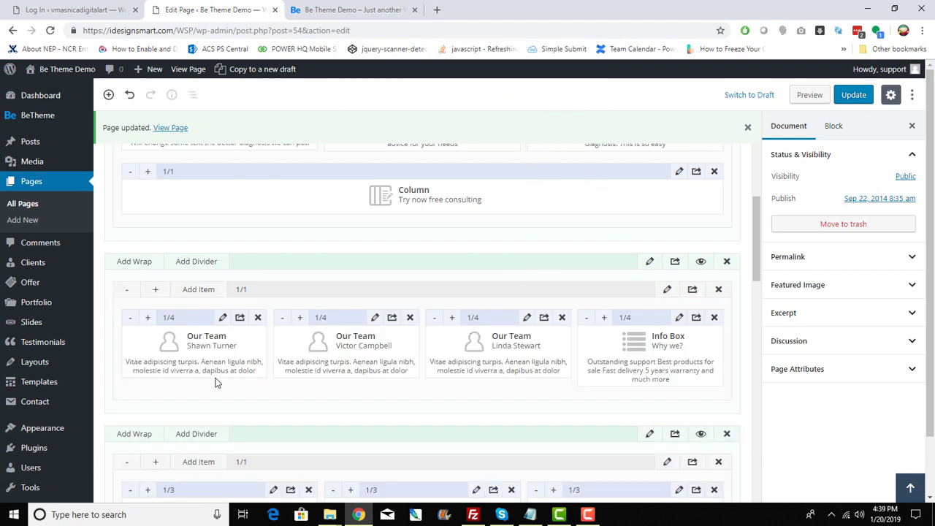
{"action": "left_click", "coordinate": [222, 320]}
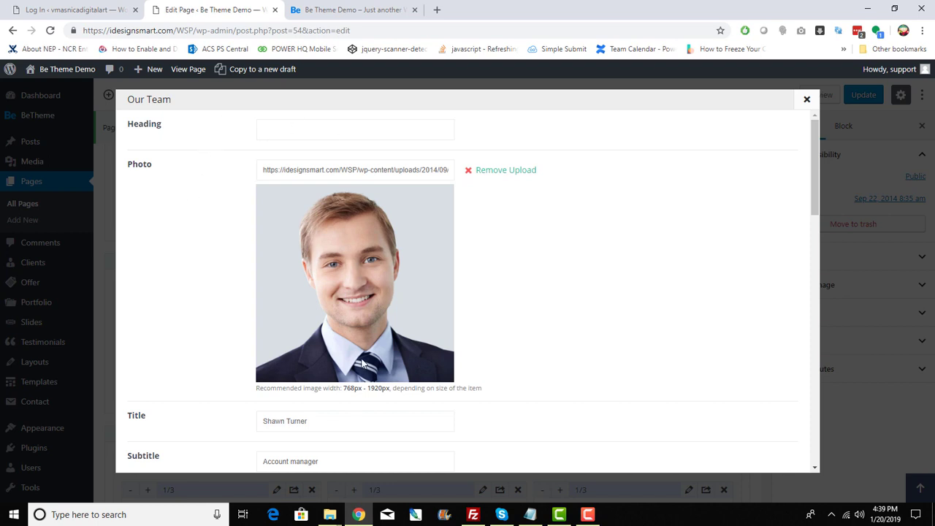
{"action": "scroll", "coordinate": [386, 366], "scroll_direction": "down", "scroll_amount": 1}
{"action": "scroll", "coordinate": [386, 366], "scroll_direction": "down", "scroll_amount": 1}
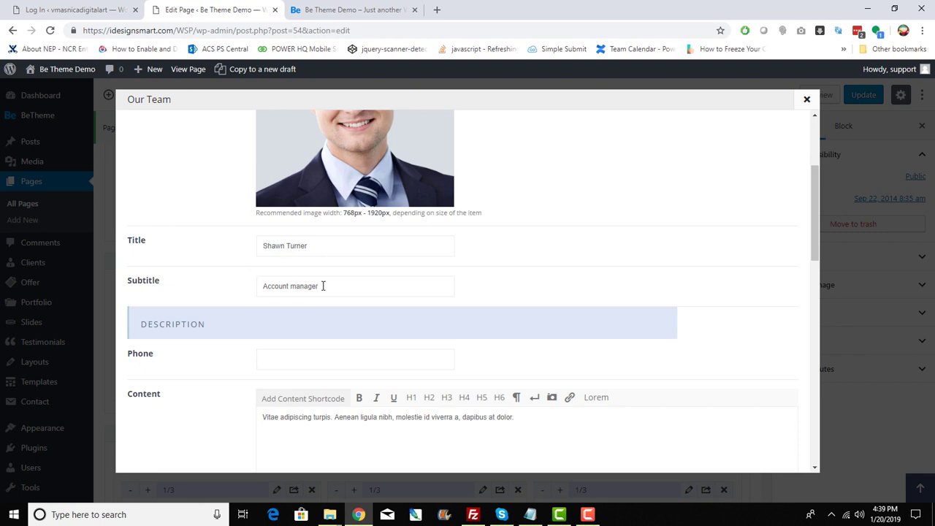
{"action": "left_click_drag", "start_coordinate": [323, 285], "coordinate": [247, 289]}
{"action": "scroll", "coordinate": [315, 353], "scroll_direction": "down", "scroll_amount": 2}
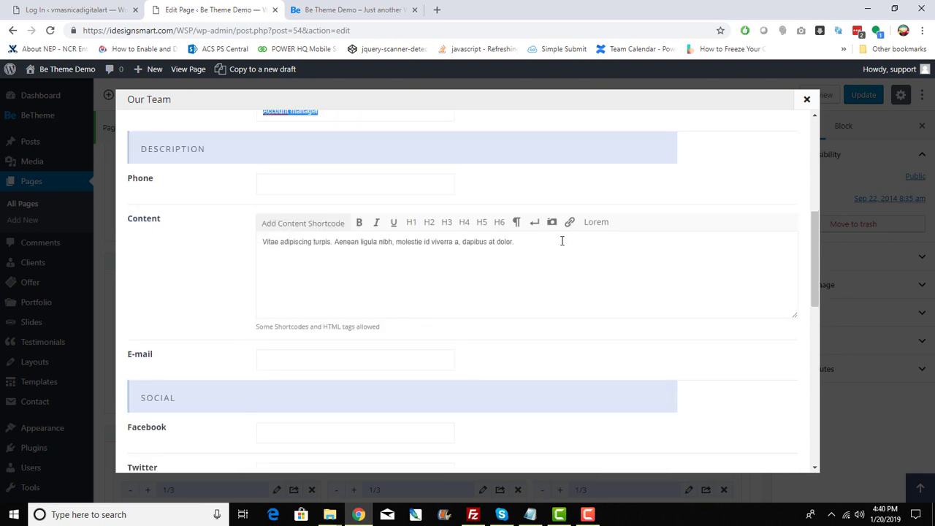
{"action": "left_click_drag", "start_coordinate": [562, 240], "coordinate": [122, 243]}
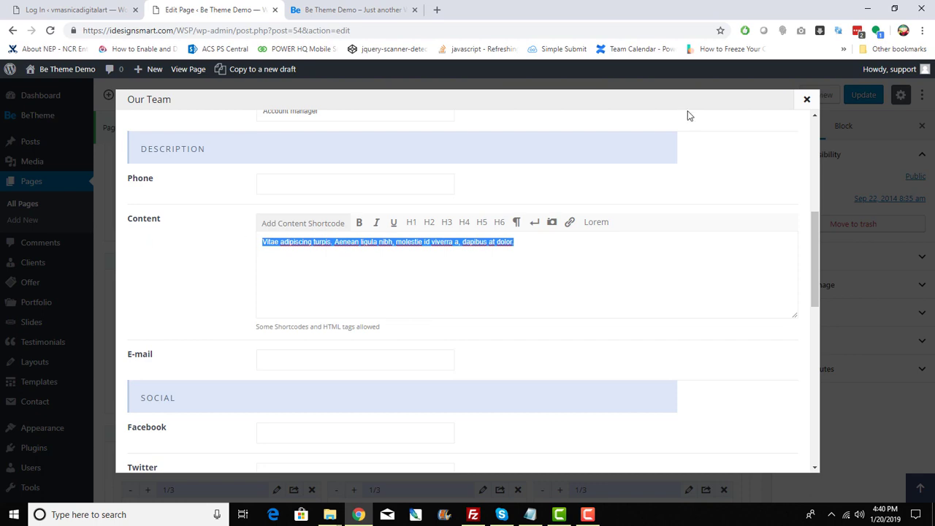
Close the Our Team editor and scroll the live homepage to the About us footer column.
{"action": "left_click", "coordinate": [806, 100]}
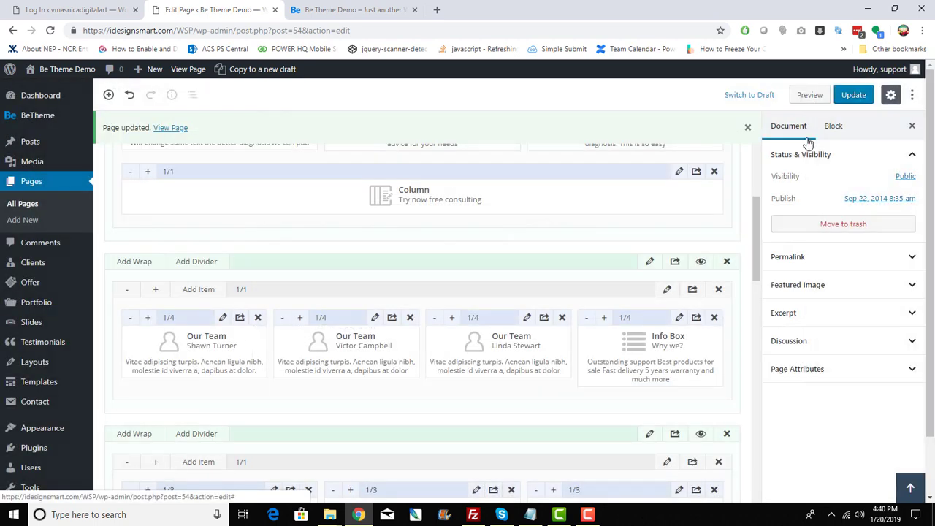
{"action": "scroll", "coordinate": [598, 265], "scroll_direction": "down", "scroll_amount": 4}
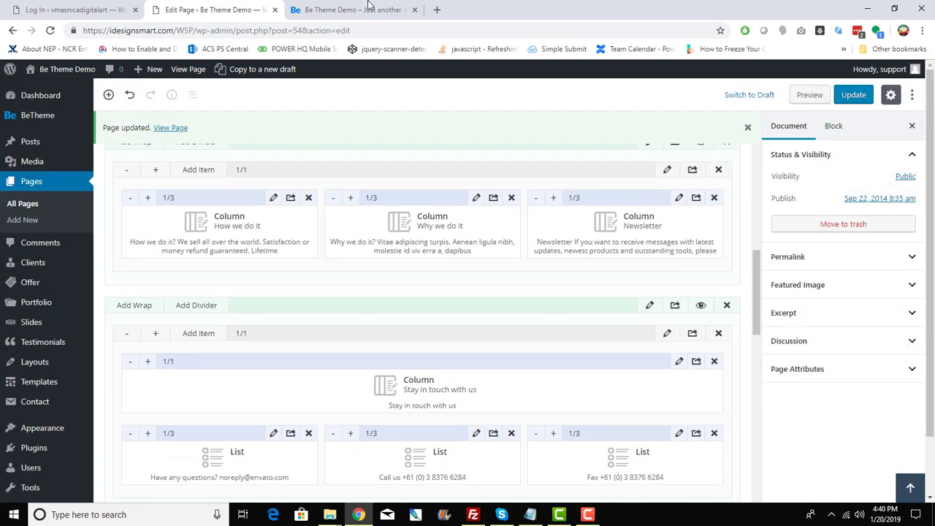
{"action": "left_click", "coordinate": [368, 8]}
{"action": "scroll", "coordinate": [430, 361], "scroll_direction": "down", "scroll_amount": 5}
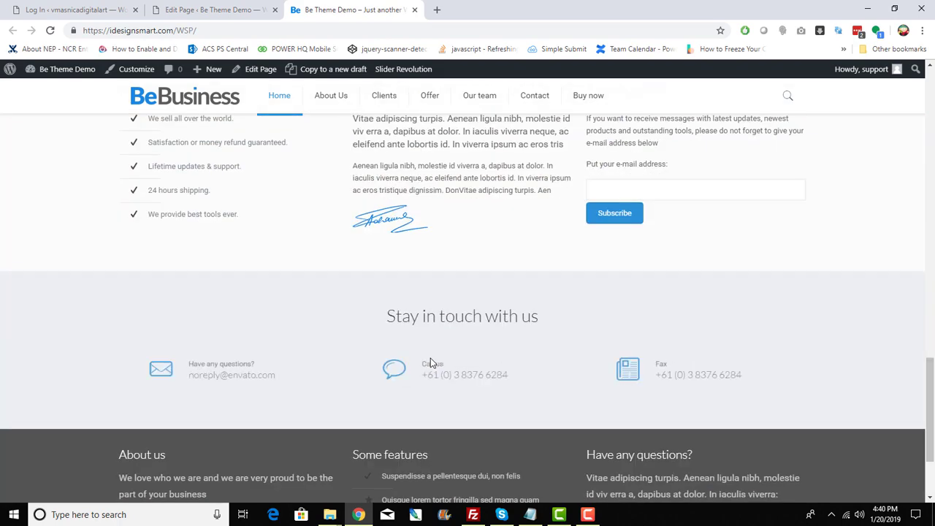
{"action": "scroll", "coordinate": [430, 360], "scroll_direction": "up", "scroll_amount": 4}
{"action": "scroll", "coordinate": [329, 411], "scroll_direction": "down", "scroll_amount": 3}
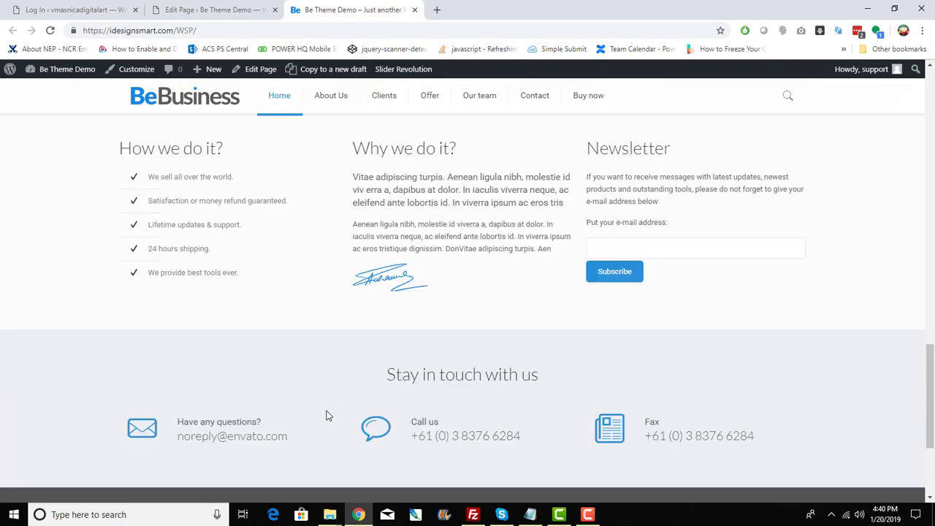
{"action": "scroll", "coordinate": [375, 404], "scroll_direction": "down", "scroll_amount": 3}
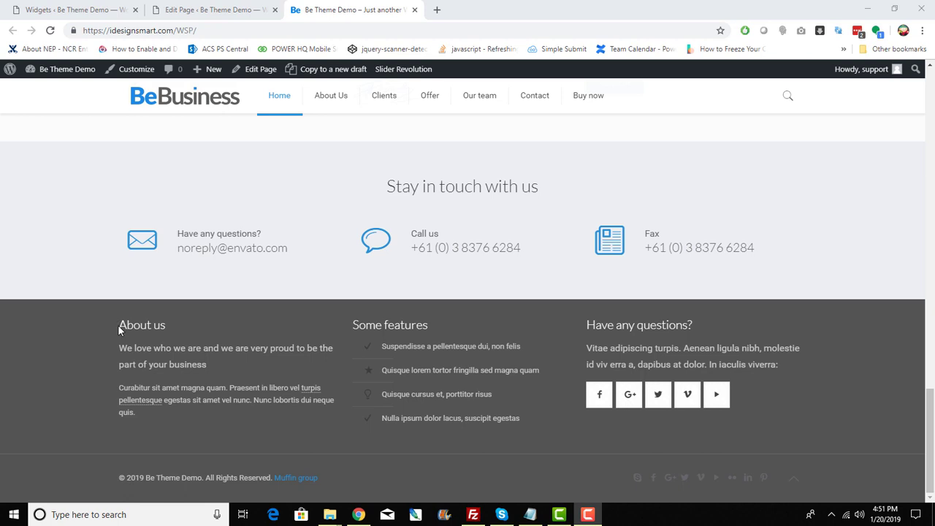
{"action": "left_click_drag", "start_coordinate": [118, 326], "coordinate": [215, 327]}
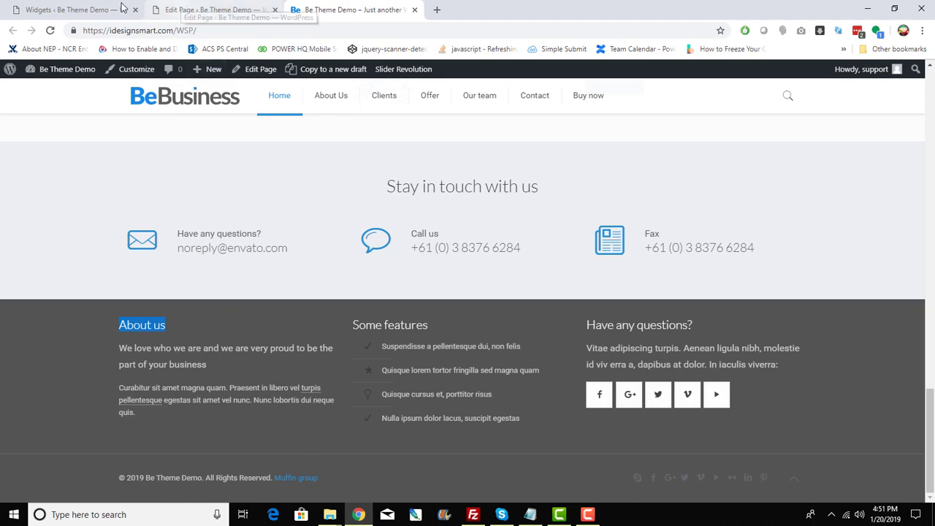
{"action": "left_click", "coordinate": [71, 9]}
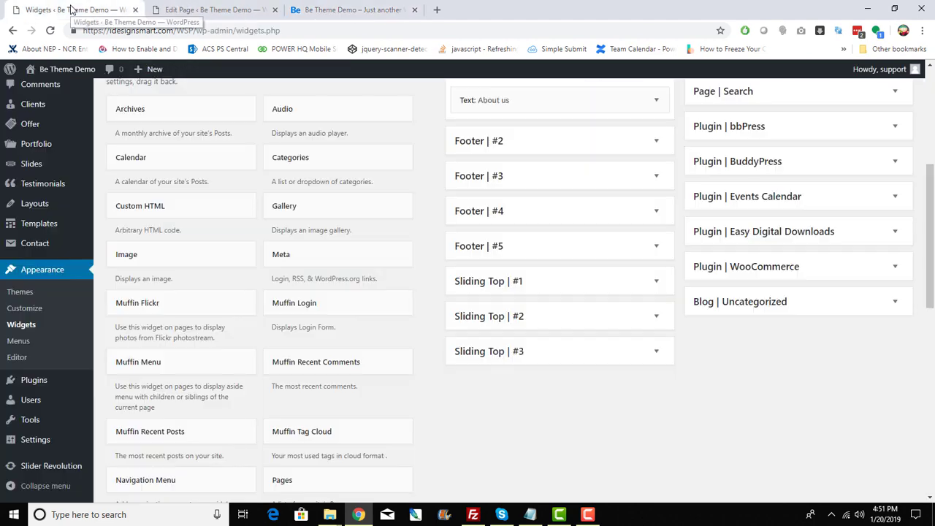
{"action": "scroll", "coordinate": [508, 284], "scroll_direction": "up", "scroll_amount": 2}
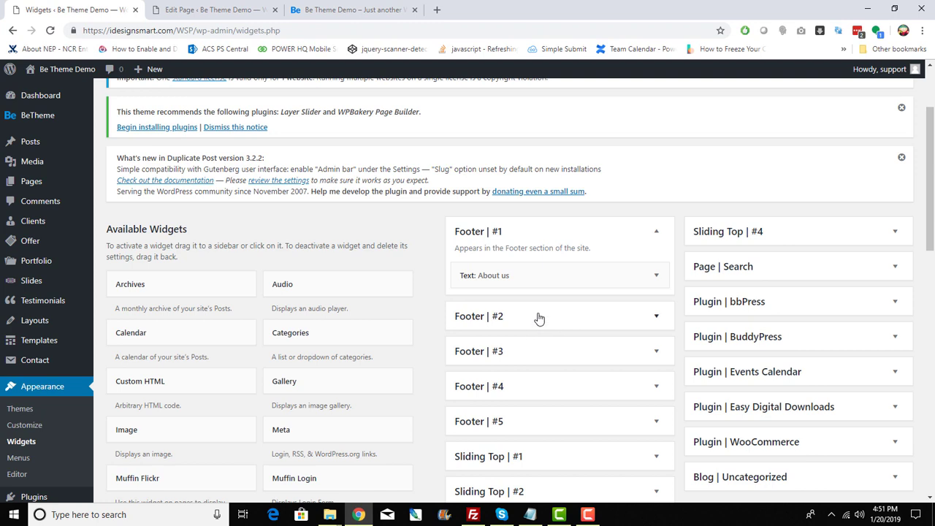
{"action": "left_click", "coordinate": [303, 7]}
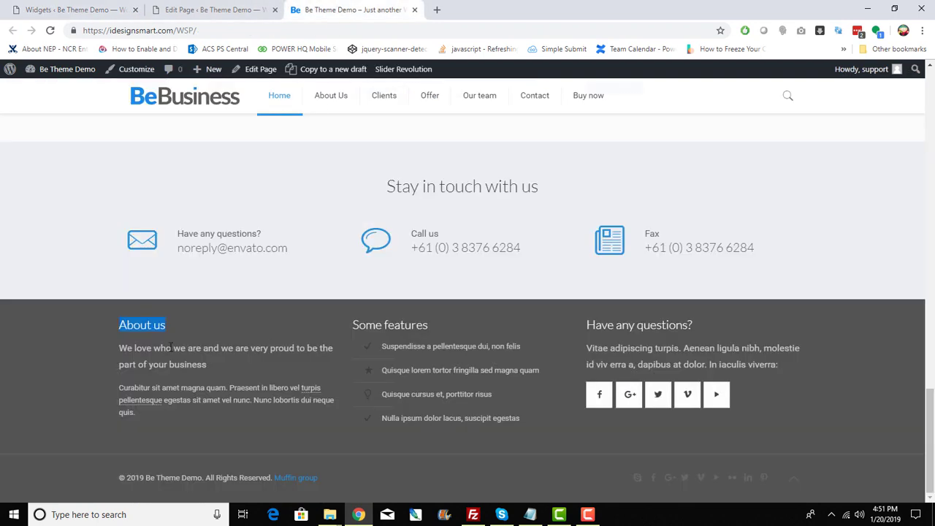
{"action": "mouse_move", "coordinate": [118, 346]}
{"action": "left_mouse_down"}
{"action": "mouse_move", "coordinate": [250, 387]}
{"action": "mouse_move", "coordinate": [111, 344]}
{"action": "left_mouse_up"}
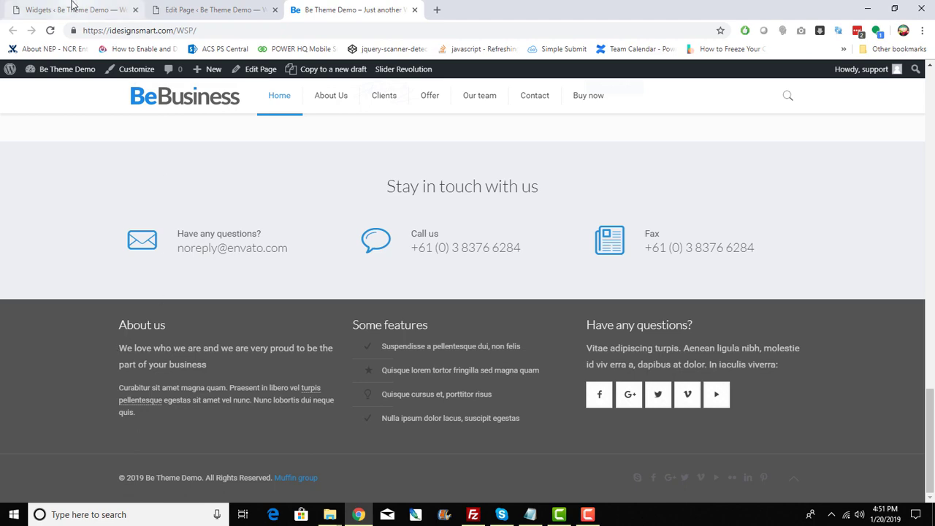
{"action": "left_click", "coordinate": [73, 9]}
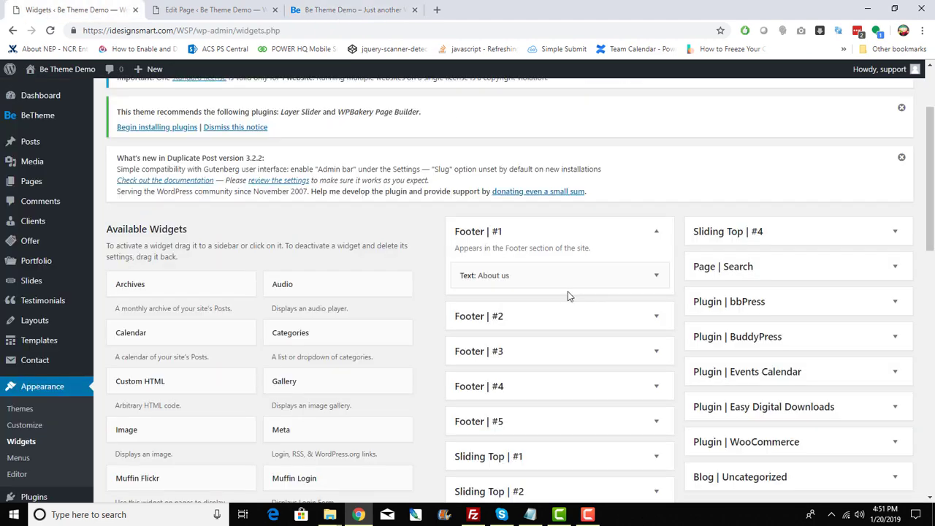
{"action": "left_click", "coordinate": [656, 276]}
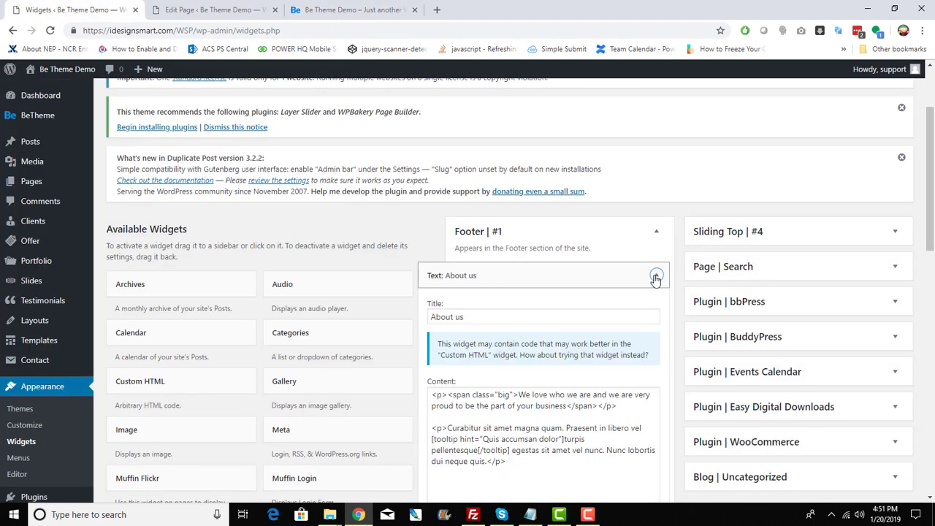
{"action": "left_click", "coordinate": [656, 276]}
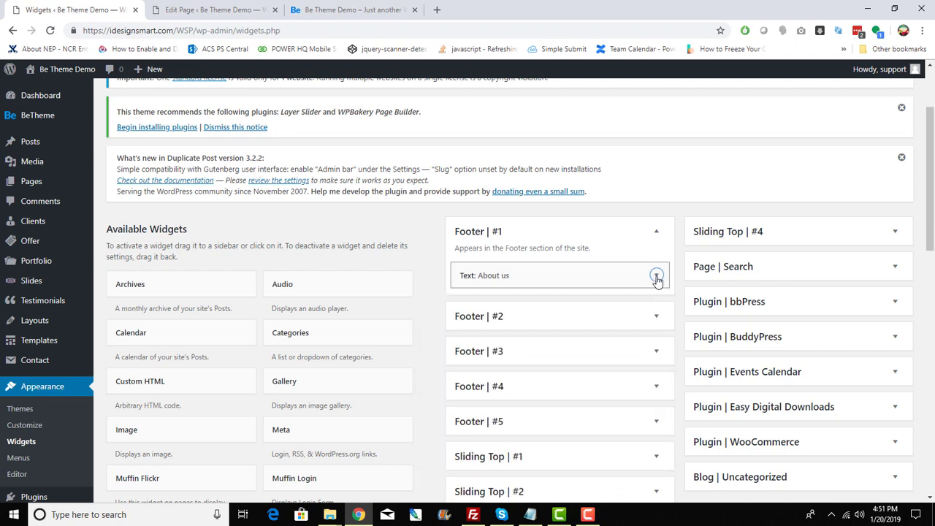
{"action": "left_click", "coordinate": [655, 316]}
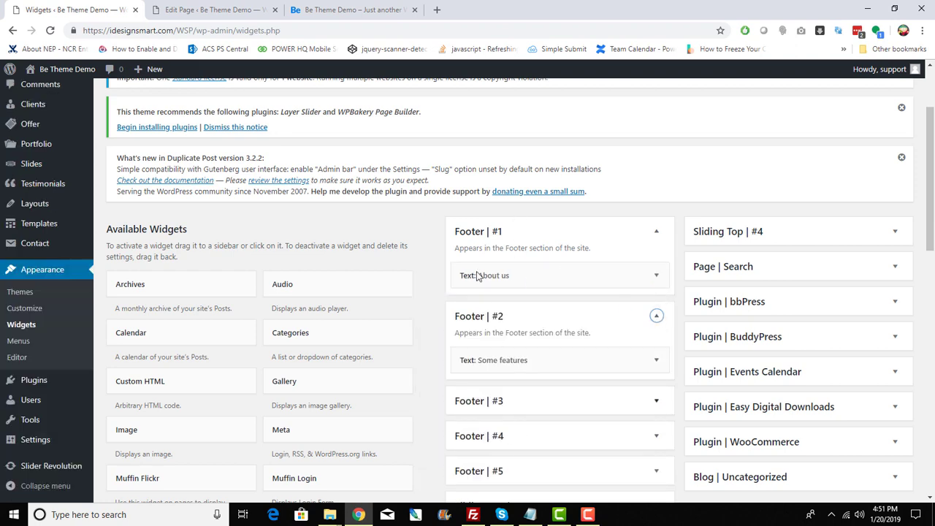
{"action": "left_click", "coordinate": [221, 9]}
{"action": "left_click", "coordinate": [338, 6]}
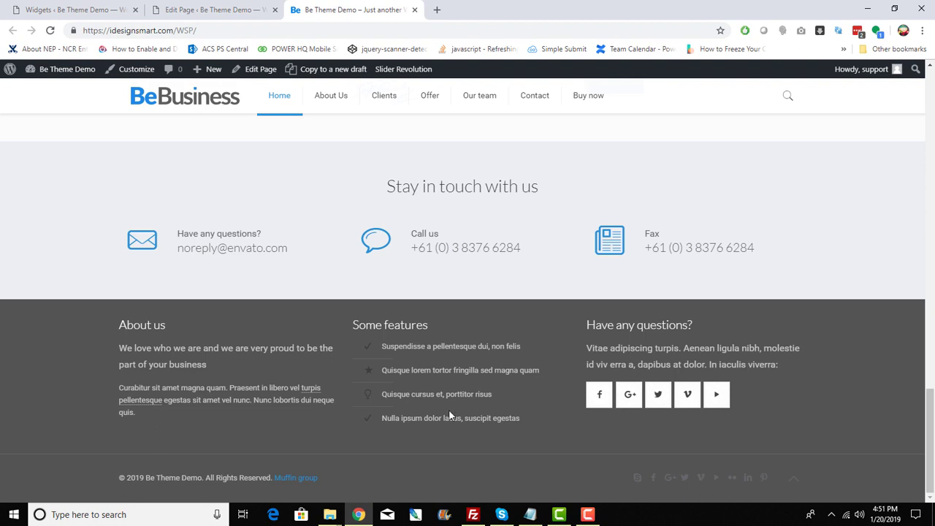
{"action": "left_click_drag", "start_coordinate": [404, 328], "coordinate": [505, 419]}
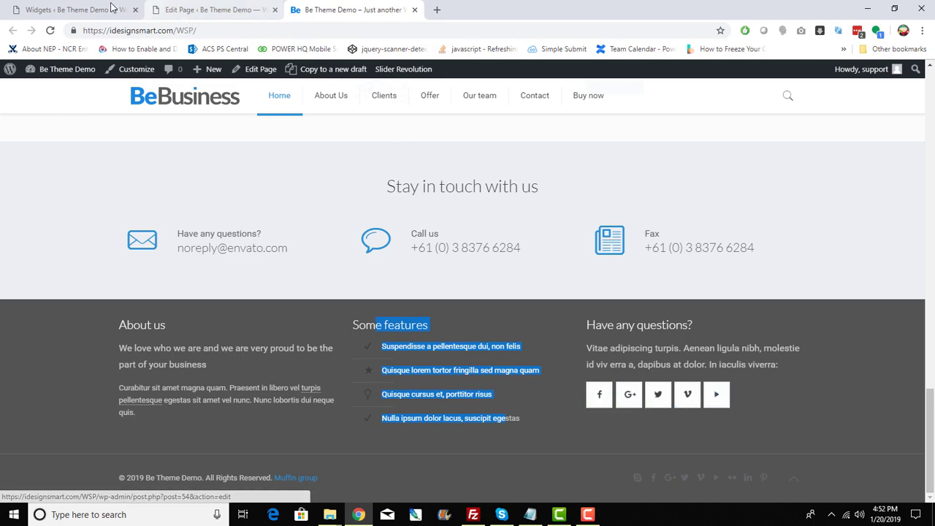
Expand Footer | #3 and compare the Have any questions? text widget's content with the live footer.
{"action": "left_click", "coordinate": [77, 10]}
{"action": "left_click", "coordinate": [547, 408]}
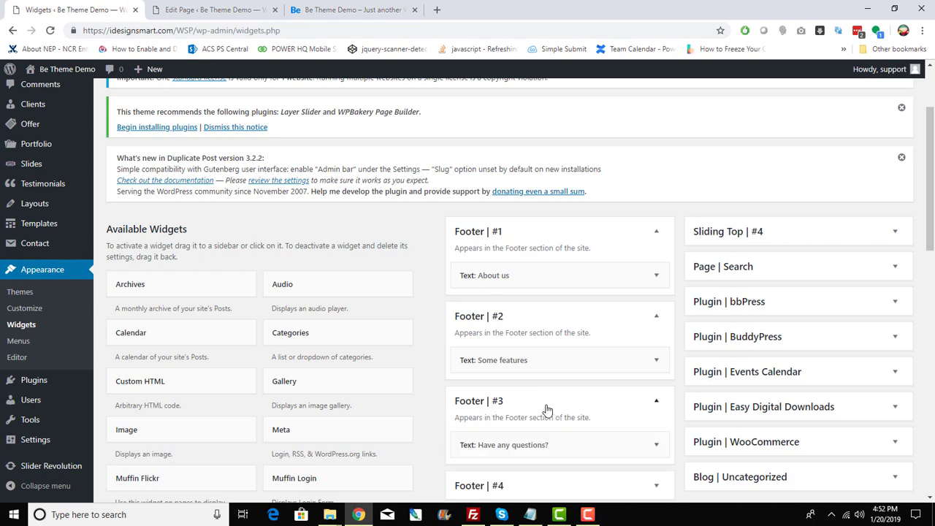
{"action": "scroll", "coordinate": [547, 409], "scroll_direction": "down", "scroll_amount": 1}
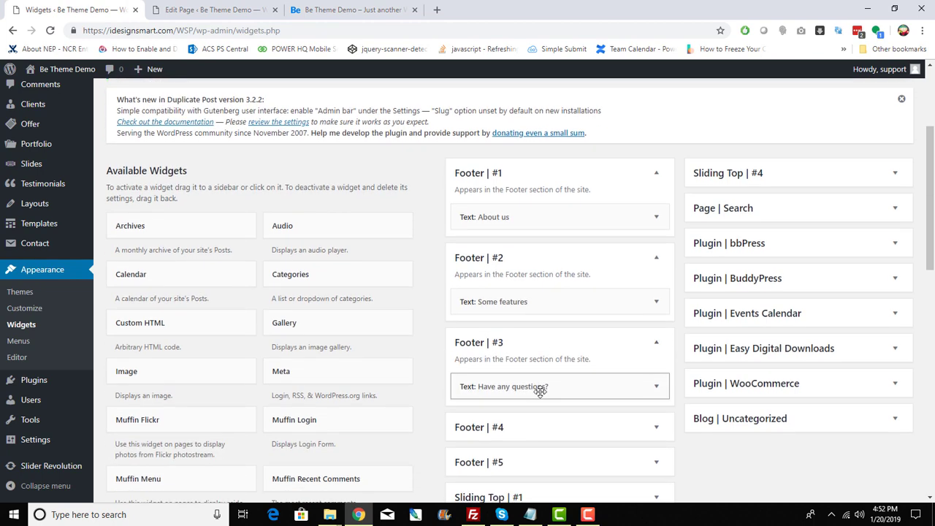
{"action": "left_click", "coordinate": [656, 386]}
{"action": "scroll", "coordinate": [657, 389], "scroll_direction": "down", "scroll_amount": 3}
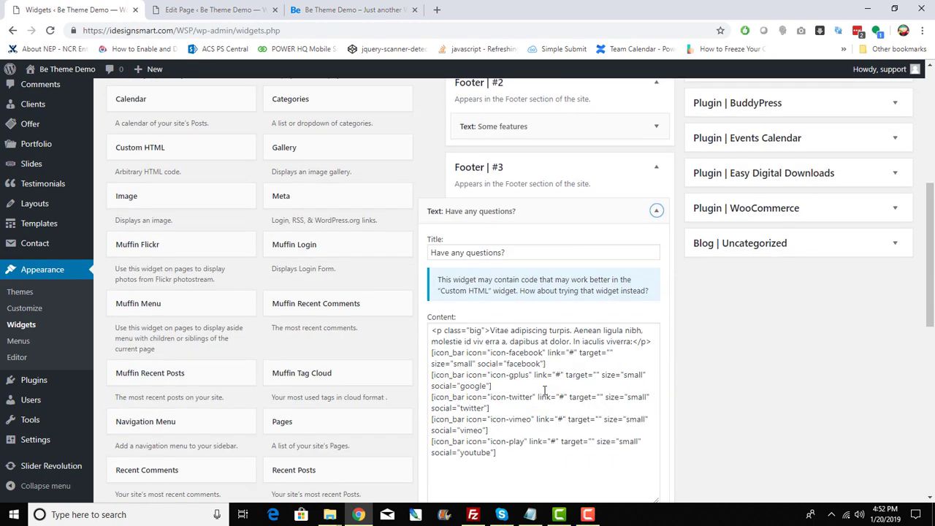
{"action": "left_click_drag", "start_coordinate": [433, 352], "coordinate": [542, 352]}
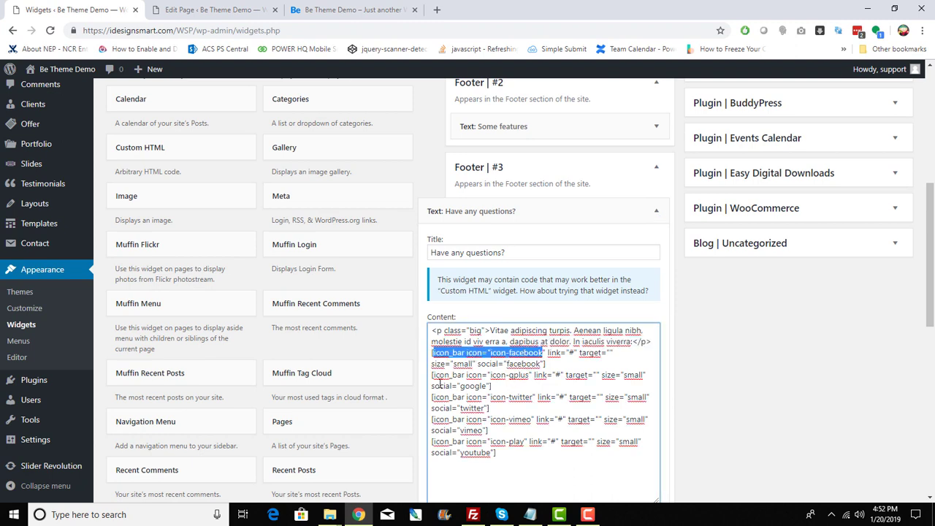
{"action": "left_click_drag", "start_coordinate": [503, 453], "coordinate": [431, 321]}
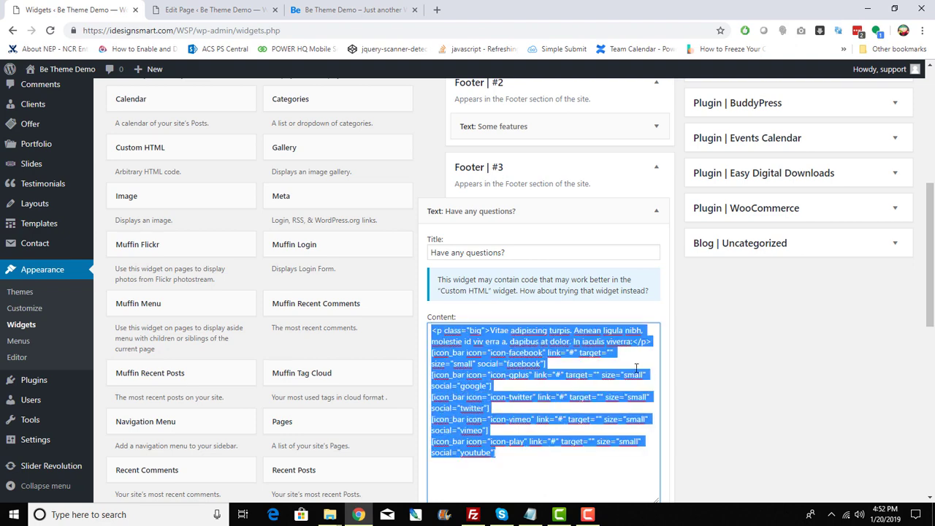
{"action": "left_click", "coordinate": [337, 9]}
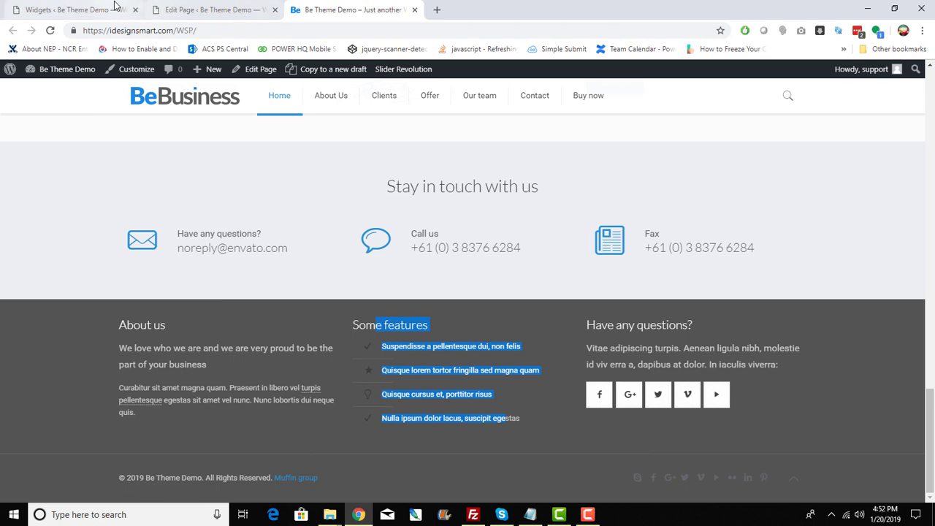
Collapse the Have any questions? widget and expand the empty Footer | #4 area.
{"action": "left_click", "coordinate": [87, 9]}
{"action": "left_click", "coordinate": [660, 213]}
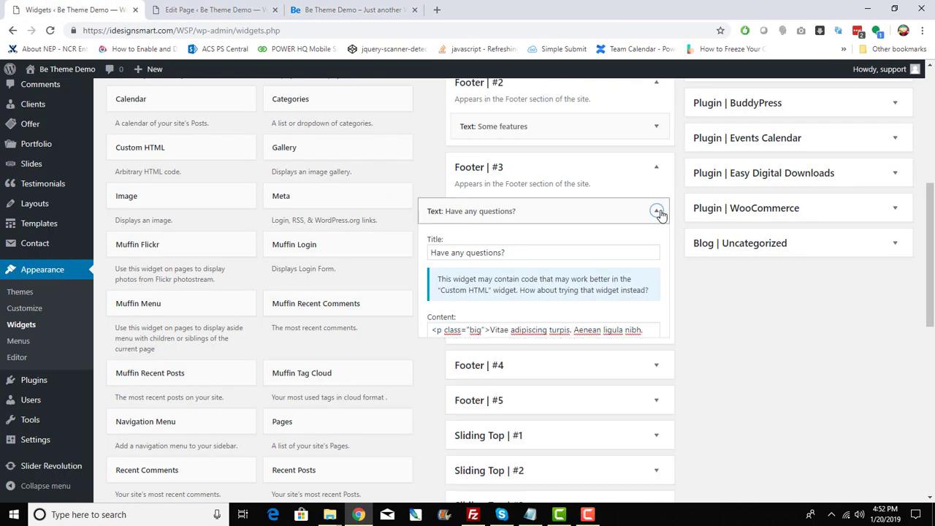
{"action": "left_click", "coordinate": [666, 256]}
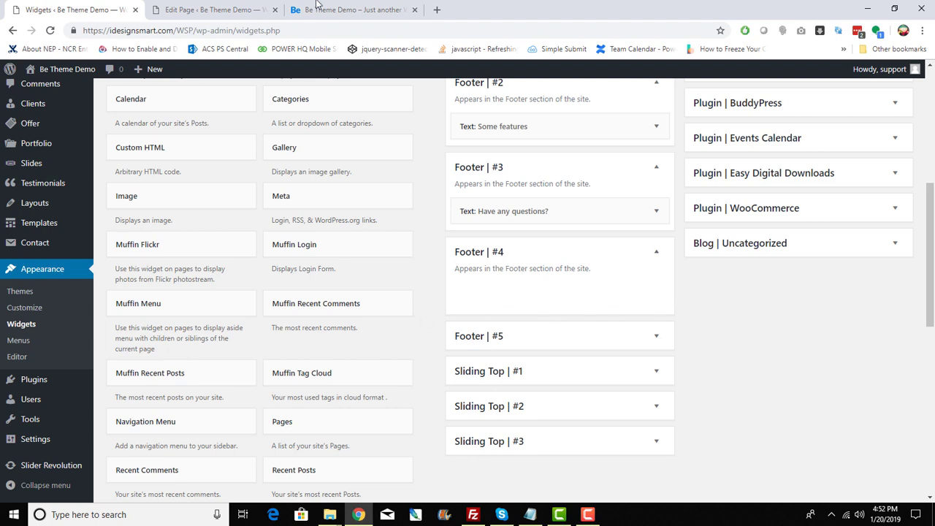
Compare the live footer with the Widgets page, then show the BeTheme admin submenu.
{"action": "left_click", "coordinate": [216, 18]}
{"action": "left_click", "coordinate": [321, 11]}
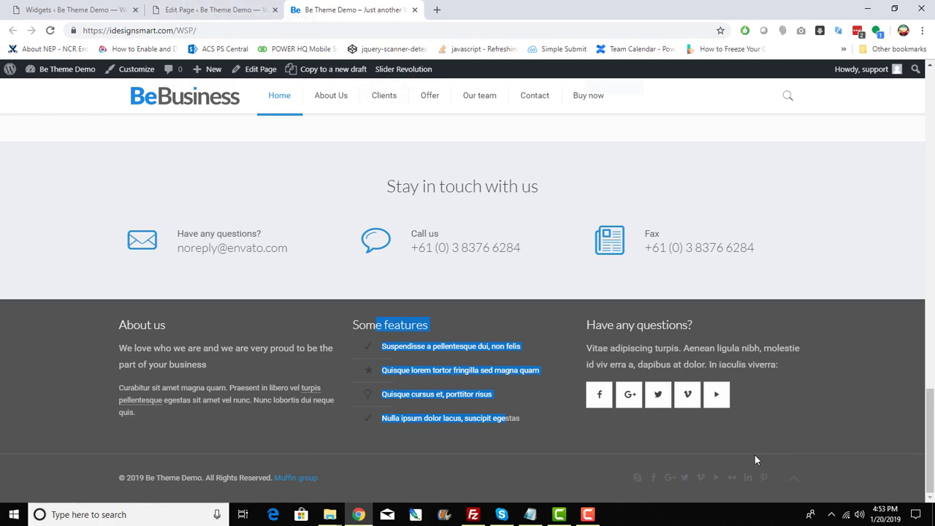
{"action": "left_click", "coordinate": [84, 9]}
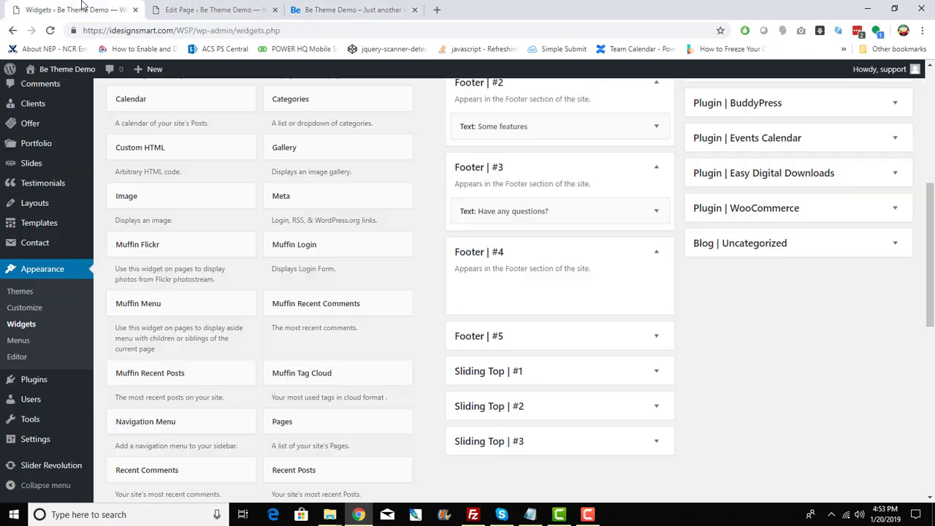
{"action": "scroll", "coordinate": [106, 110], "scroll_direction": "up", "scroll_amount": 3}
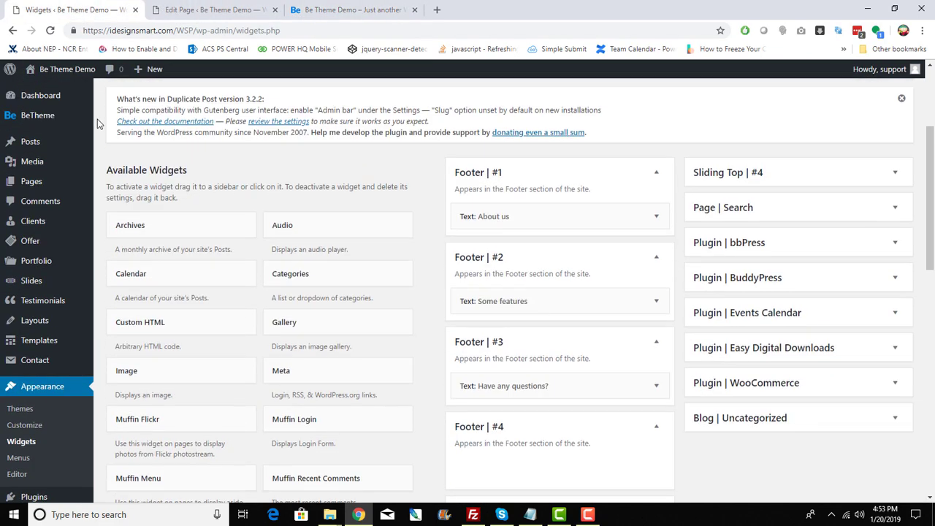
{"action": "left_click", "coordinate": [321, 7]}
{"action": "left_click", "coordinate": [81, 9]}
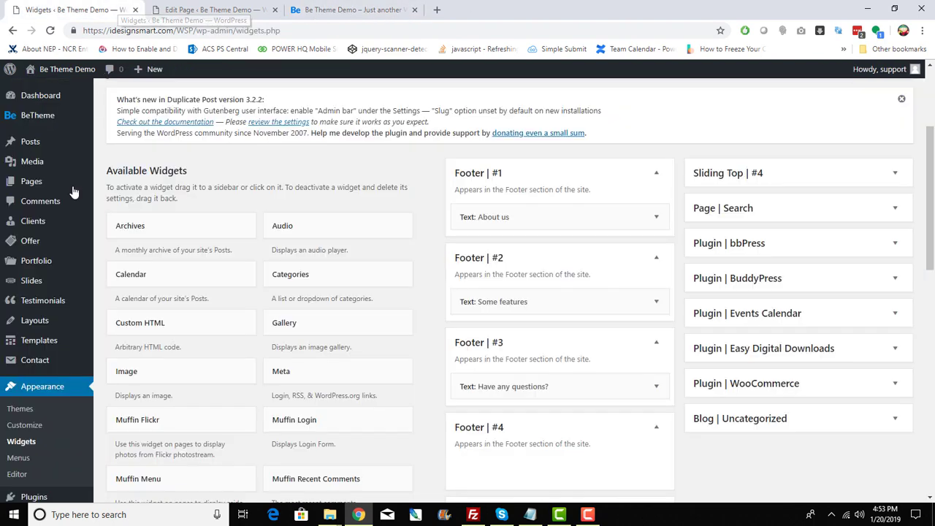
{"action": "scroll", "coordinate": [44, 161], "scroll_direction": "up", "scroll_amount": 3}
{"action": "mouse_move", "coordinate": [40, 118]}
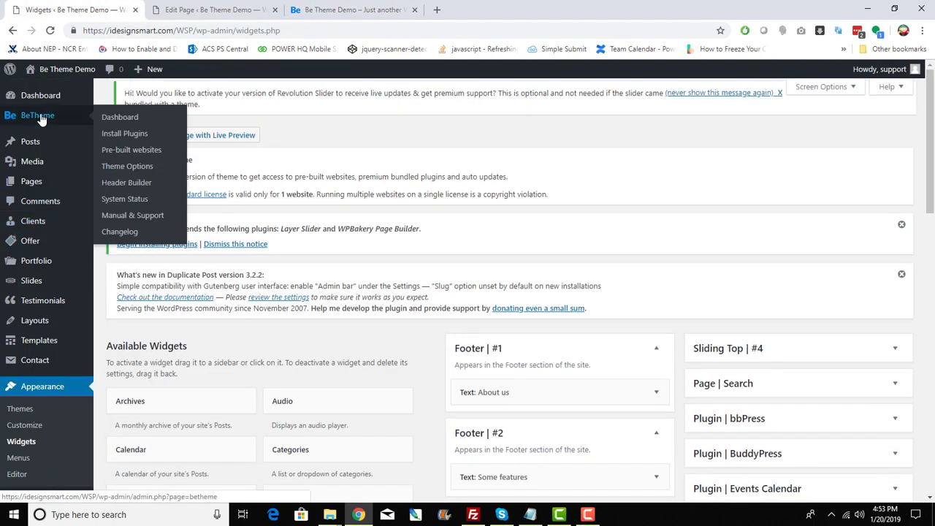
Go to BeTheme Theme Options > Footer and focus the empty Call To Action field.
{"action": "left_click", "coordinate": [124, 168]}
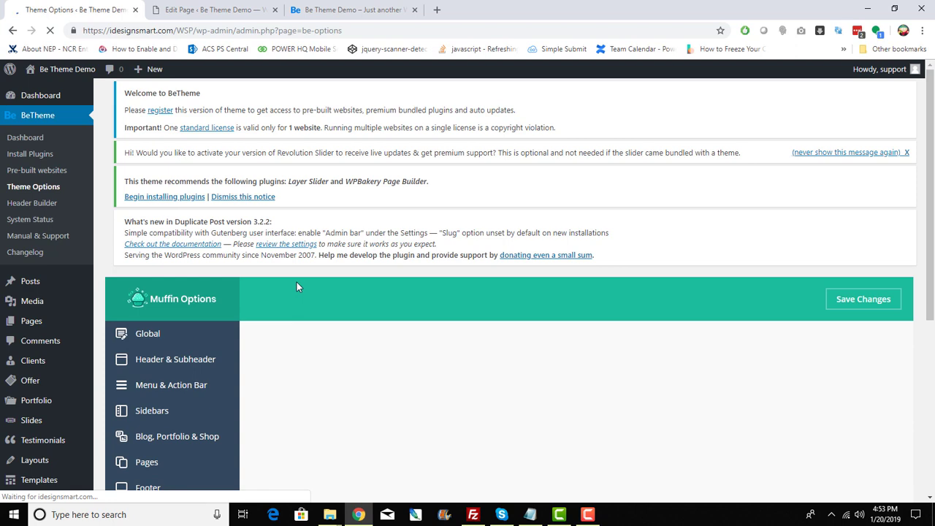
{"action": "scroll", "coordinate": [311, 286], "scroll_direction": "down", "scroll_amount": 7}
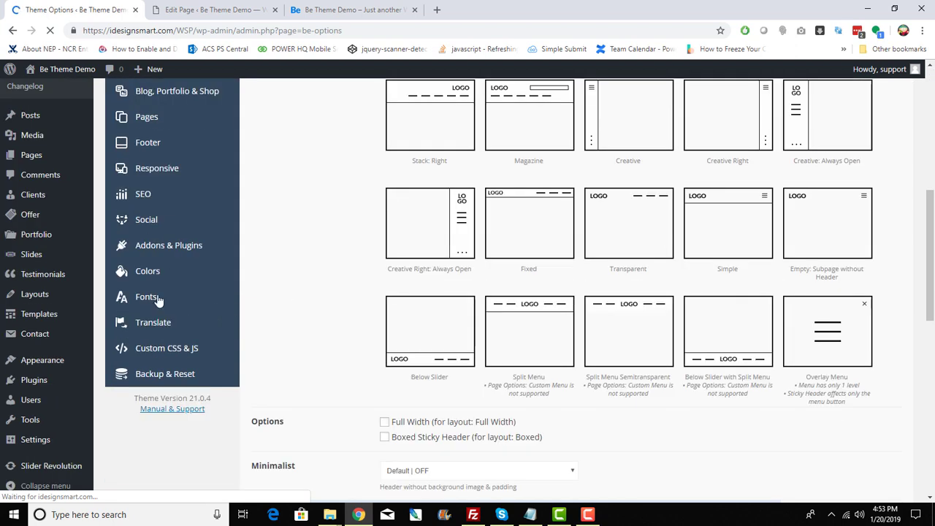
{"action": "scroll", "coordinate": [175, 277], "scroll_direction": "up", "scroll_amount": 3}
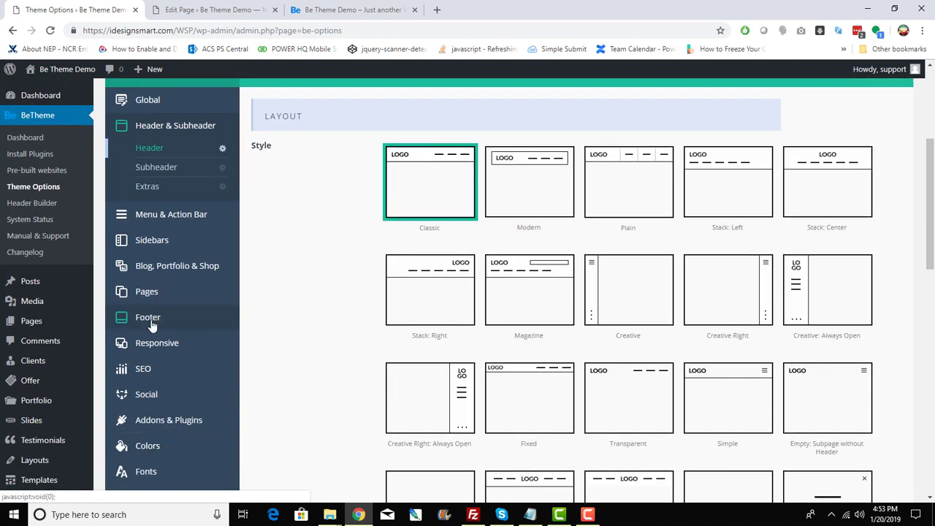
{"action": "left_click", "coordinate": [152, 324]}
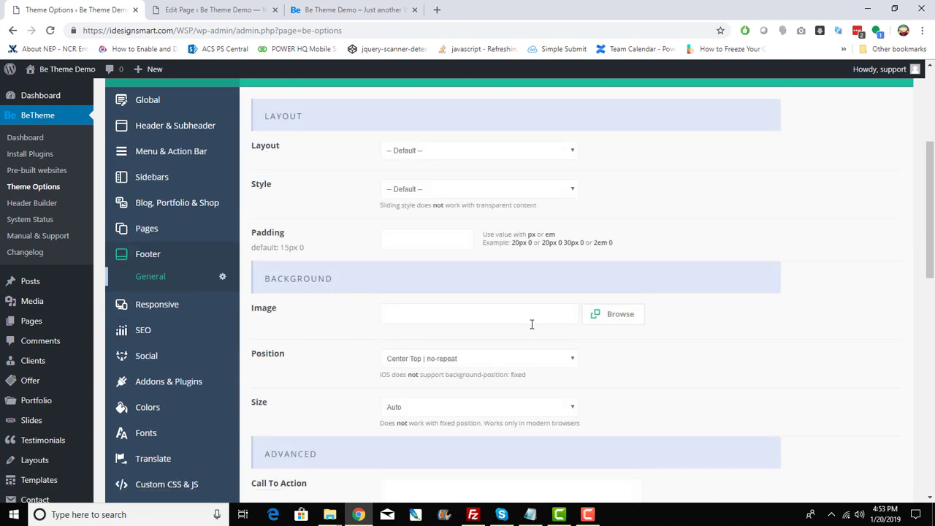
{"action": "scroll", "coordinate": [532, 324], "scroll_direction": "down", "scroll_amount": 3}
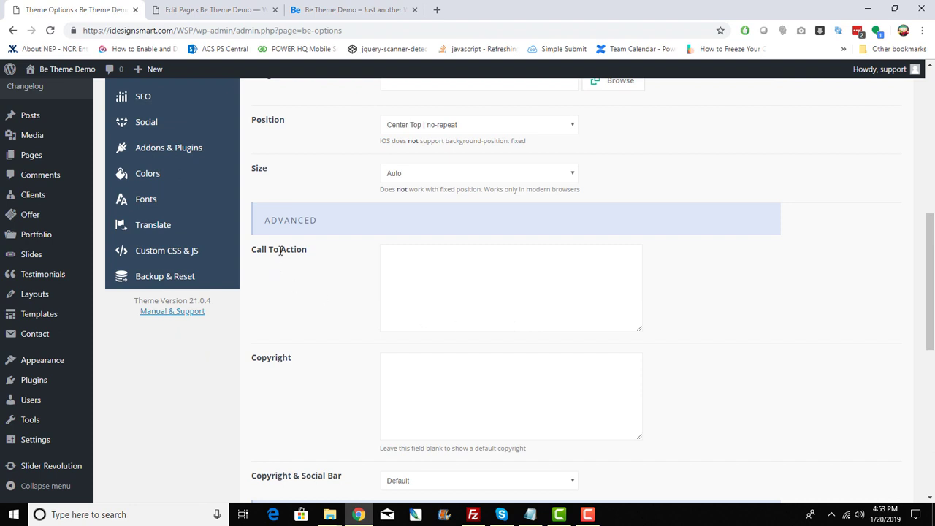
{"action": "scroll", "coordinate": [293, 271], "scroll_direction": "down", "scroll_amount": 1}
{"action": "left_click", "coordinate": [391, 203]}
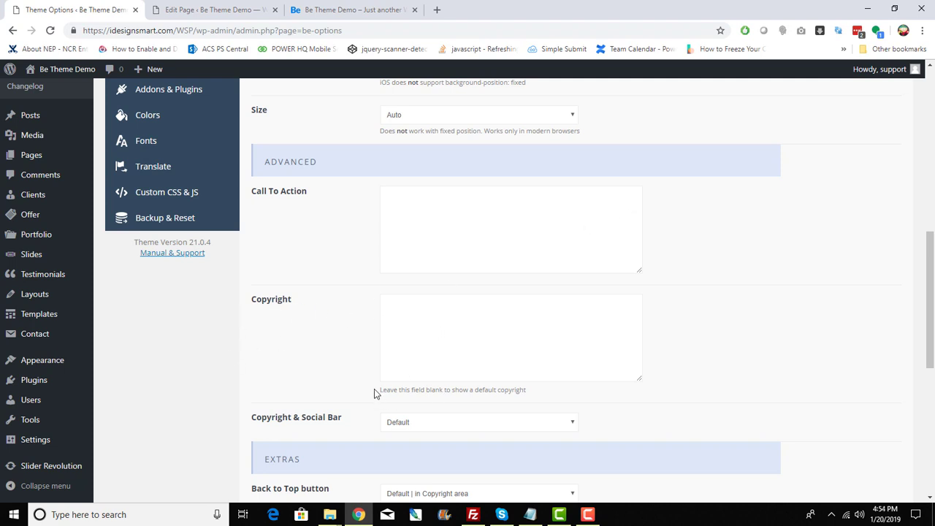
Type 'My new Copyrights message 2019' into the footer Copyright field.
{"action": "left_click_drag", "start_coordinate": [374, 393], "coordinate": [572, 392]}
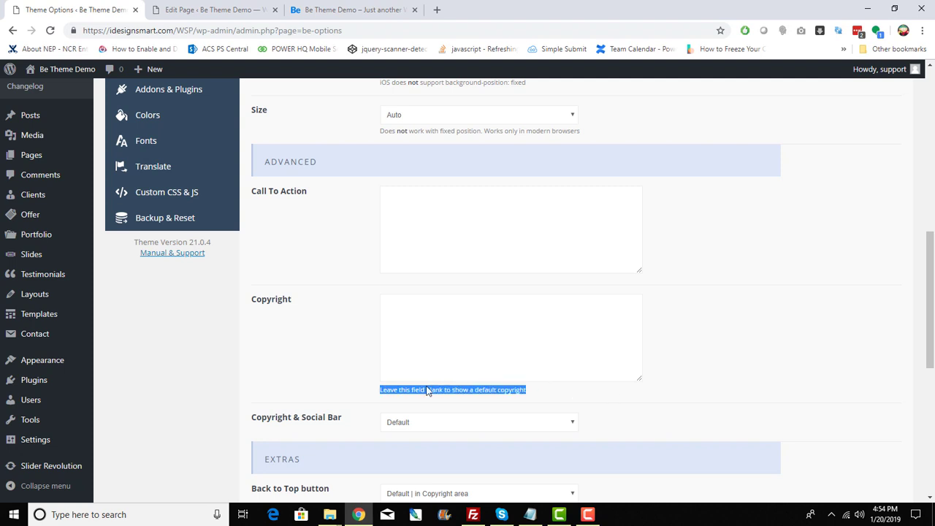
{"action": "left_click", "coordinate": [436, 307]}
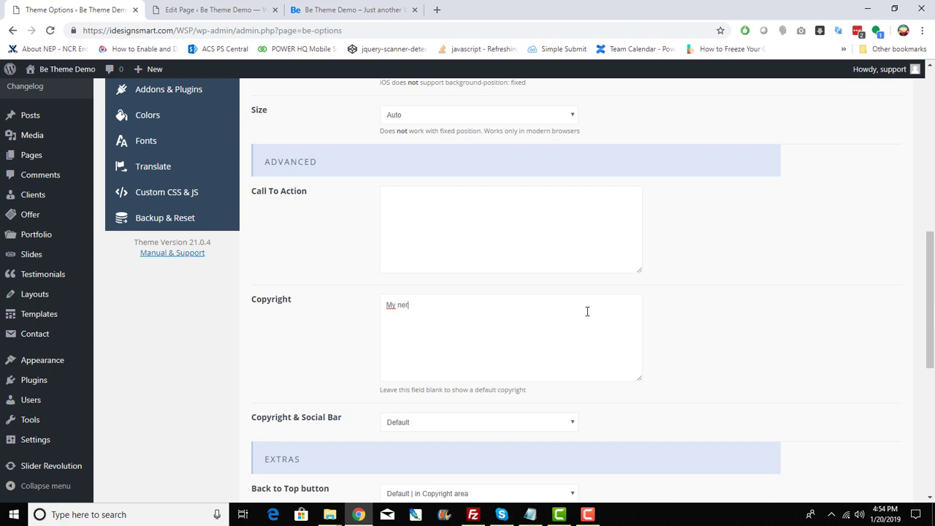
{"action": "type", "text": "My new Copyrights message 20"}
{"action": "type", "text": "19"}
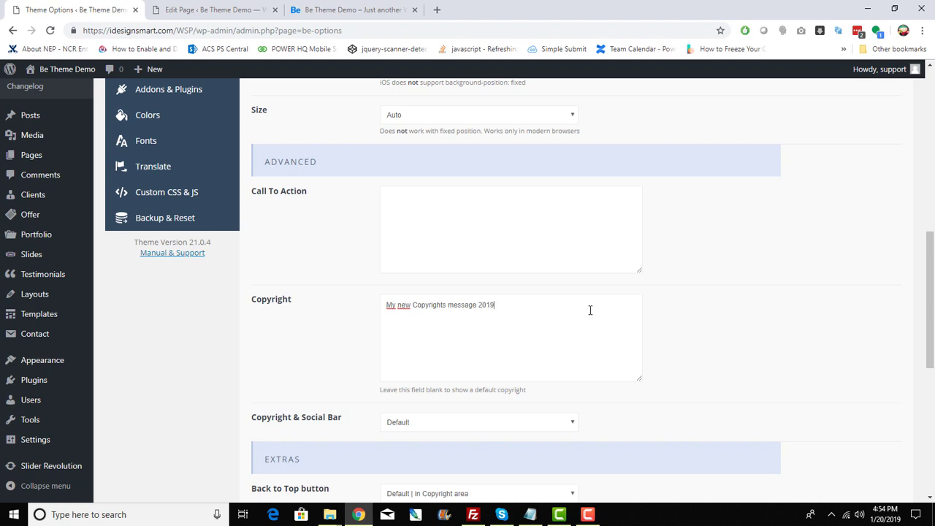
Leave the Copyright & Social Bar option at Default.
{"action": "left_click", "coordinate": [454, 423]}
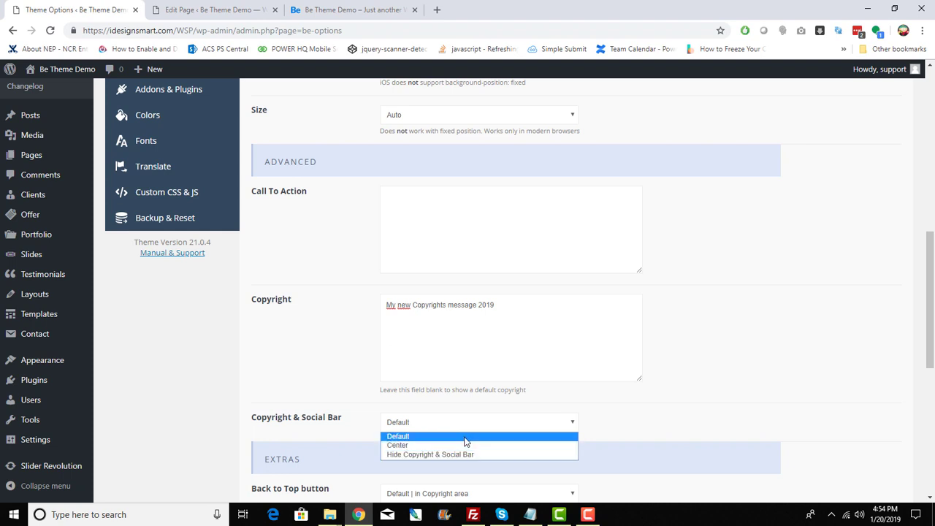
{"action": "left_click", "coordinate": [465, 436]}
{"action": "scroll", "coordinate": [477, 402], "scroll_direction": "down", "scroll_amount": 3}
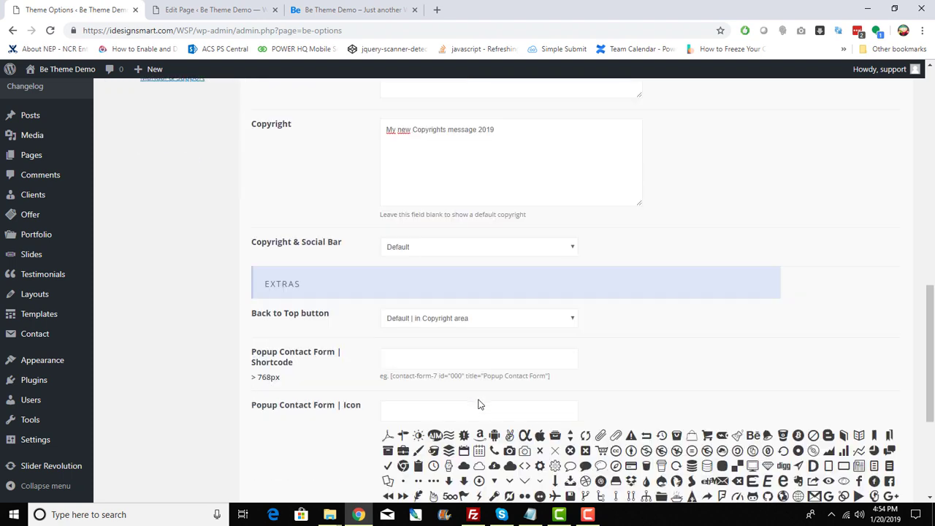
{"action": "scroll", "coordinate": [471, 398], "scroll_direction": "down", "scroll_amount": 3}
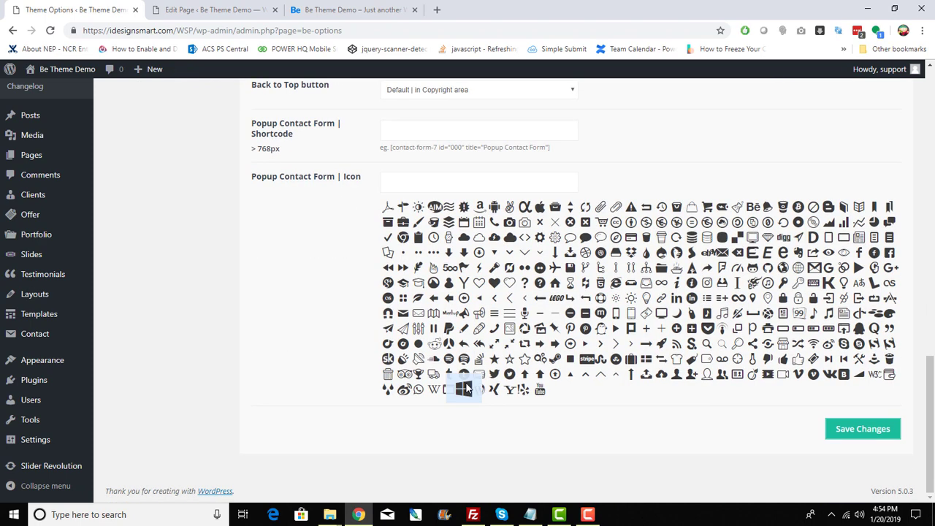
{"action": "scroll", "coordinate": [465, 387], "scroll_direction": "up", "scroll_amount": 1}
{"action": "scroll", "coordinate": [465, 388], "scroll_direction": "up", "scroll_amount": 4}
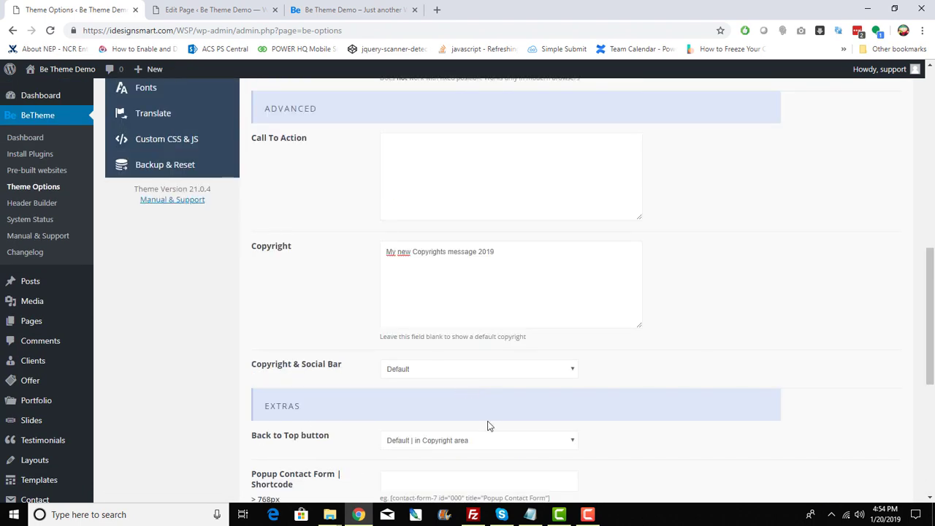
Keep the Back to Top button at Default in the Copyright area.
{"action": "left_click", "coordinate": [488, 441]}
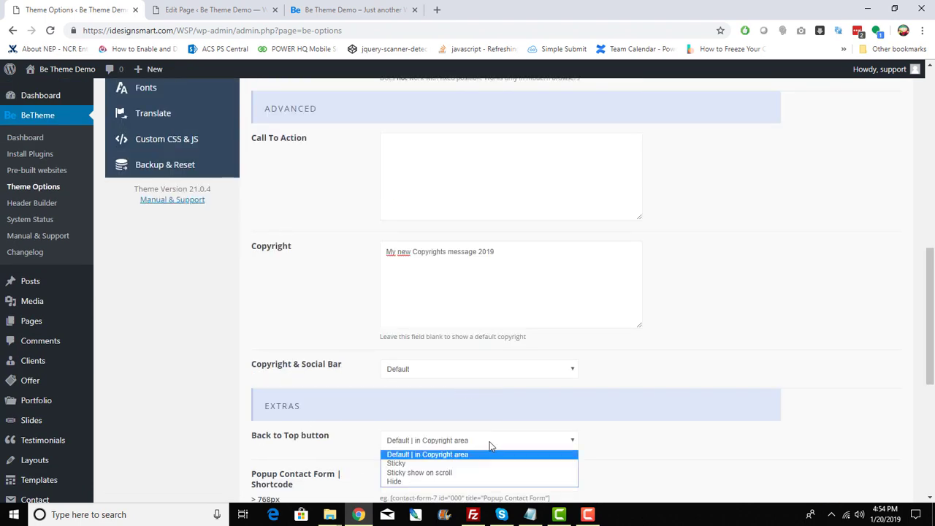
{"action": "left_click", "coordinate": [490, 446]}
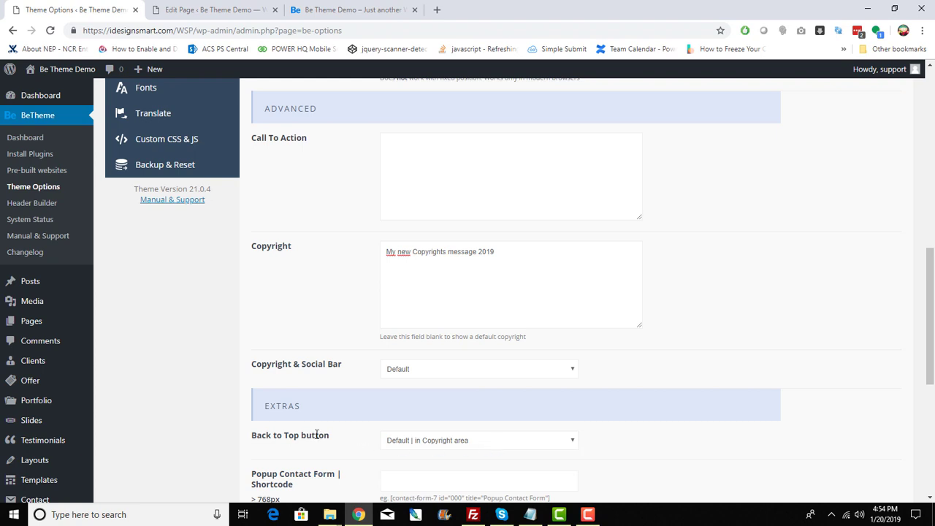
{"action": "scroll", "coordinate": [379, 433], "scroll_direction": "down", "scroll_amount": 2}
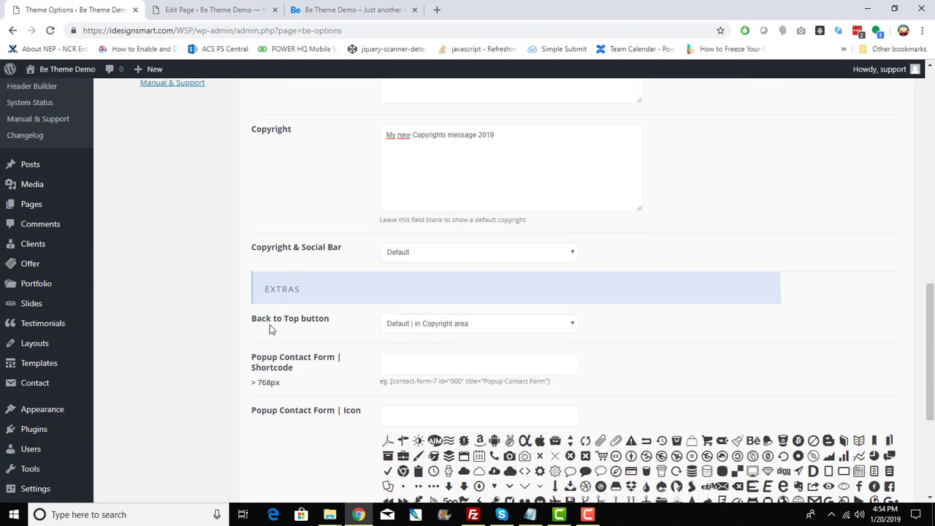
{"action": "left_click", "coordinate": [411, 325]}
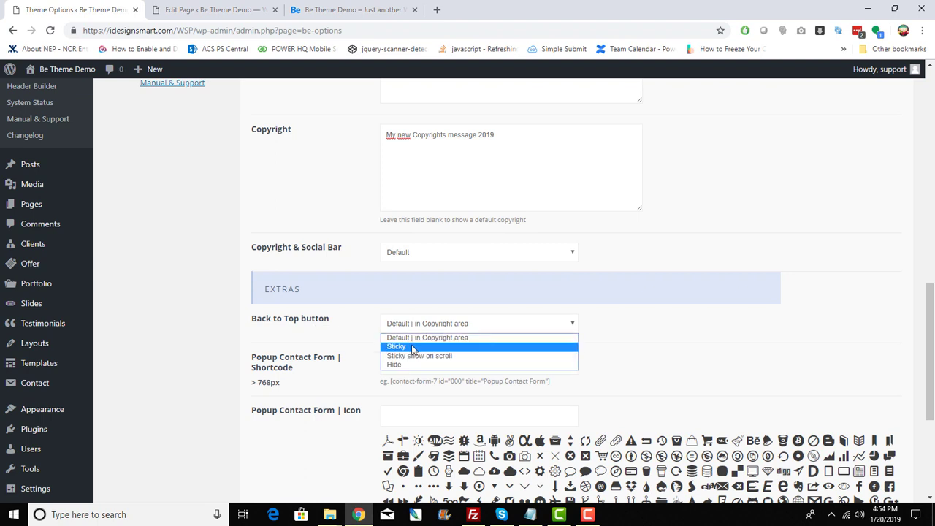
{"action": "left_click", "coordinate": [694, 398]}
{"action": "scroll", "coordinate": [694, 397], "scroll_direction": "down", "scroll_amount": 3}
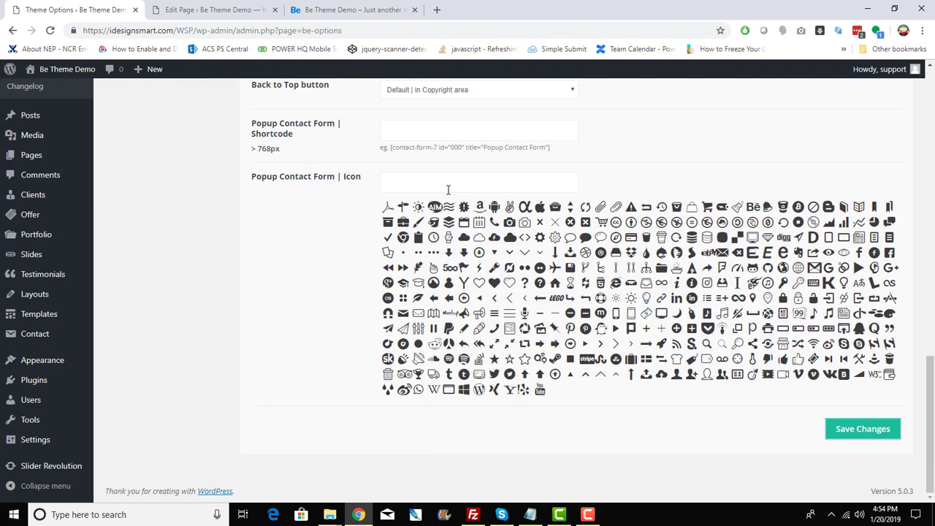
Check the Popup Contact Form shortcode field and review the remaining footer extras, leaving Call To Action empty.
{"action": "left_click", "coordinate": [477, 132]}
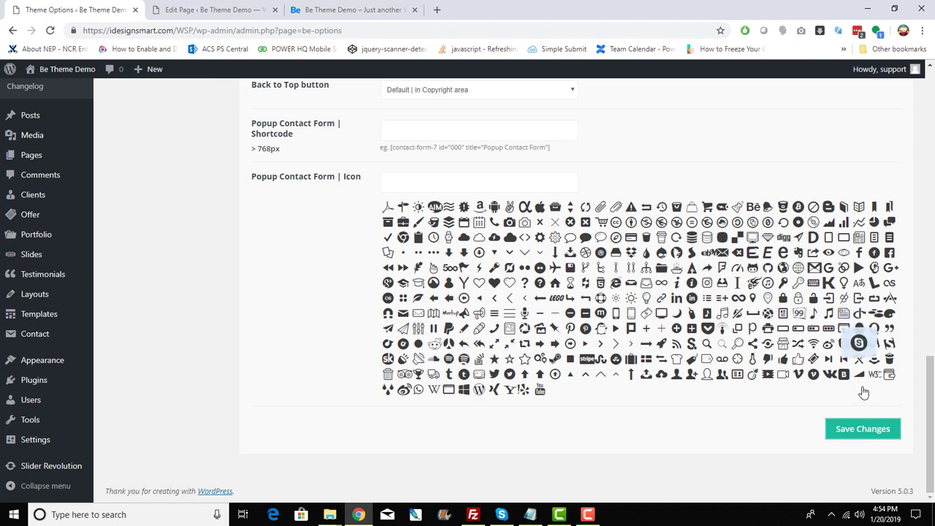
{"action": "scroll", "coordinate": [299, 209], "scroll_direction": "up", "scroll_amount": 4}
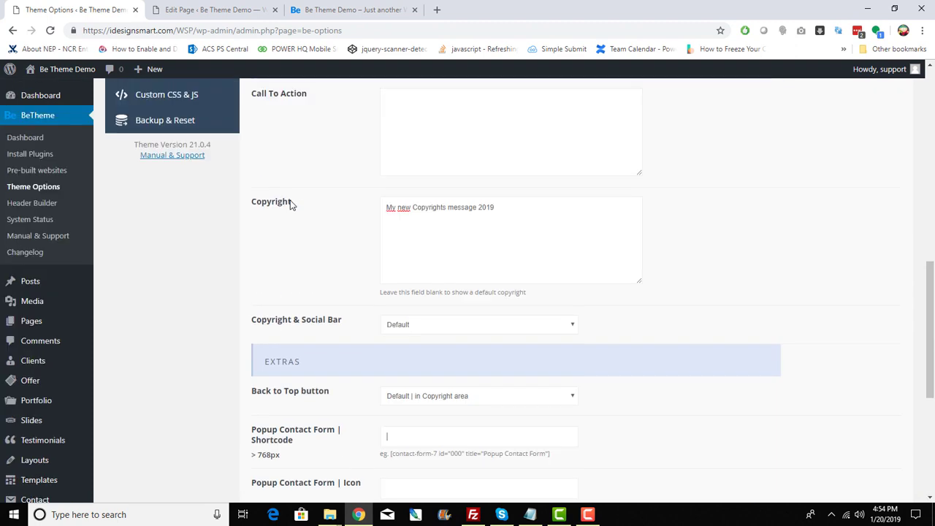
{"action": "scroll", "coordinate": [292, 205], "scroll_direction": "up", "scroll_amount": 5}
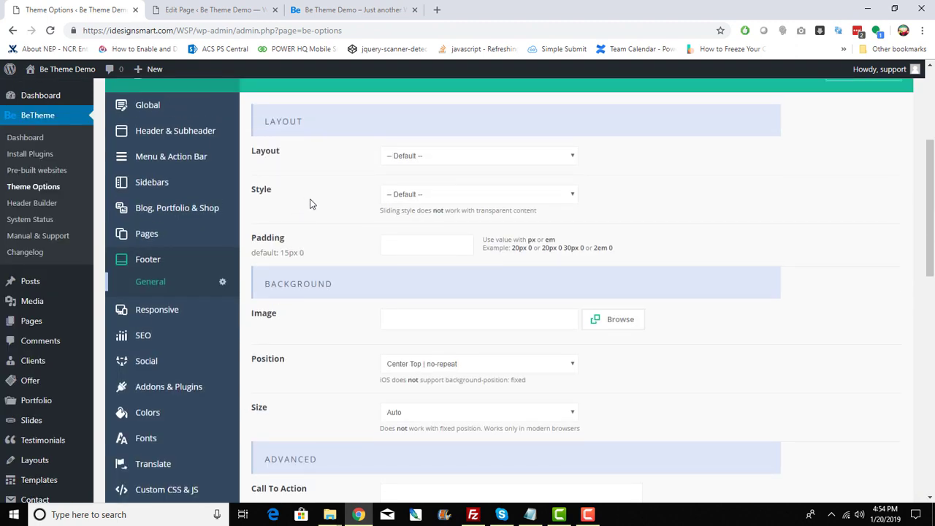
{"action": "scroll", "coordinate": [348, 203], "scroll_direction": "up", "scroll_amount": 3}
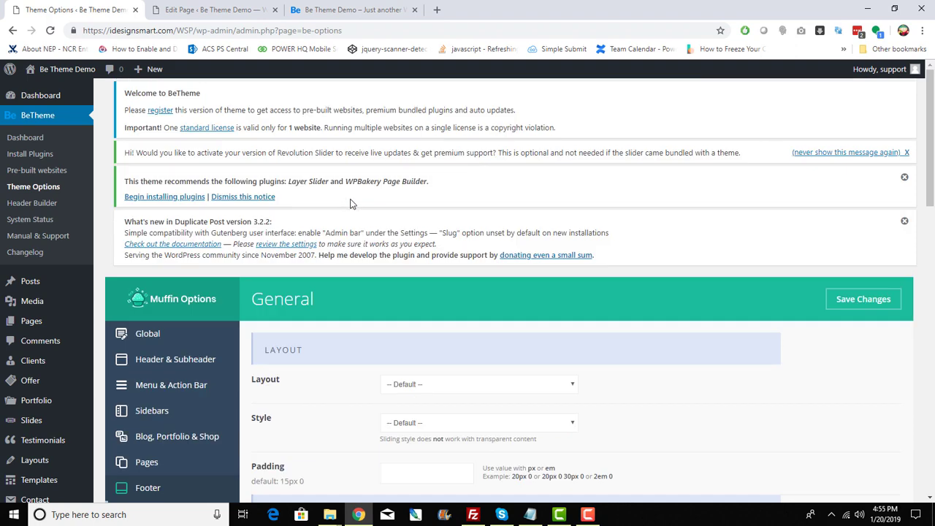
{"action": "scroll", "coordinate": [352, 203], "scroll_direction": "down", "scroll_amount": 2}
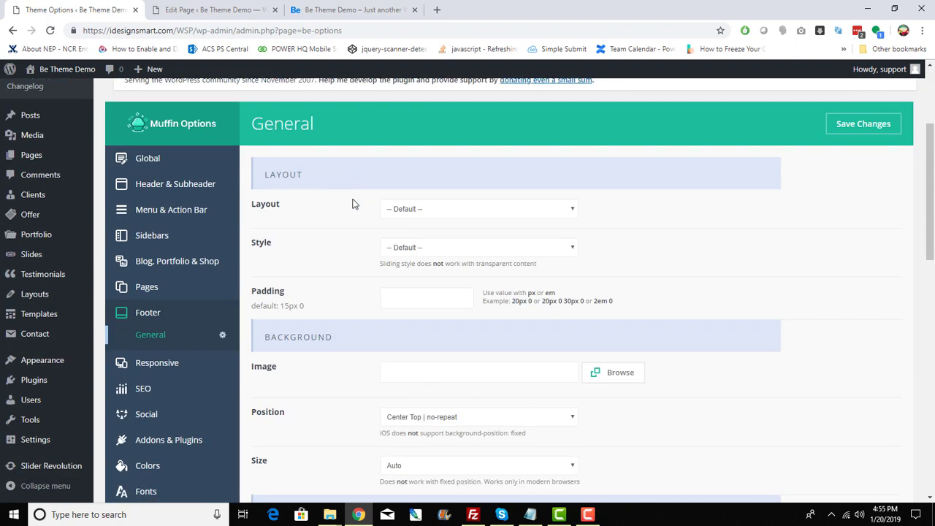
{"action": "scroll", "coordinate": [352, 203], "scroll_direction": "down", "scroll_amount": 3}
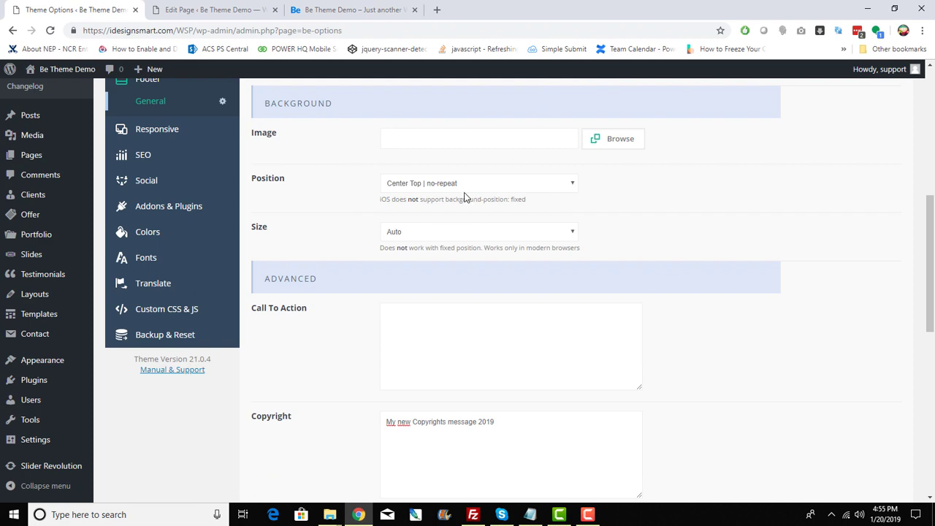
{"action": "scroll", "coordinate": [464, 197], "scroll_direction": "up", "scroll_amount": 4}
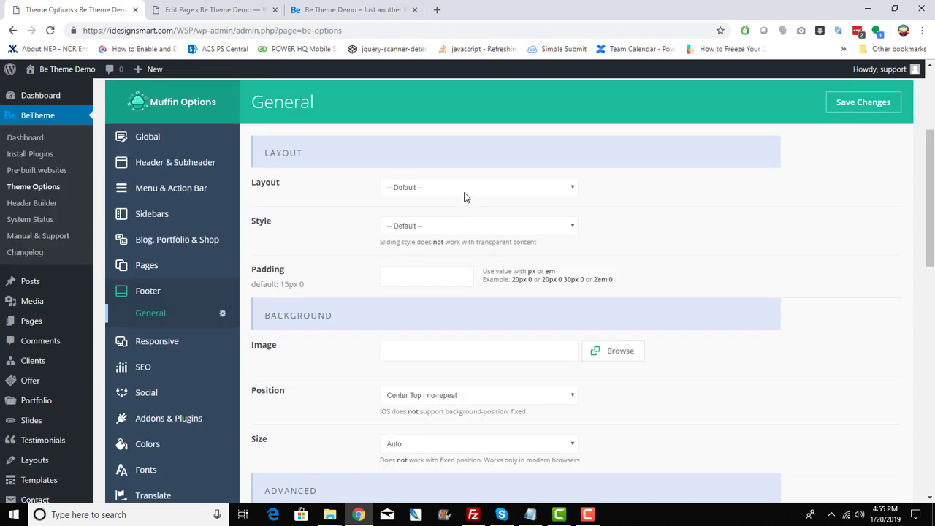
{"action": "scroll", "coordinate": [464, 197], "scroll_direction": "down", "scroll_amount": 3}
{"action": "scroll", "coordinate": [464, 197], "scroll_direction": "up", "scroll_amount": 3}
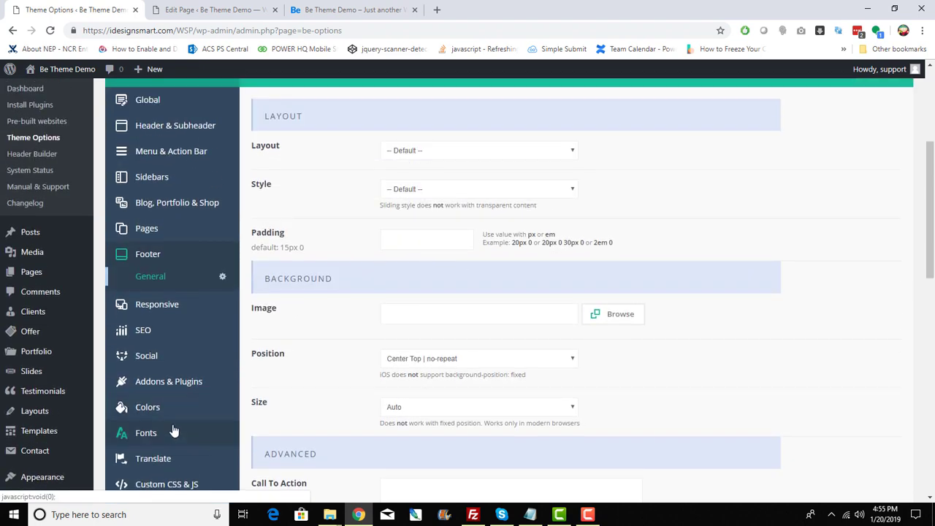
Review the Fonts Family settings: Lato and Roboto with 300 Light, 400 Regular, 400 Italic and 700 Bold weights.
{"action": "left_click", "coordinate": [174, 432]}
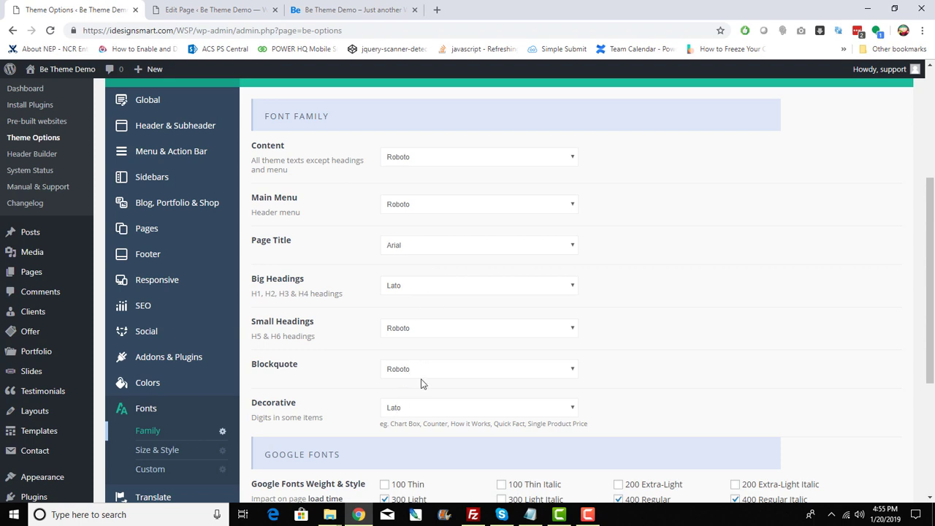
{"action": "scroll", "coordinate": [420, 383], "scroll_direction": "down", "scroll_amount": 2}
{"action": "scroll", "coordinate": [421, 383], "scroll_direction": "down", "scroll_amount": 1}
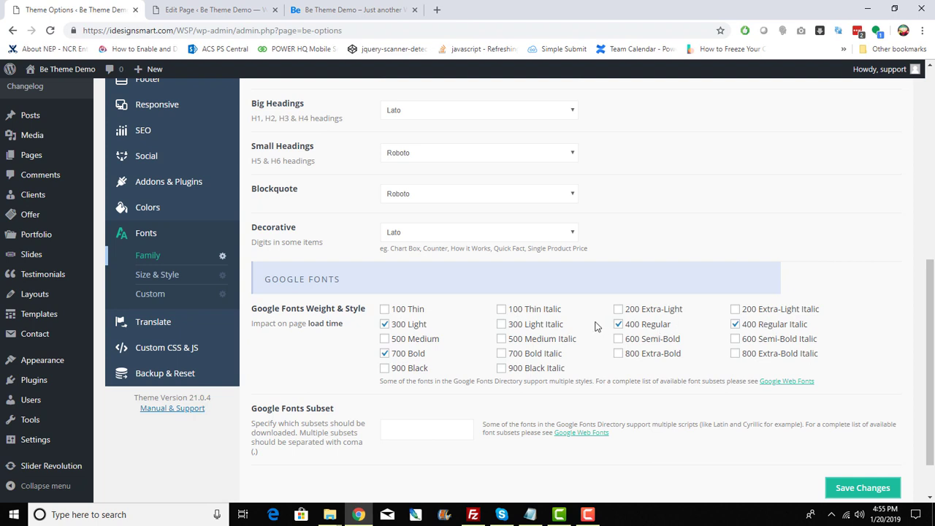
{"action": "scroll", "coordinate": [576, 332], "scroll_direction": "down", "scroll_amount": 1}
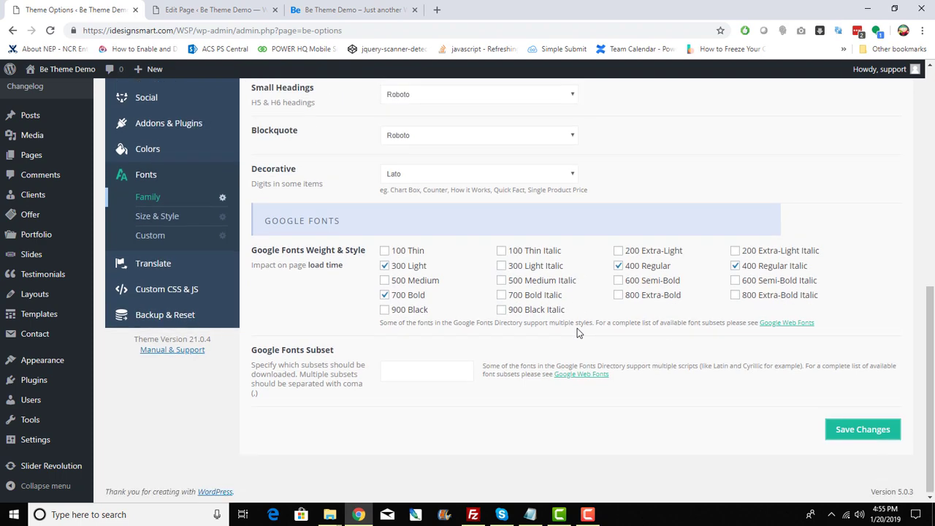
{"action": "scroll", "coordinate": [577, 332], "scroll_direction": "up", "scroll_amount": 3}
{"action": "scroll", "coordinate": [577, 330], "scroll_direction": "down", "scroll_amount": 2}
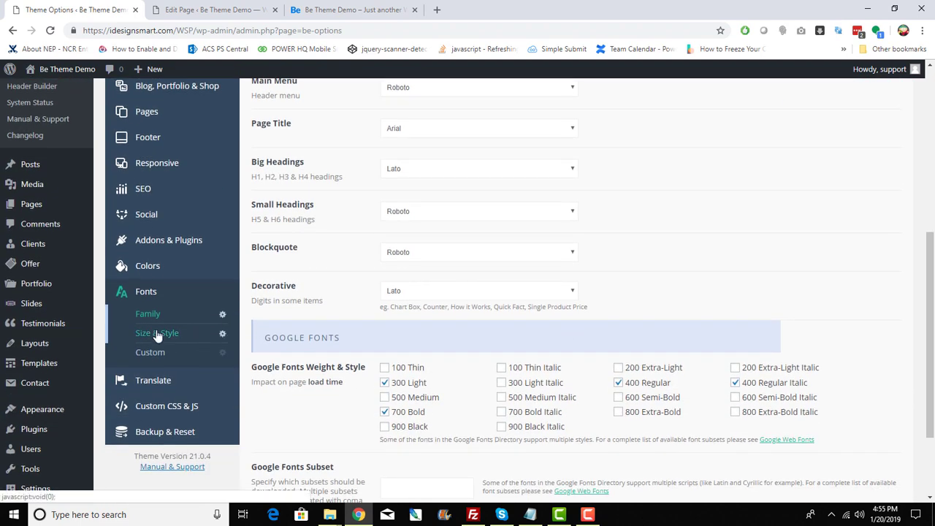
{"action": "left_click", "coordinate": [157, 334]}
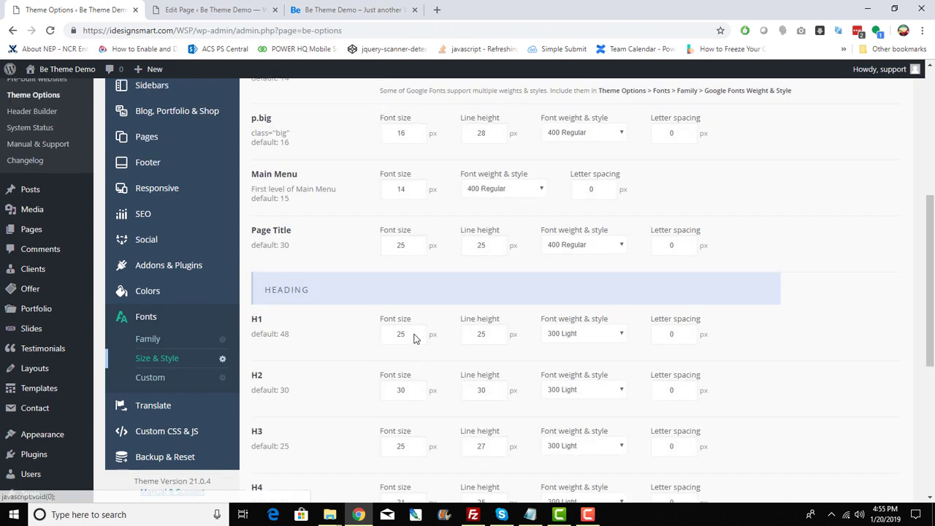
{"action": "scroll", "coordinate": [416, 338], "scroll_direction": "up", "scroll_amount": 3}
{"action": "scroll", "coordinate": [415, 334], "scroll_direction": "down", "scroll_amount": 4}
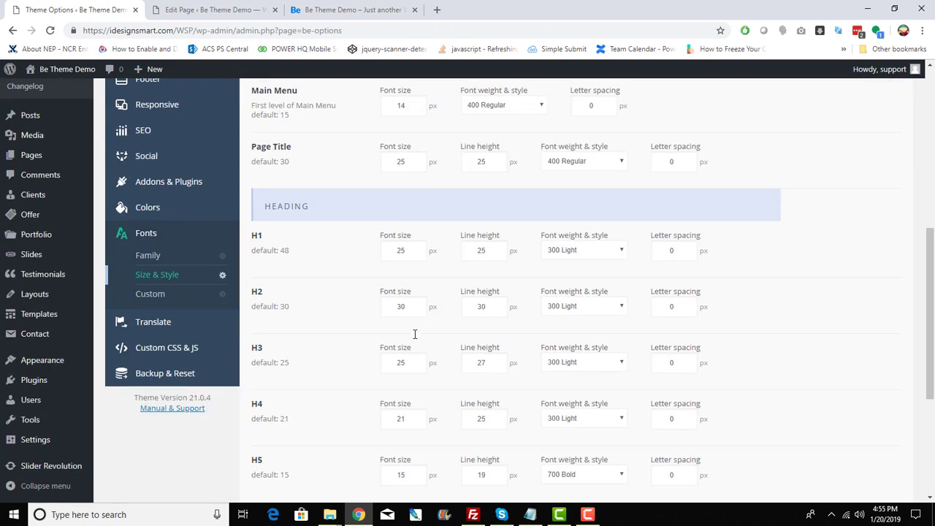
{"action": "scroll", "coordinate": [415, 334], "scroll_direction": "down", "scroll_amount": 3}
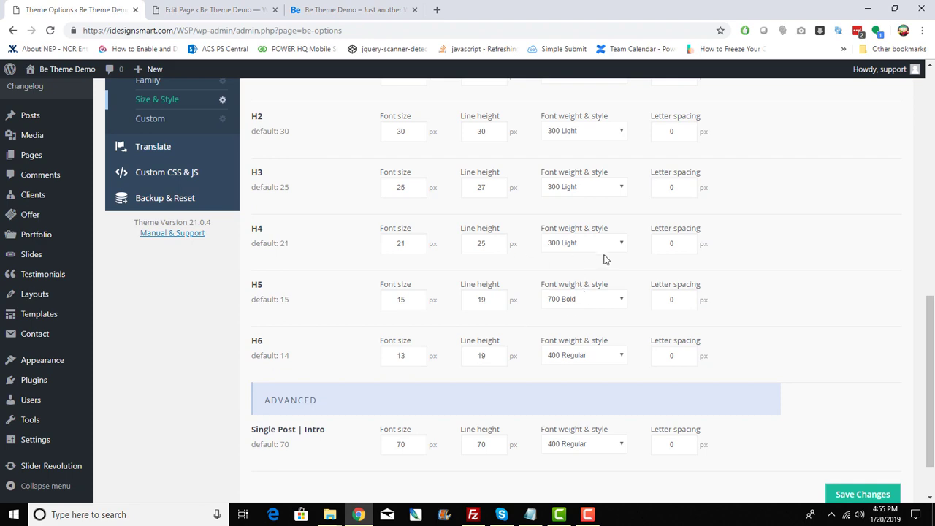
{"action": "scroll", "coordinate": [598, 321], "scroll_direction": "up", "scroll_amount": 4}
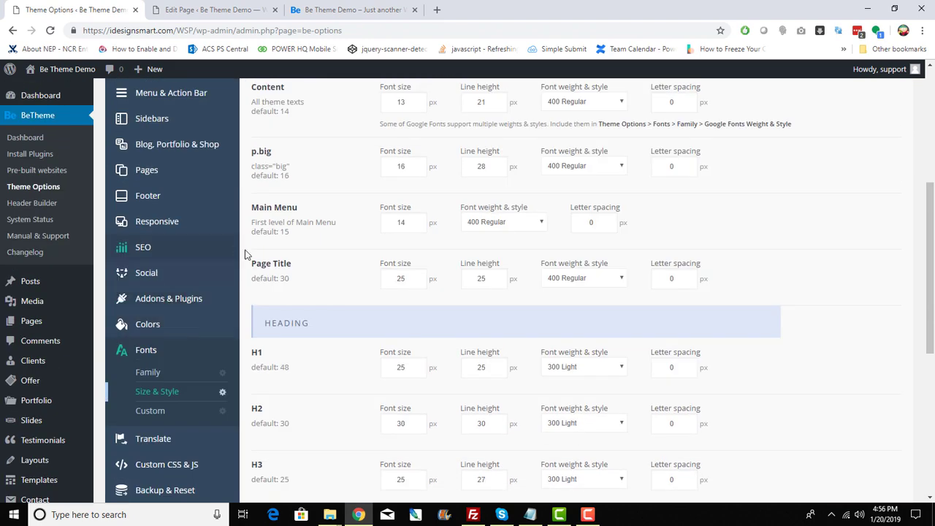
{"action": "scroll", "coordinate": [282, 414], "scroll_direction": "up", "scroll_amount": 2}
{"action": "scroll", "coordinate": [280, 350], "scroll_direction": "down", "scroll_amount": 3}
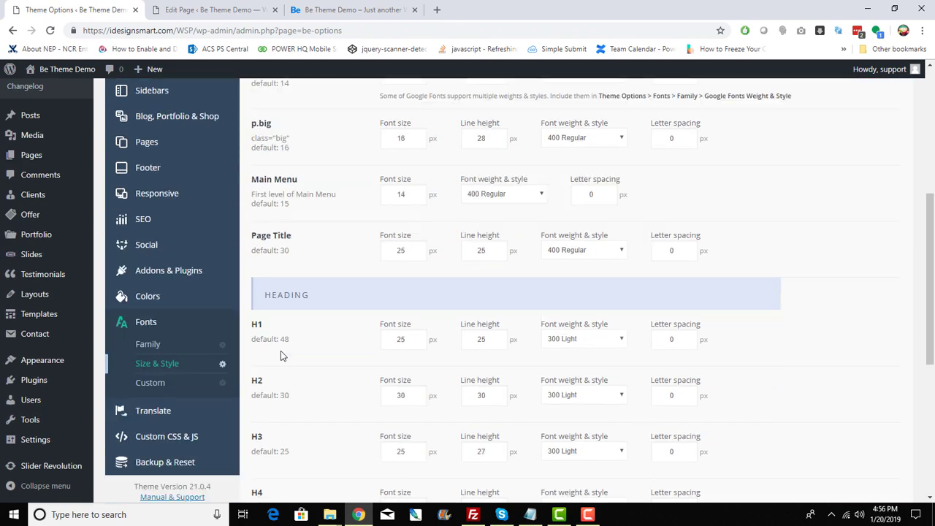
{"action": "scroll", "coordinate": [260, 252], "scroll_direction": "up", "scroll_amount": 4}
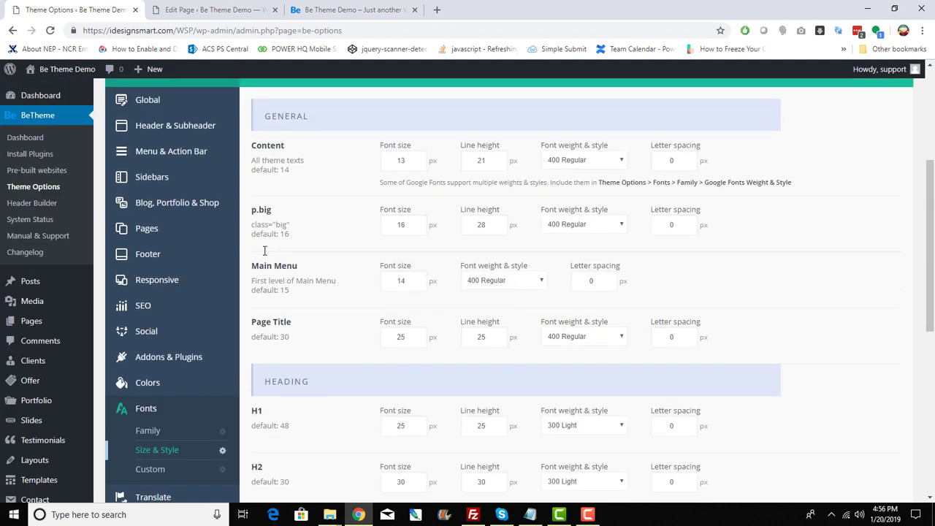
{"action": "scroll", "coordinate": [264, 252], "scroll_direction": "down", "scroll_amount": 2}
{"action": "scroll", "coordinate": [264, 254], "scroll_direction": "down", "scroll_amount": 1}
{"action": "scroll", "coordinate": [265, 251], "scroll_direction": "up", "scroll_amount": 10}
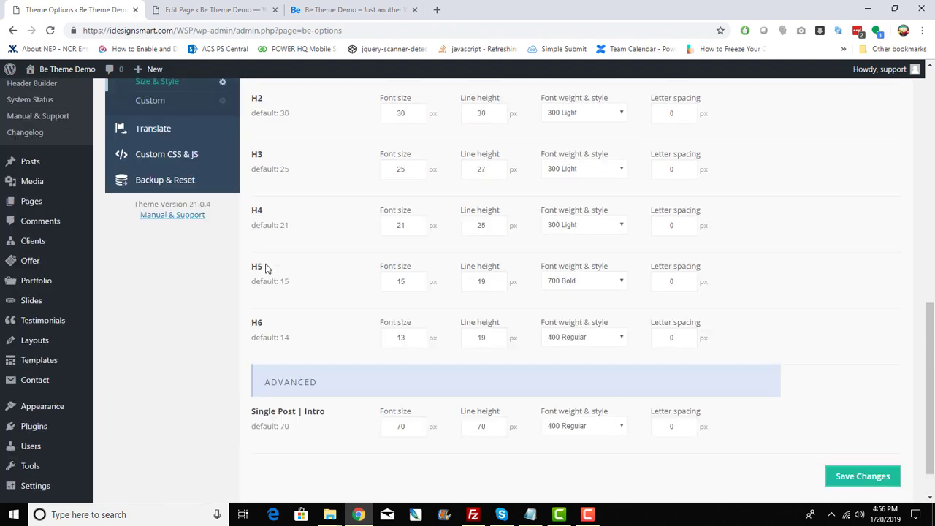
{"action": "scroll", "coordinate": [268, 282], "scroll_direction": "down", "scroll_amount": 7}
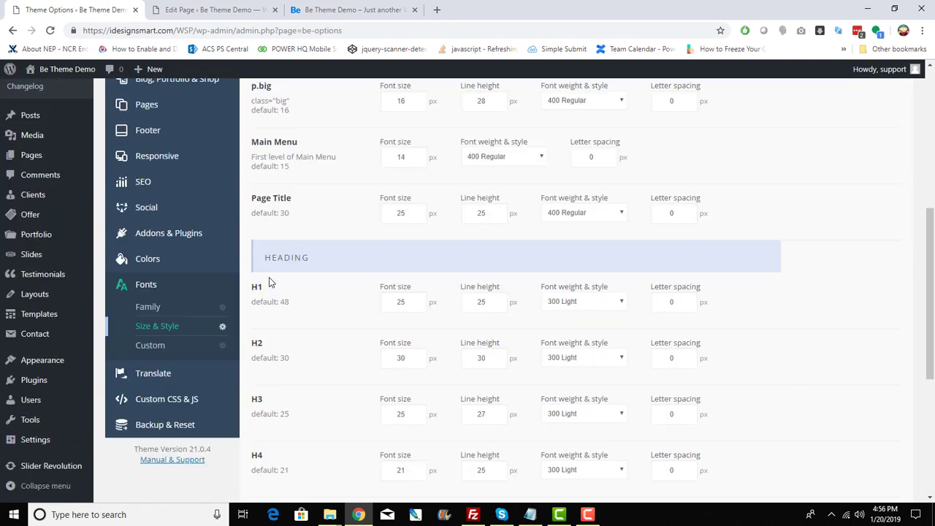
{"action": "scroll", "coordinate": [269, 283], "scroll_direction": "up", "scroll_amount": 2}
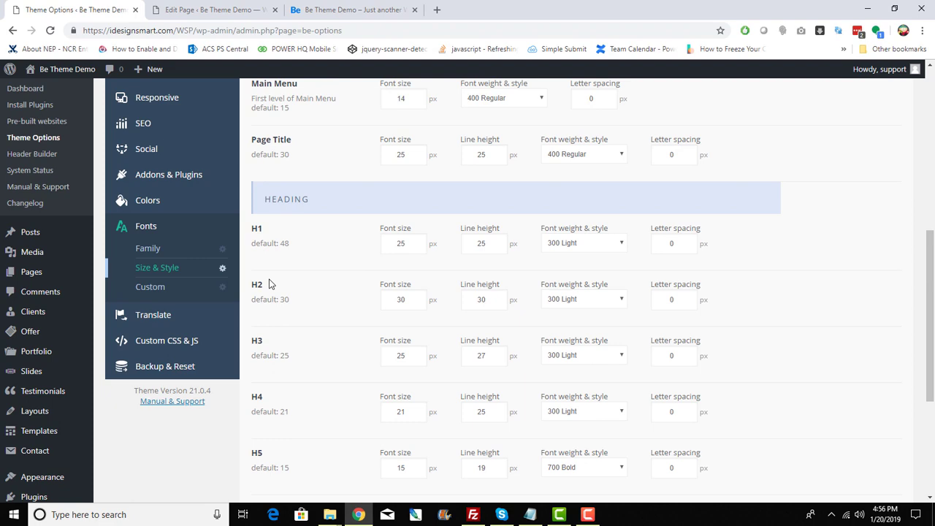
{"action": "scroll", "coordinate": [269, 283], "scroll_direction": "up", "scroll_amount": 5}
{"action": "scroll", "coordinate": [270, 281], "scroll_direction": "down", "scroll_amount": 5}
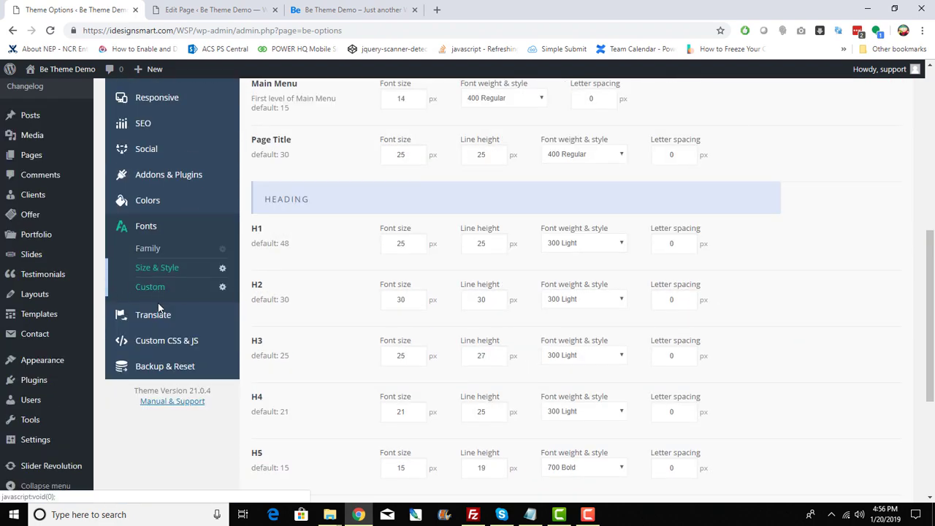
Show the Custom CSS & JS options page and confirm the Custom CSS box is empty.
{"action": "left_click", "coordinate": [159, 343]}
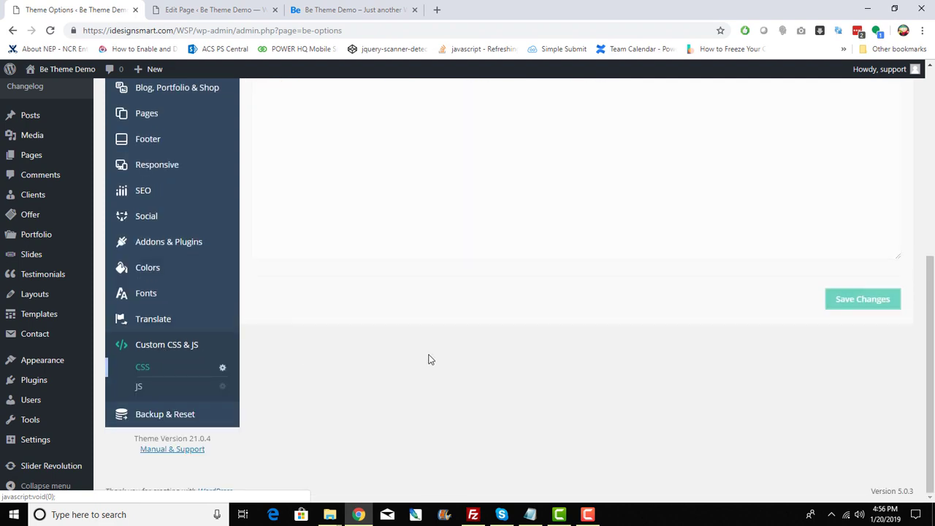
{"action": "scroll", "coordinate": [438, 359], "scroll_direction": "up", "scroll_amount": 5}
{"action": "scroll", "coordinate": [438, 355], "scroll_direction": "down", "scroll_amount": 3}
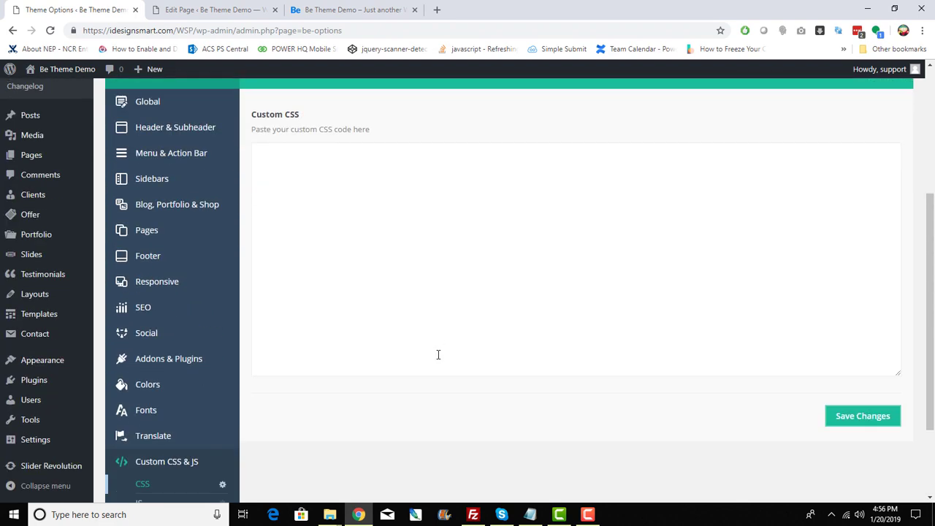
{"action": "scroll", "coordinate": [438, 355], "scroll_direction": "down", "scroll_amount": 2}
{"action": "scroll", "coordinate": [438, 357], "scroll_direction": "up", "scroll_amount": 3}
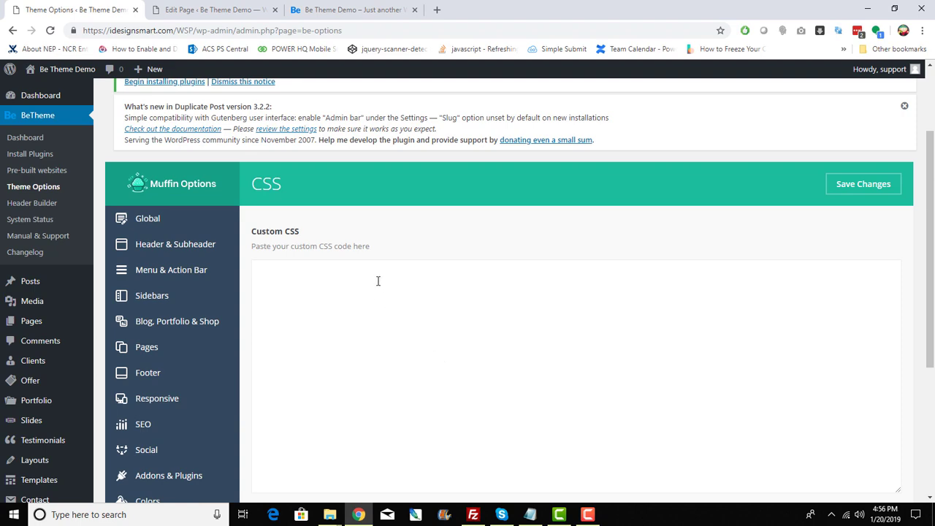
{"action": "scroll", "coordinate": [377, 280], "scroll_direction": "up", "scroll_amount": 2}
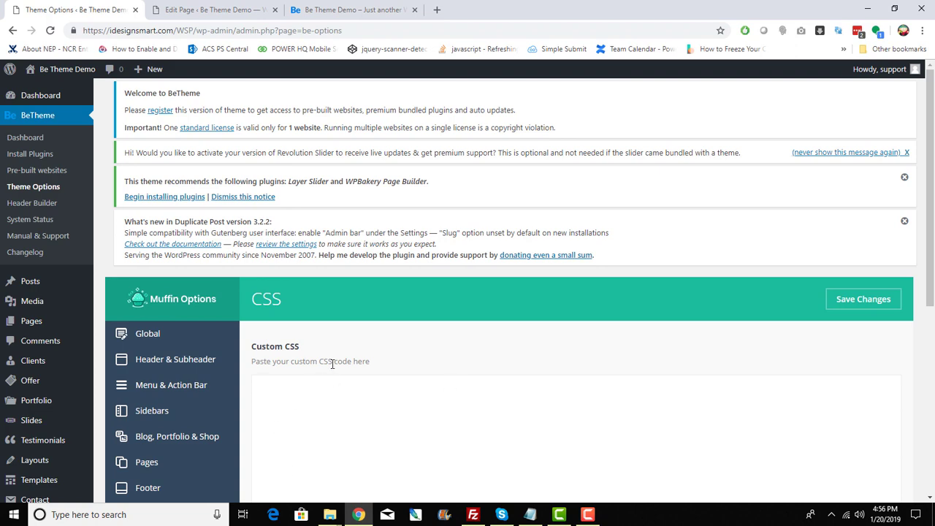
{"action": "scroll", "coordinate": [332, 364], "scroll_direction": "down", "scroll_amount": 4}
{"action": "scroll", "coordinate": [332, 364], "scroll_direction": "down", "scroll_amount": 2}
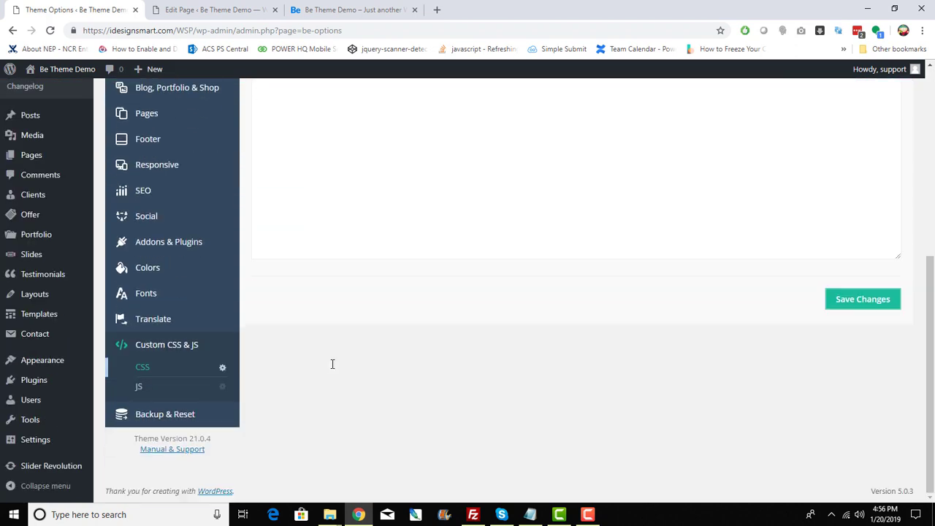
{"action": "scroll", "coordinate": [332, 363], "scroll_direction": "up", "scroll_amount": 4}
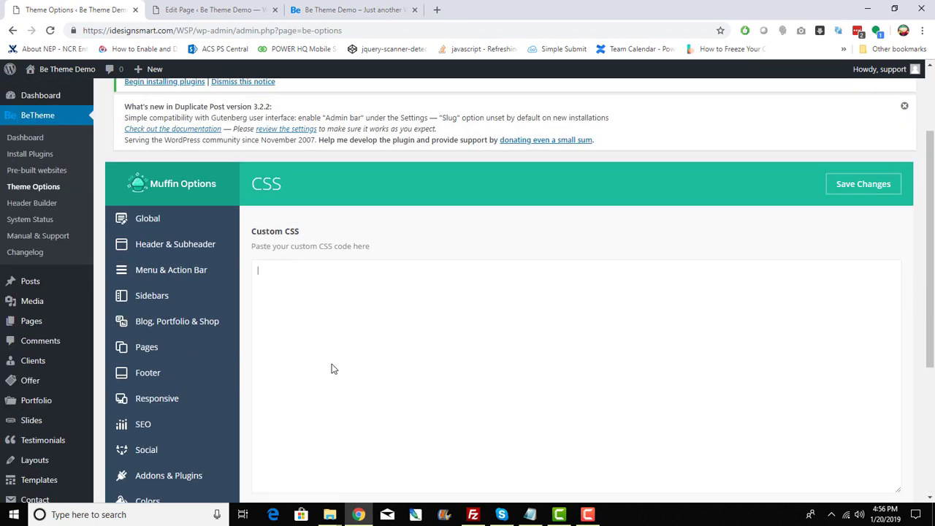
Keep the menu Style at Line above Menu, view the Action Bar settings, then return to the live homepage.
{"action": "left_click", "coordinate": [173, 277]}
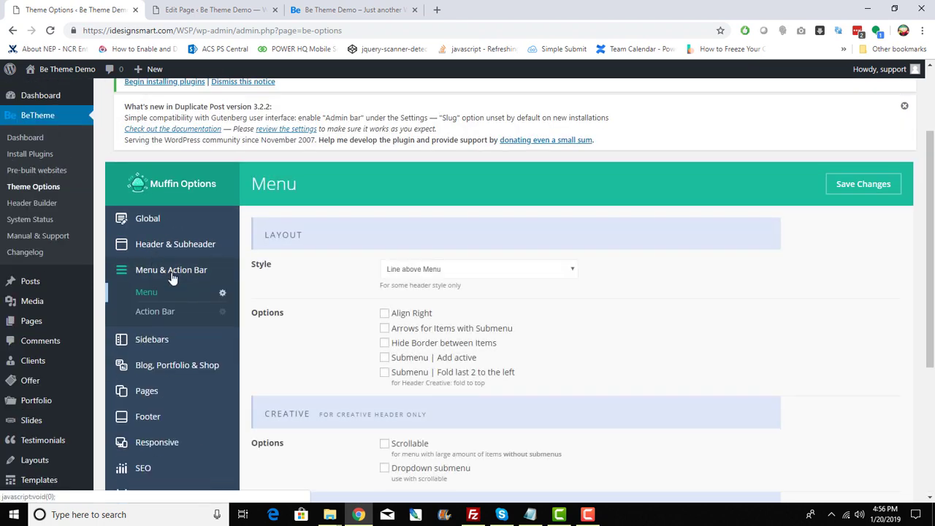
{"action": "left_click", "coordinate": [443, 271]}
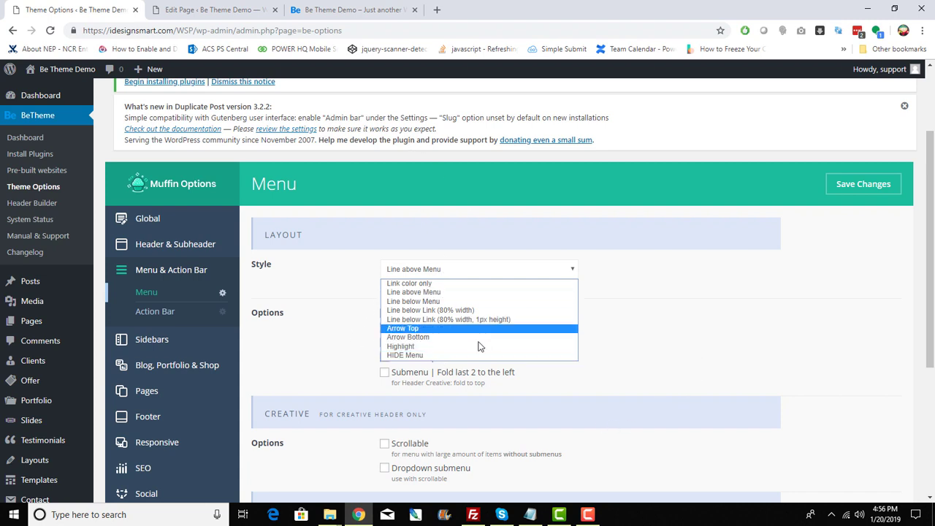
{"action": "left_click", "coordinate": [655, 298]}
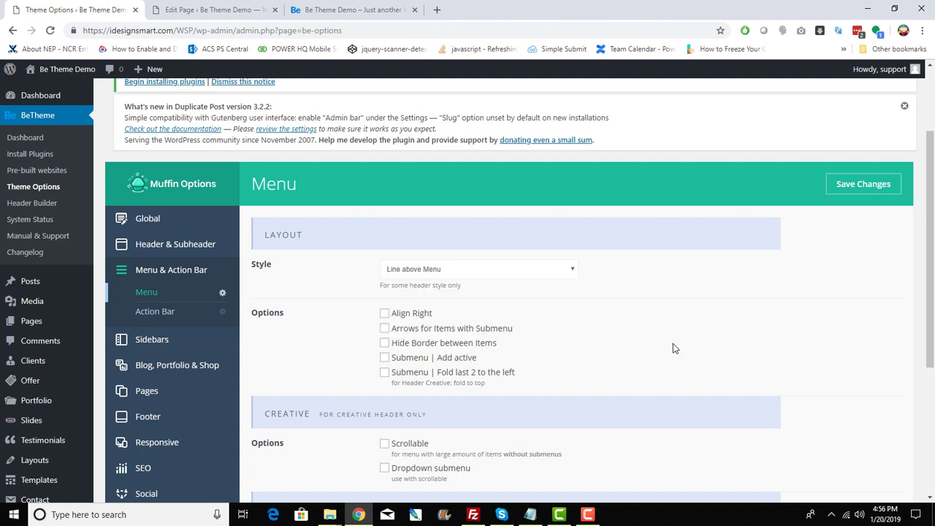
{"action": "scroll", "coordinate": [672, 343], "scroll_direction": "down", "scroll_amount": 3}
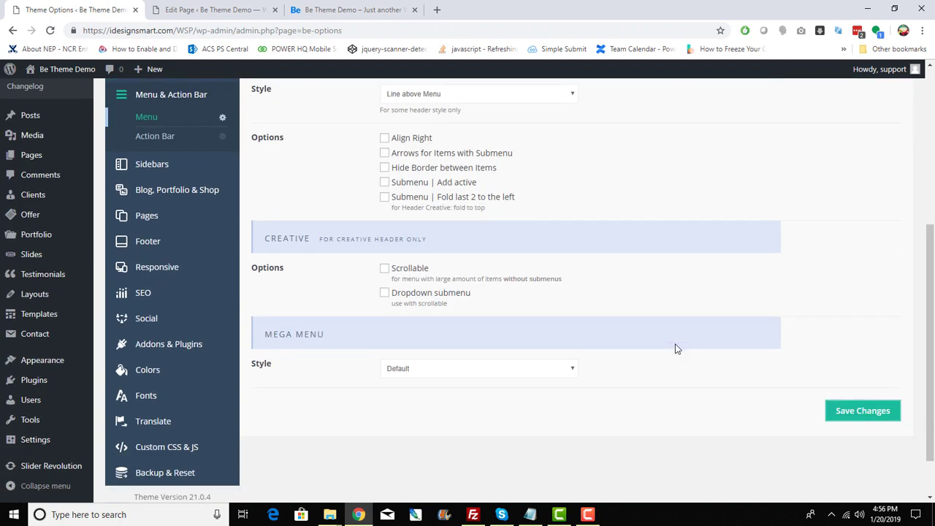
{"action": "scroll", "coordinate": [675, 346], "scroll_direction": "up", "scroll_amount": 5}
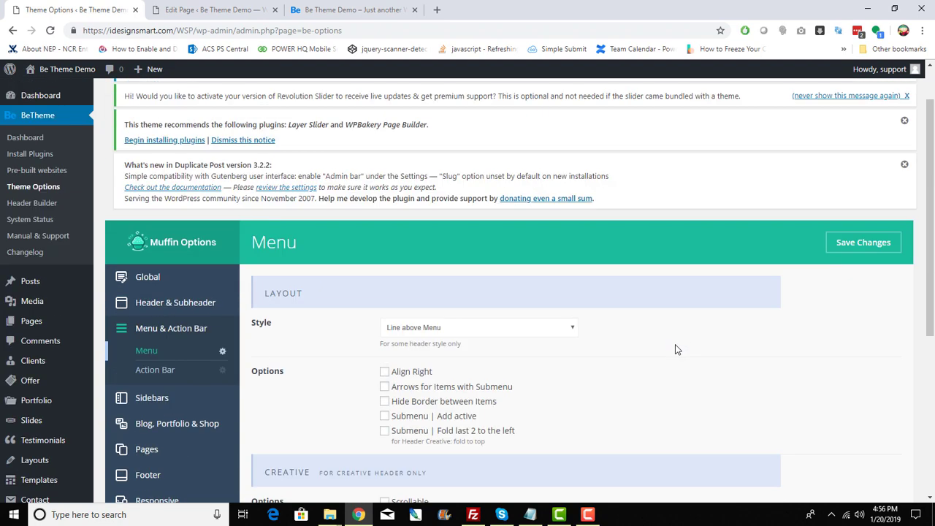
{"action": "left_click", "coordinate": [151, 371]}
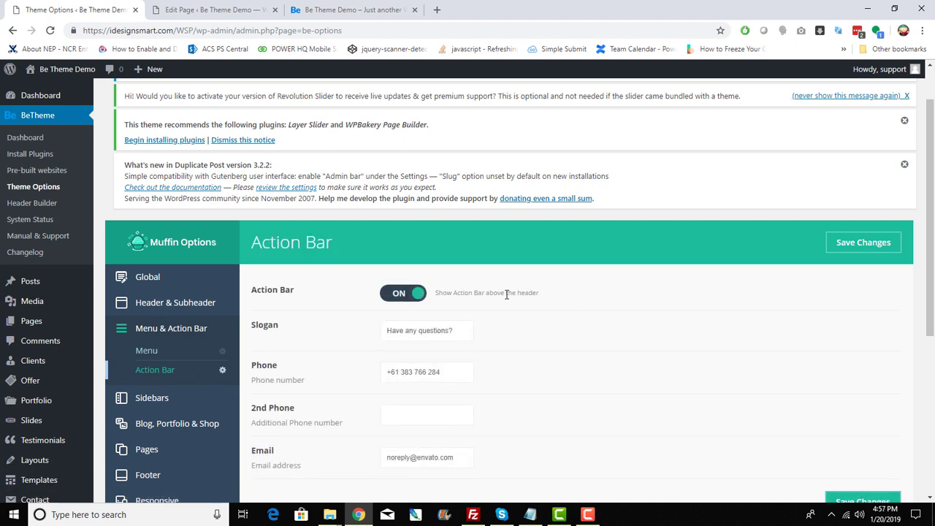
{"action": "left_click", "coordinate": [336, 9]}
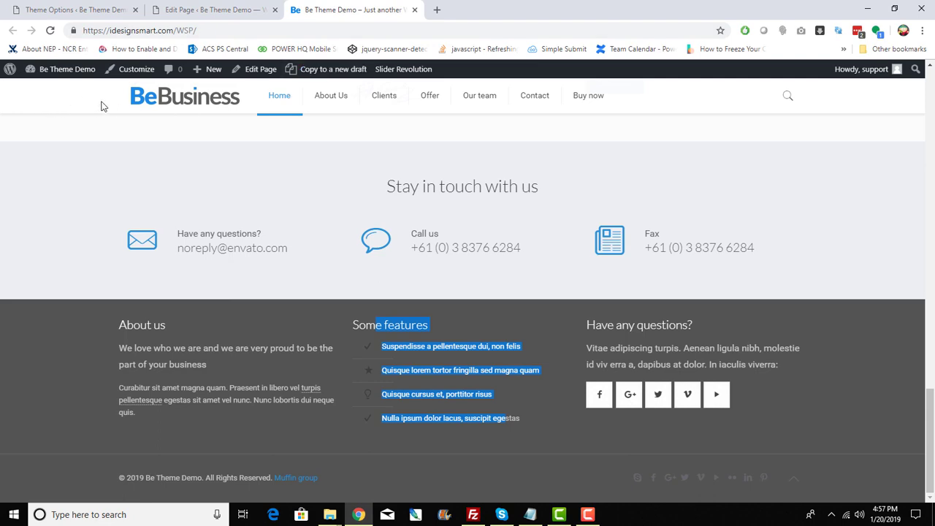
Scroll the live BeBusiness homepage down to the footer and back up to the Premium themes hero slide.
{"action": "scroll", "coordinate": [247, 235], "scroll_direction": "up", "scroll_amount": 2}
{"action": "scroll", "coordinate": [285, 299], "scroll_direction": "up", "scroll_amount": 15}
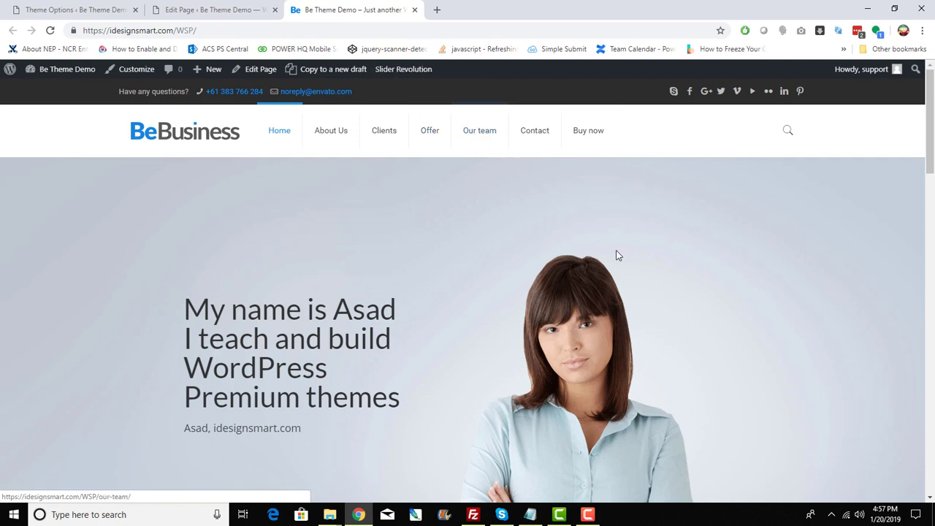
{"action": "scroll", "coordinate": [615, 255], "scroll_direction": "down", "scroll_amount": 15}
{"action": "scroll", "coordinate": [617, 260], "scroll_direction": "down", "scroll_amount": 5}
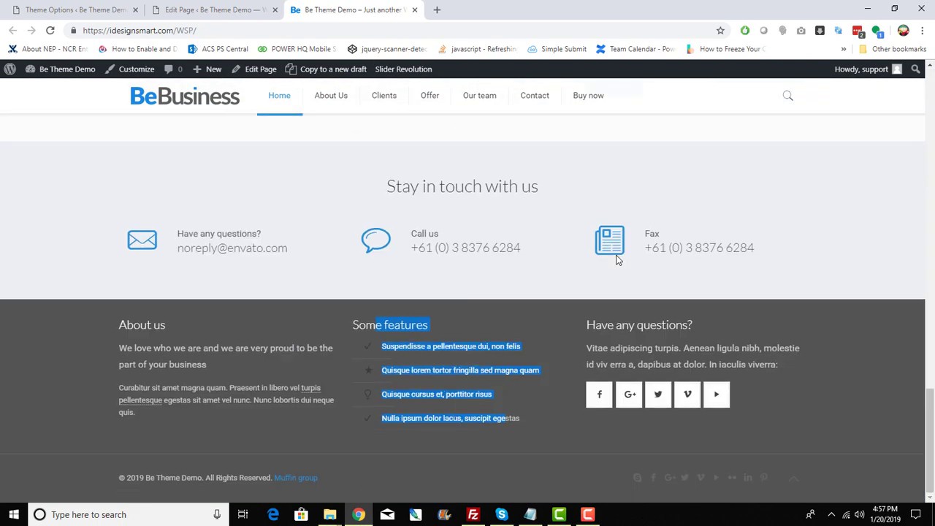
{"action": "left_click", "coordinate": [774, 280]}
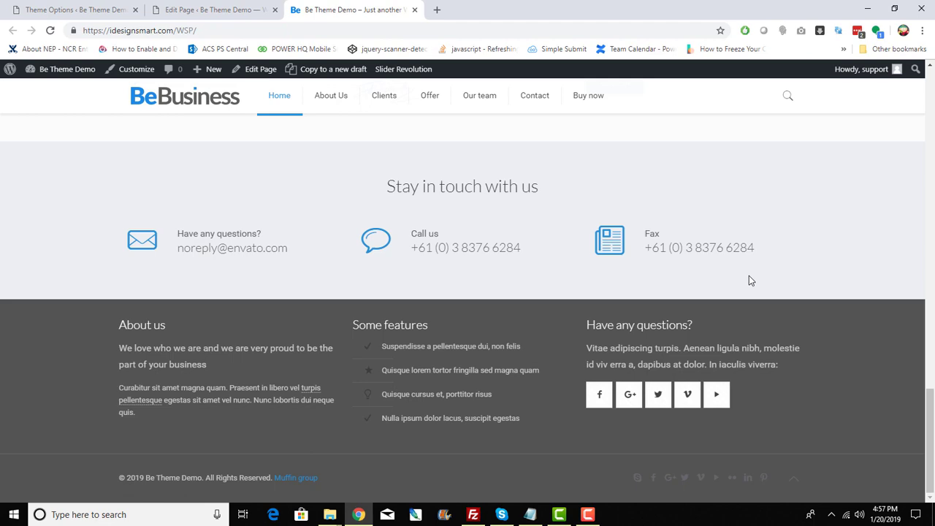
{"action": "scroll", "coordinate": [702, 282], "scroll_direction": "up", "scroll_amount": 10}
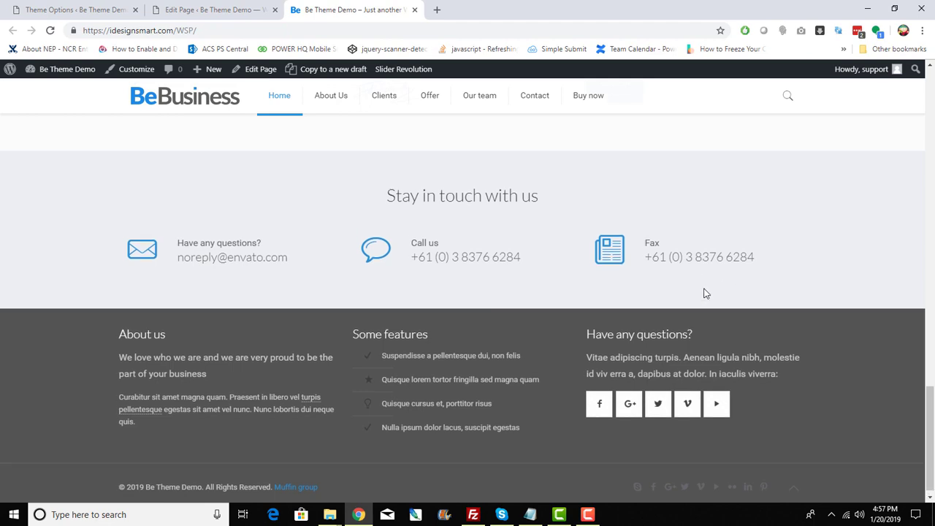
{"action": "scroll", "coordinate": [706, 295], "scroll_direction": "up", "scroll_amount": 7}
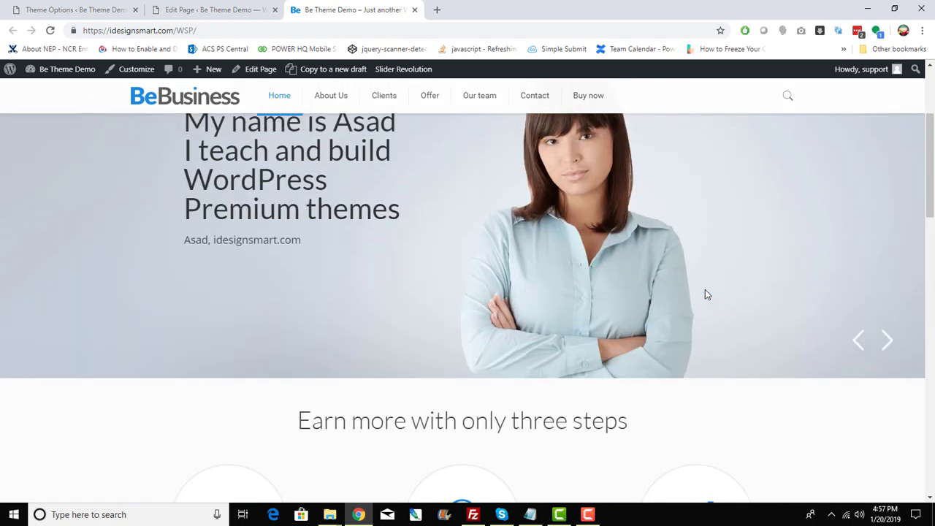